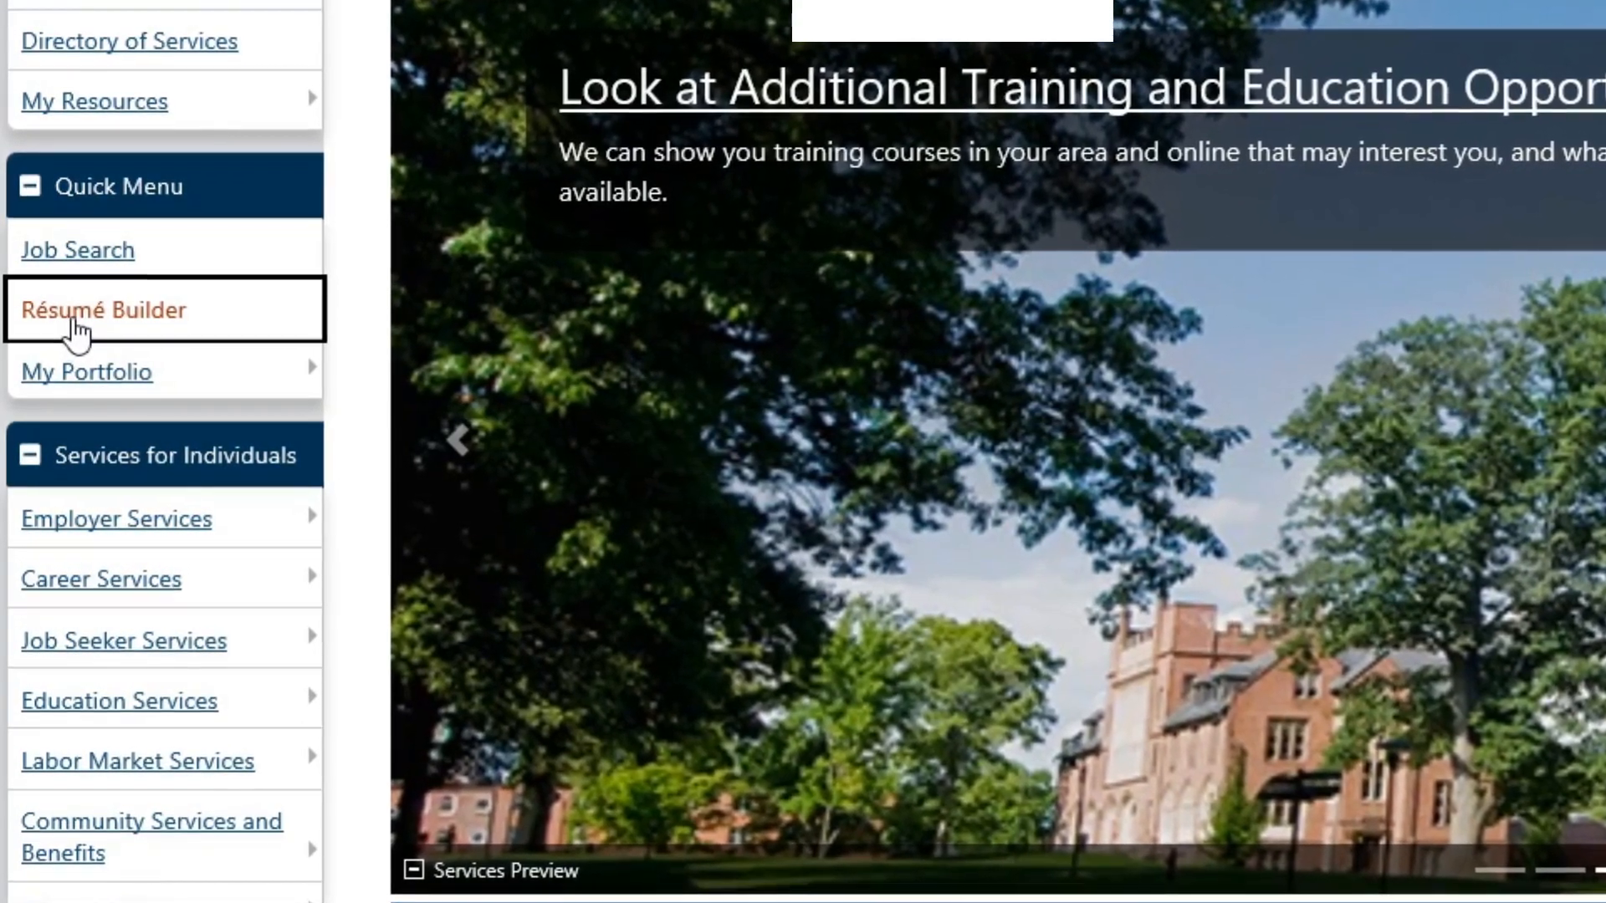
Step: Open the Résumé Builder and start a new résumé, discarding the incomplete one titled Software
click(25, 331)
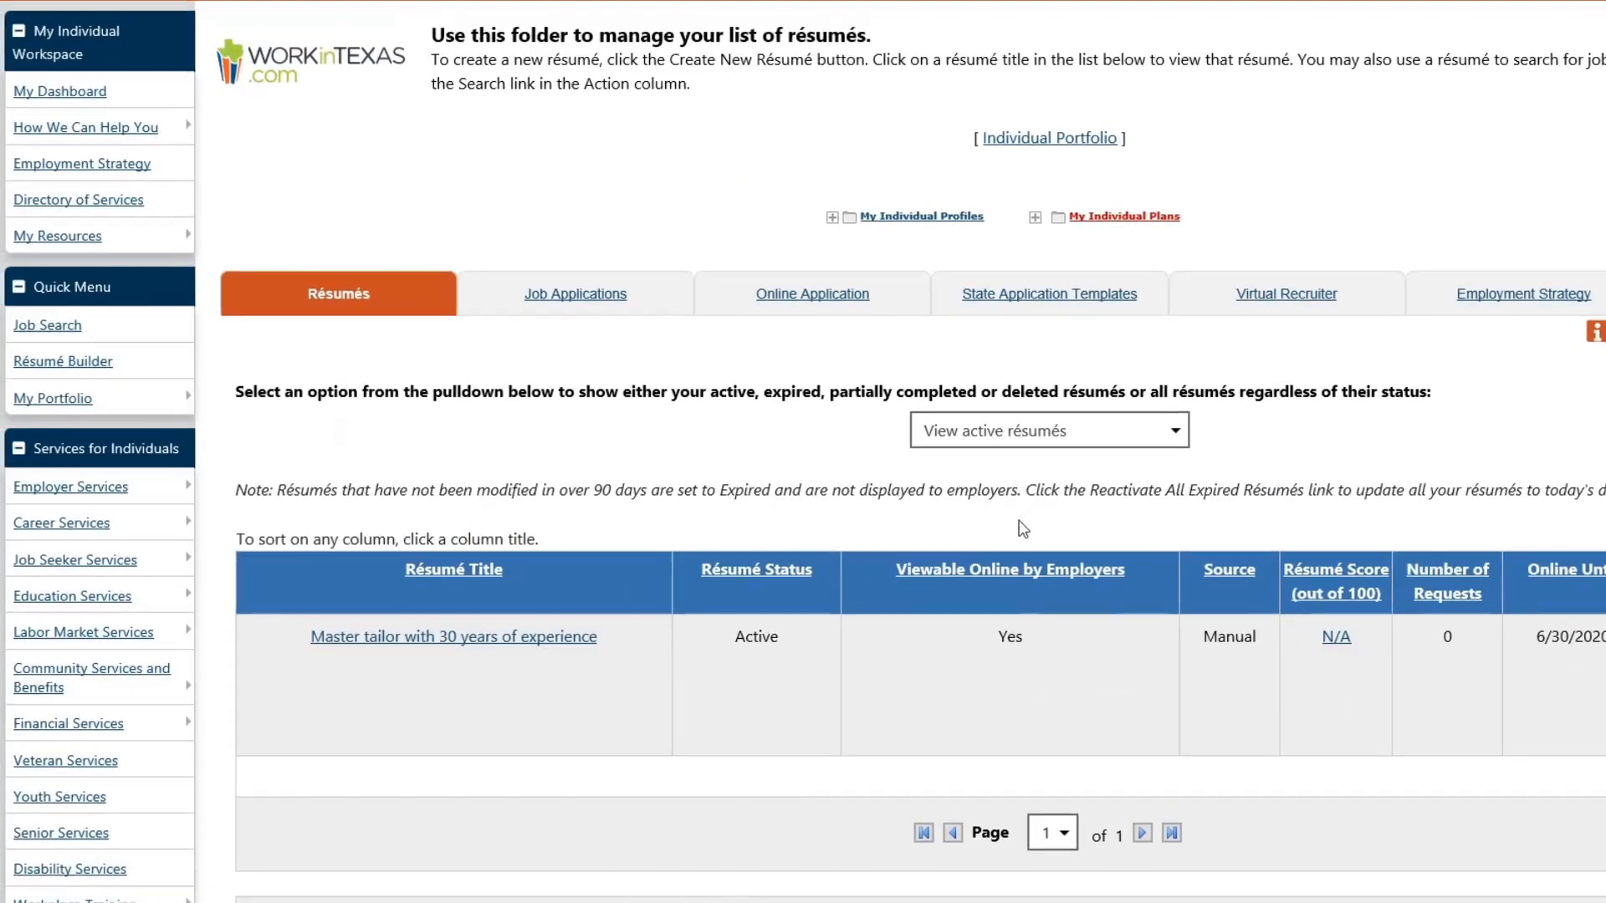
scroll(854, 547, down, 5)
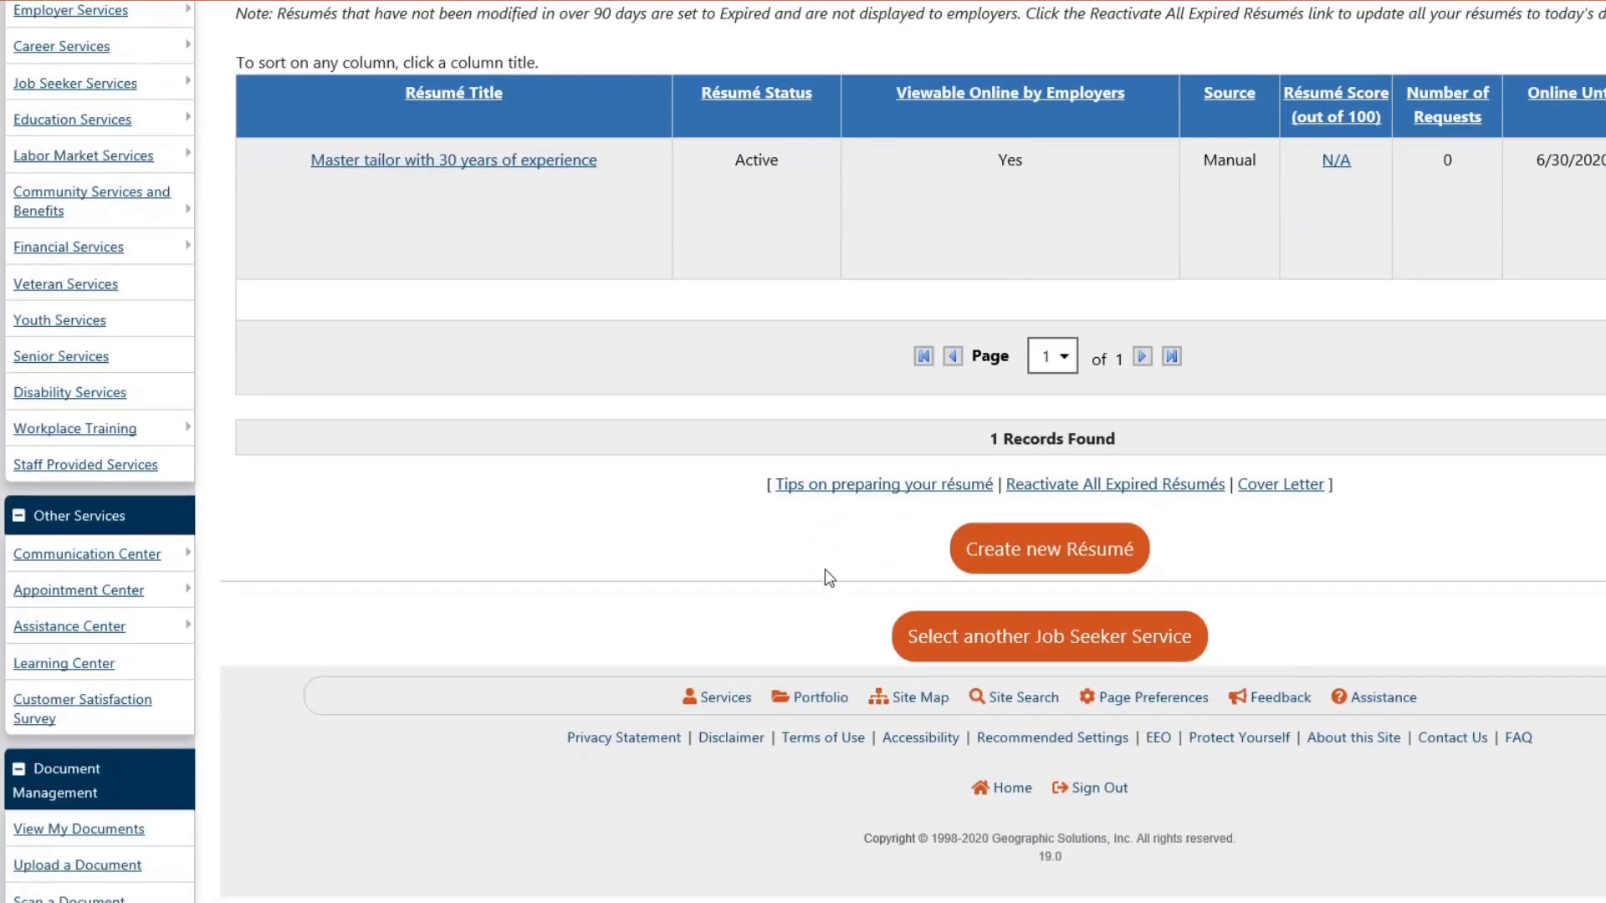
click(1005, 549)
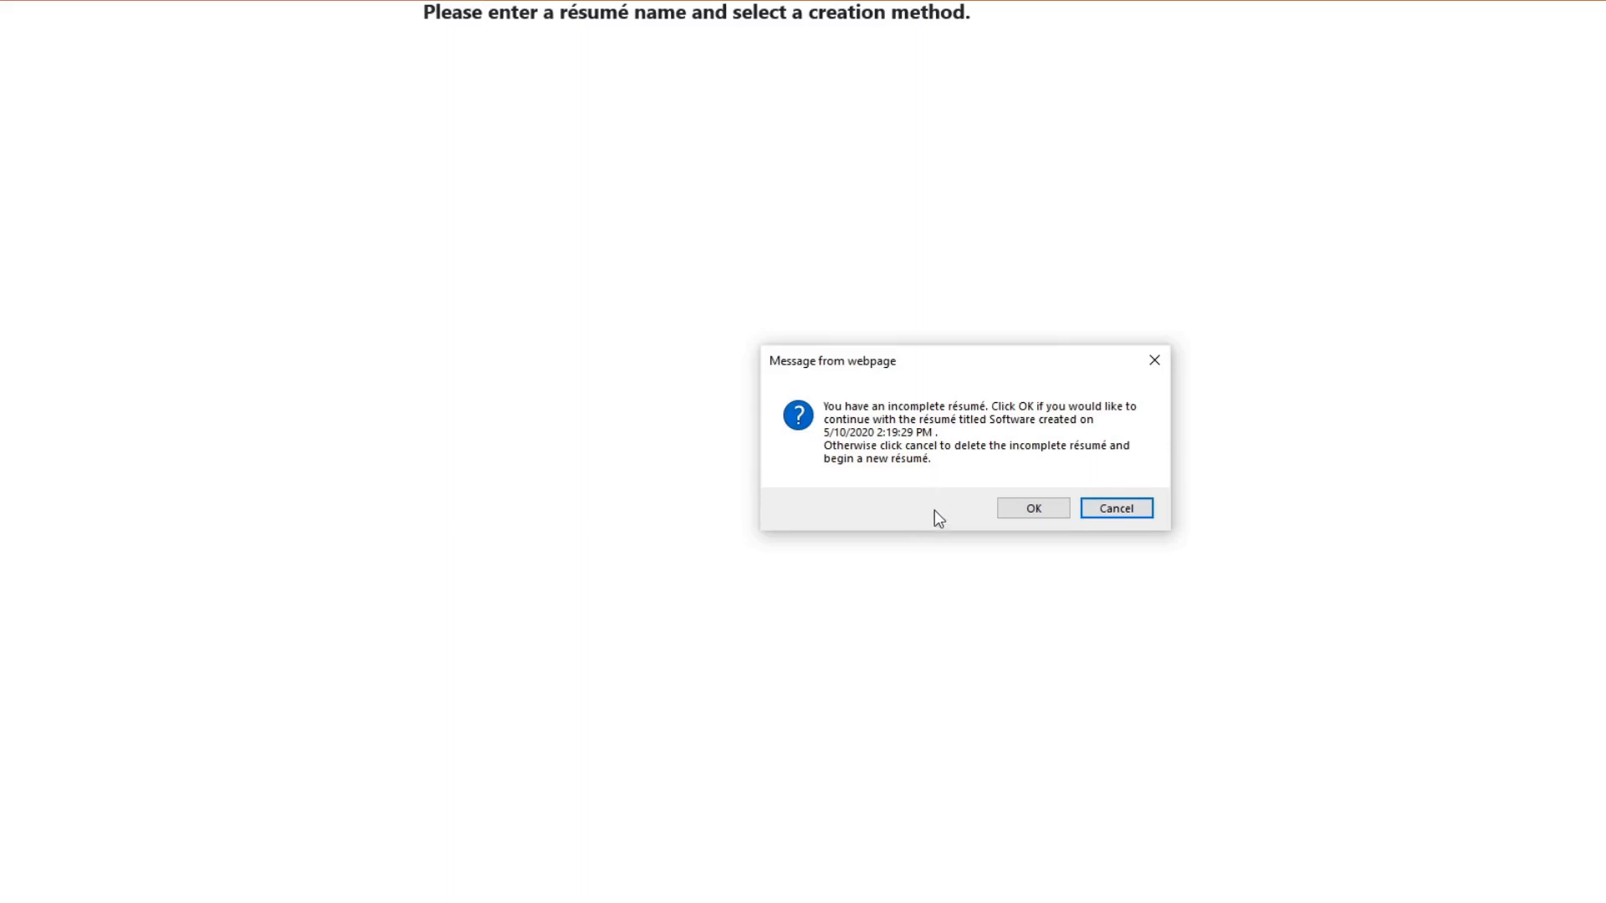
click(1132, 509)
click(1132, 509)
Step: Title the new résumé "Cashier"
click(477, 424)
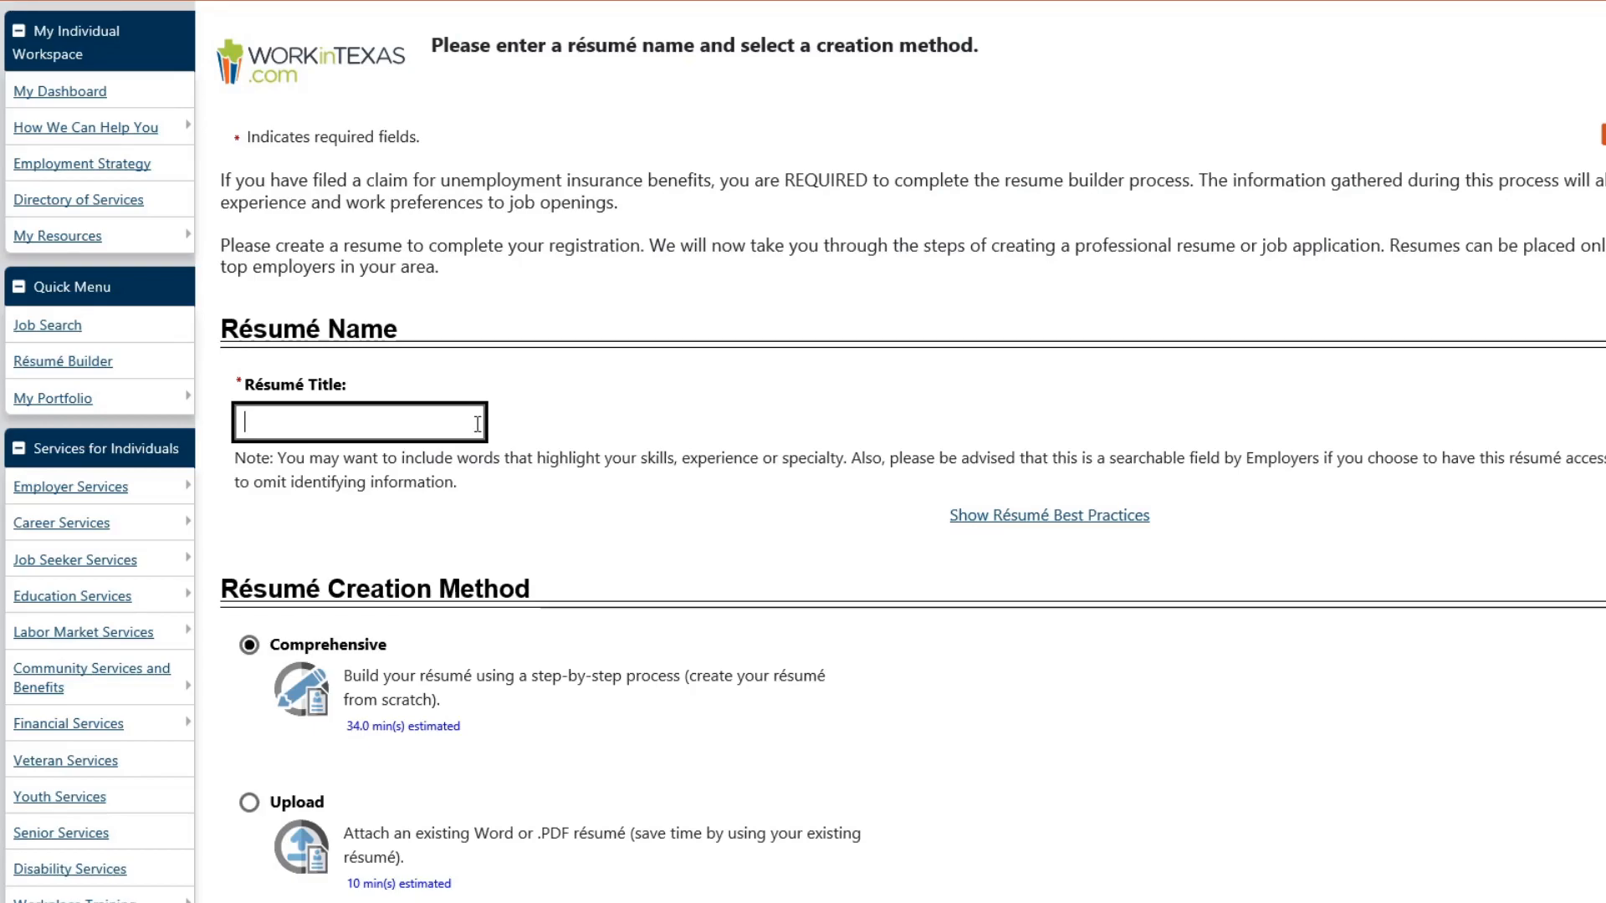
text(Cashier)
Step: Review the descriptions of the Comprehensive, Upload and Duplicate résumé creation methods
scroll(819, 479, down, 5)
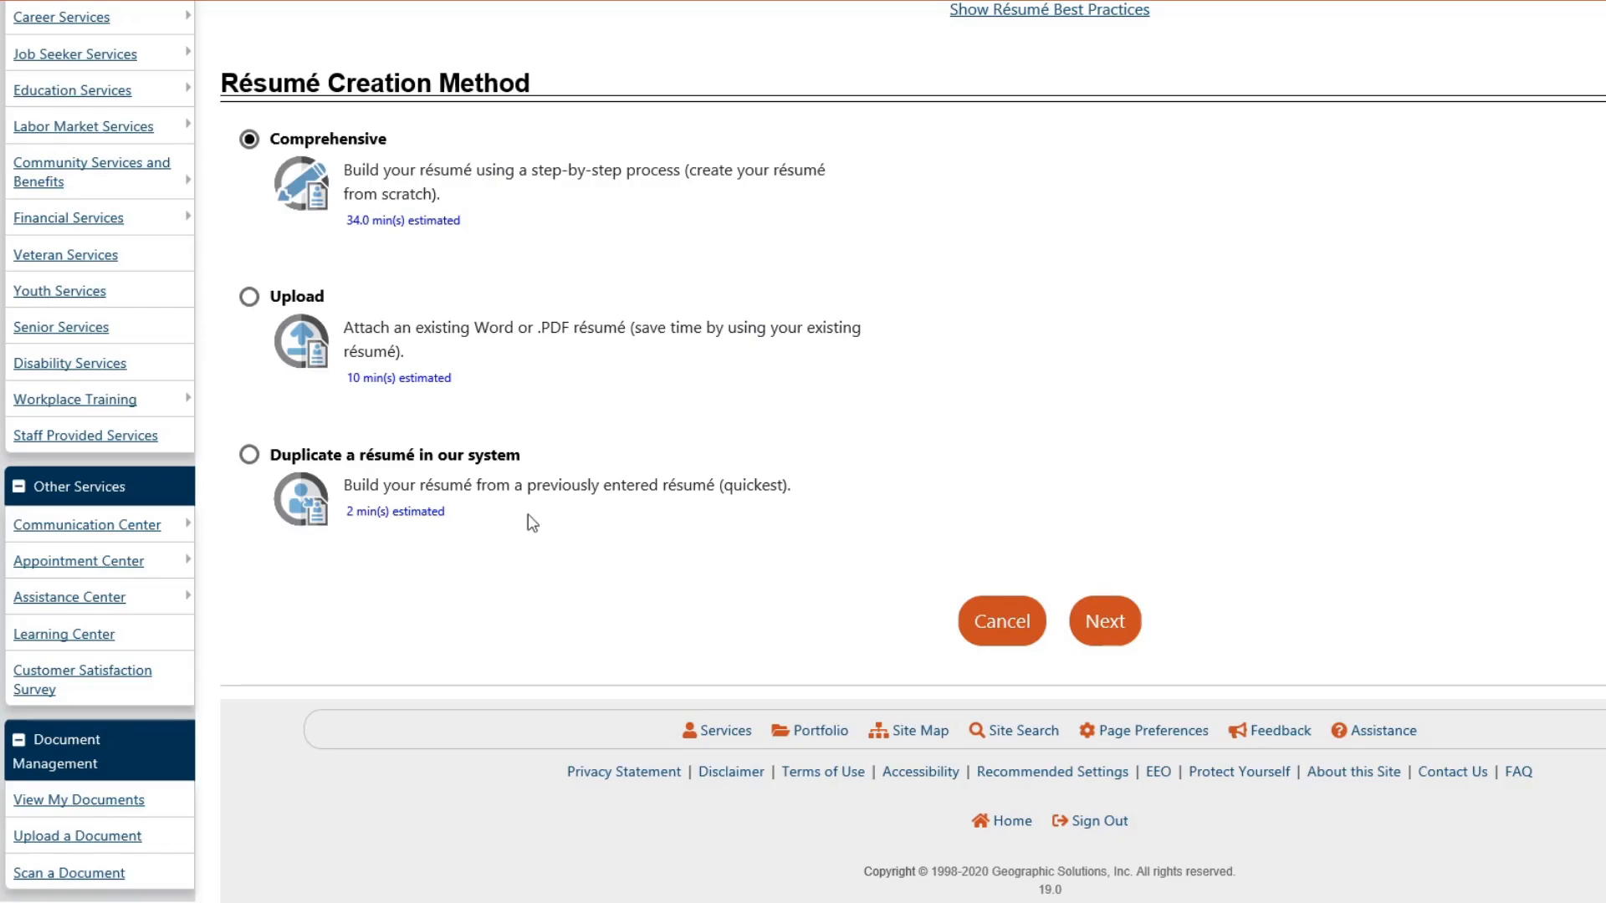
drag(345, 171, 441, 194)
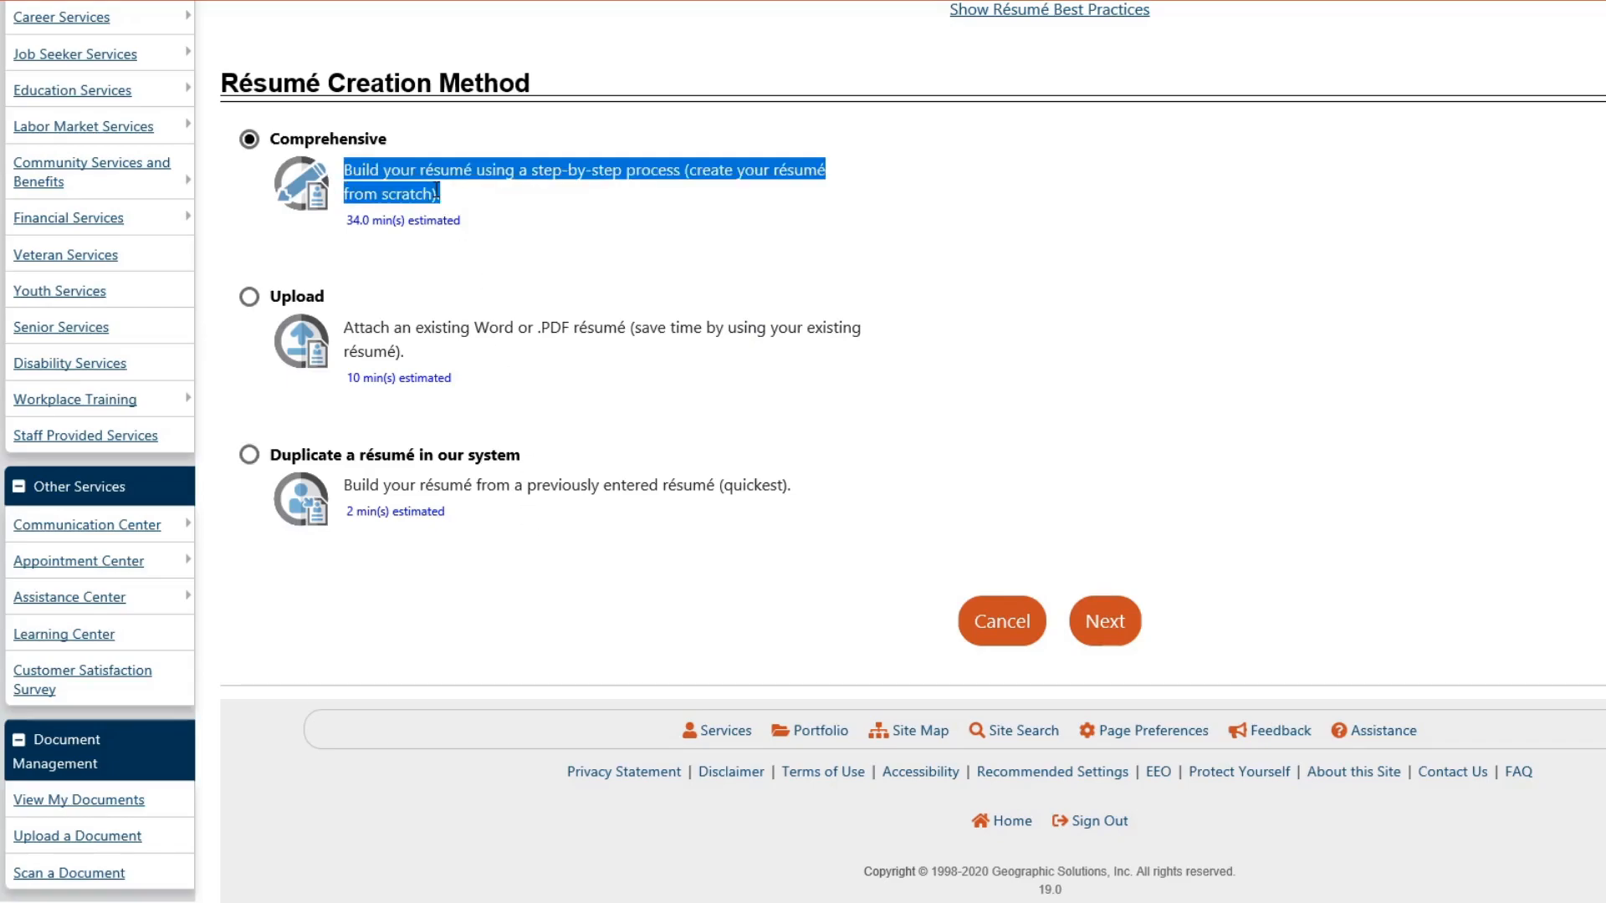
click(551, 246)
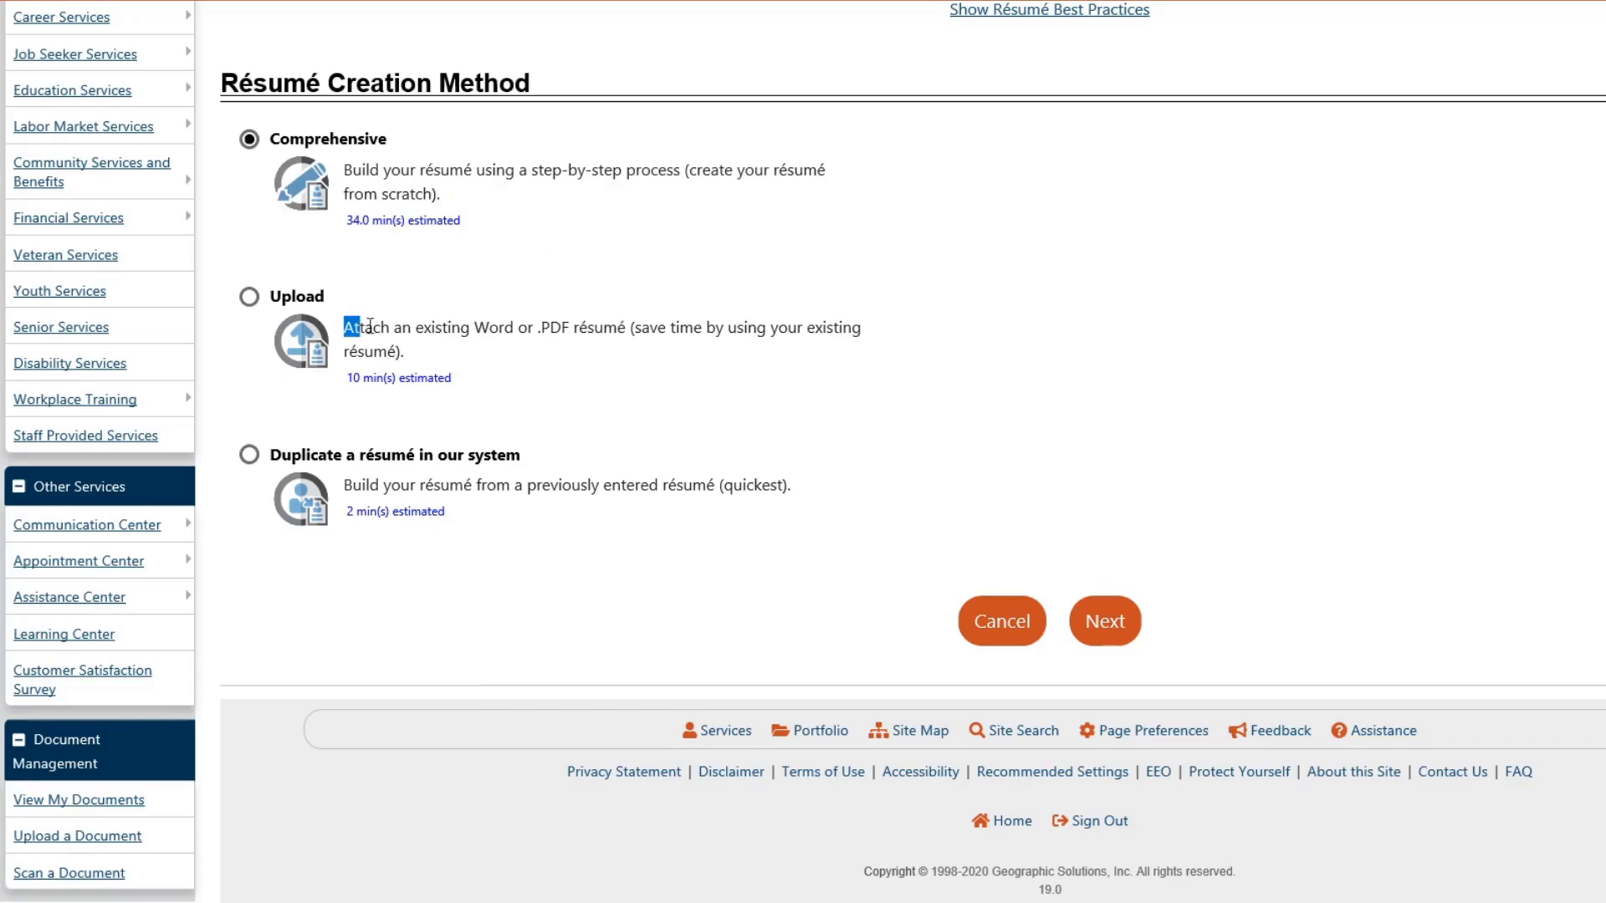
drag(344, 327, 554, 327)
click(559, 360)
drag(349, 173, 479, 179)
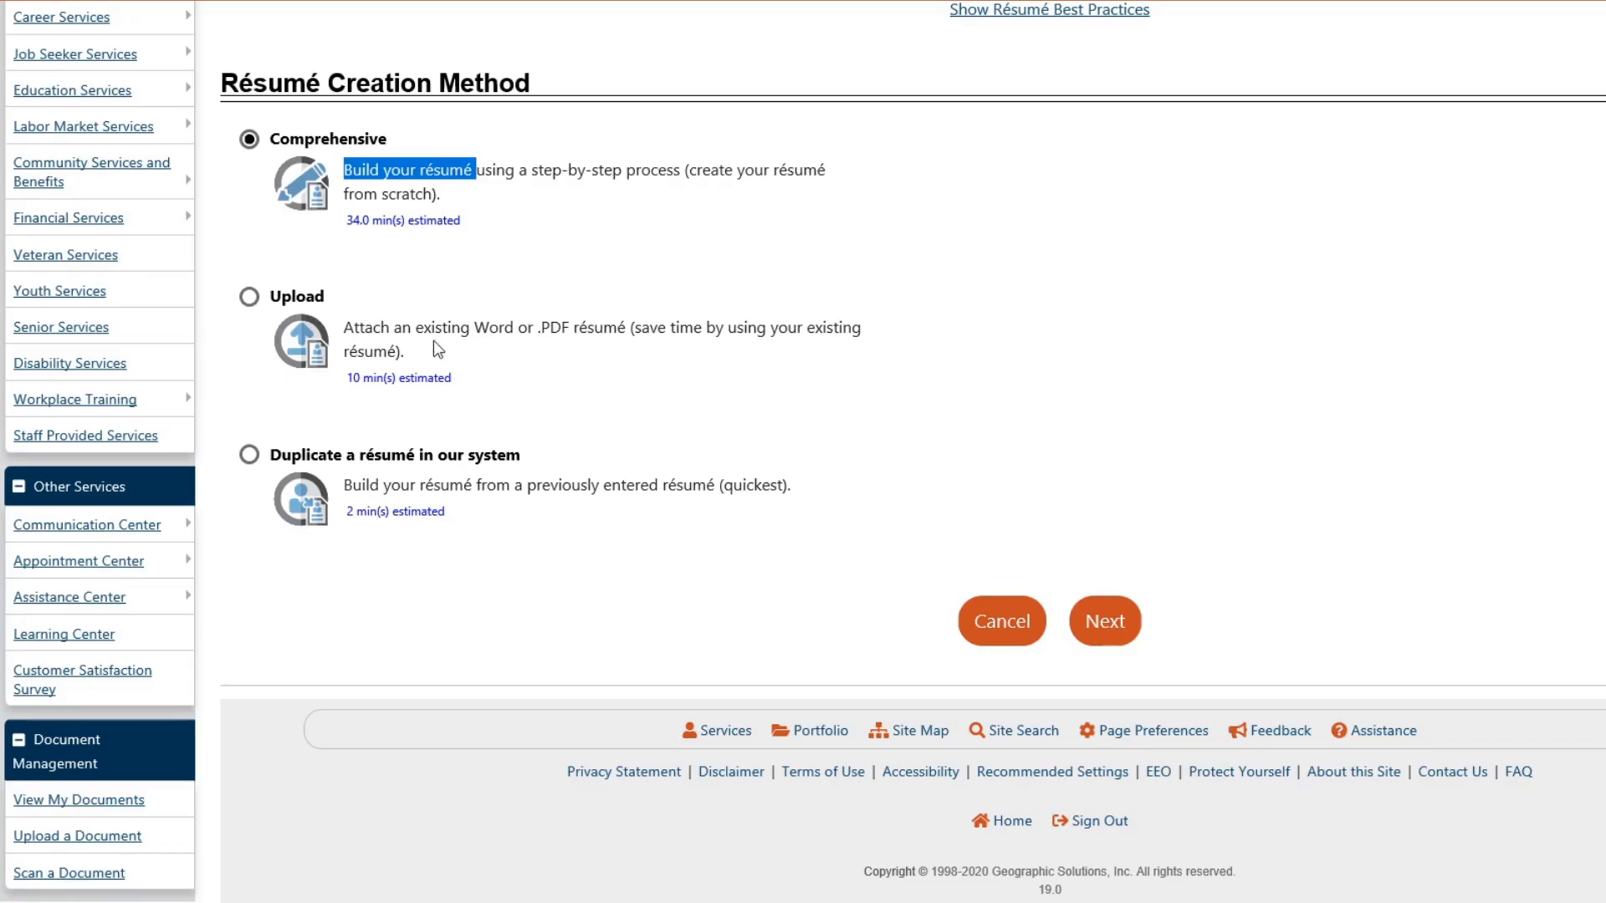
drag(350, 327, 475, 330)
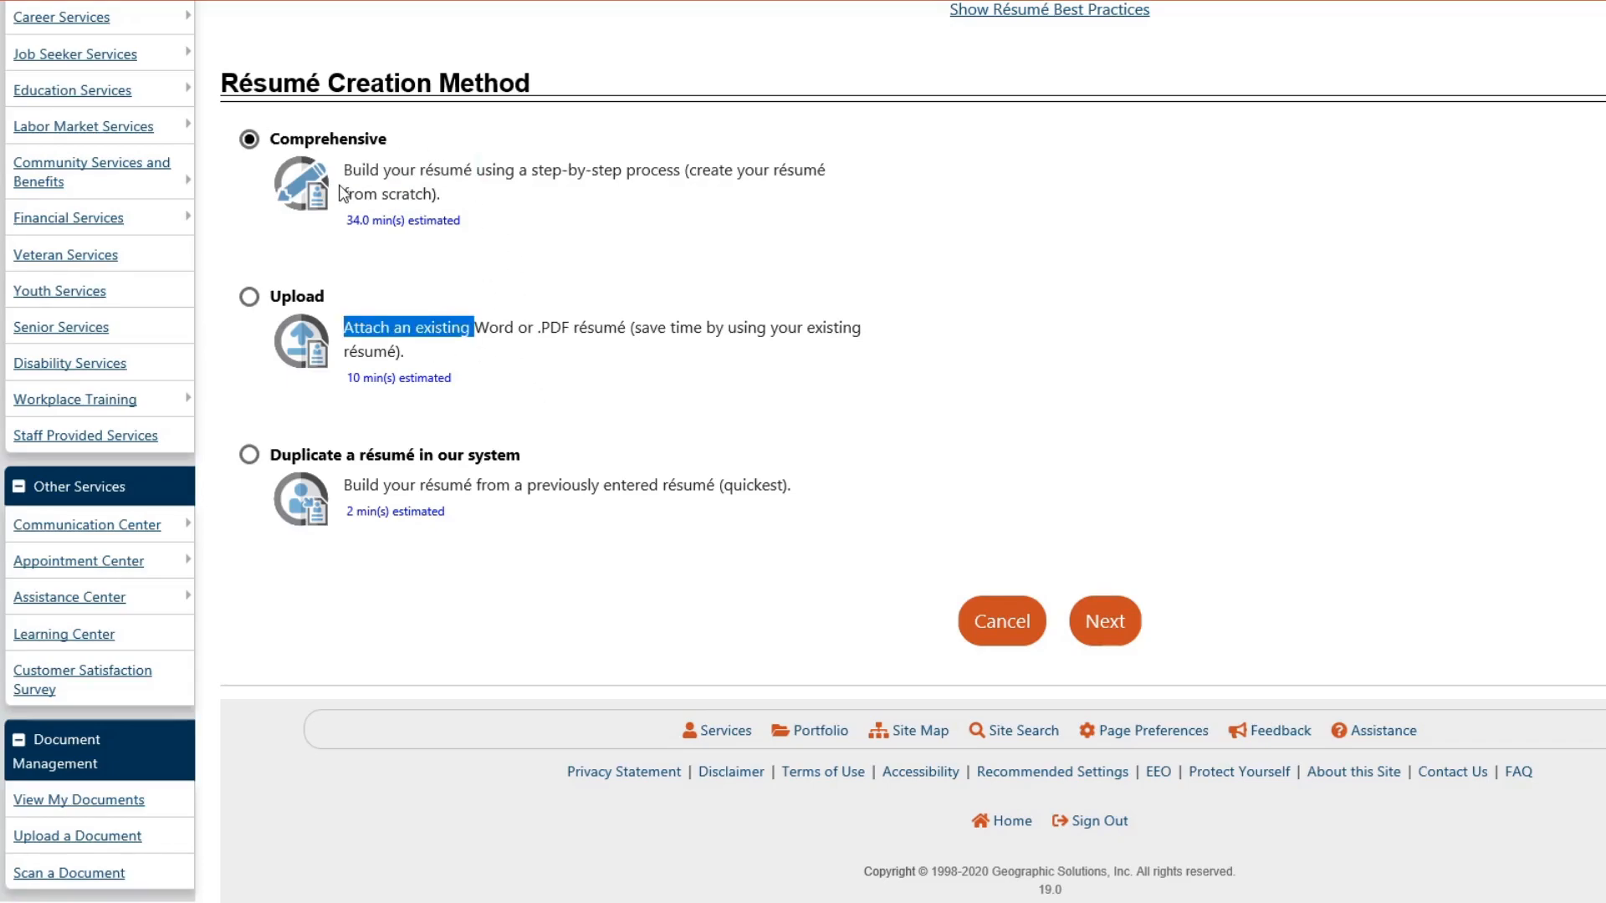
drag(350, 173, 539, 251)
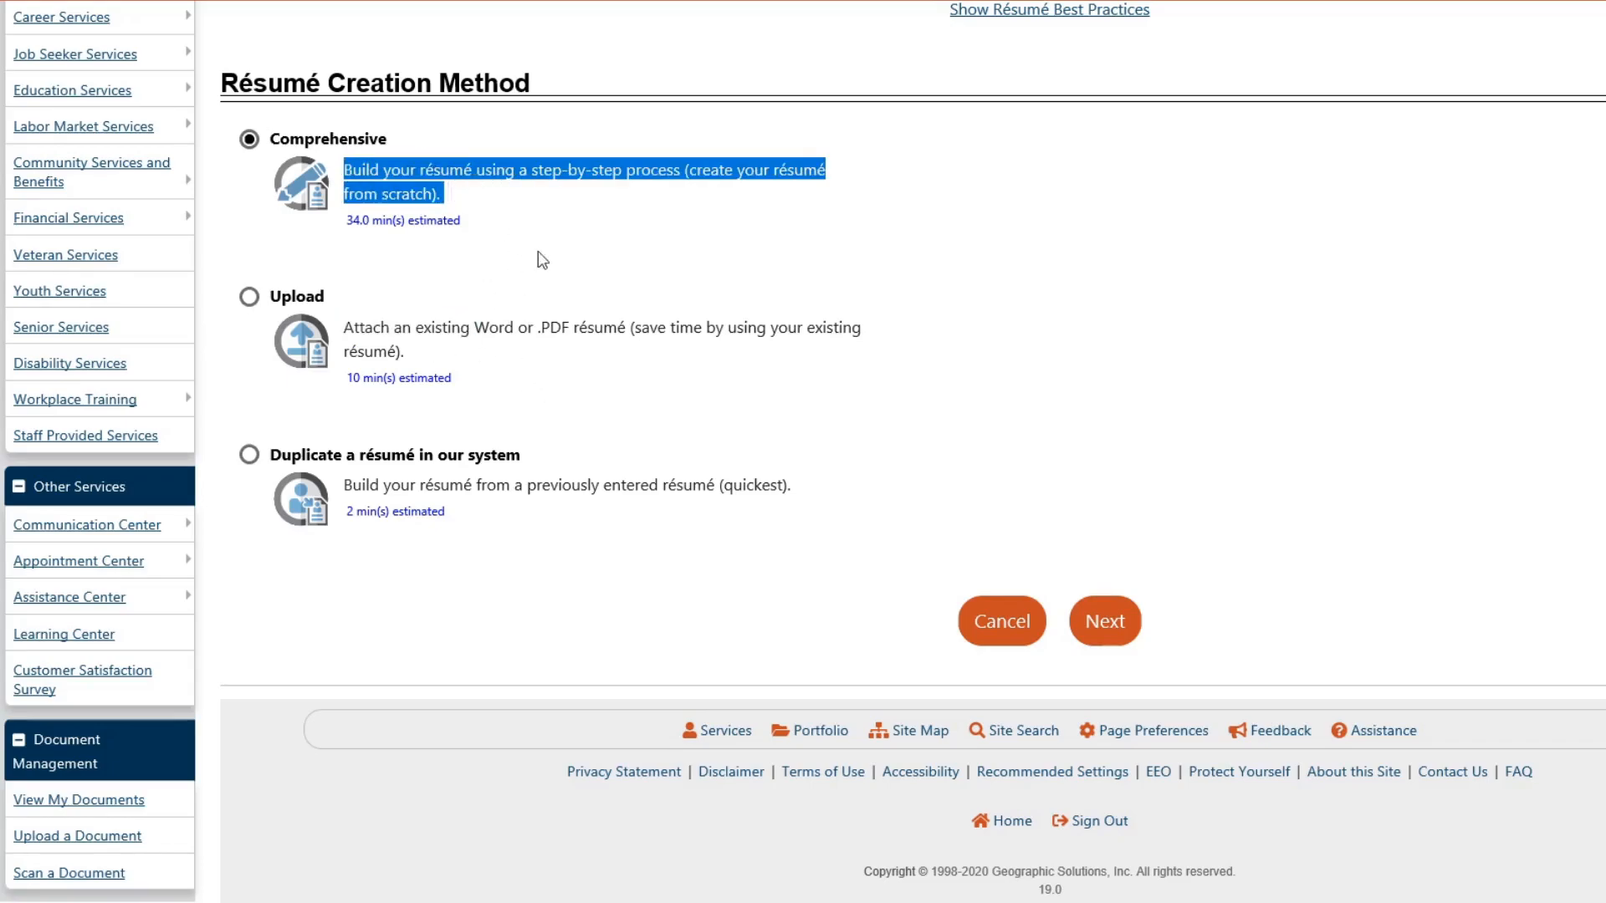
click(548, 376)
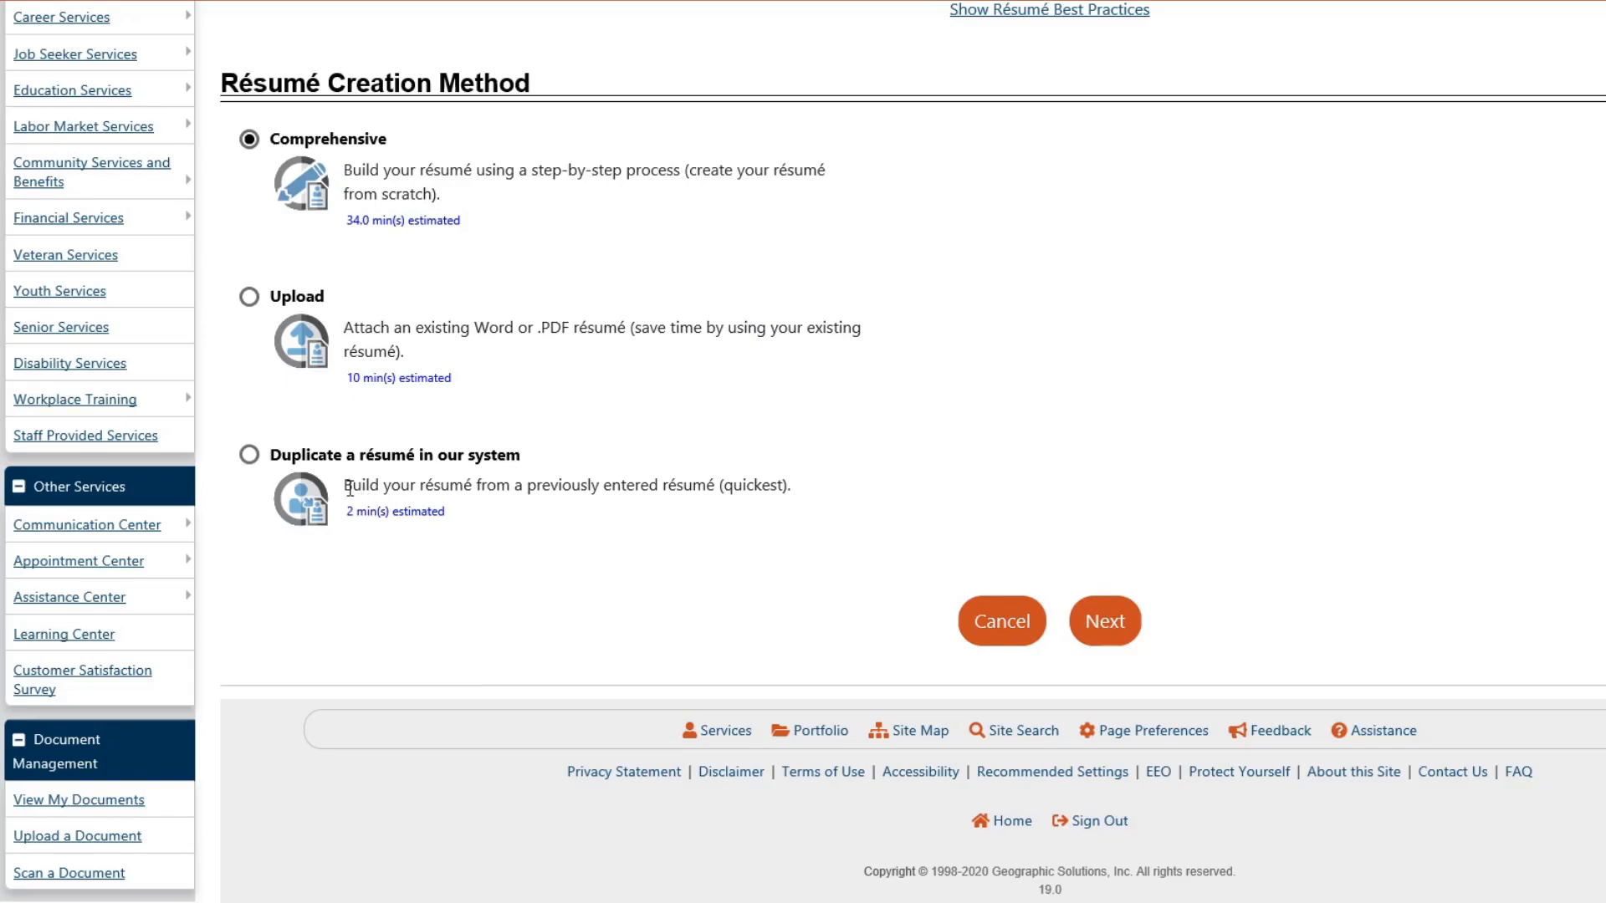
drag(346, 485, 500, 512)
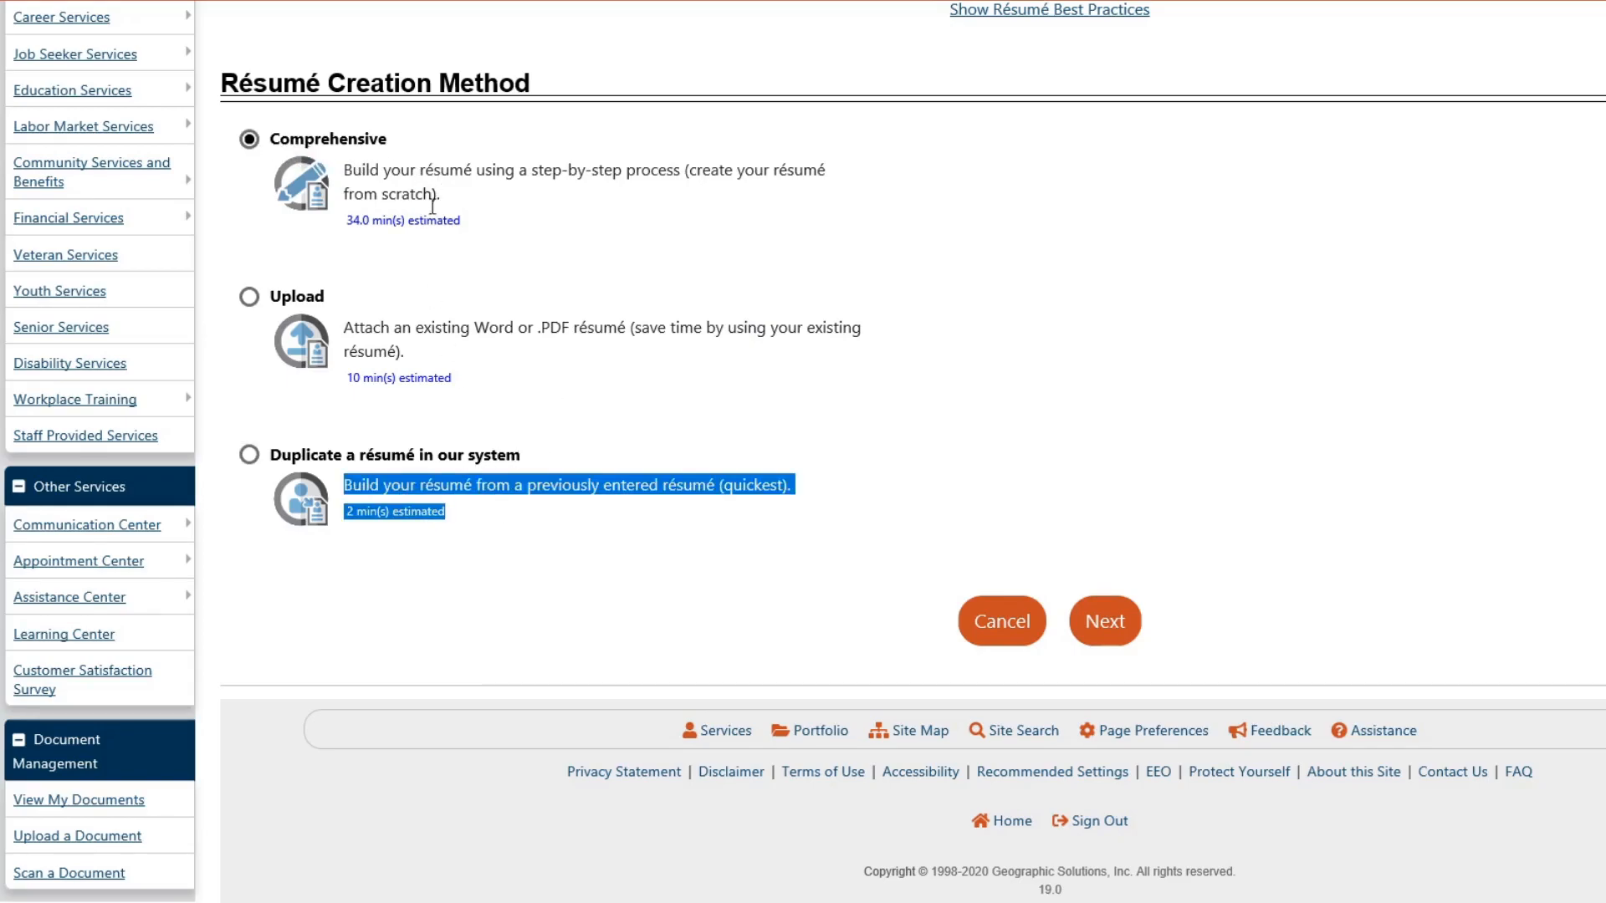
drag(346, 168, 520, 171)
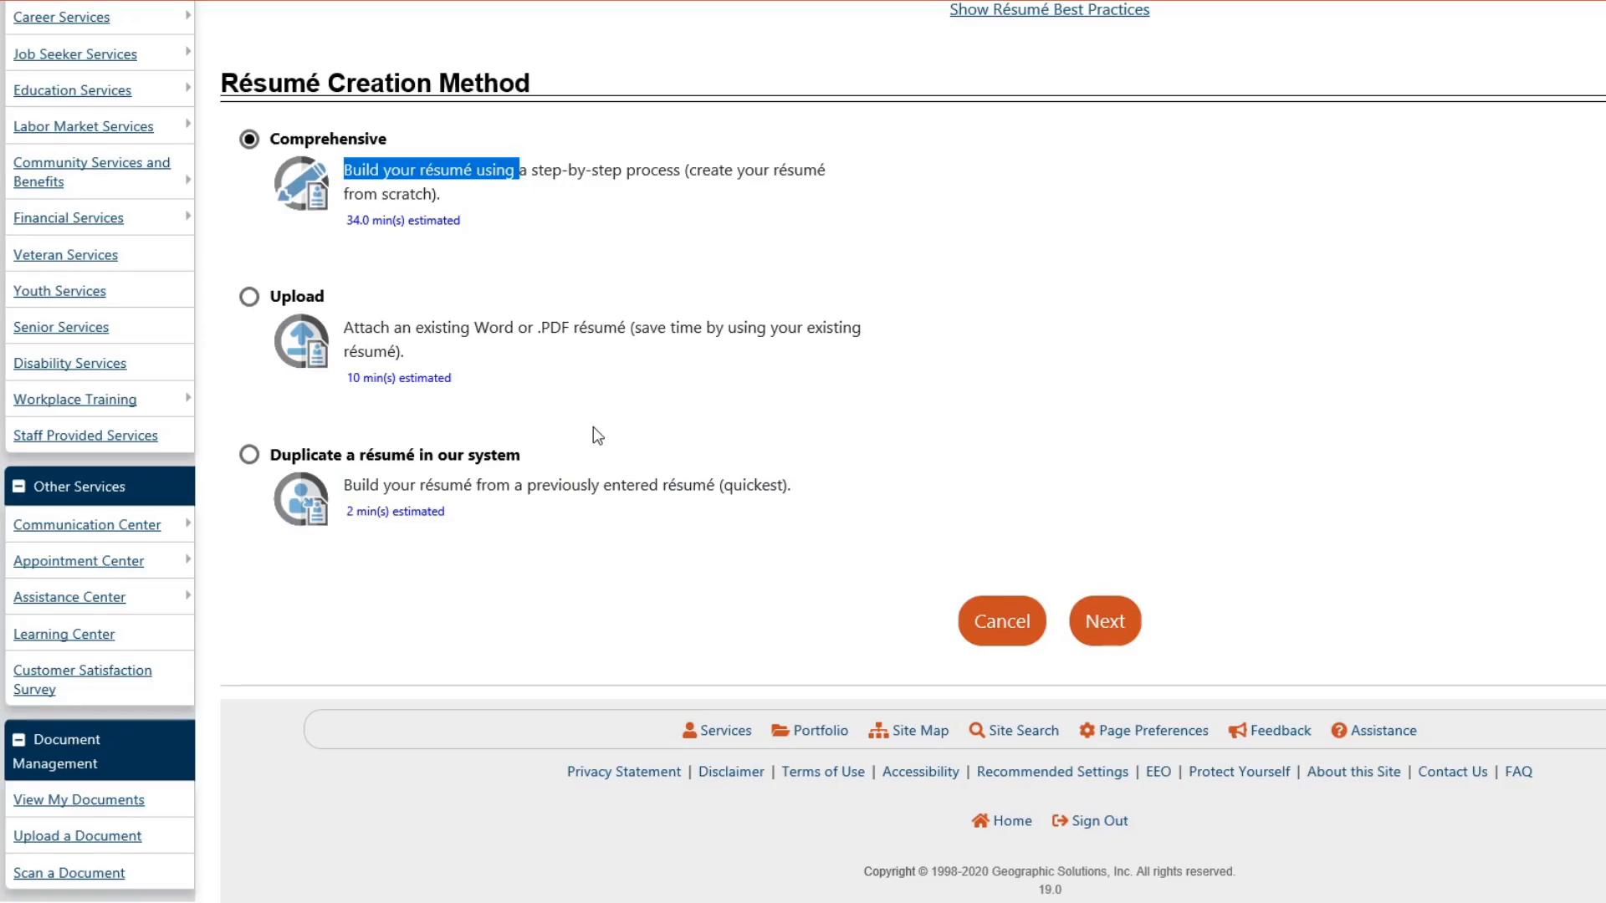
Step: Choose the Comprehensive creation method and continue to the résumé availability question
click(249, 141)
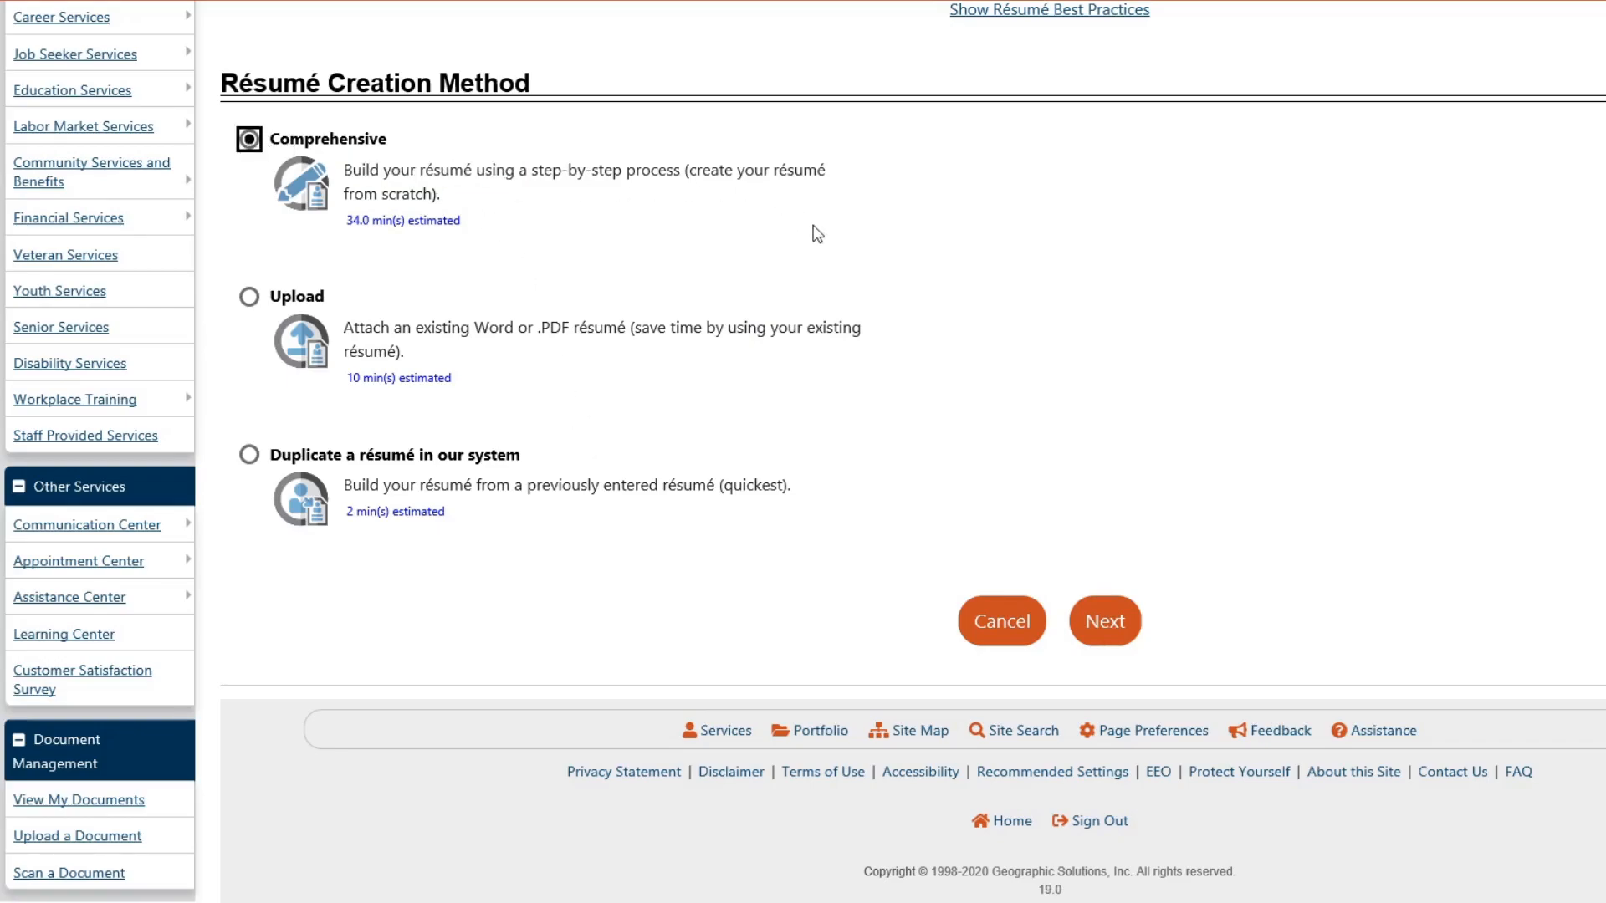
click(1112, 637)
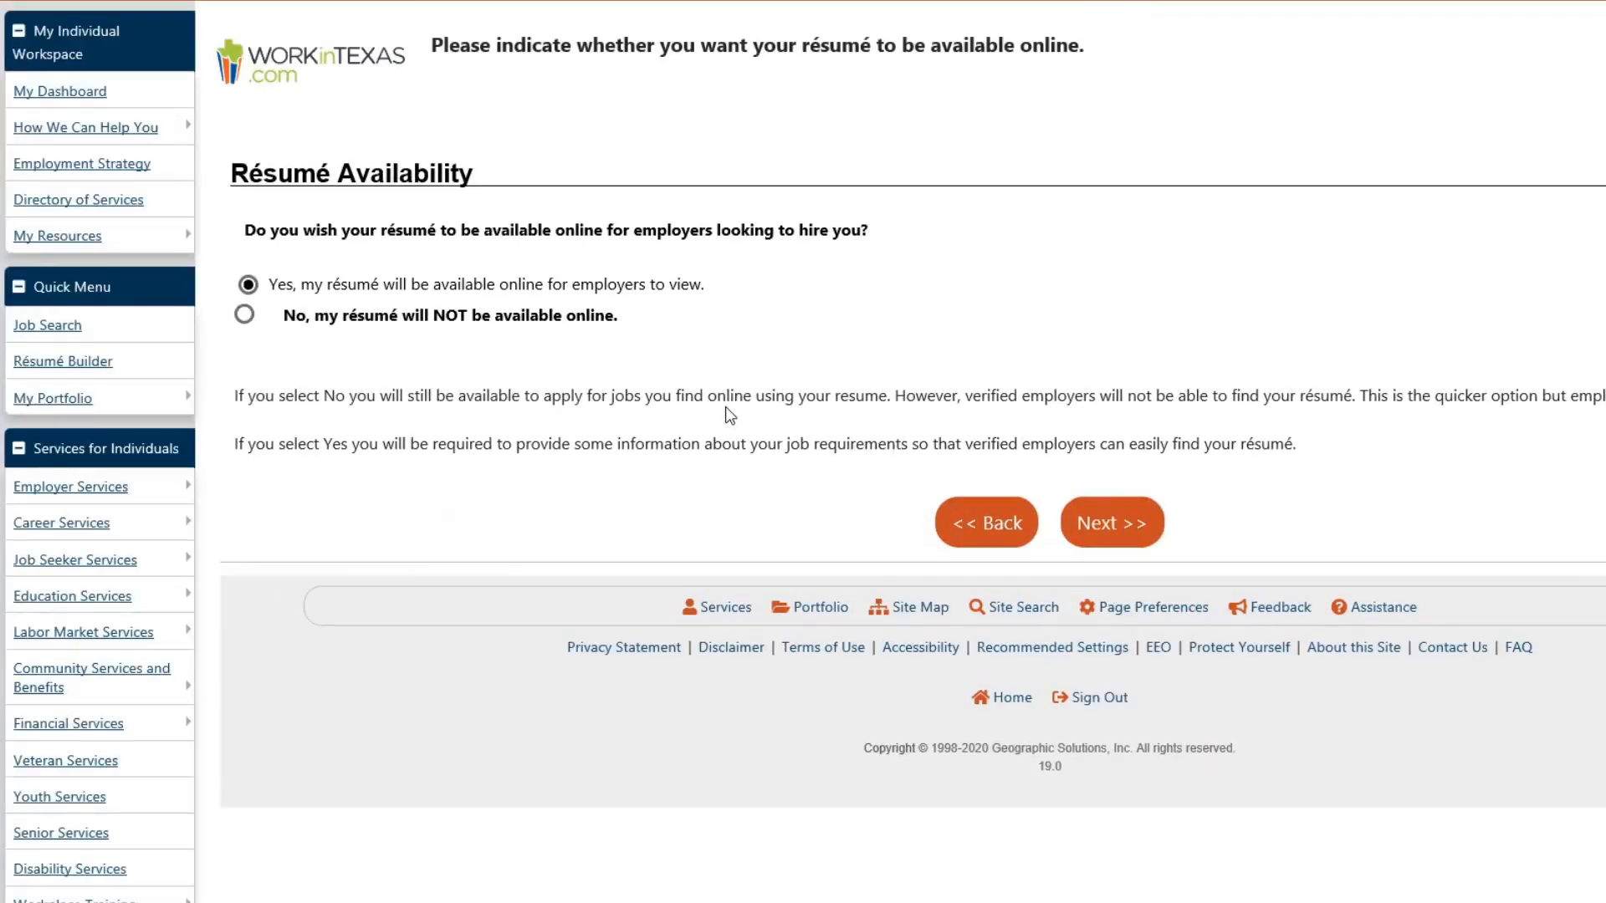
Step: Make the résumé available online for employers to view and agree to share its information
click(693, 288)
drag(241, 183, 498, 167)
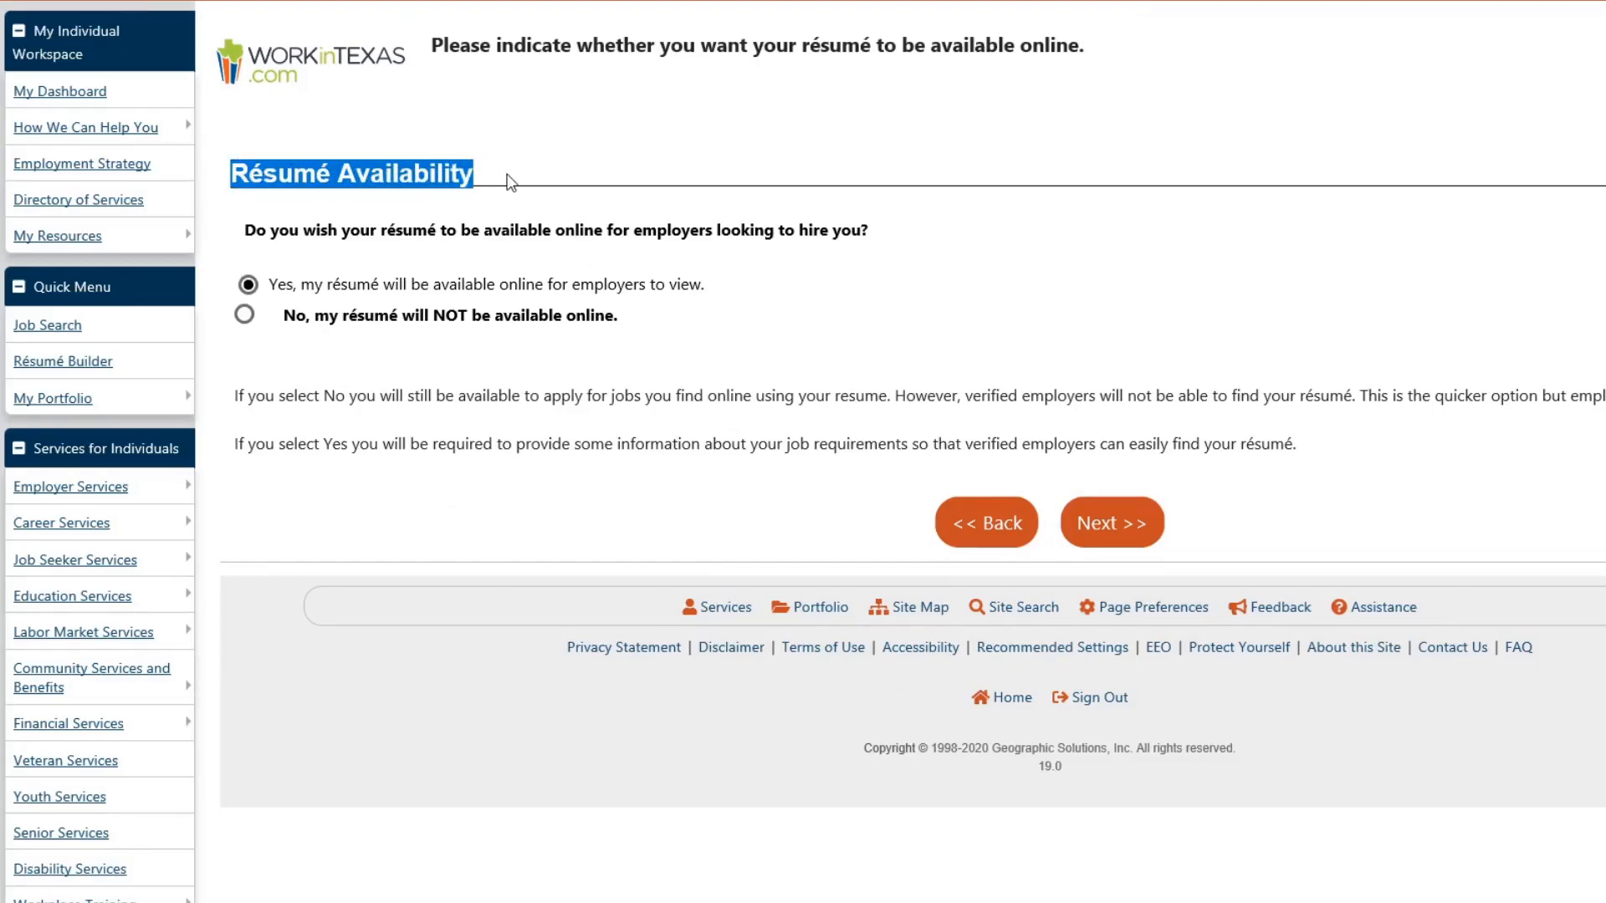
click(511, 182)
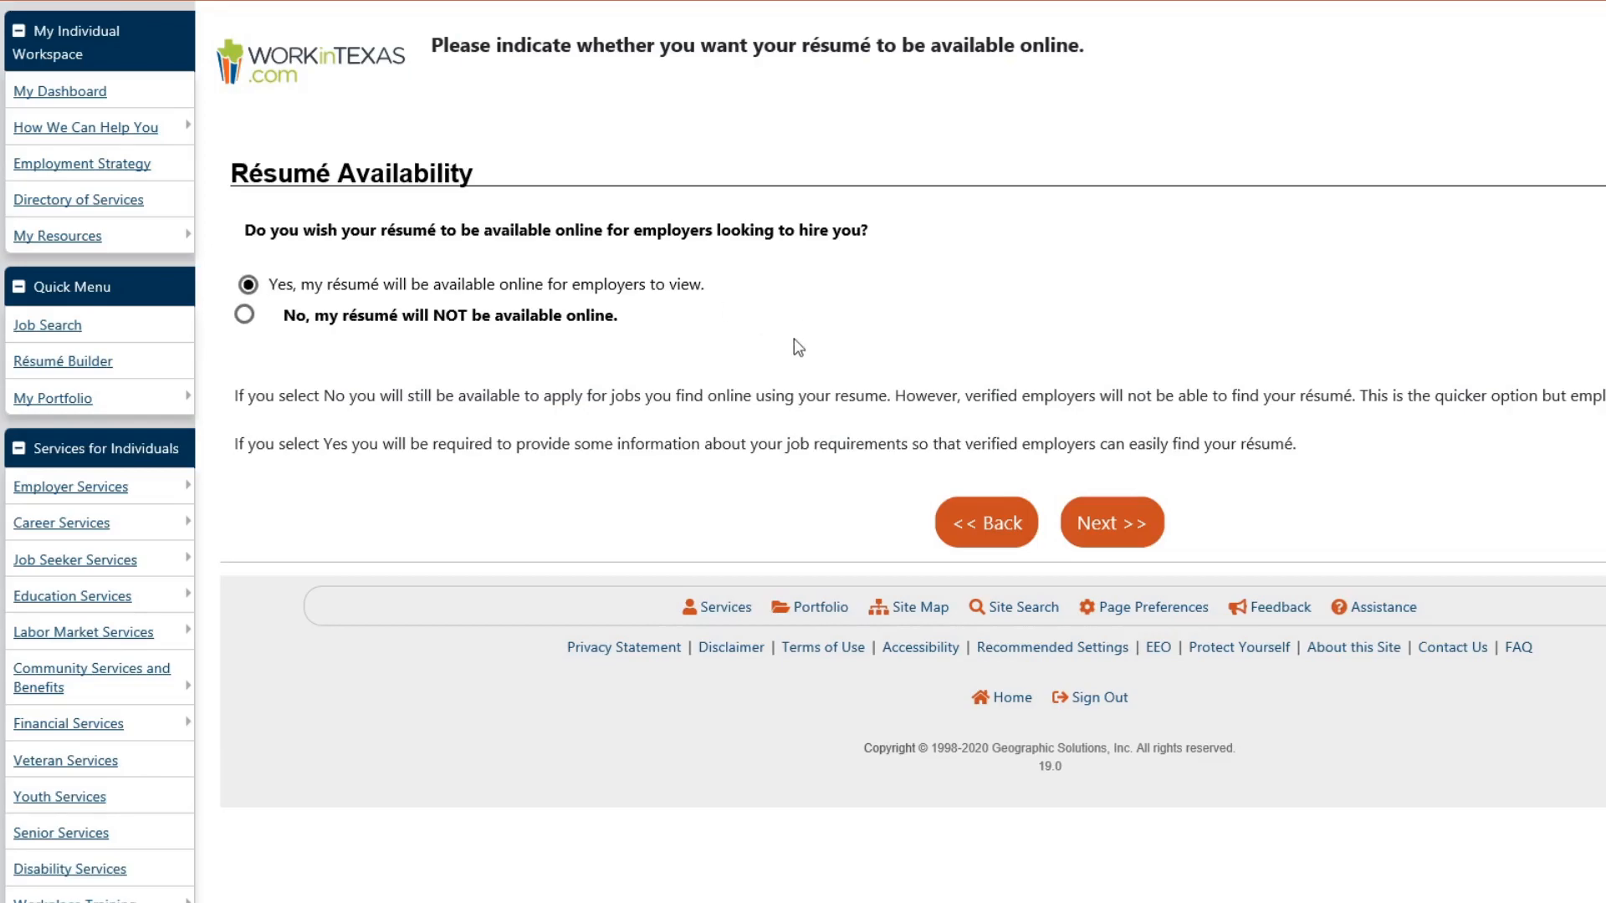
drag(707, 286, 267, 285)
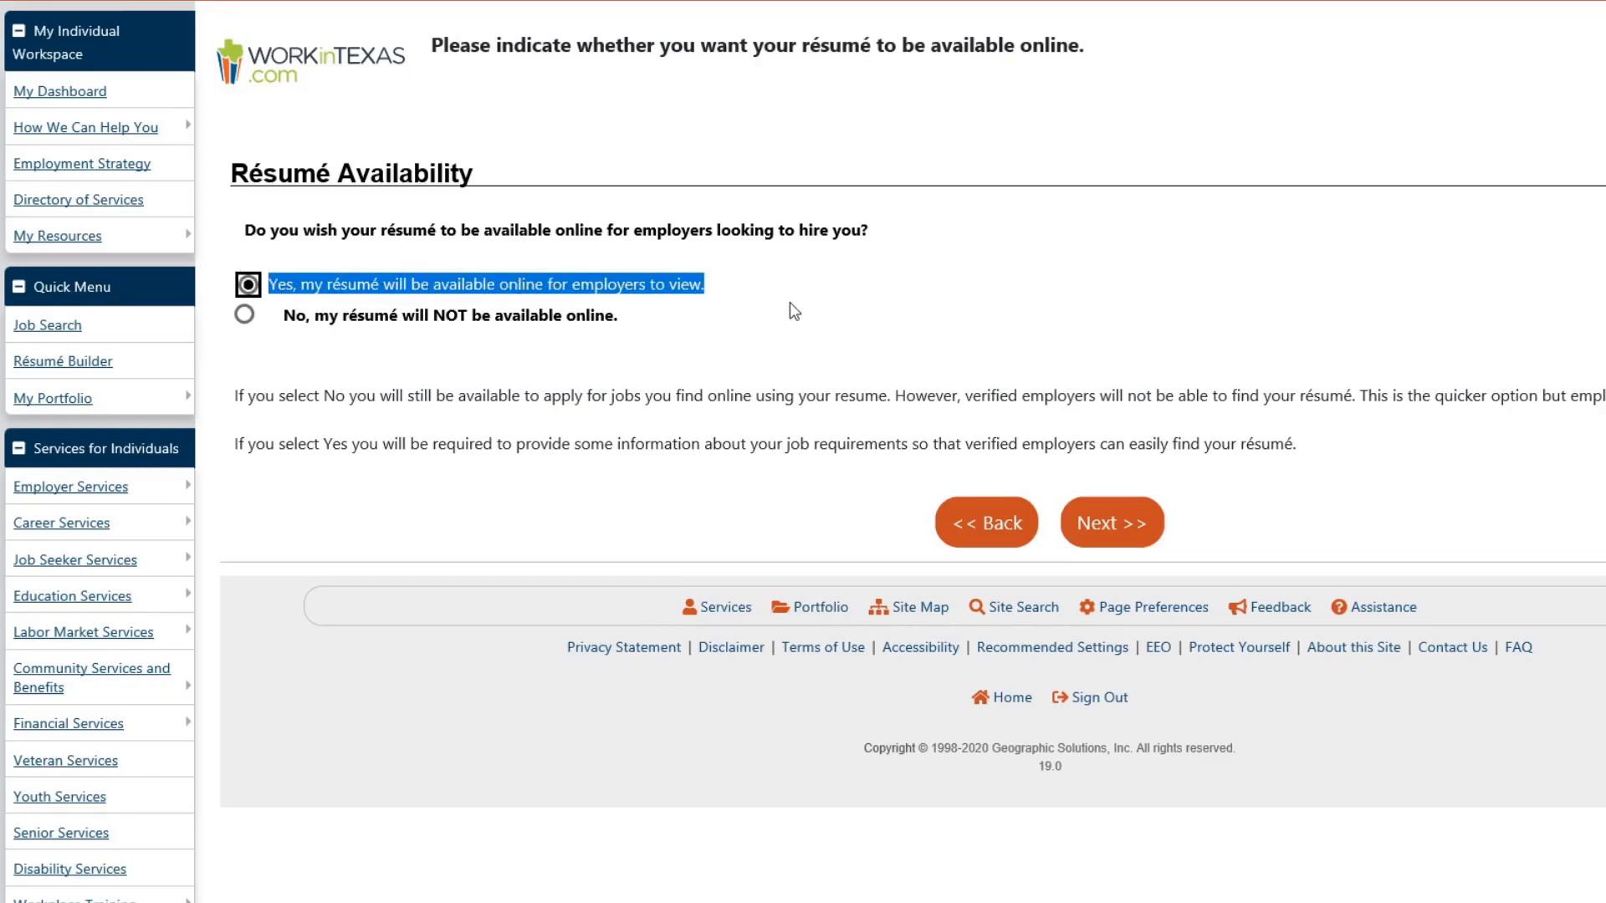
click(268, 293)
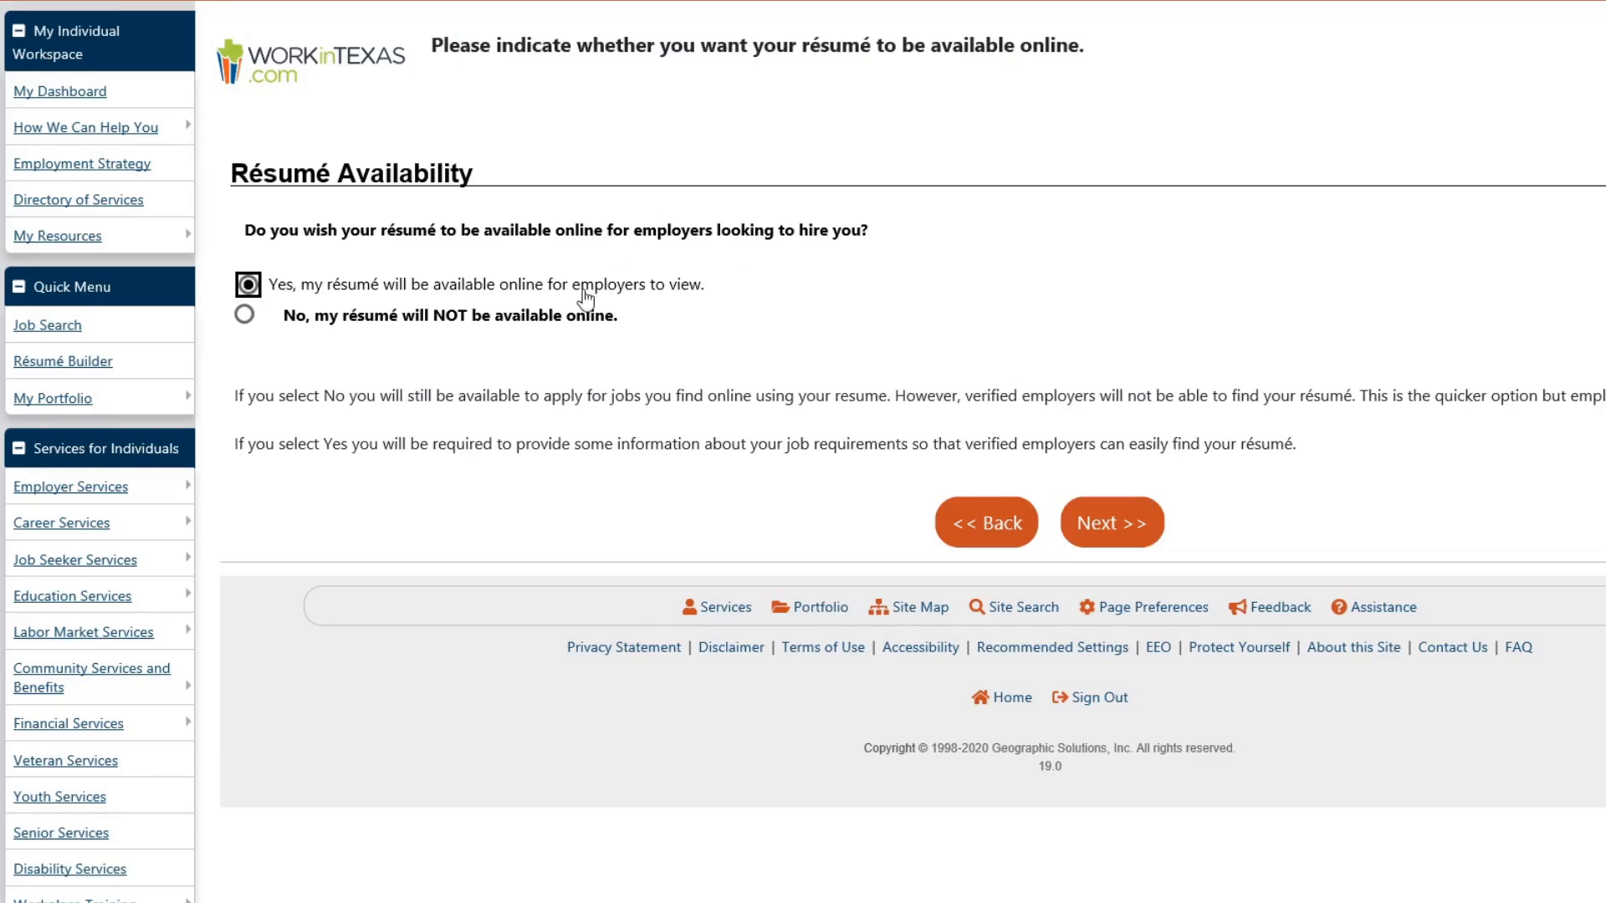
drag(571, 288, 669, 288)
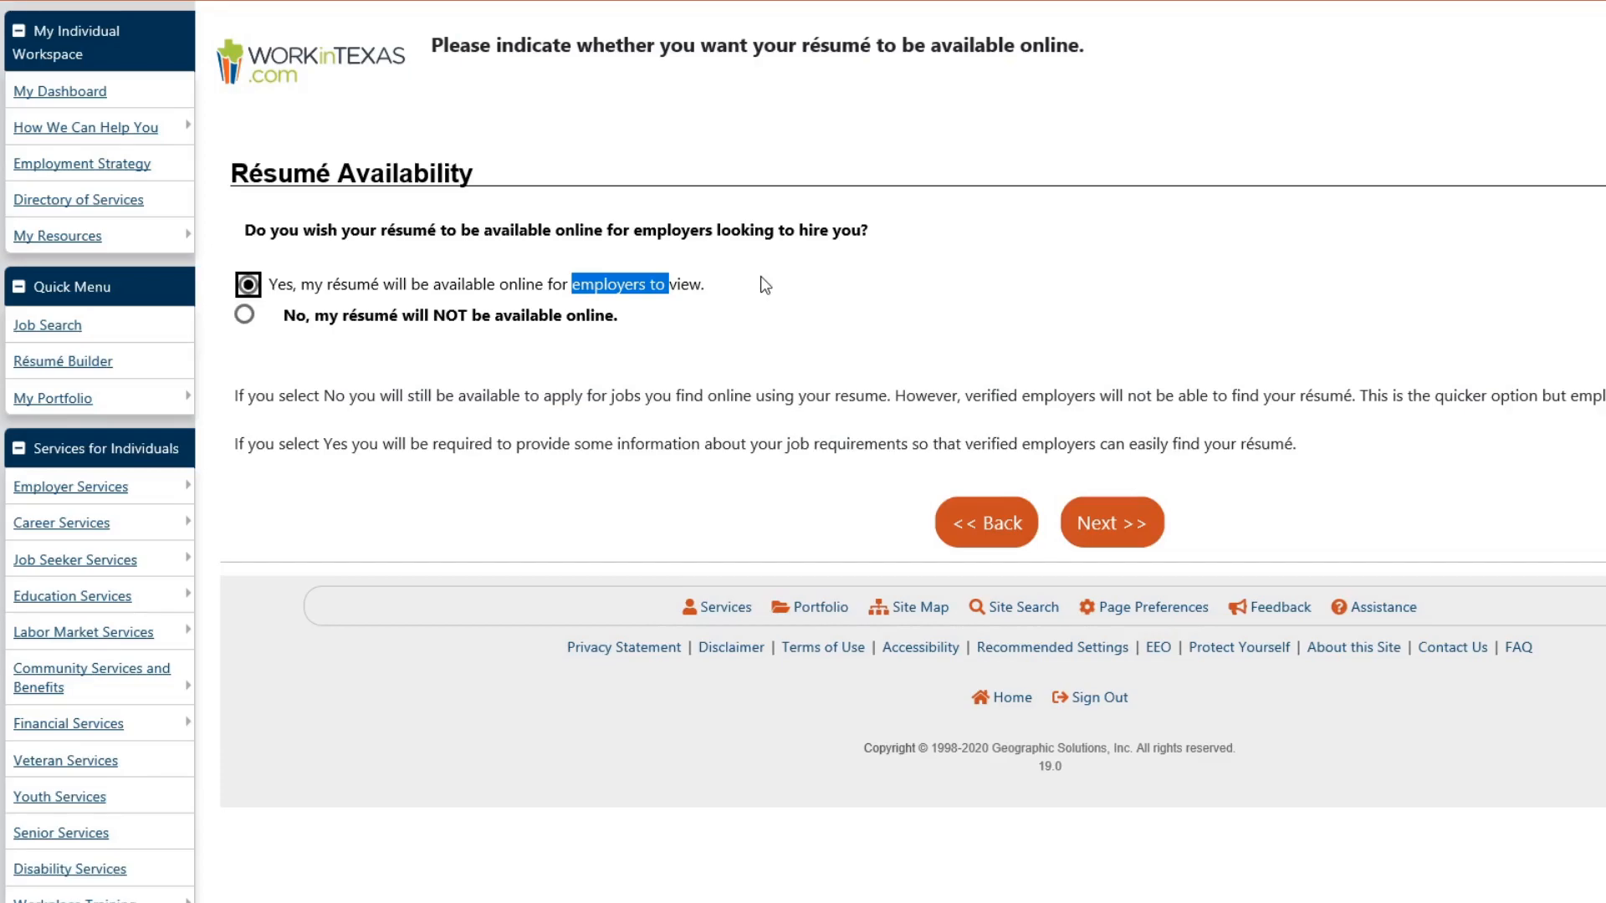
click(250, 287)
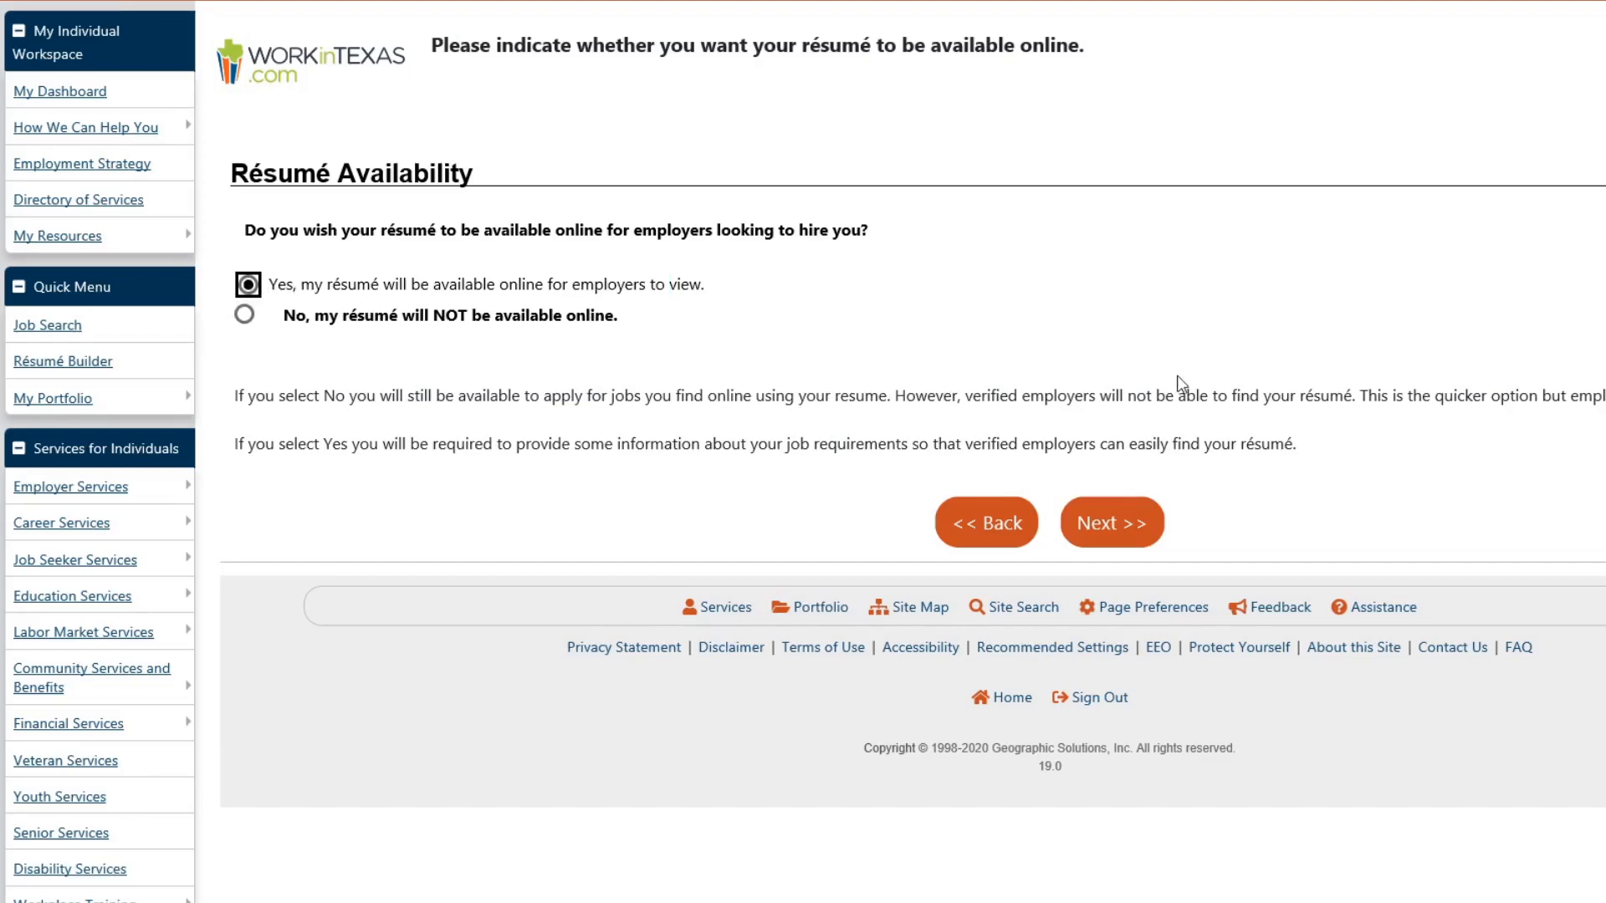
click(1119, 542)
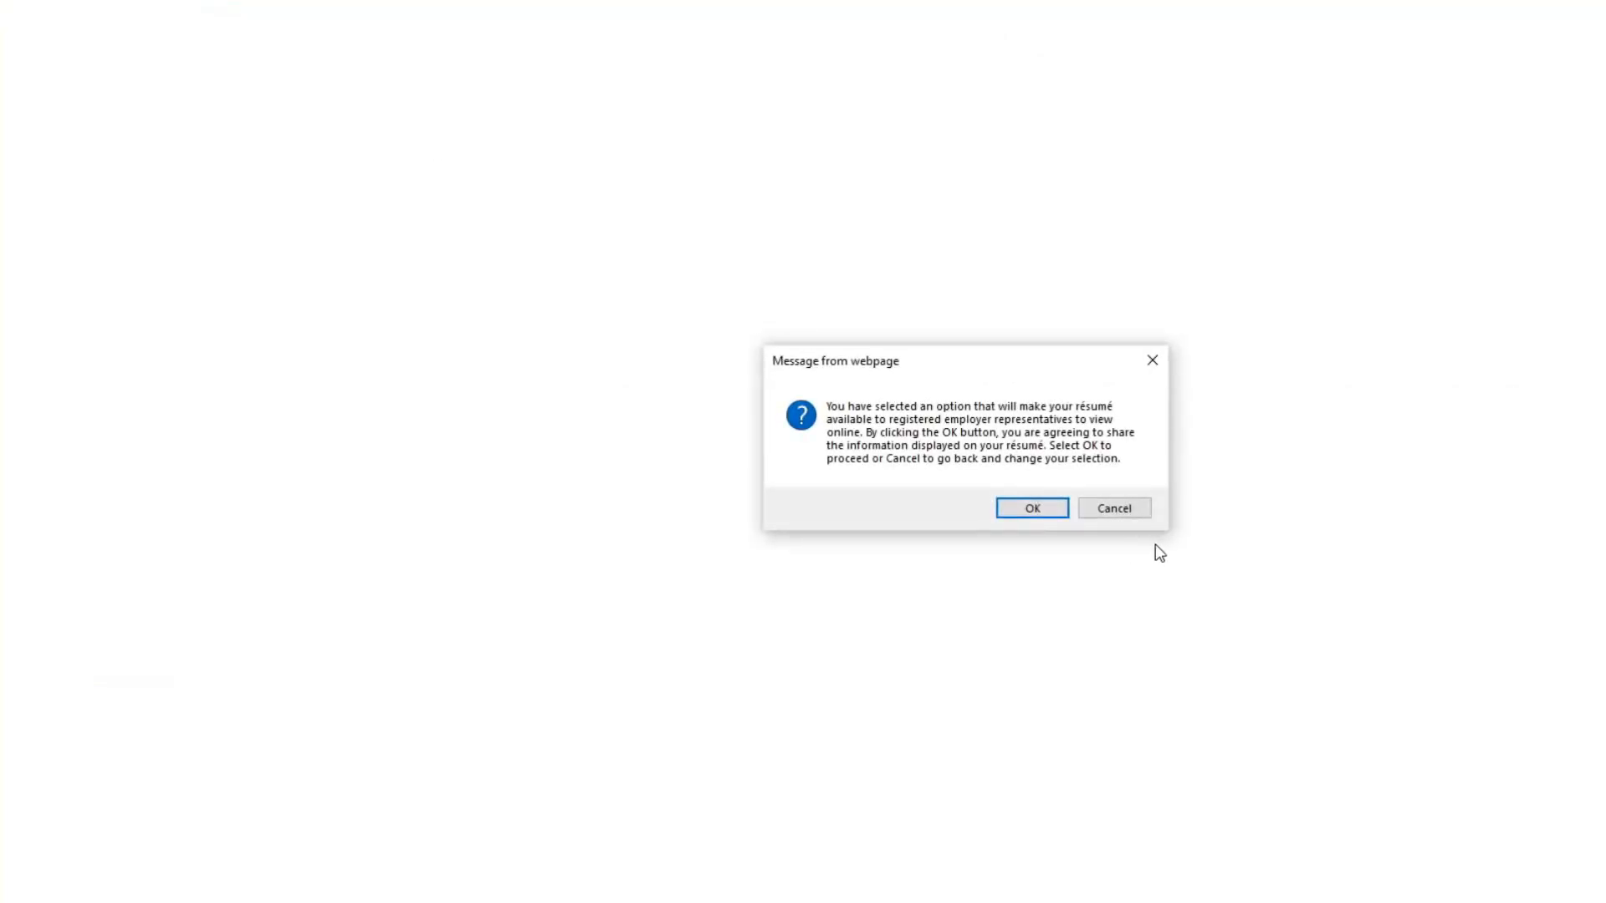
click(1040, 512)
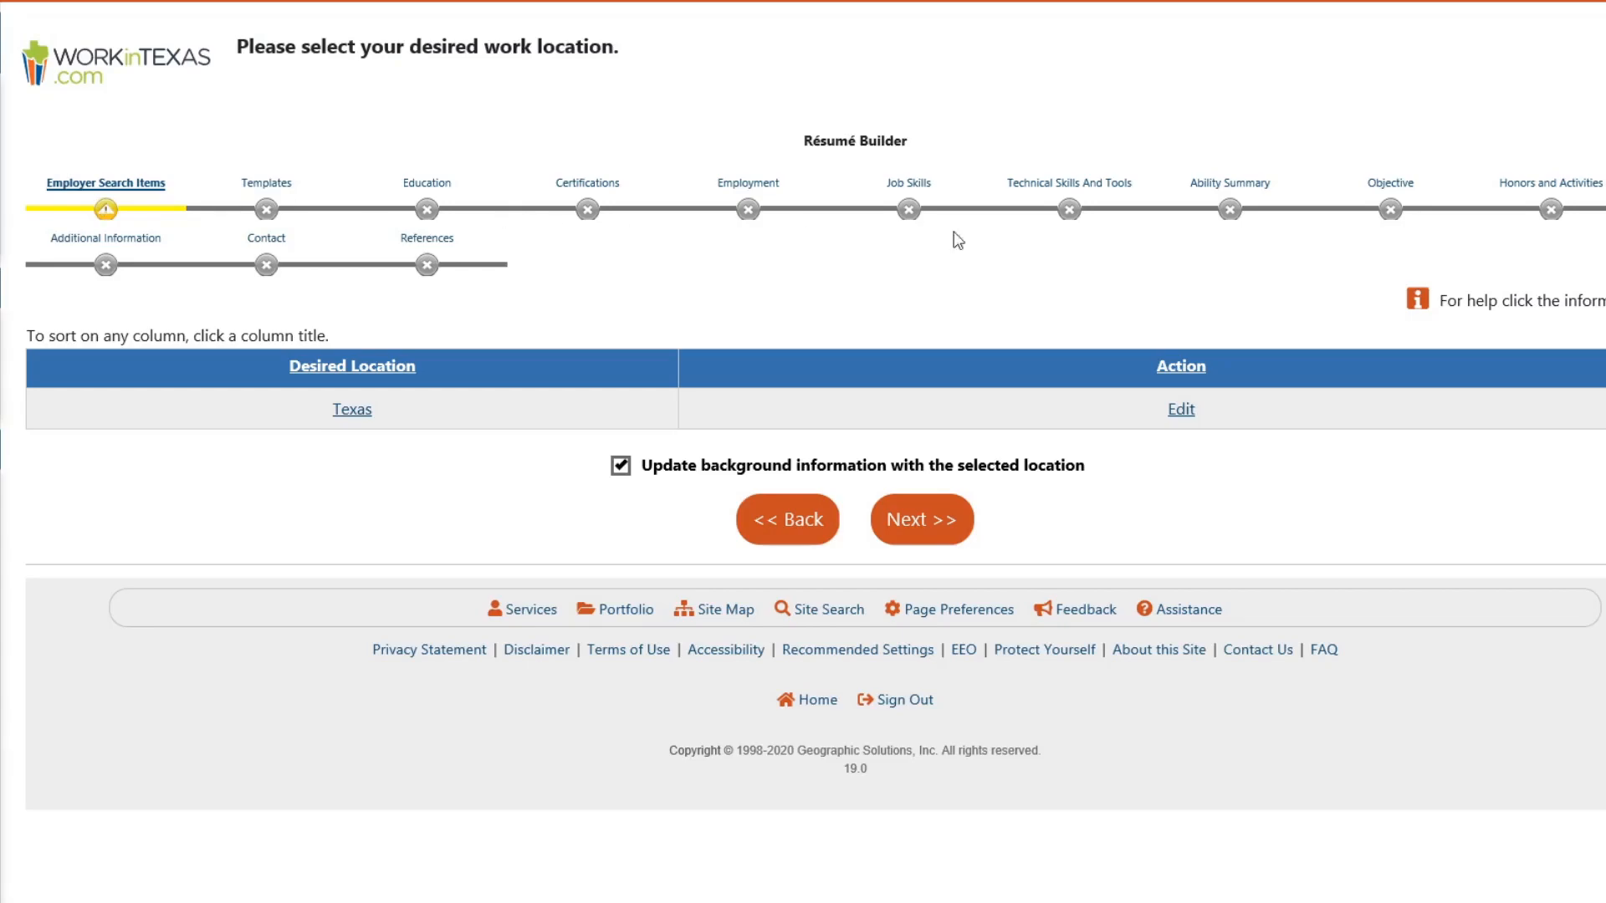
Step: Accept Texas as the desired work location and continue to the occupation selection
mouse_move(1, 237)
click(922, 514)
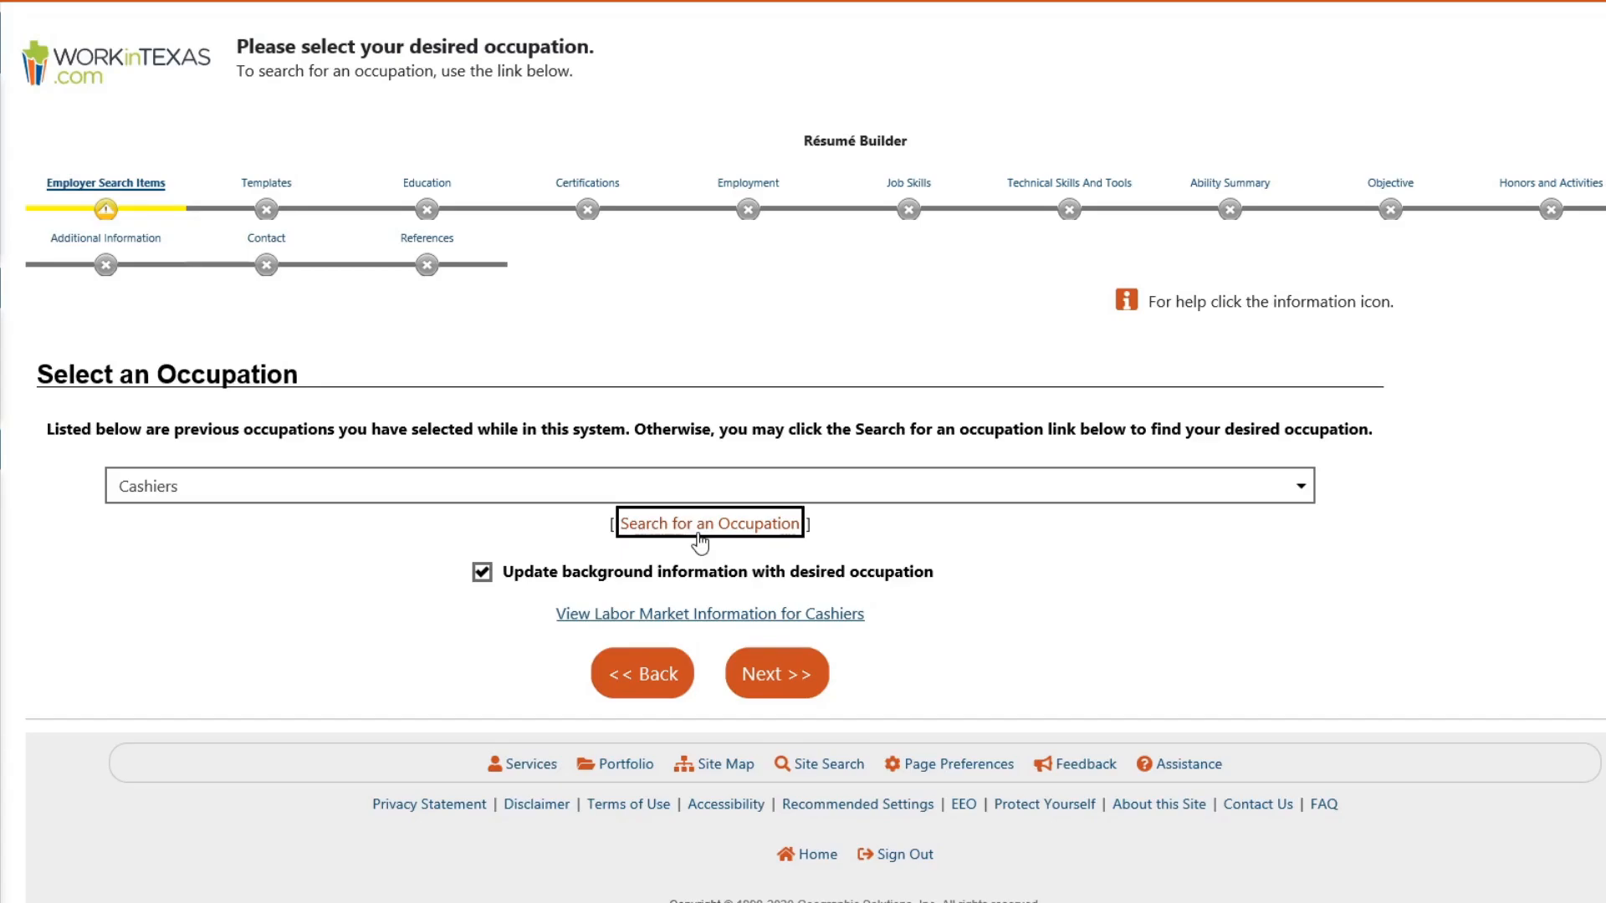
Step: Search the occupations by the keyword "cashier" and return to the occupation selection with Cashiers as the desired occupation
click(700, 536)
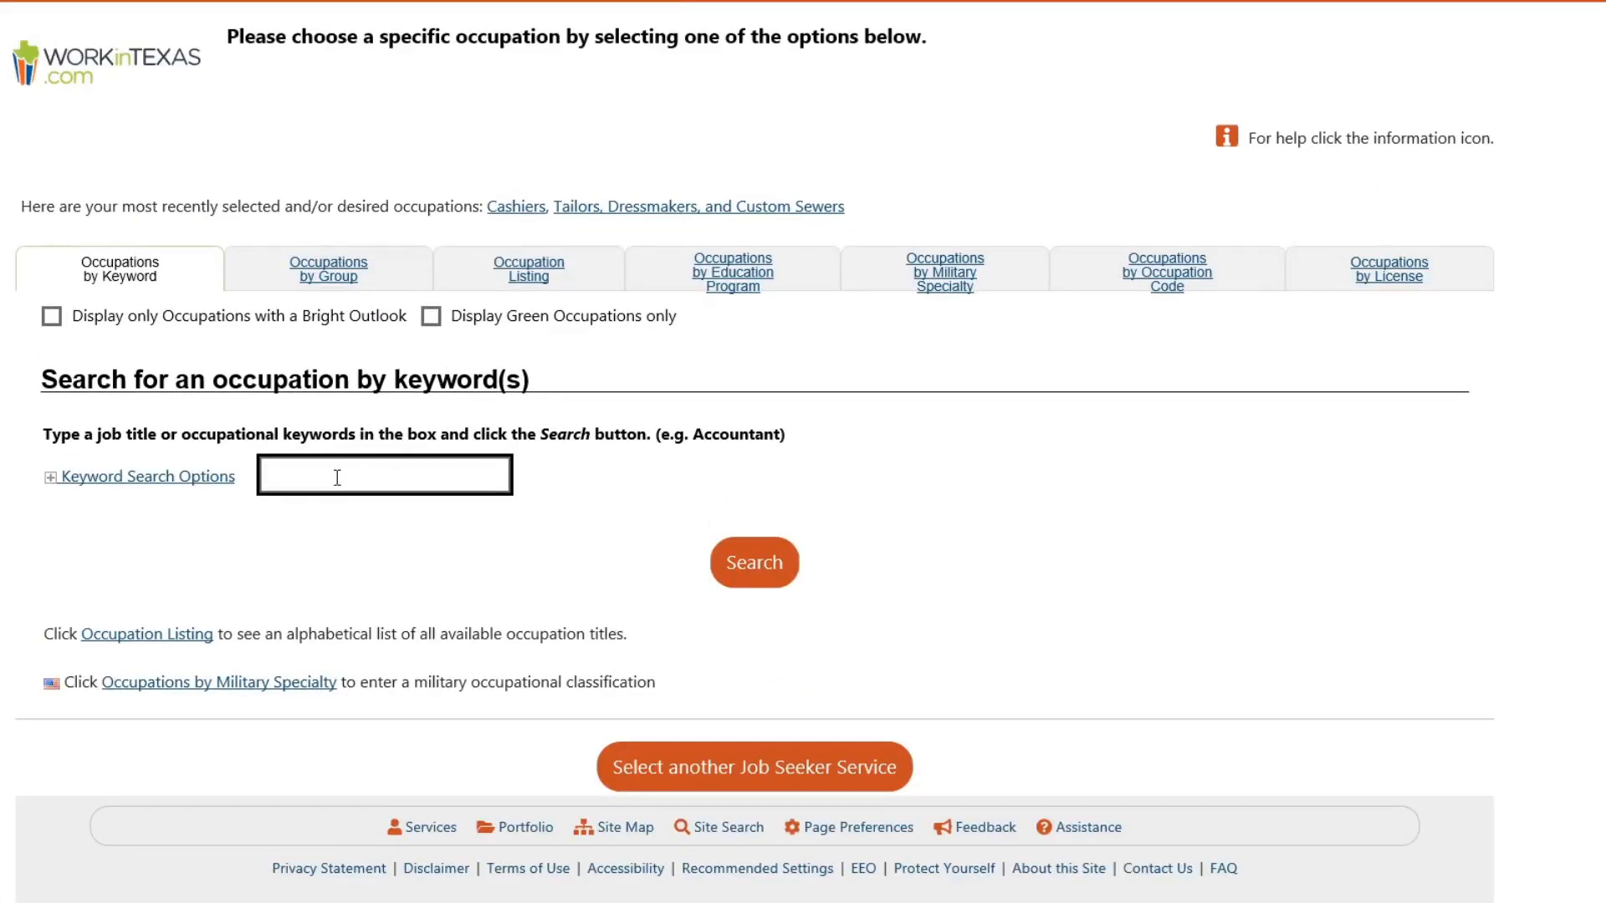
text(cashier)
click(757, 565)
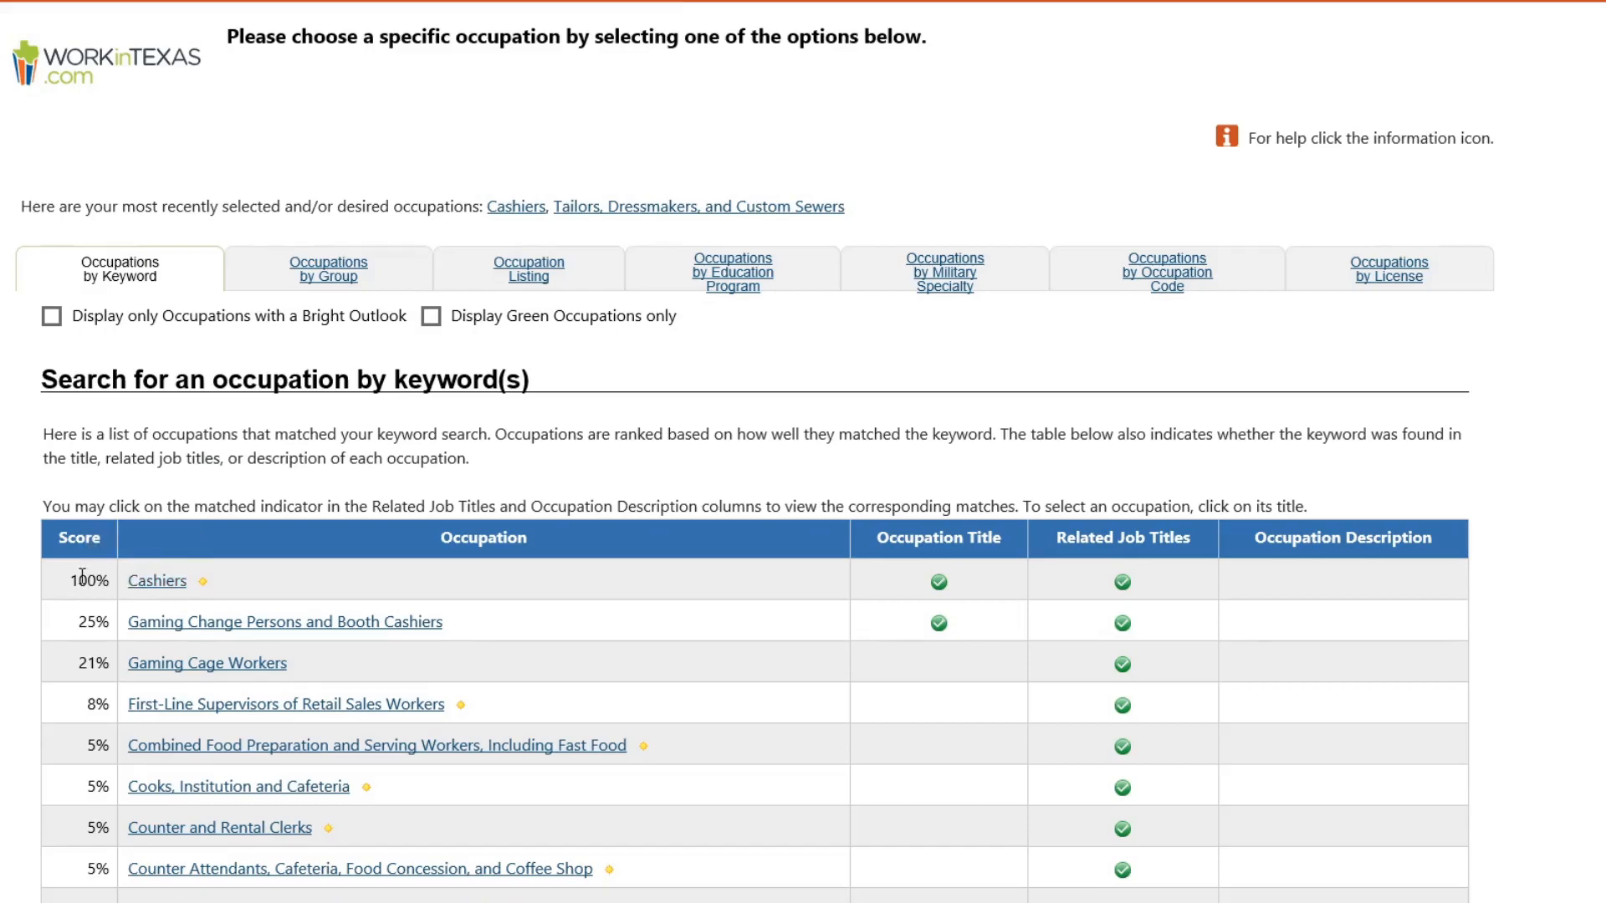
drag(70, 579, 121, 583)
click(151, 592)
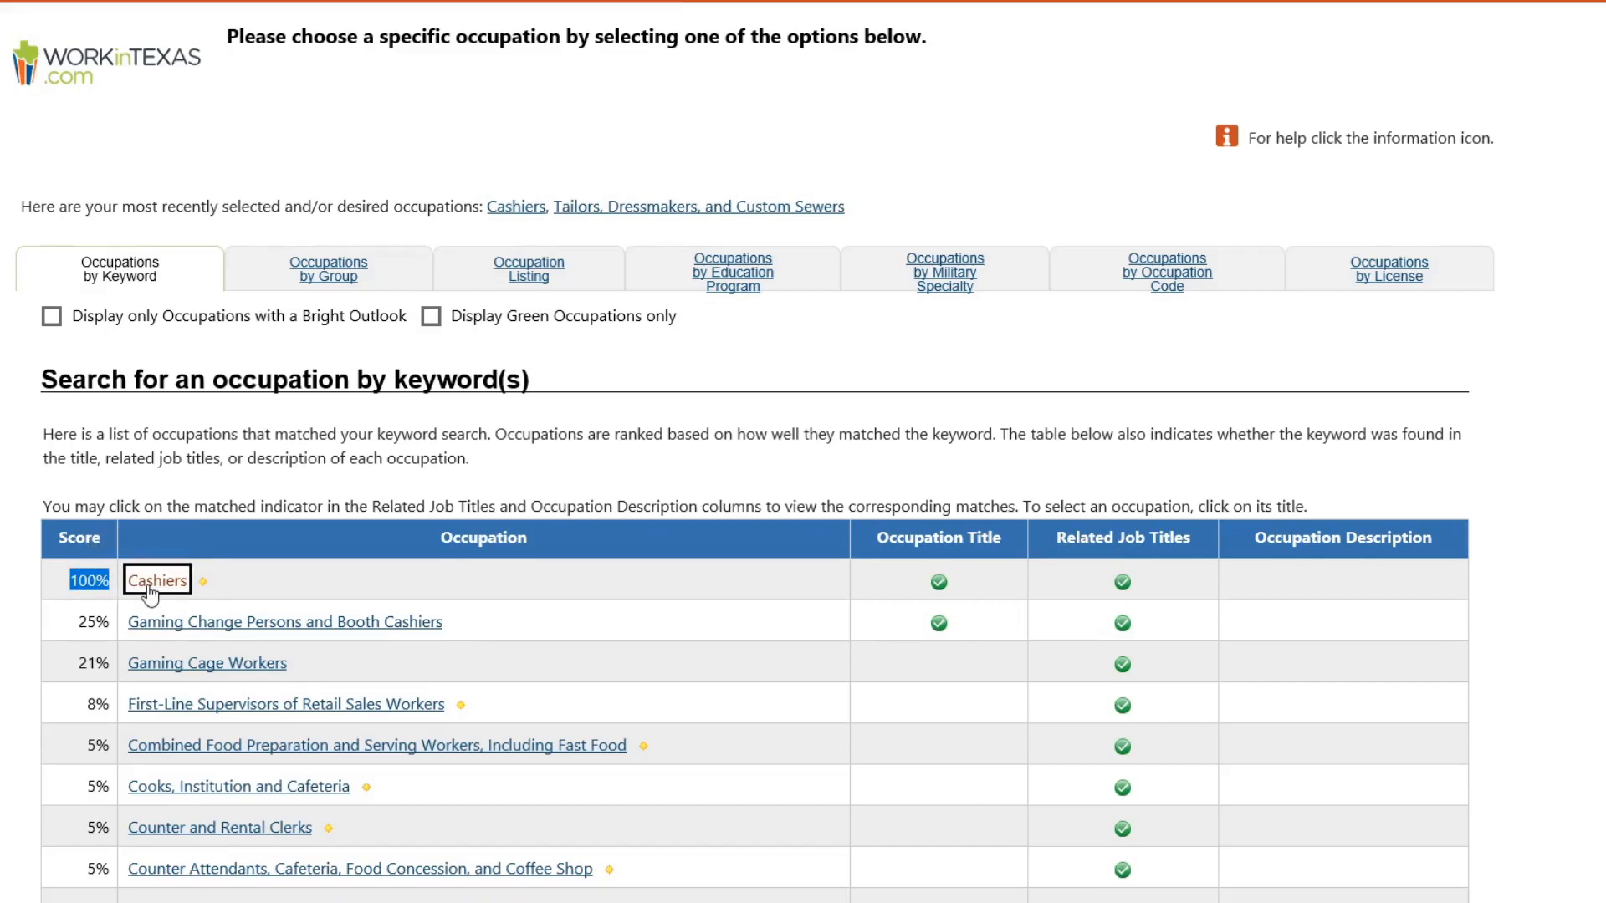
click(762, 621)
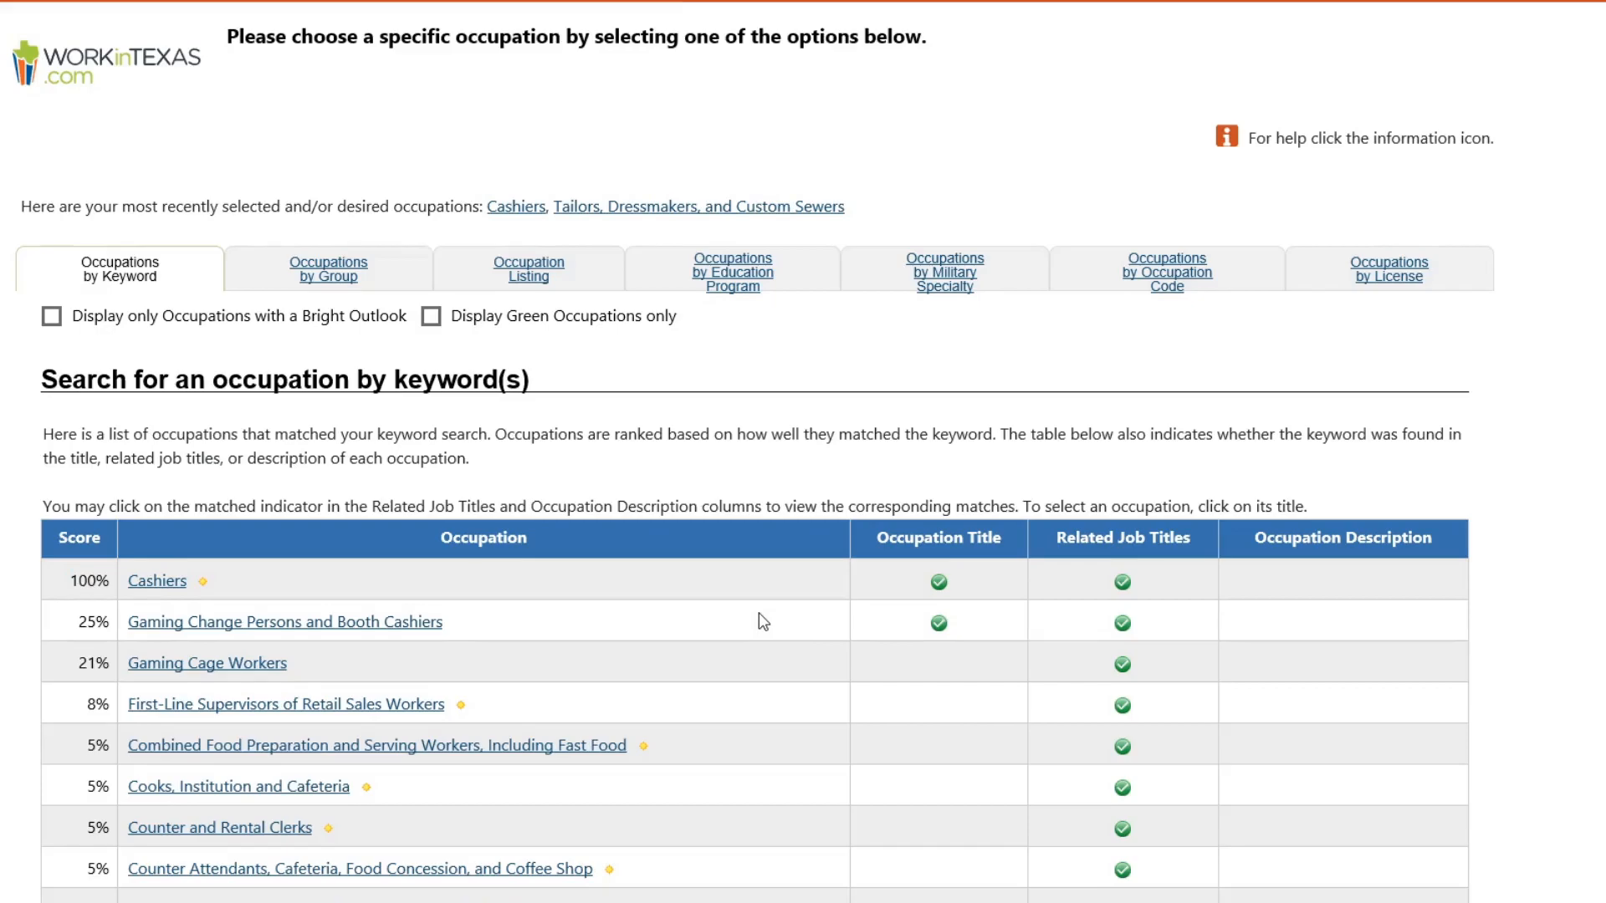
scroll(763, 791, down, 3)
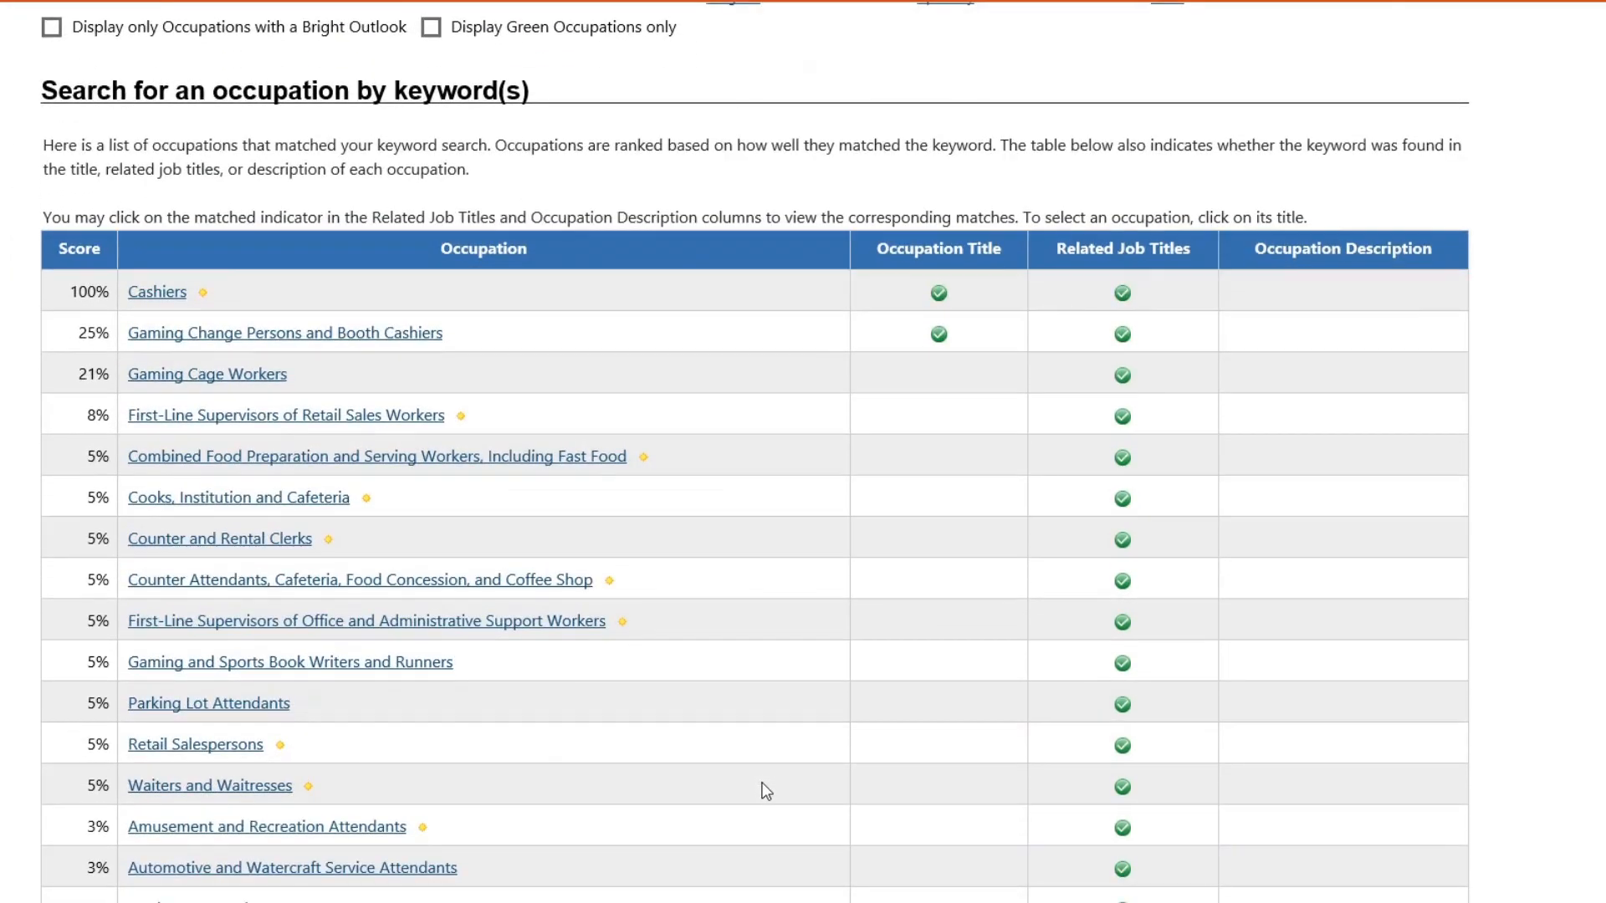
scroll(766, 790, down, 3)
click(383, 591)
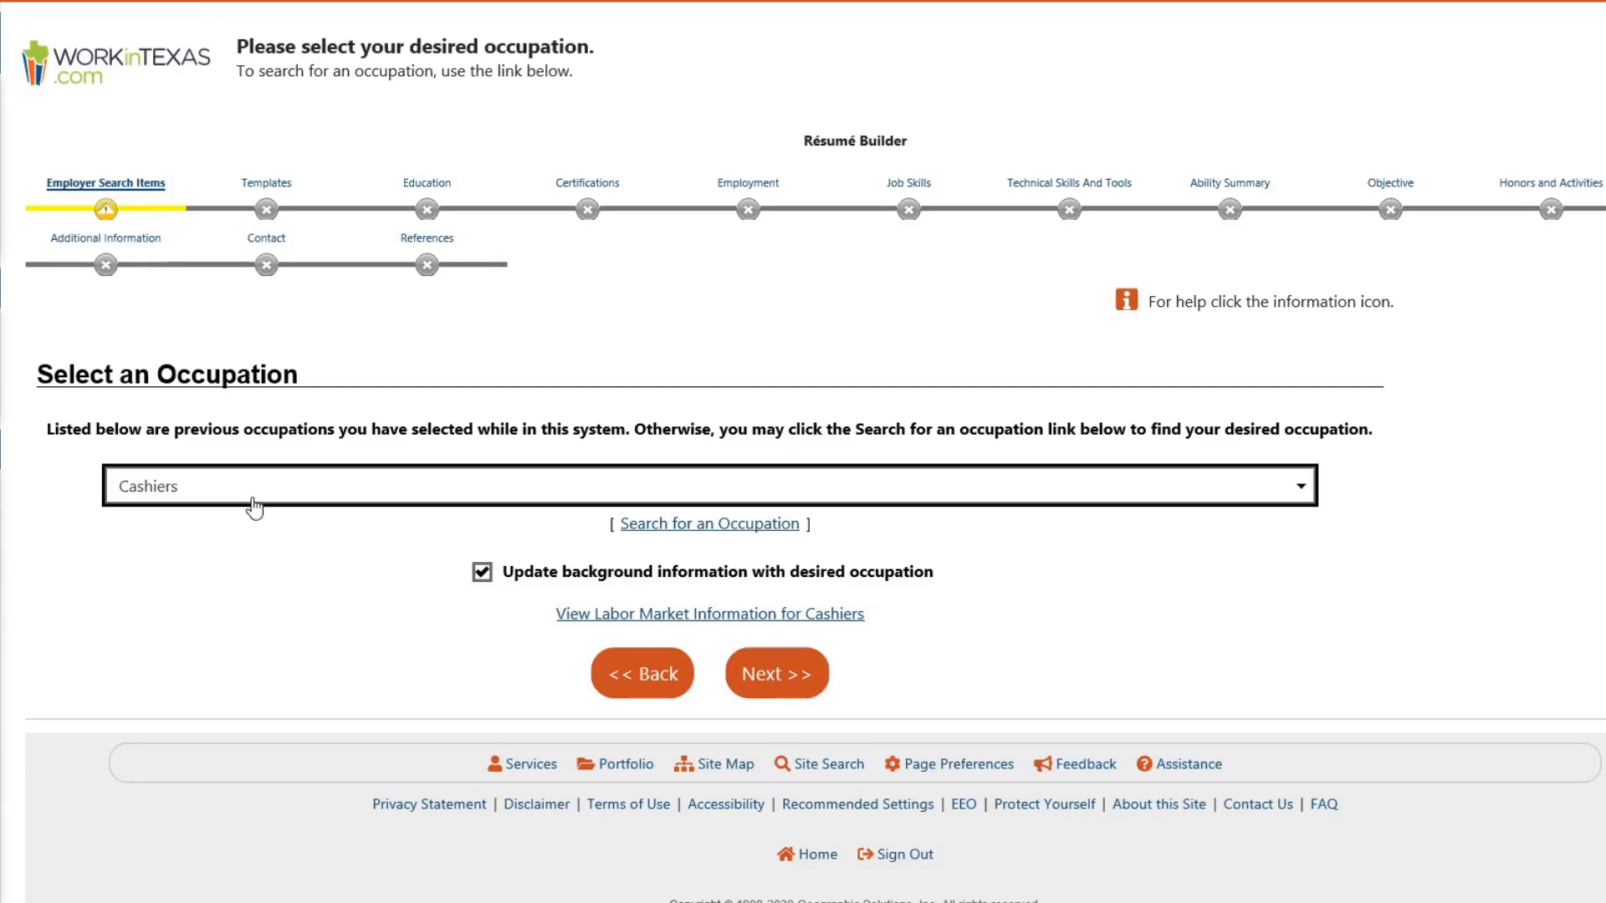
Step: Search the occupations by the keyword "cook" and examine the institution, restaurant and fast food cook entries
click(251, 495)
click(305, 647)
click(693, 526)
click(363, 485)
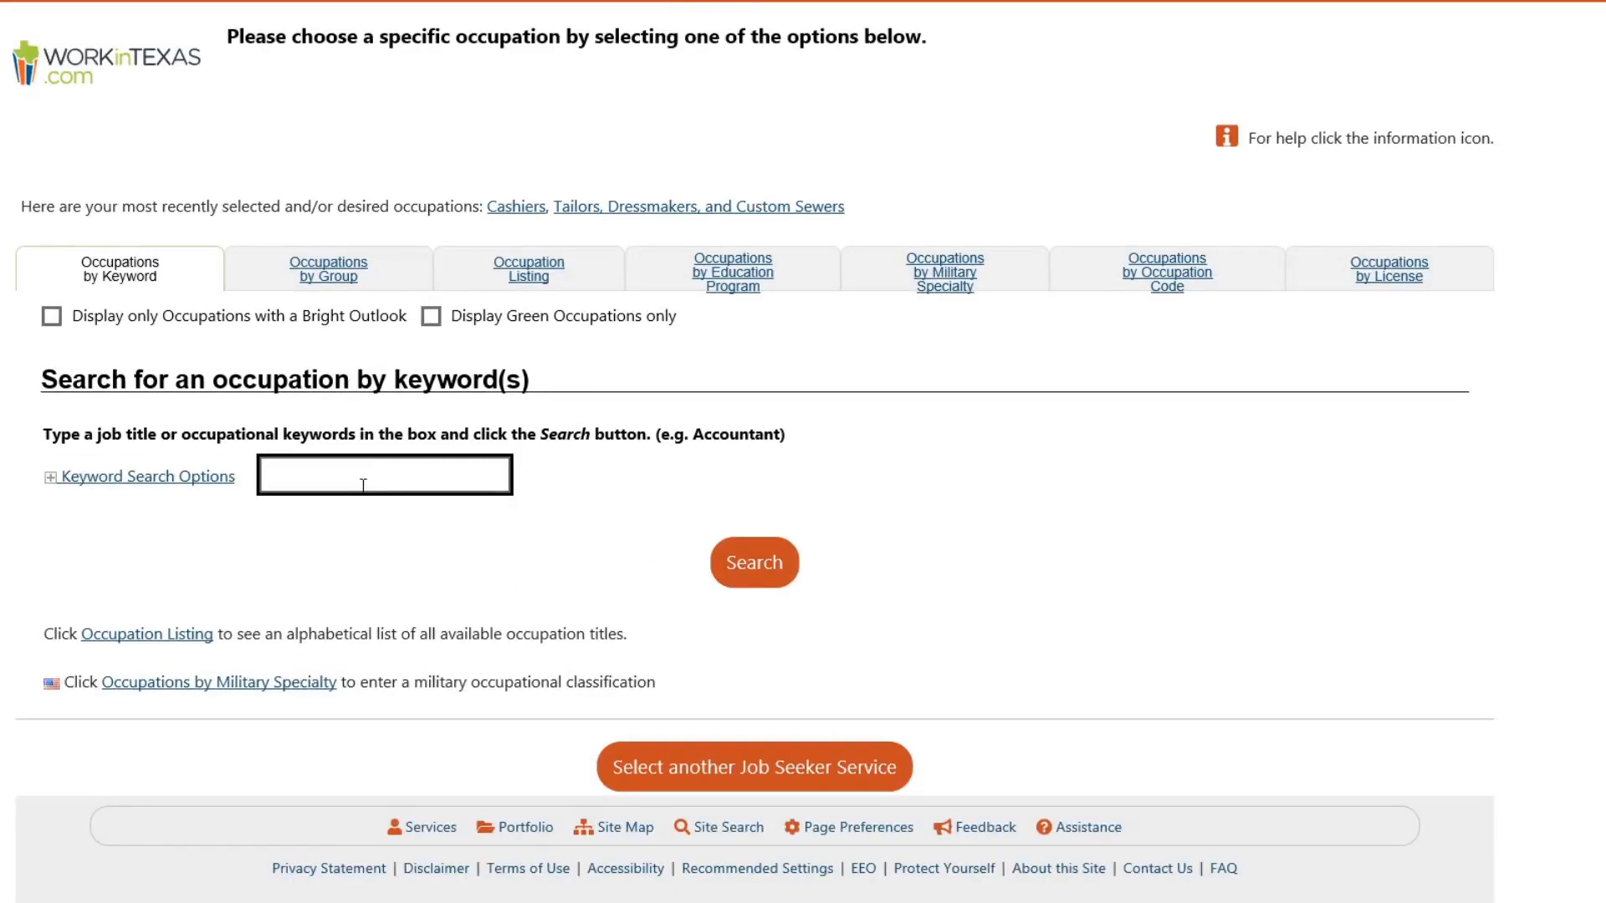
text(cook)
click(753, 562)
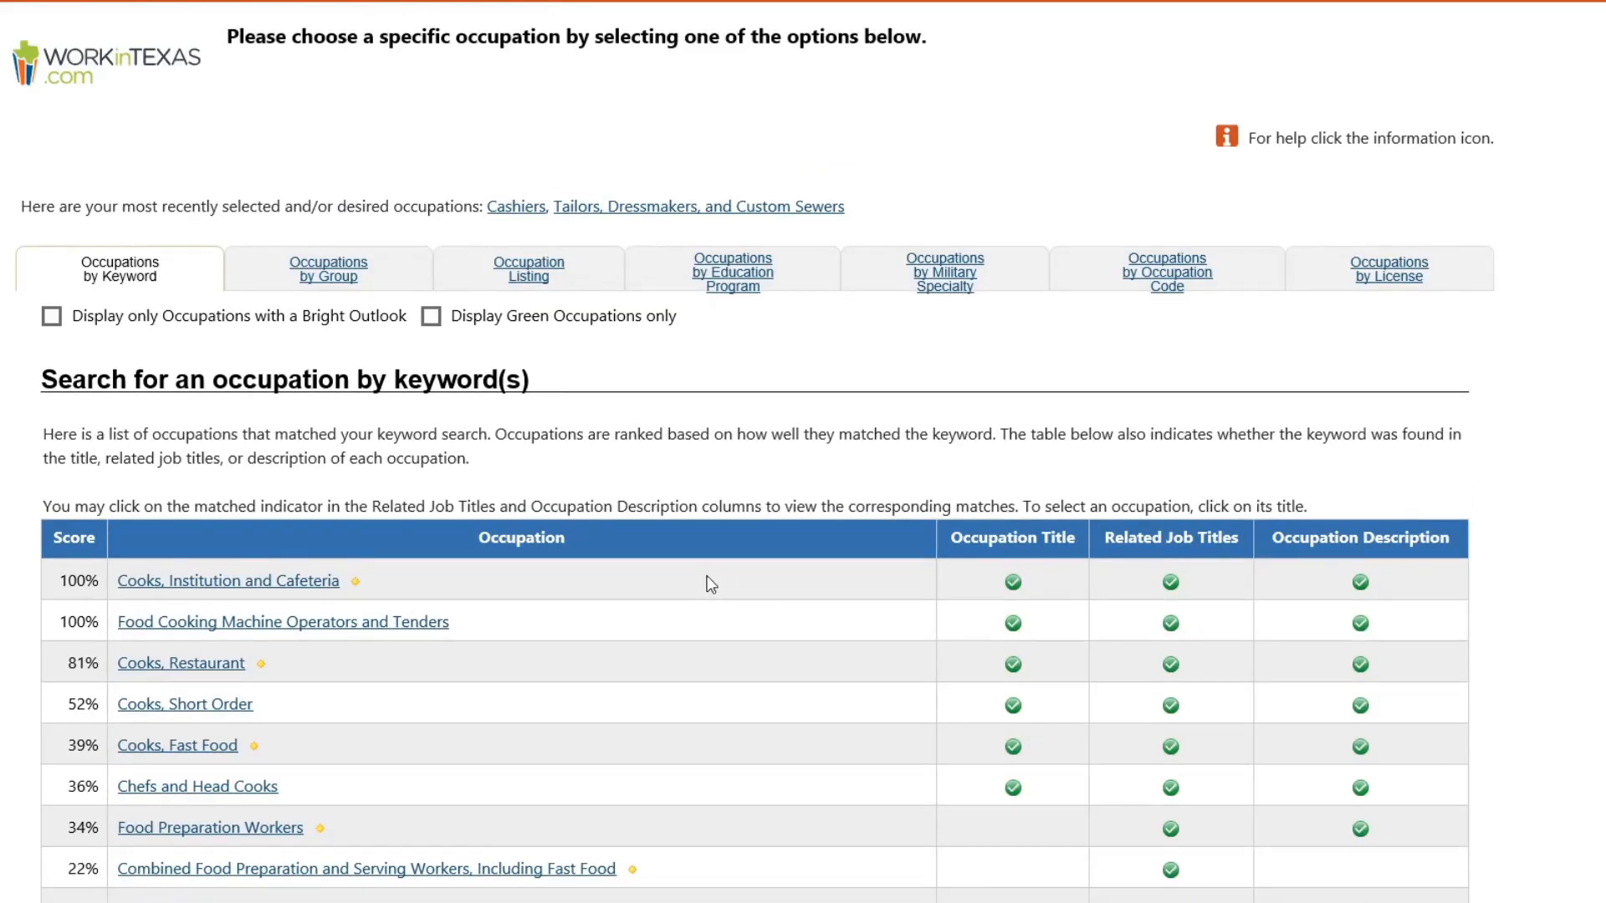
scroll(748, 552, down, 3)
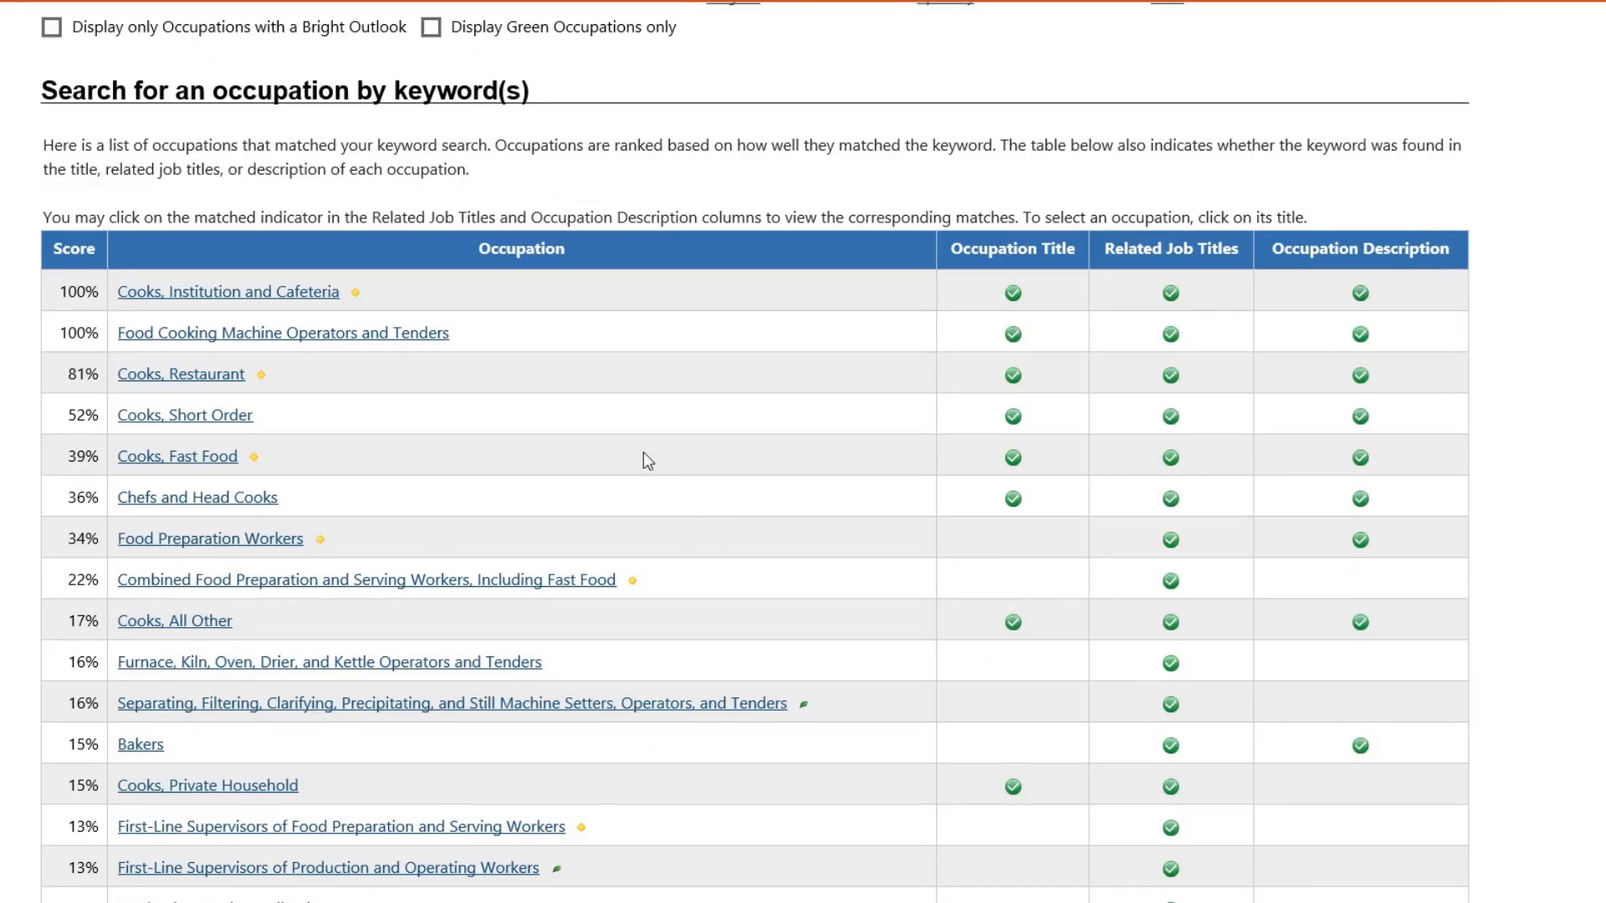
click(217, 299)
click(197, 385)
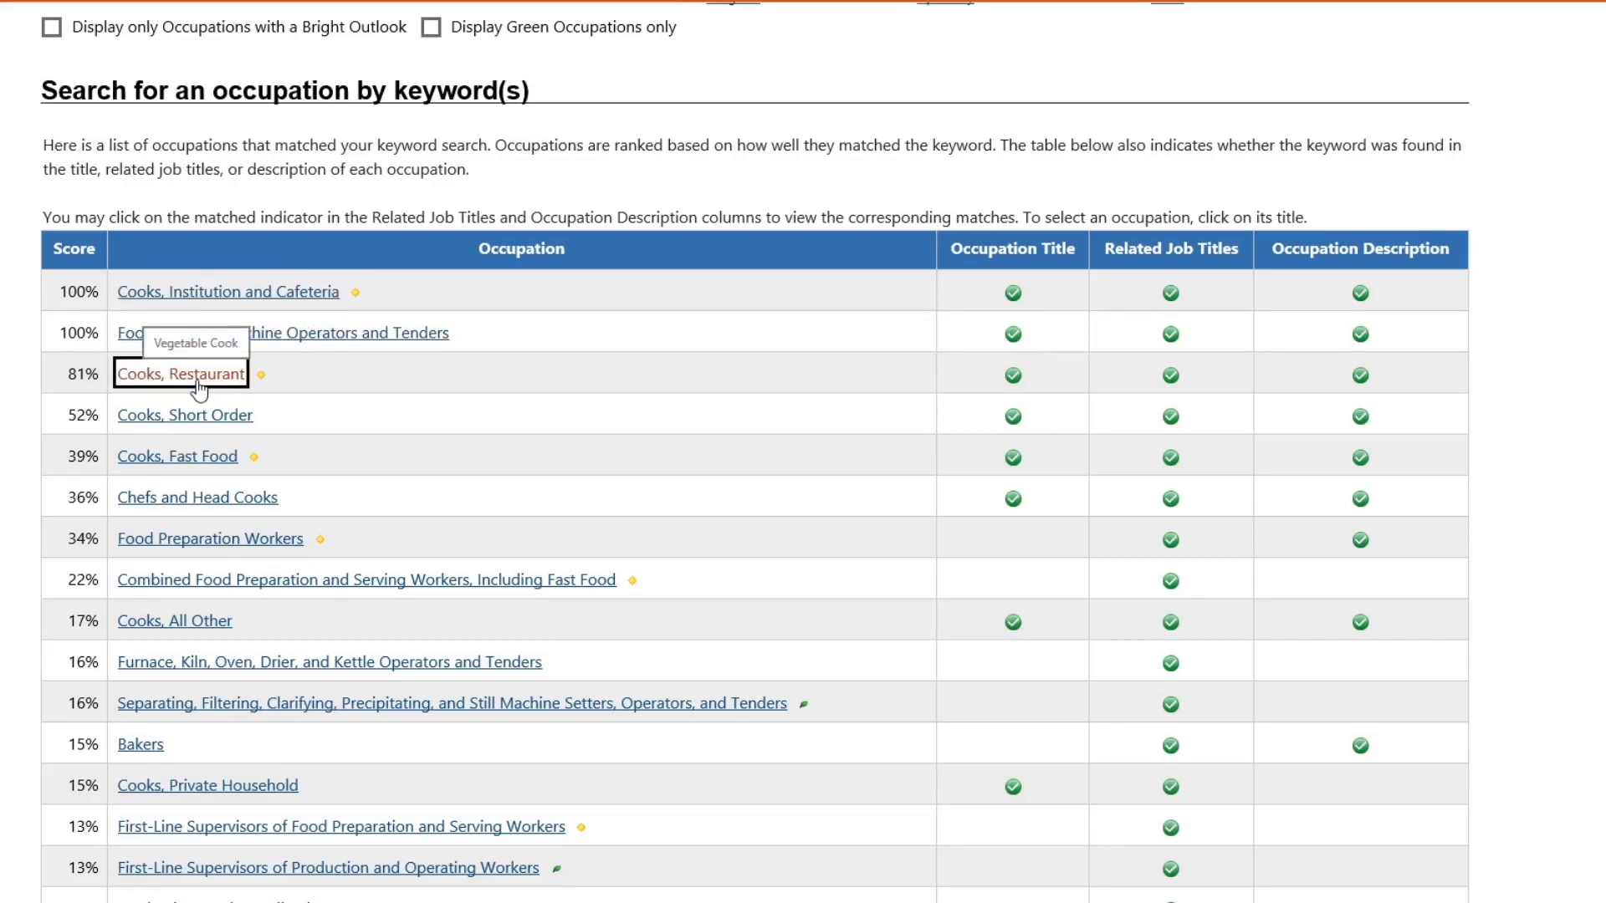
click(172, 459)
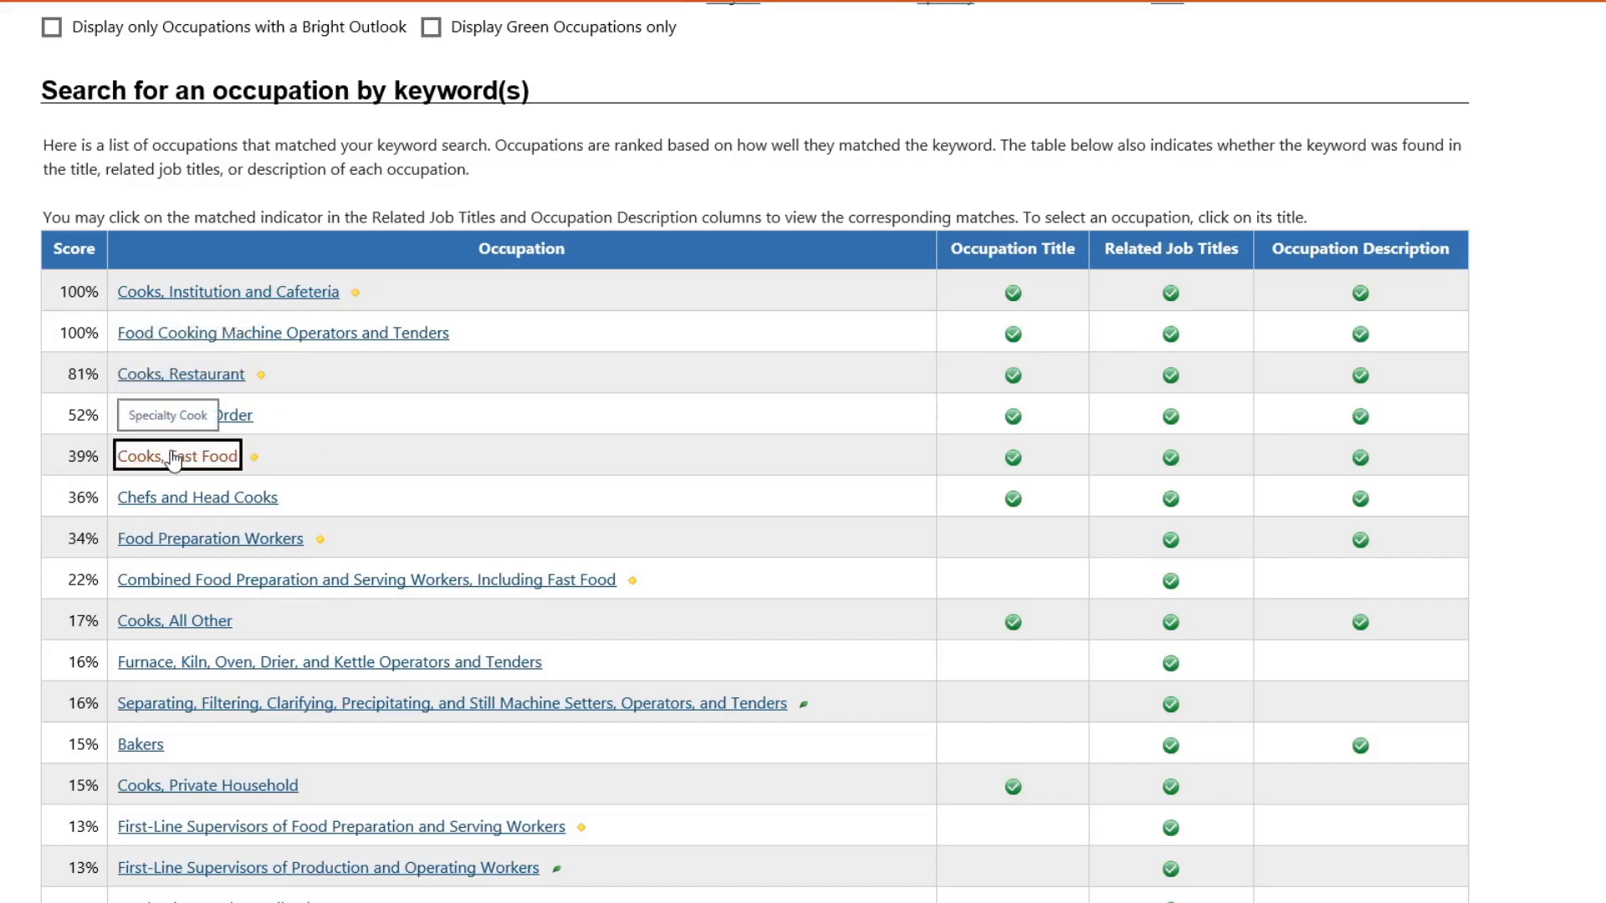
Step: Continue with Cashiers as the desired occupation and set the desired salary to $19.25 hourly (Approx. $40,000 annually) or more
click(211, 503)
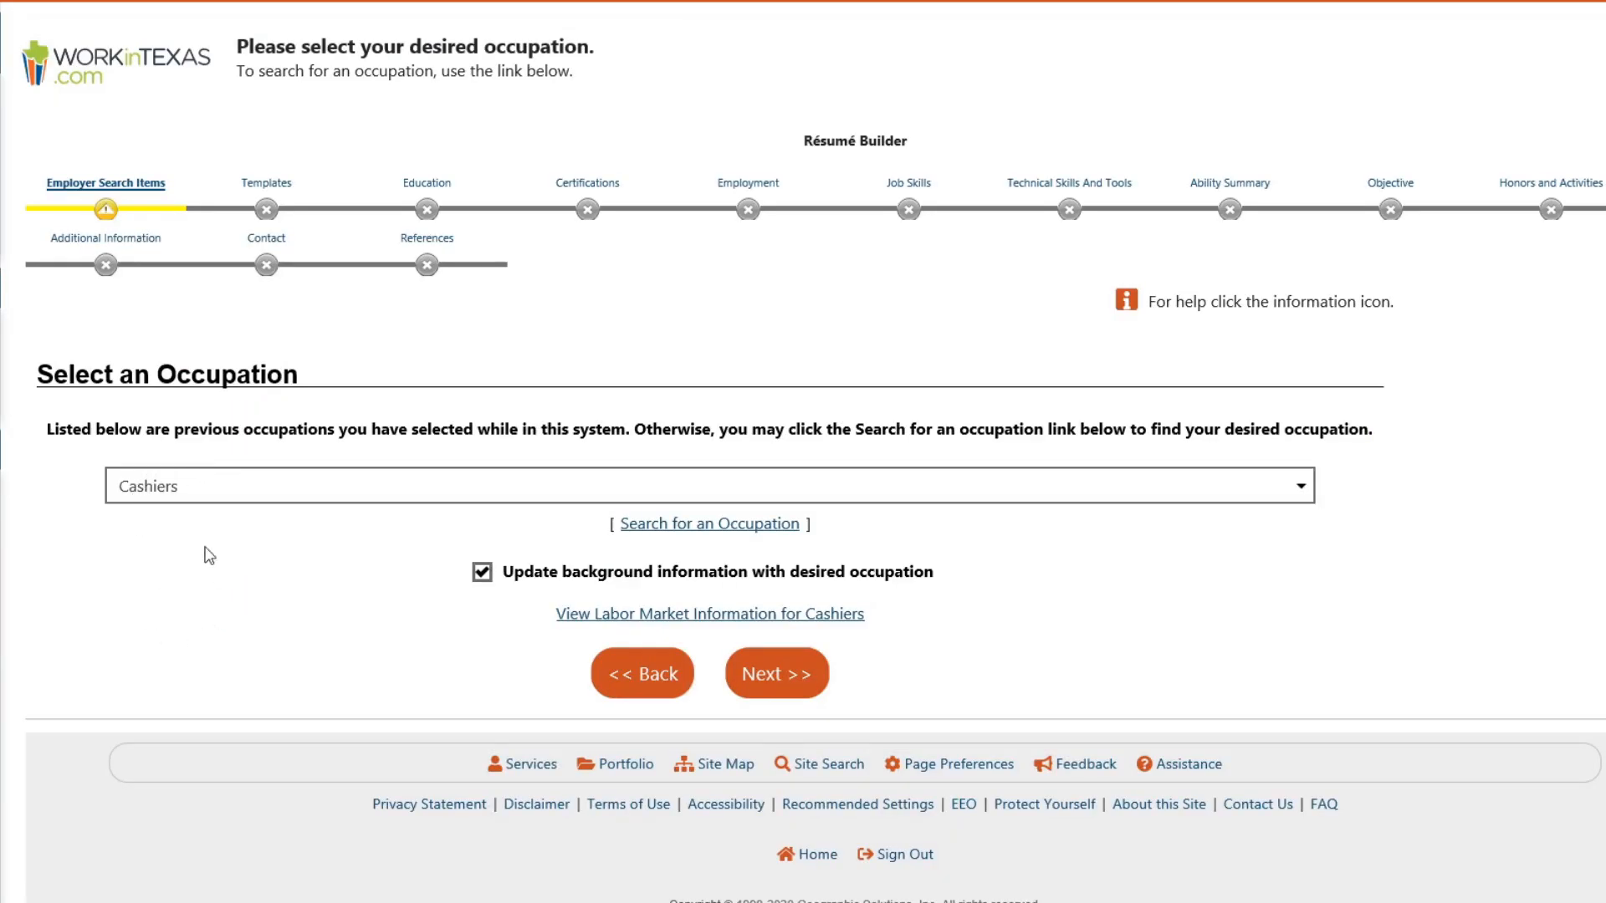
click(778, 694)
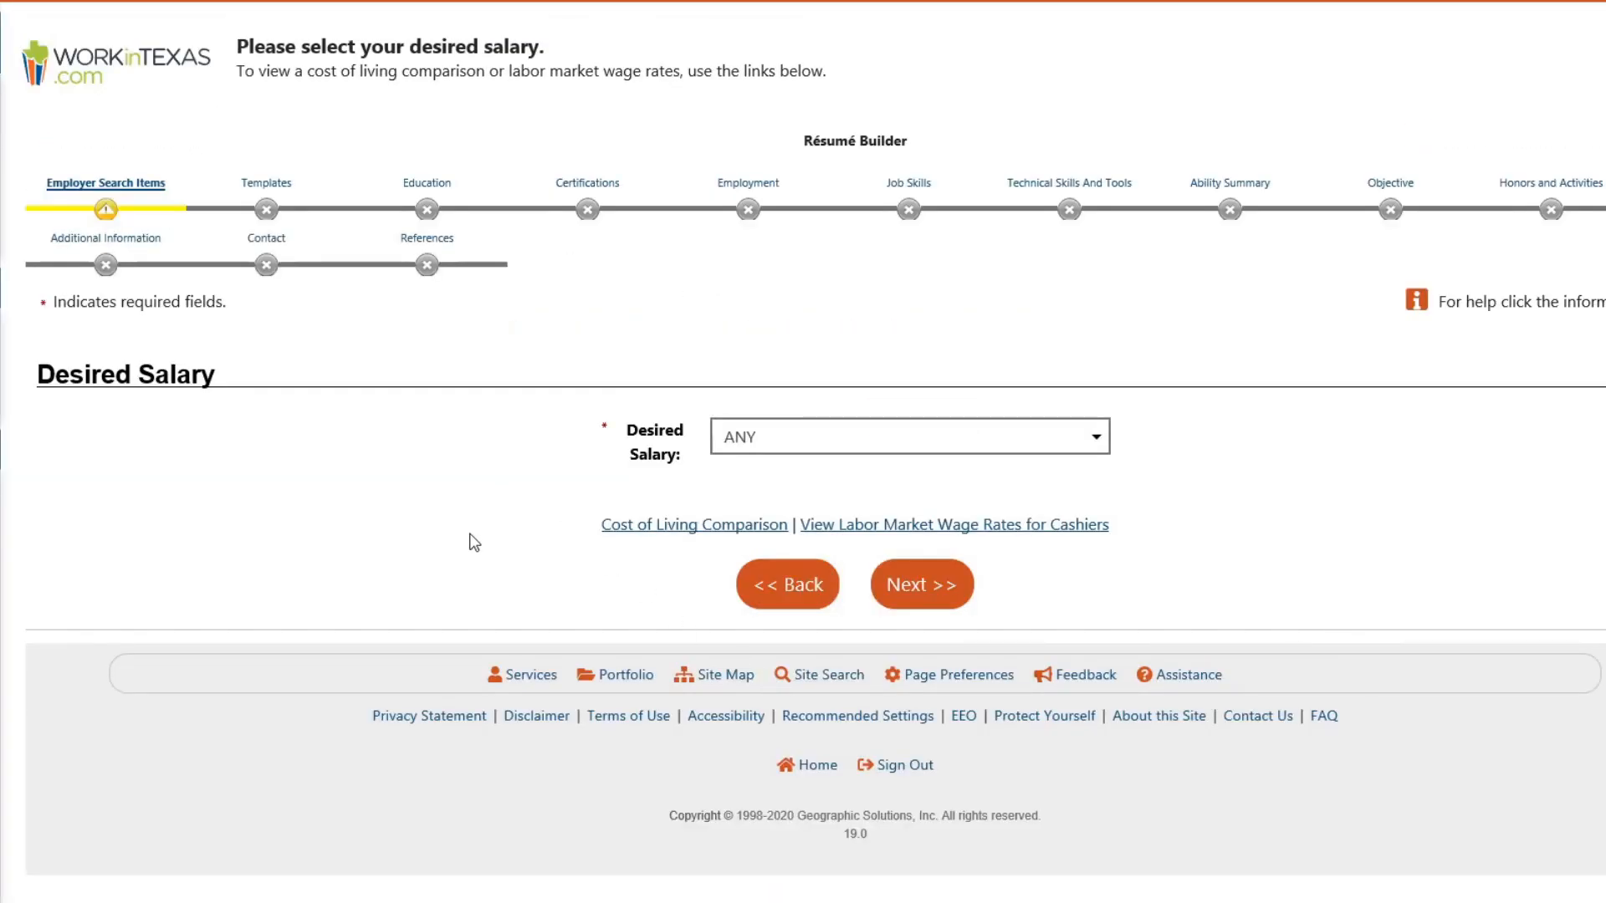
click(1078, 455)
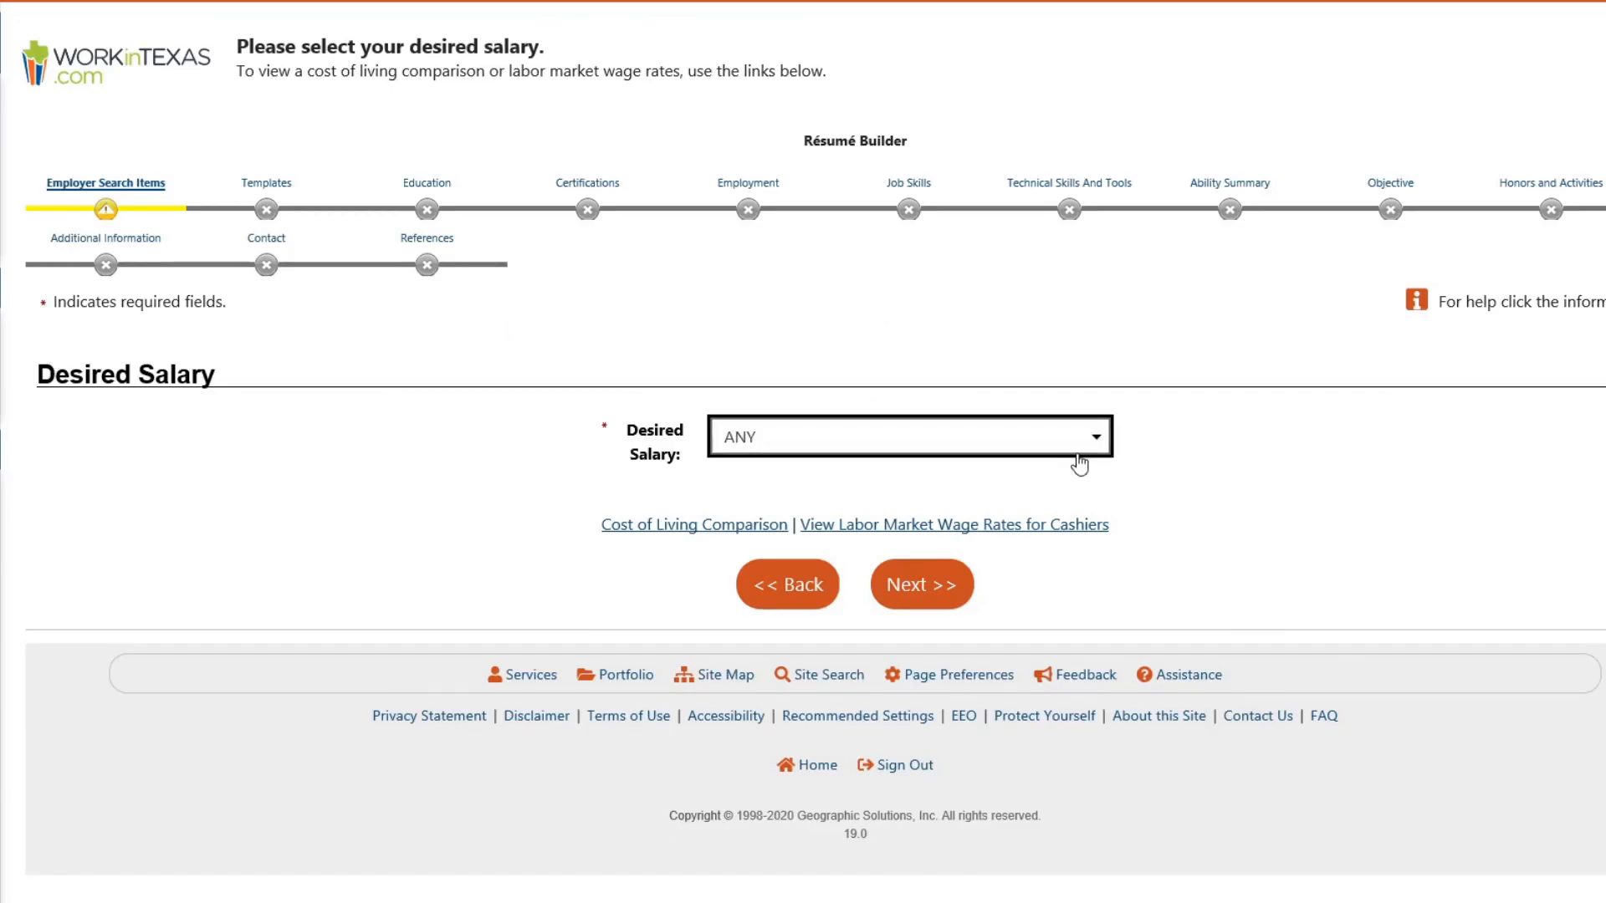
click(1083, 447)
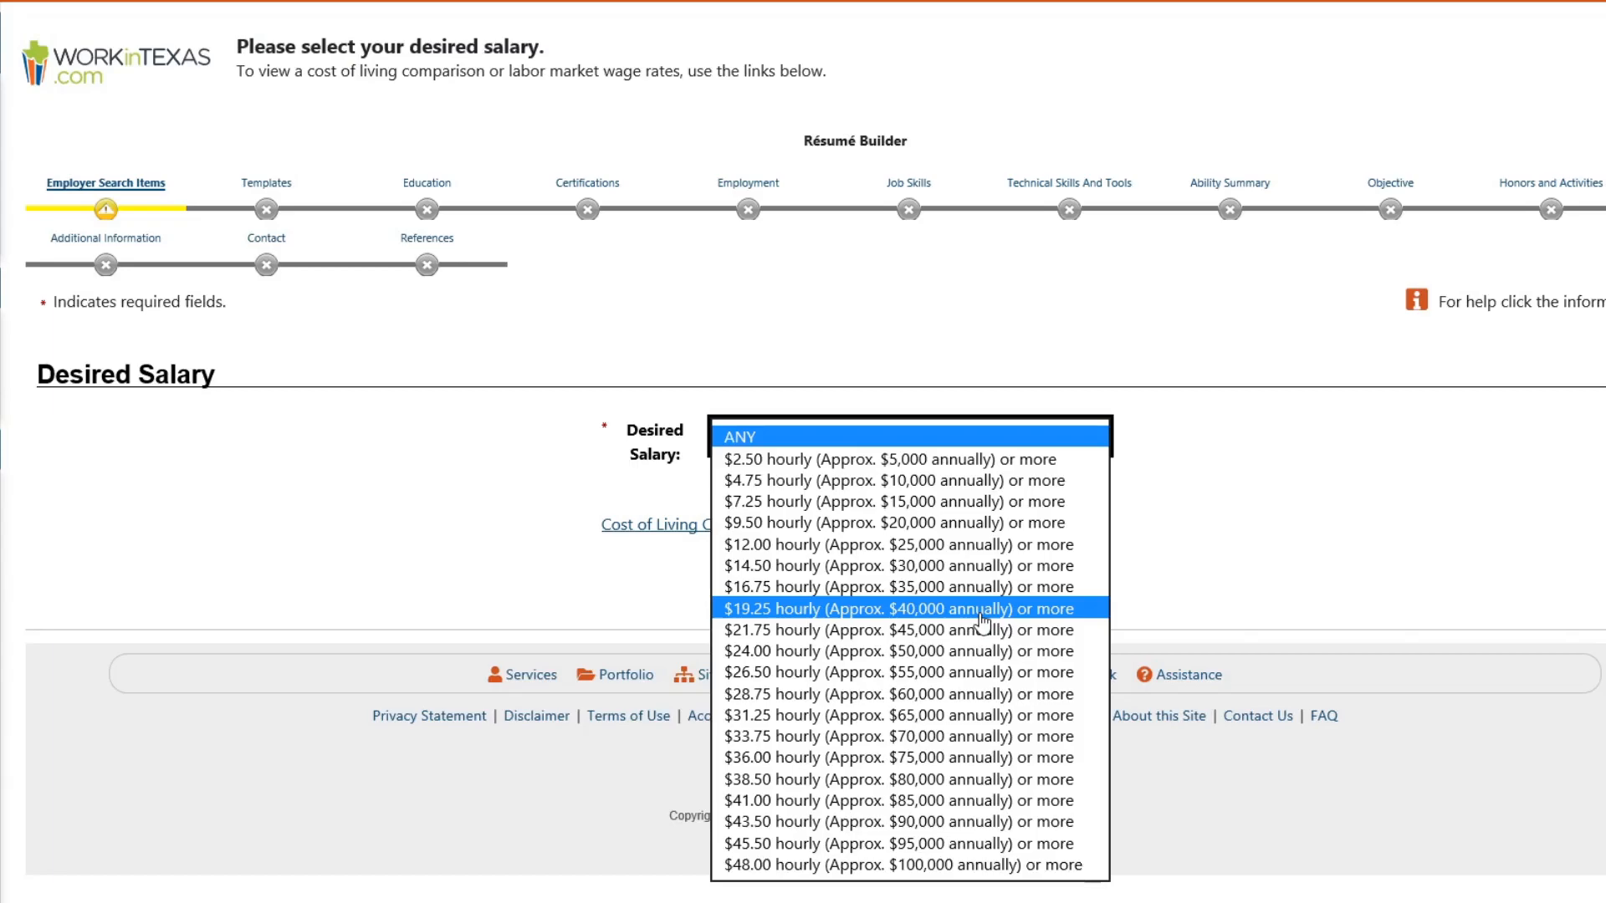
click(983, 609)
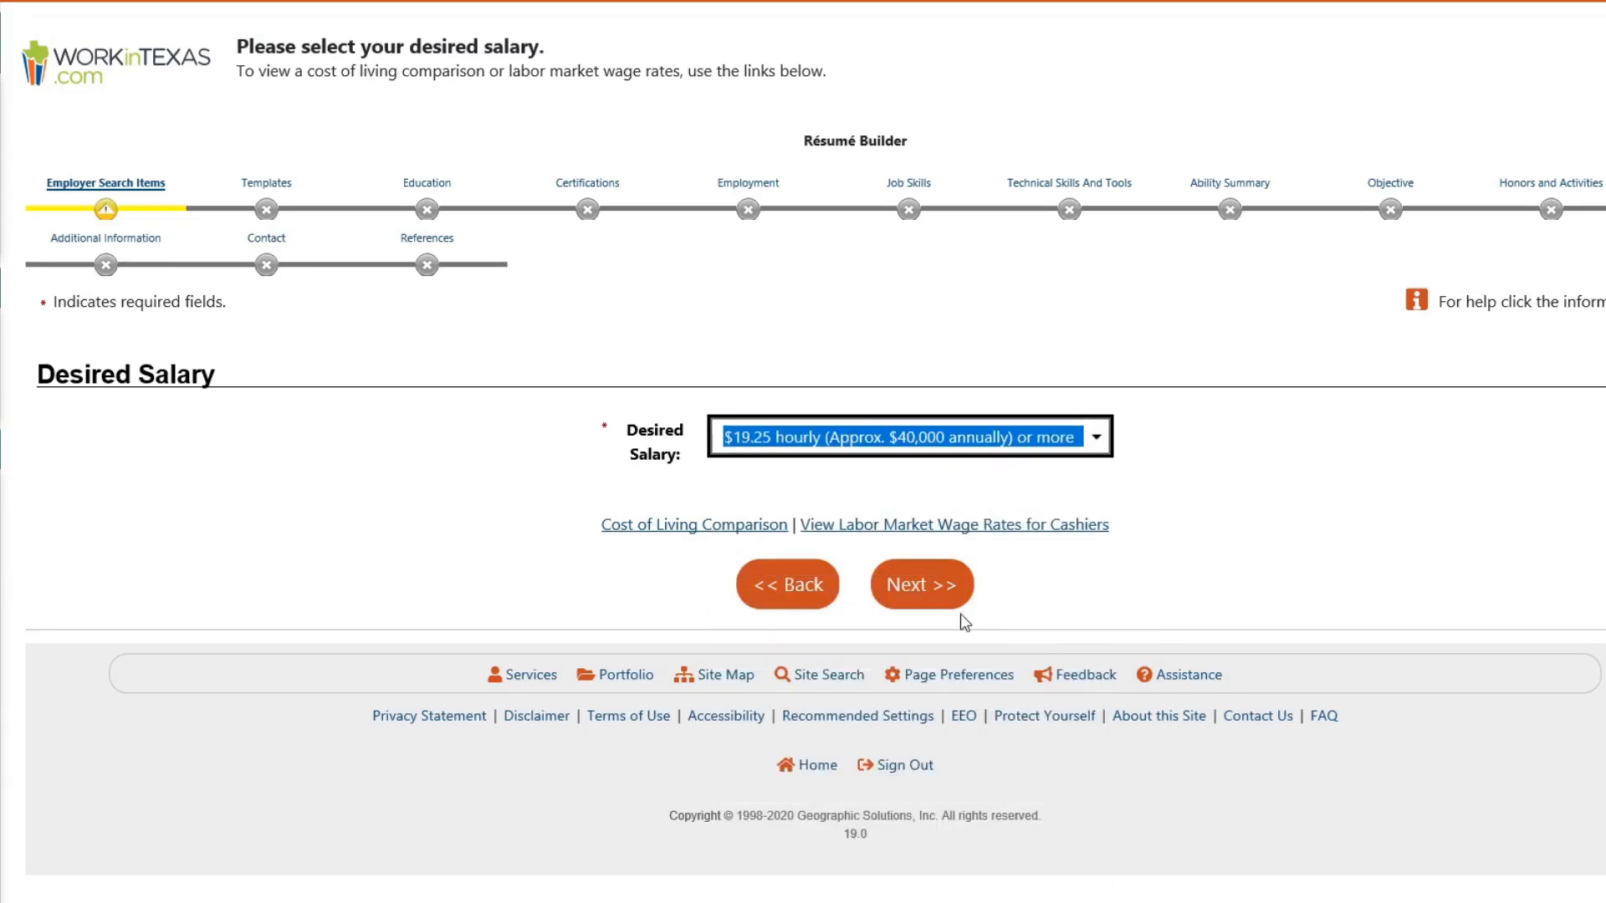
click(912, 595)
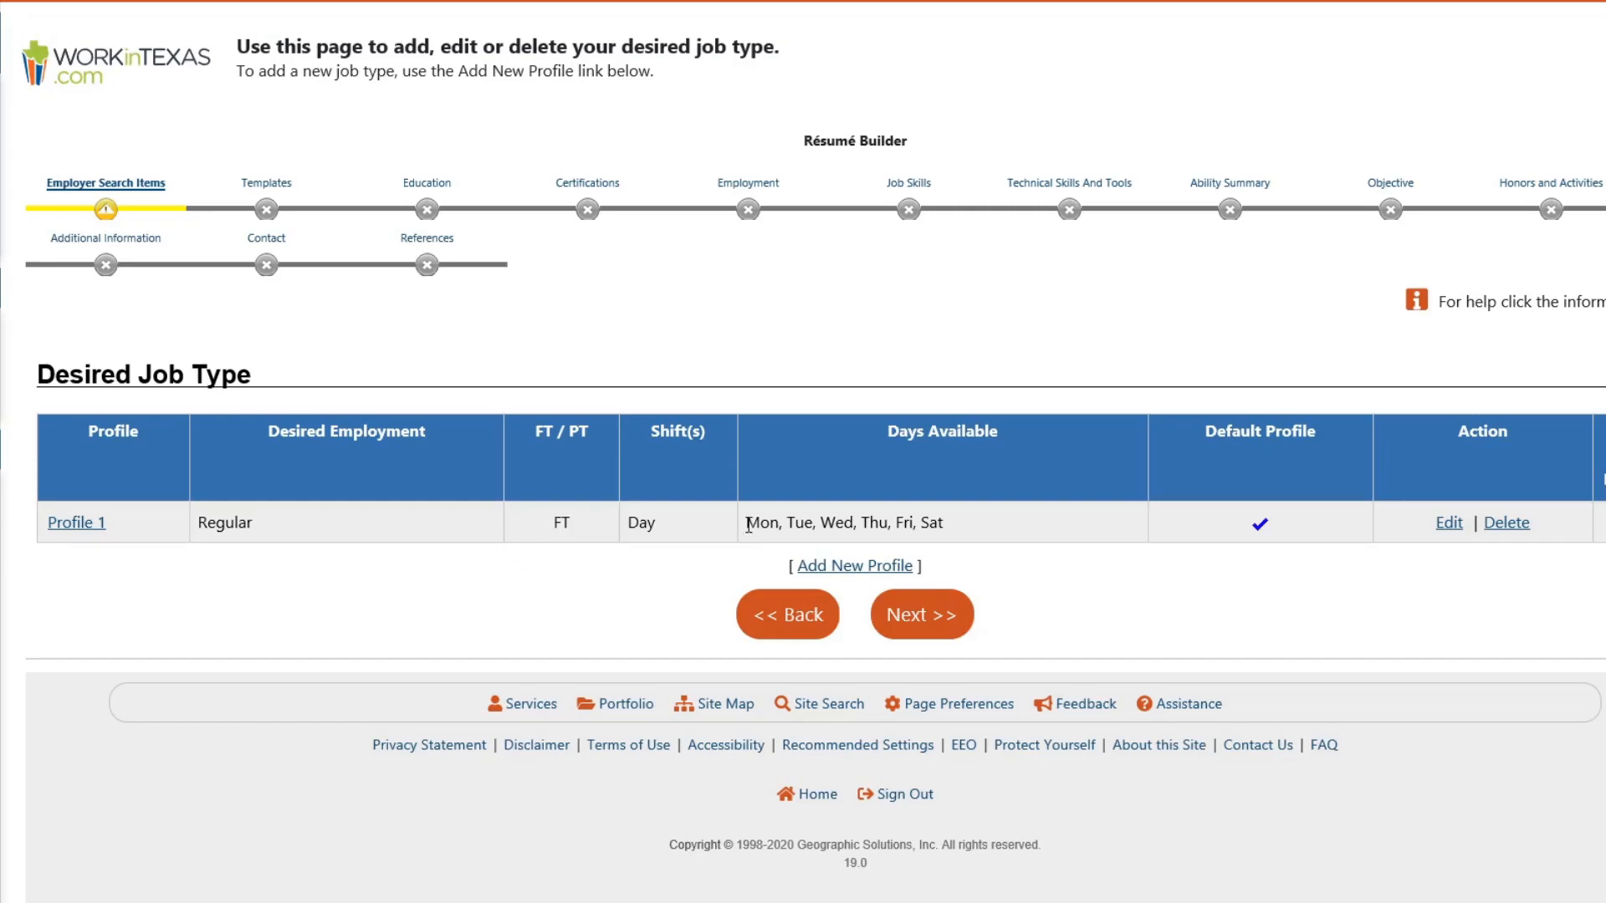
Step: Open job type Profile 1 for editing and choose Regular employment, Full Time (30 Hours or More)
drag(747, 525, 949, 525)
click(982, 524)
click(1449, 526)
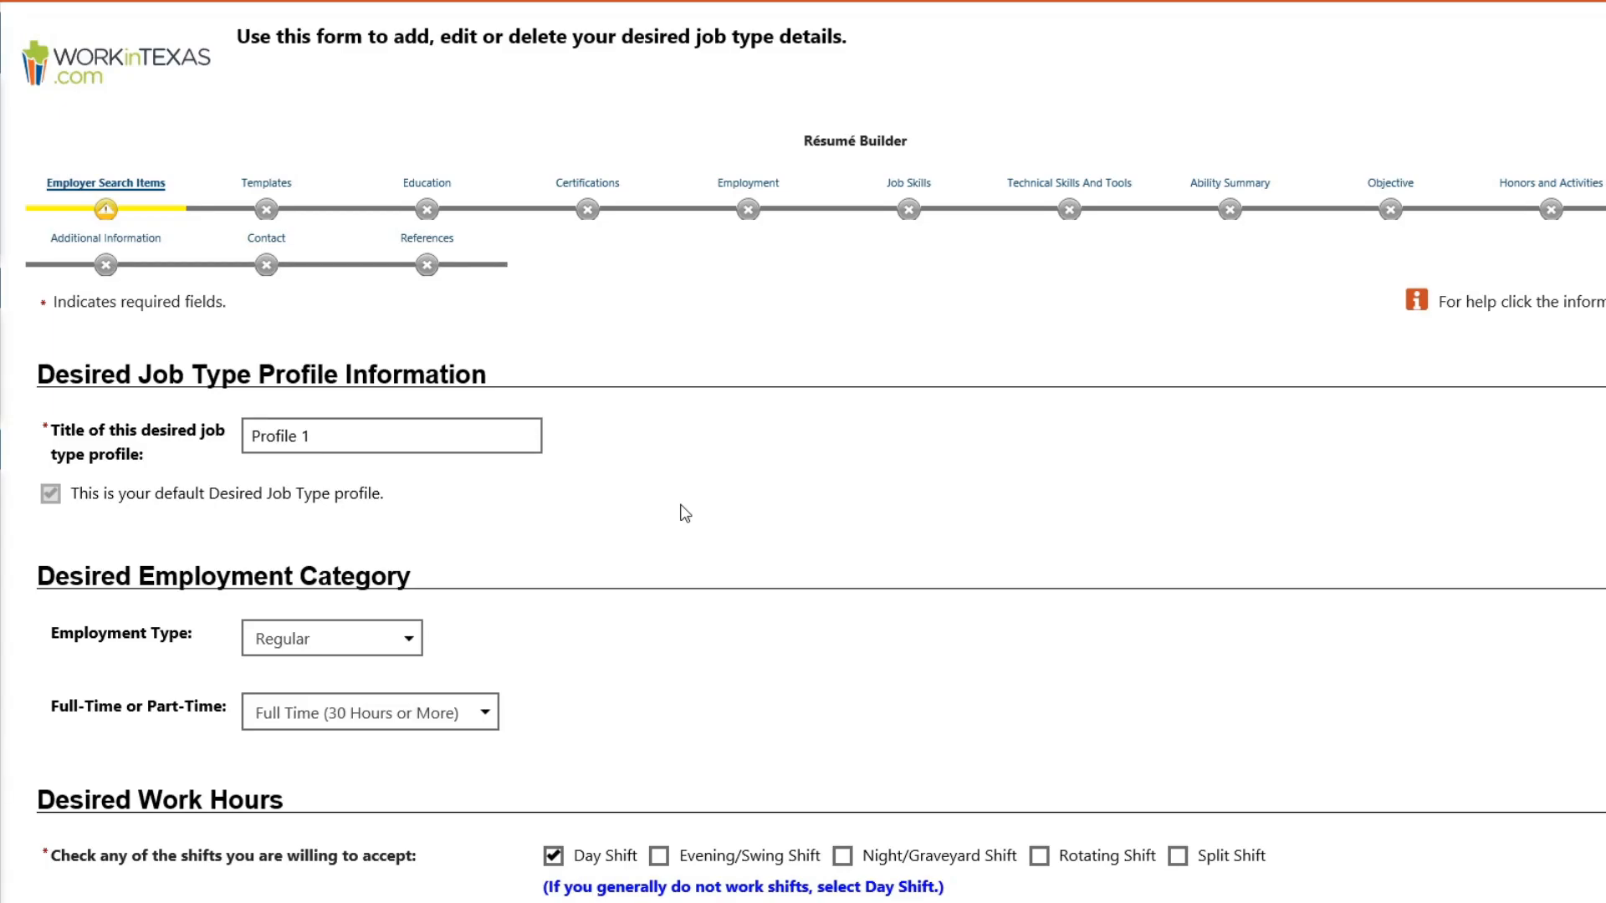
scroll(685, 513, down, 3)
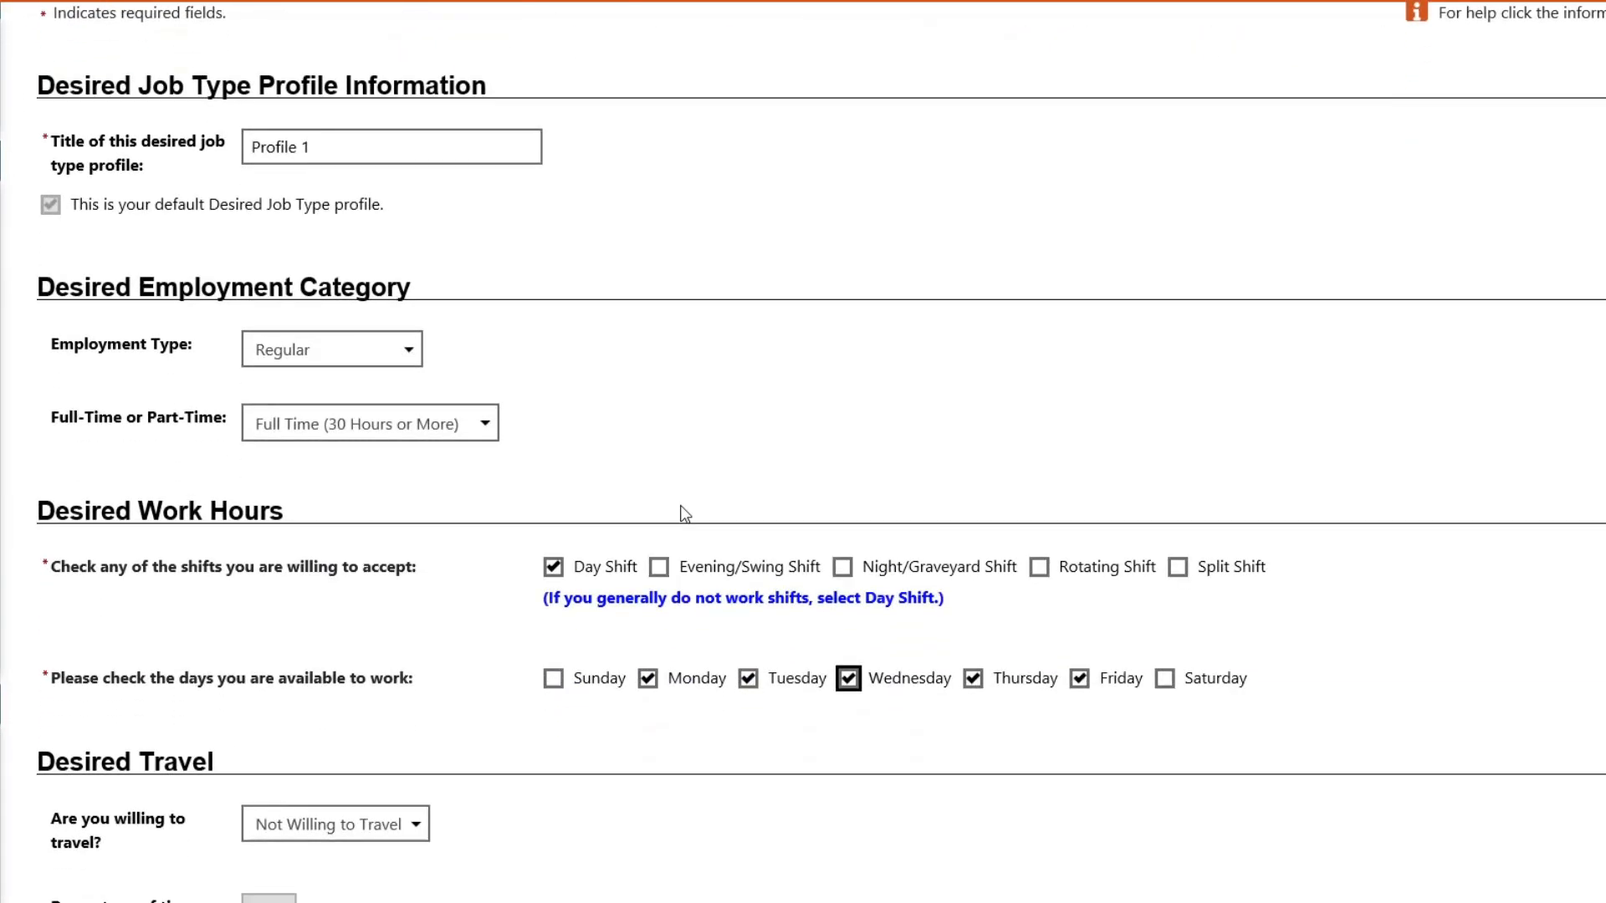
click(400, 360)
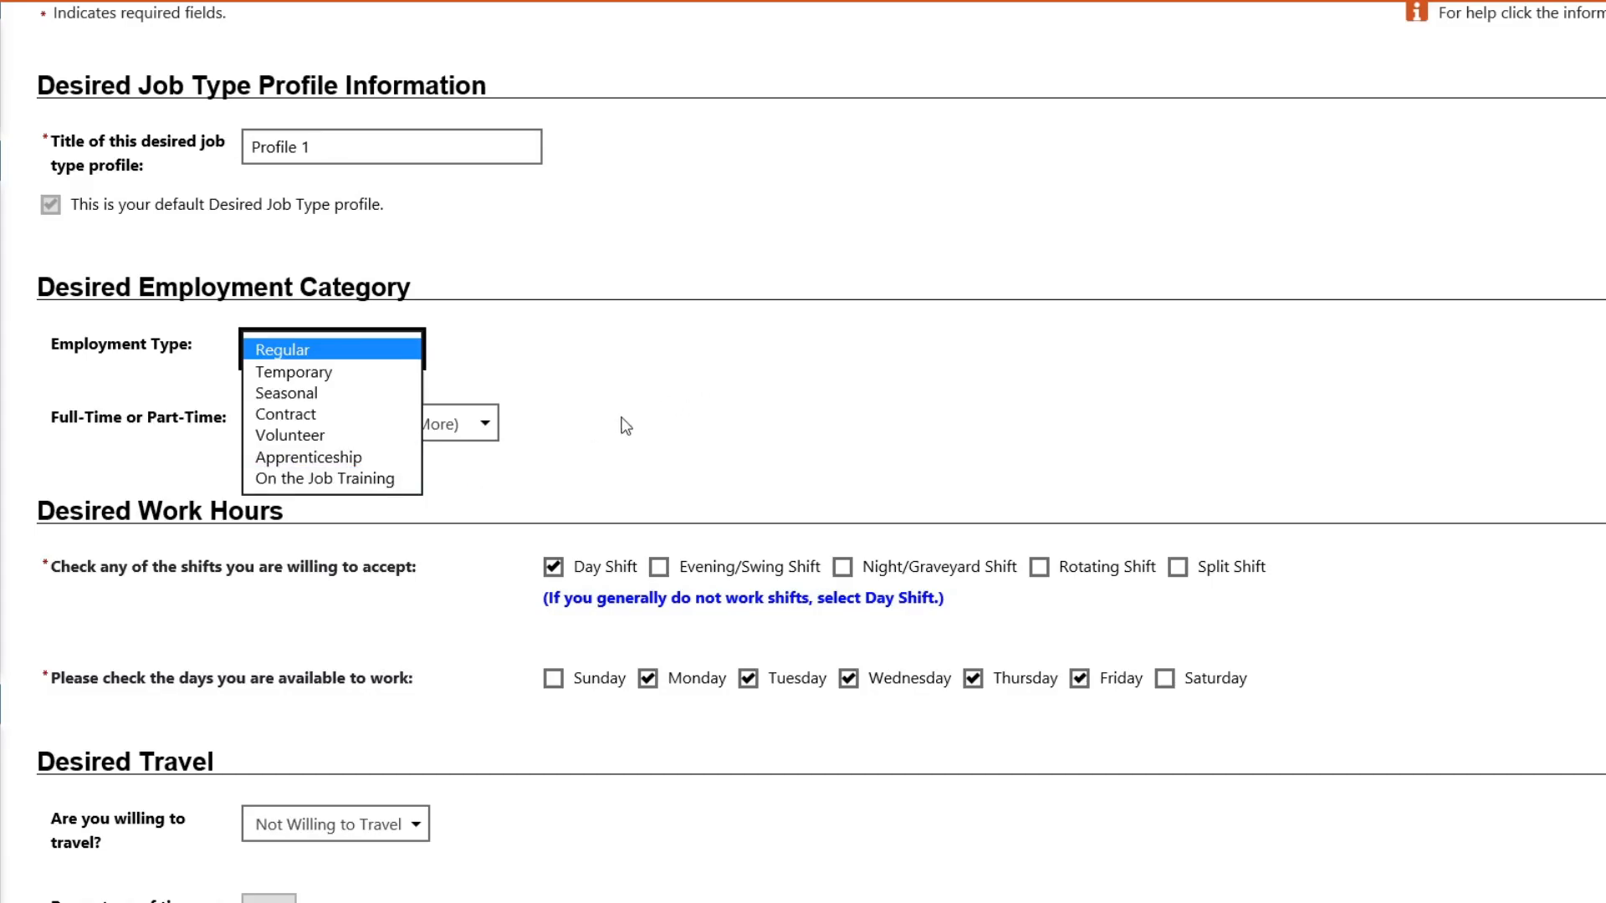
click(312, 360)
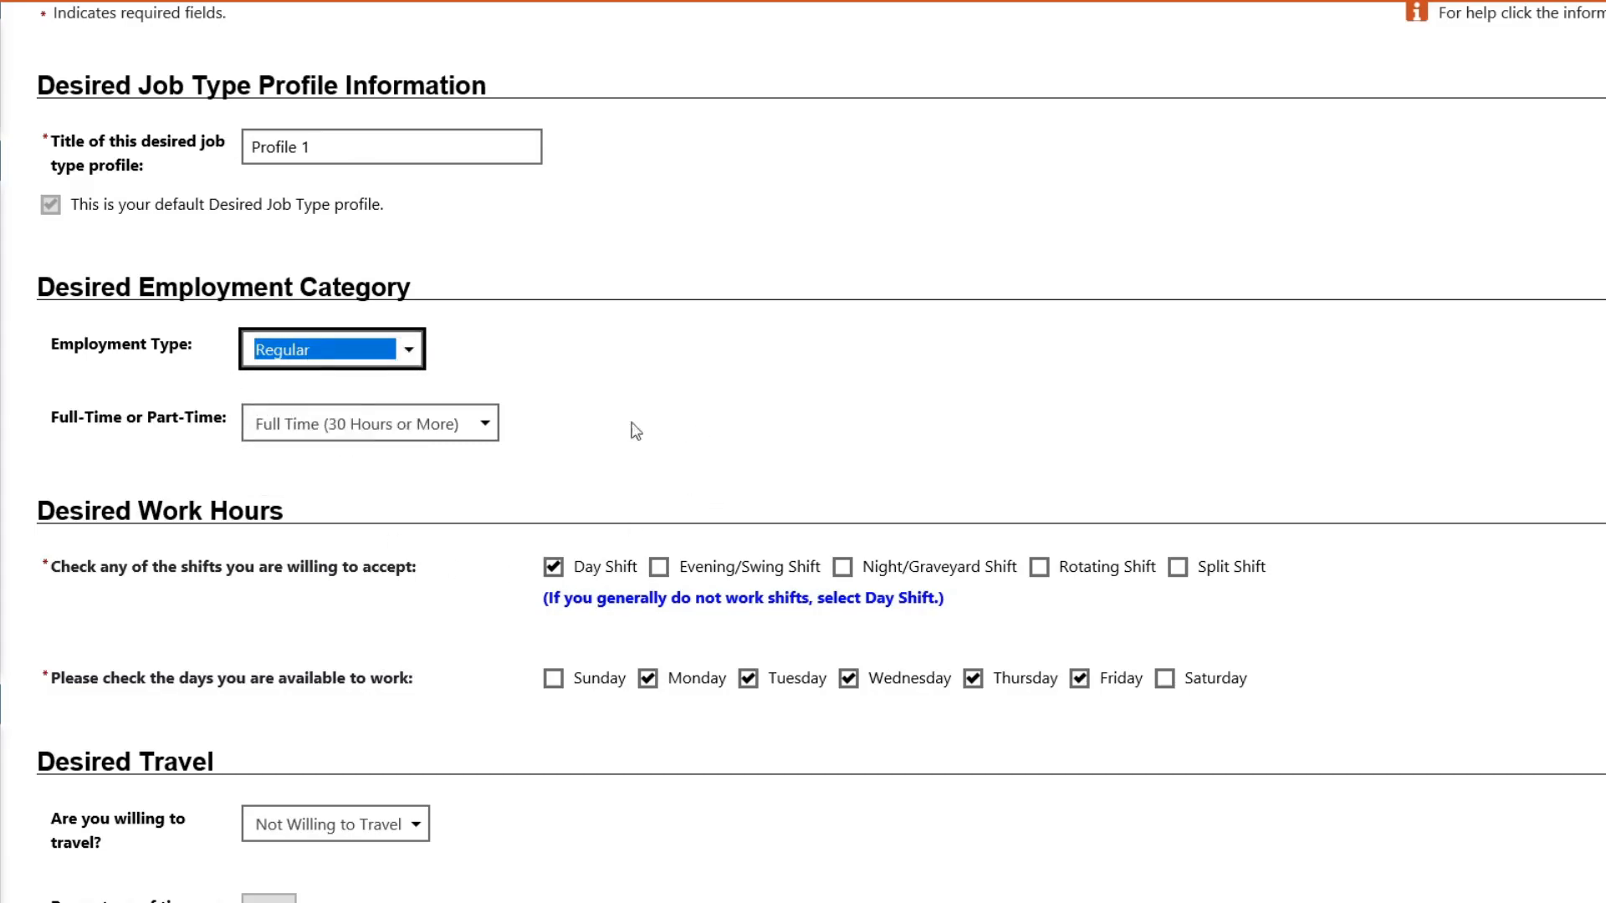
click(460, 428)
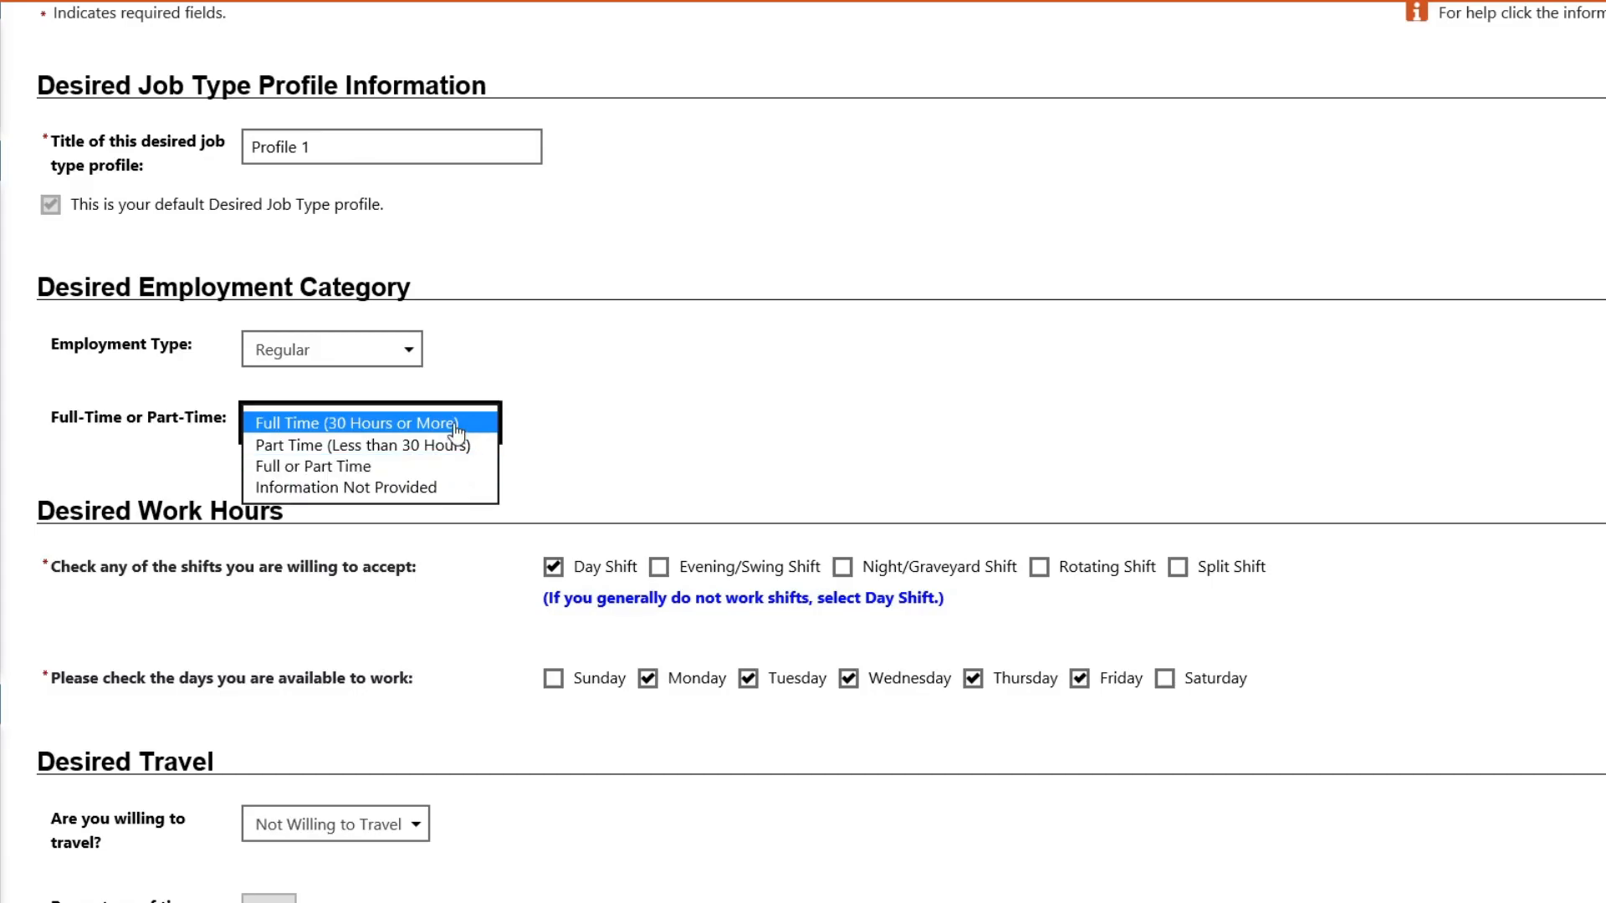
click(456, 431)
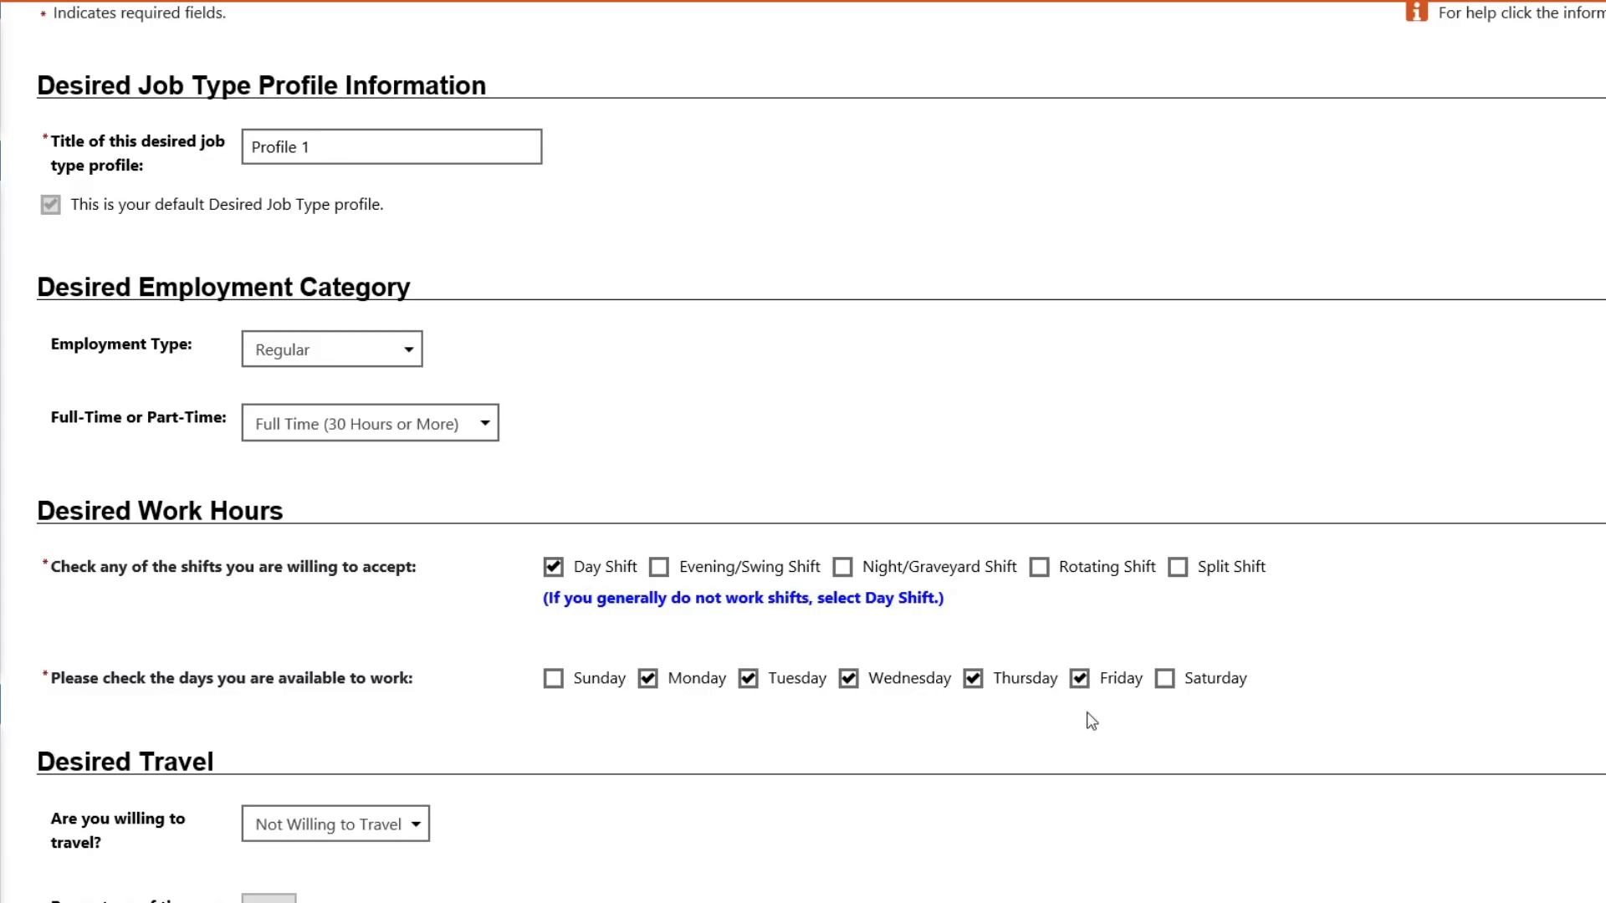
Step: Set the days available to work to Monday through Friday, without Saturday or Sunday
click(850, 685)
click(1192, 689)
click(848, 679)
Step: Select Not Willing to Travel as the desired travel preference
scroll(672, 740, down, 6)
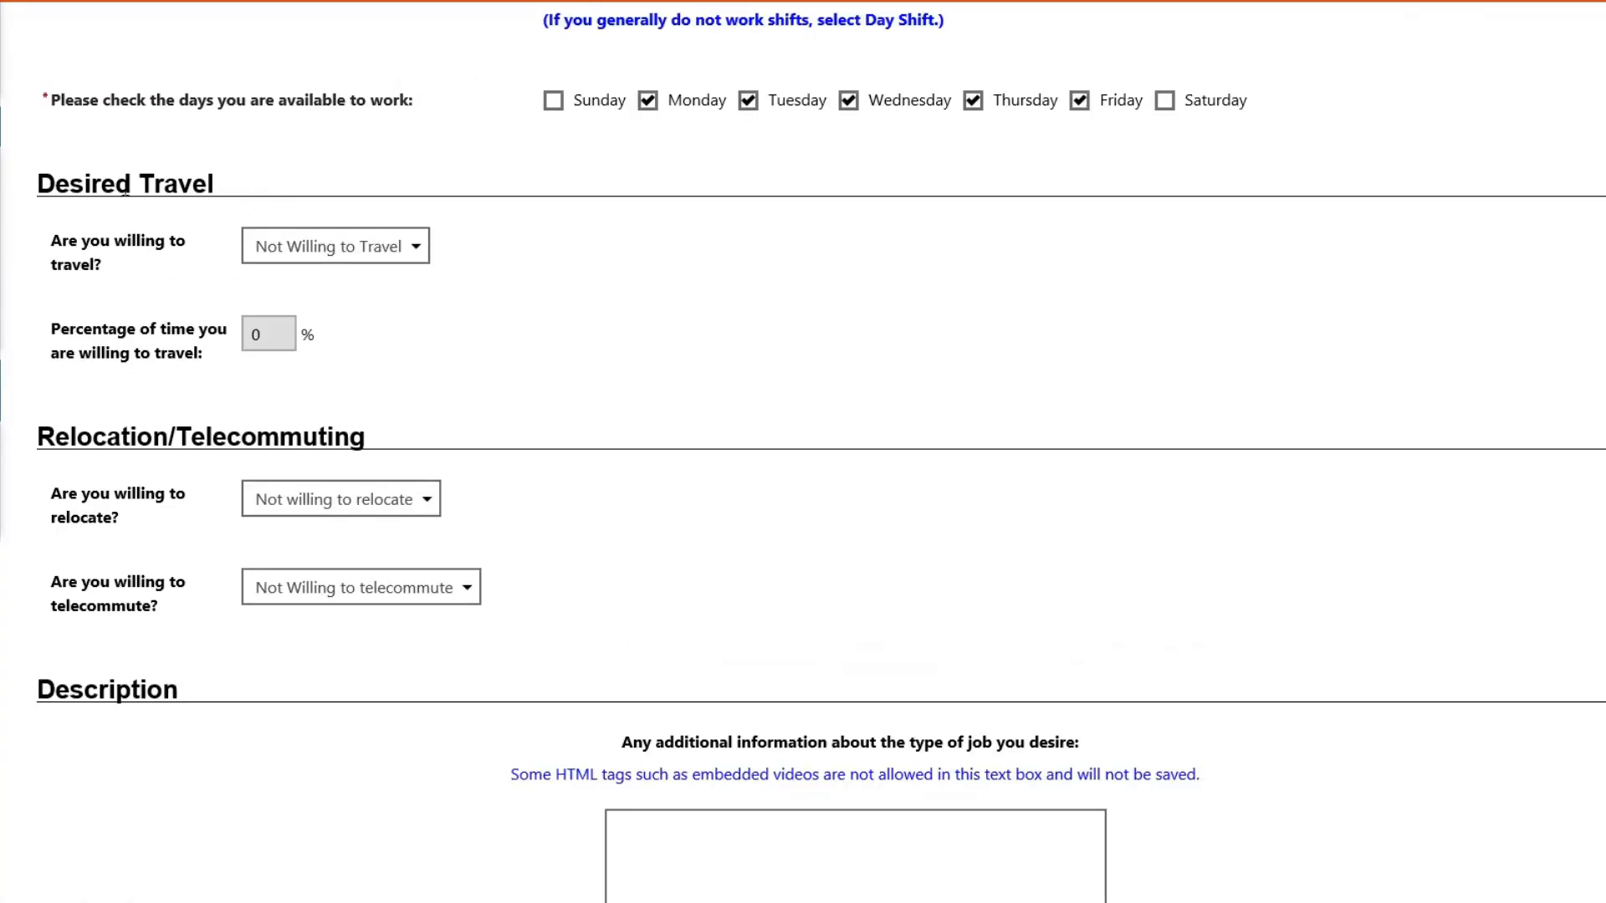
drag(36, 184, 238, 182)
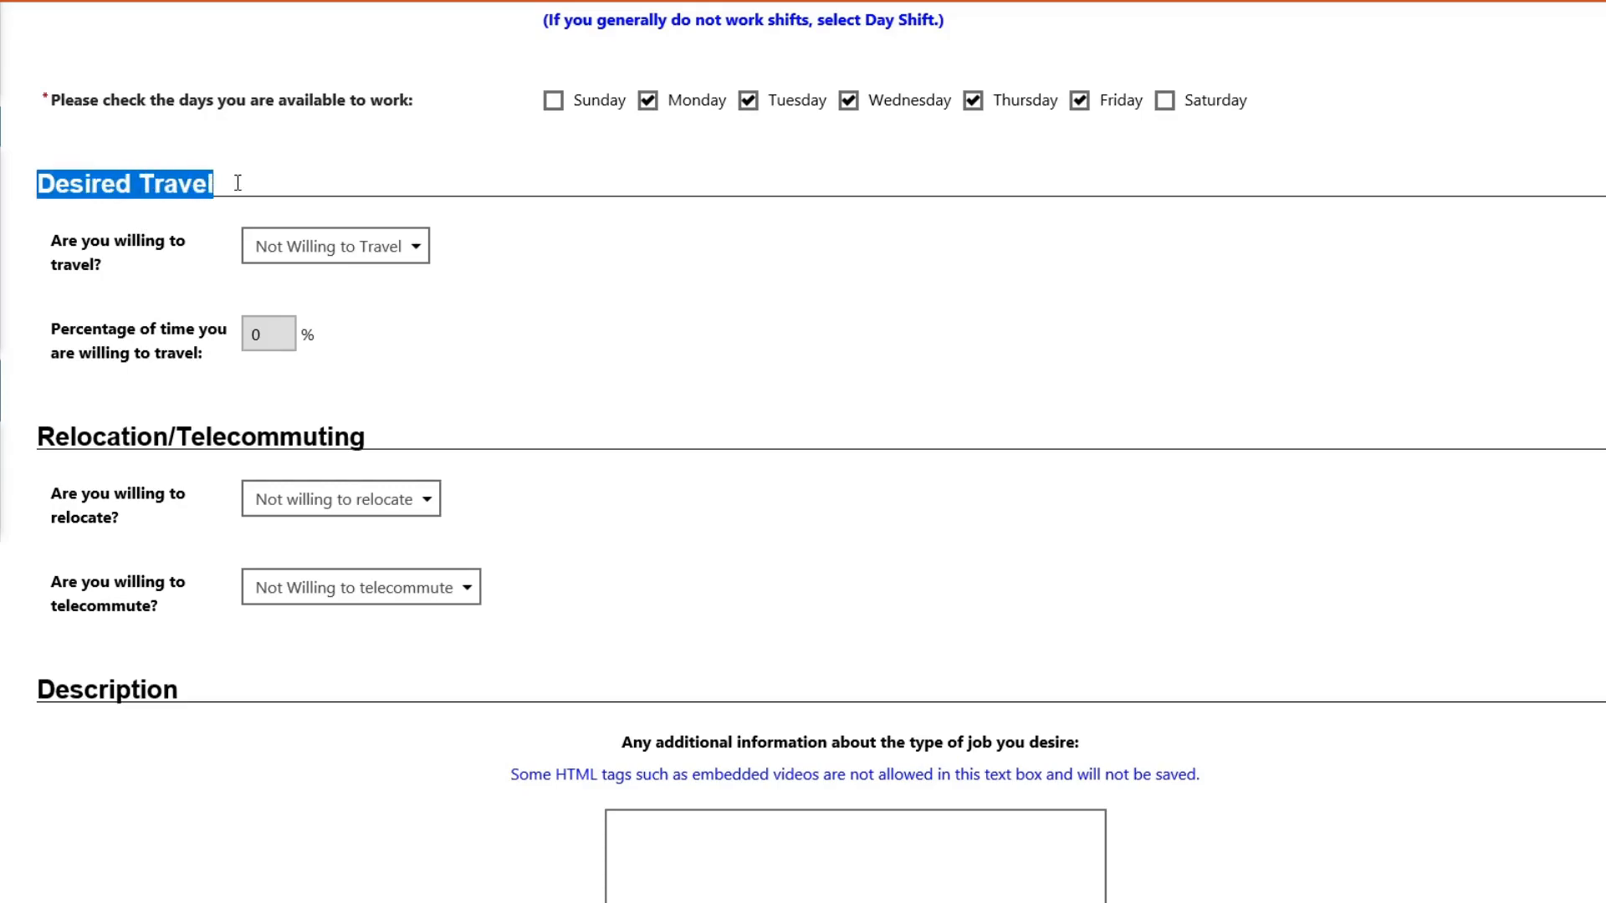
click(514, 261)
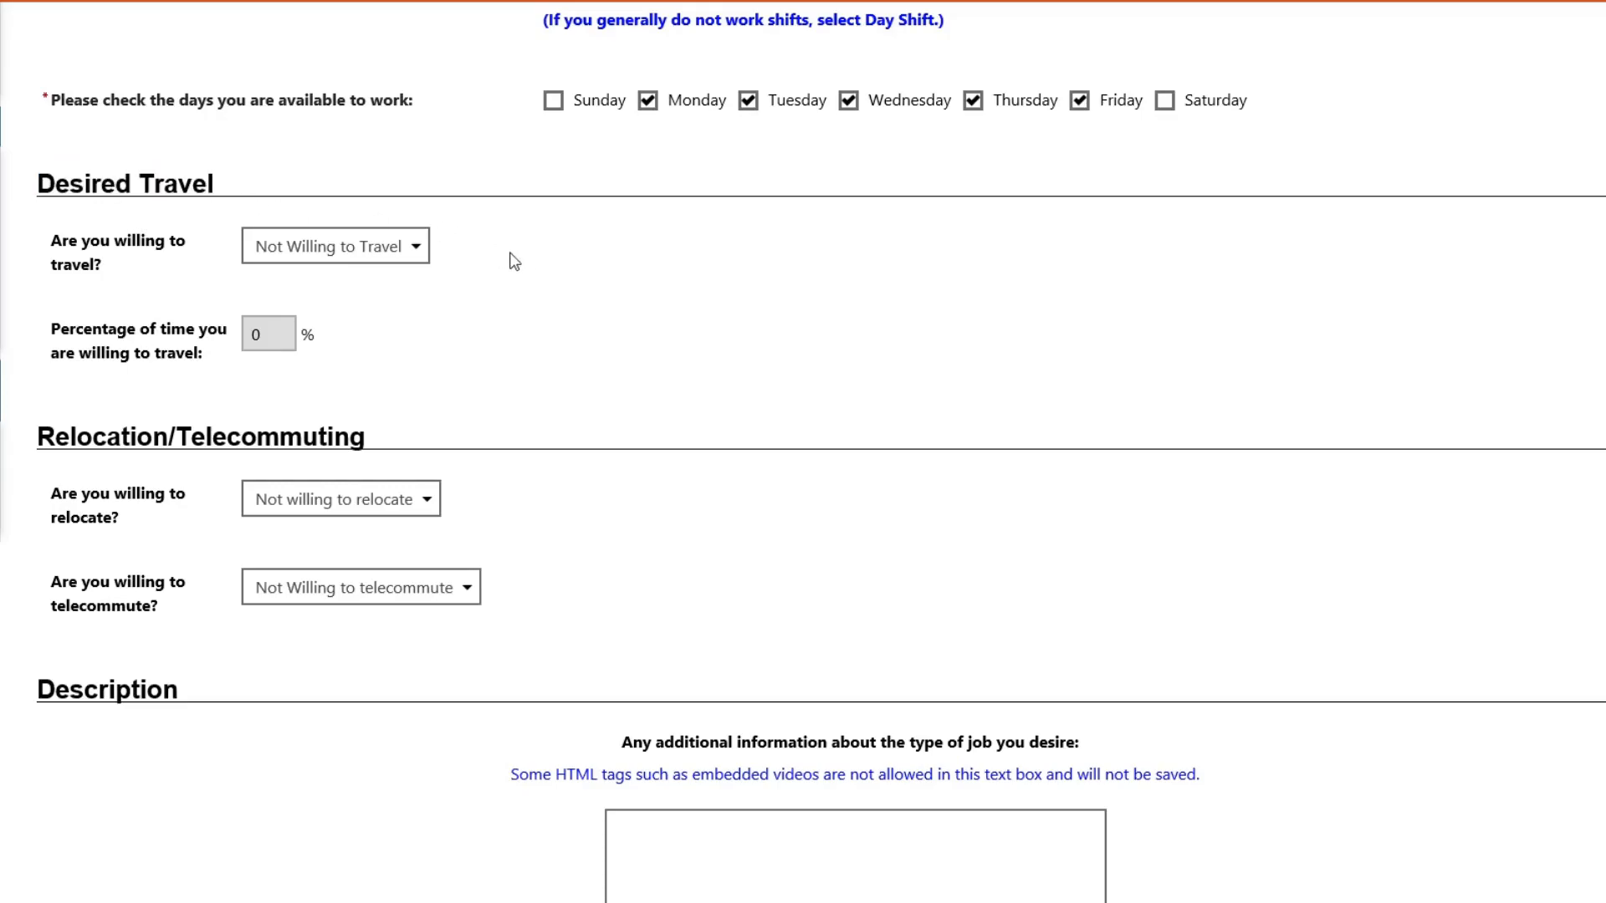
click(373, 251)
click(373, 251)
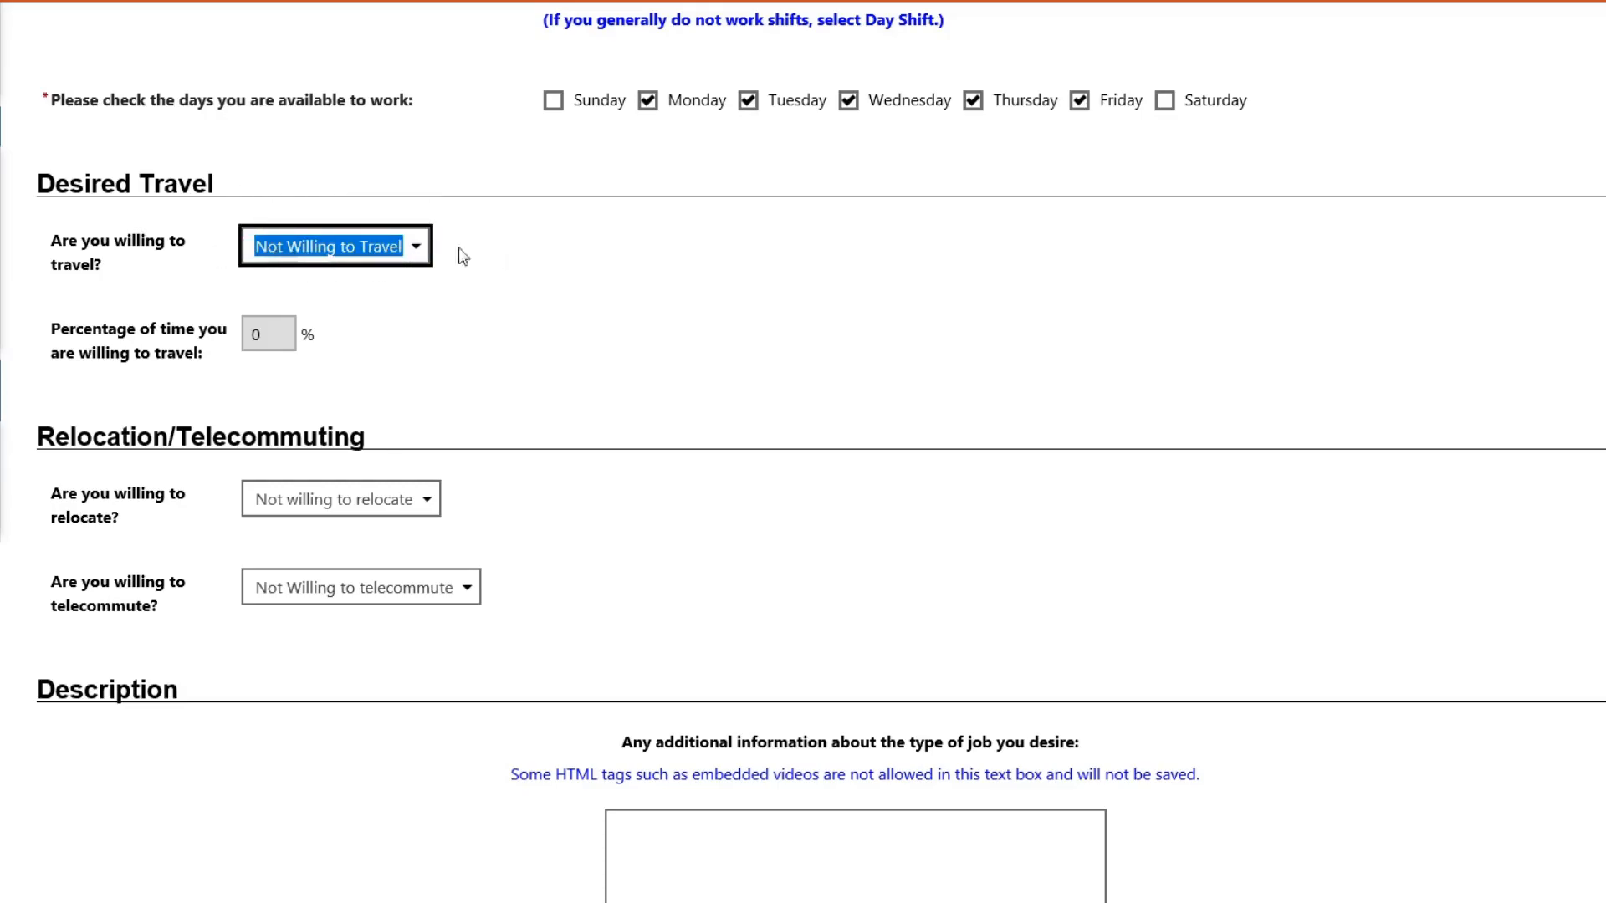
click(505, 309)
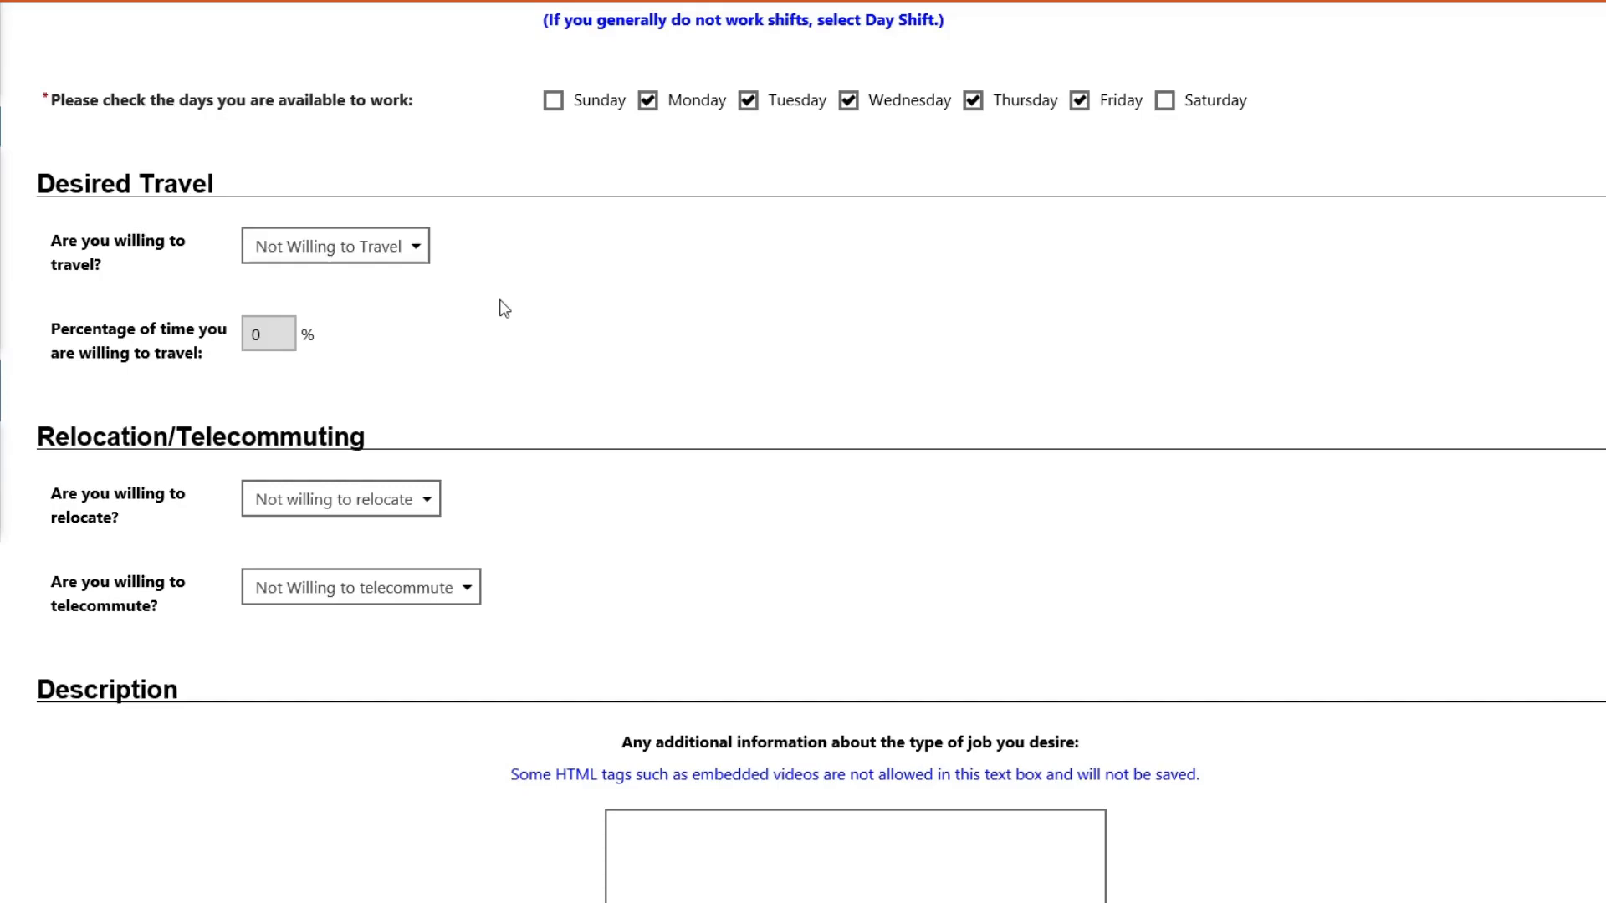
Step: Try the Willing to Travel option with 20% of the time for travel
click(378, 258)
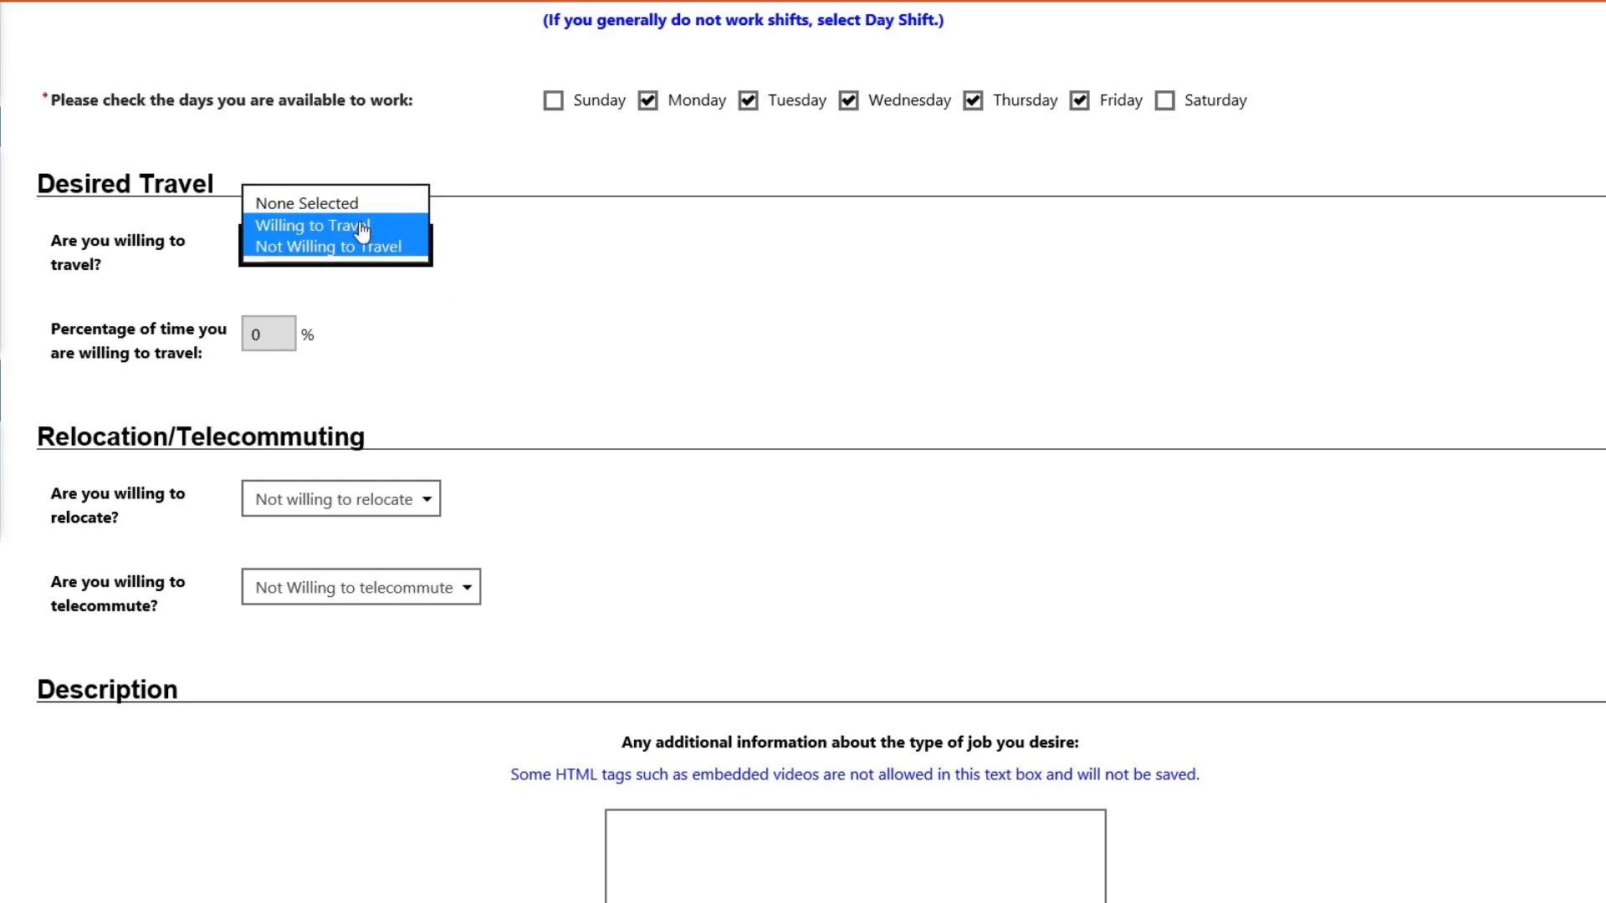
click(365, 229)
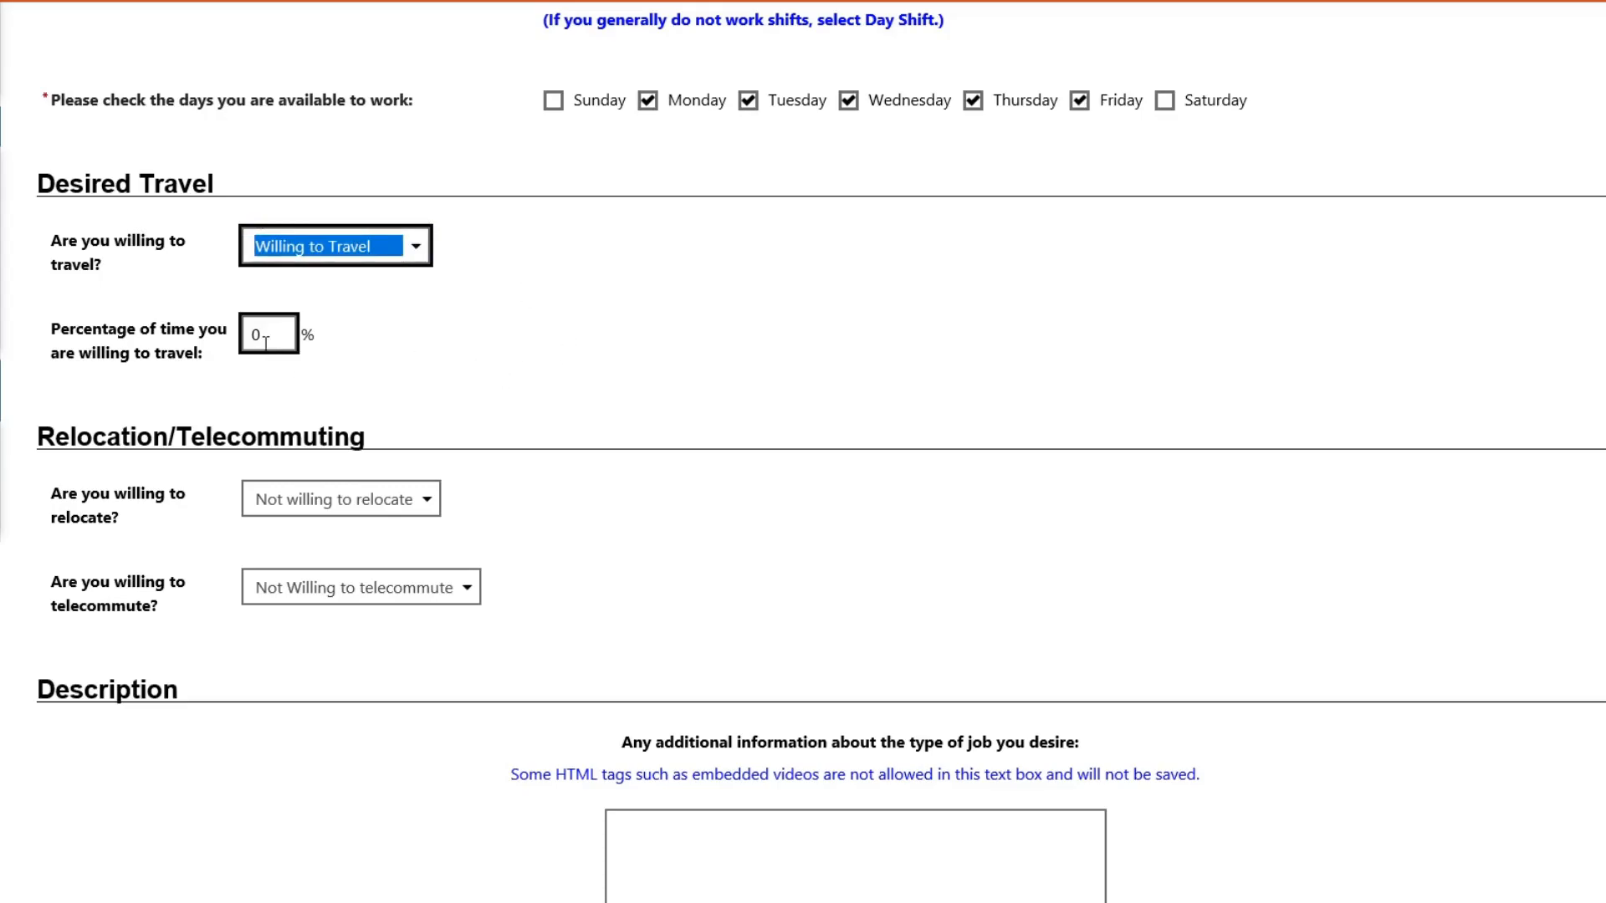
key(Tab)
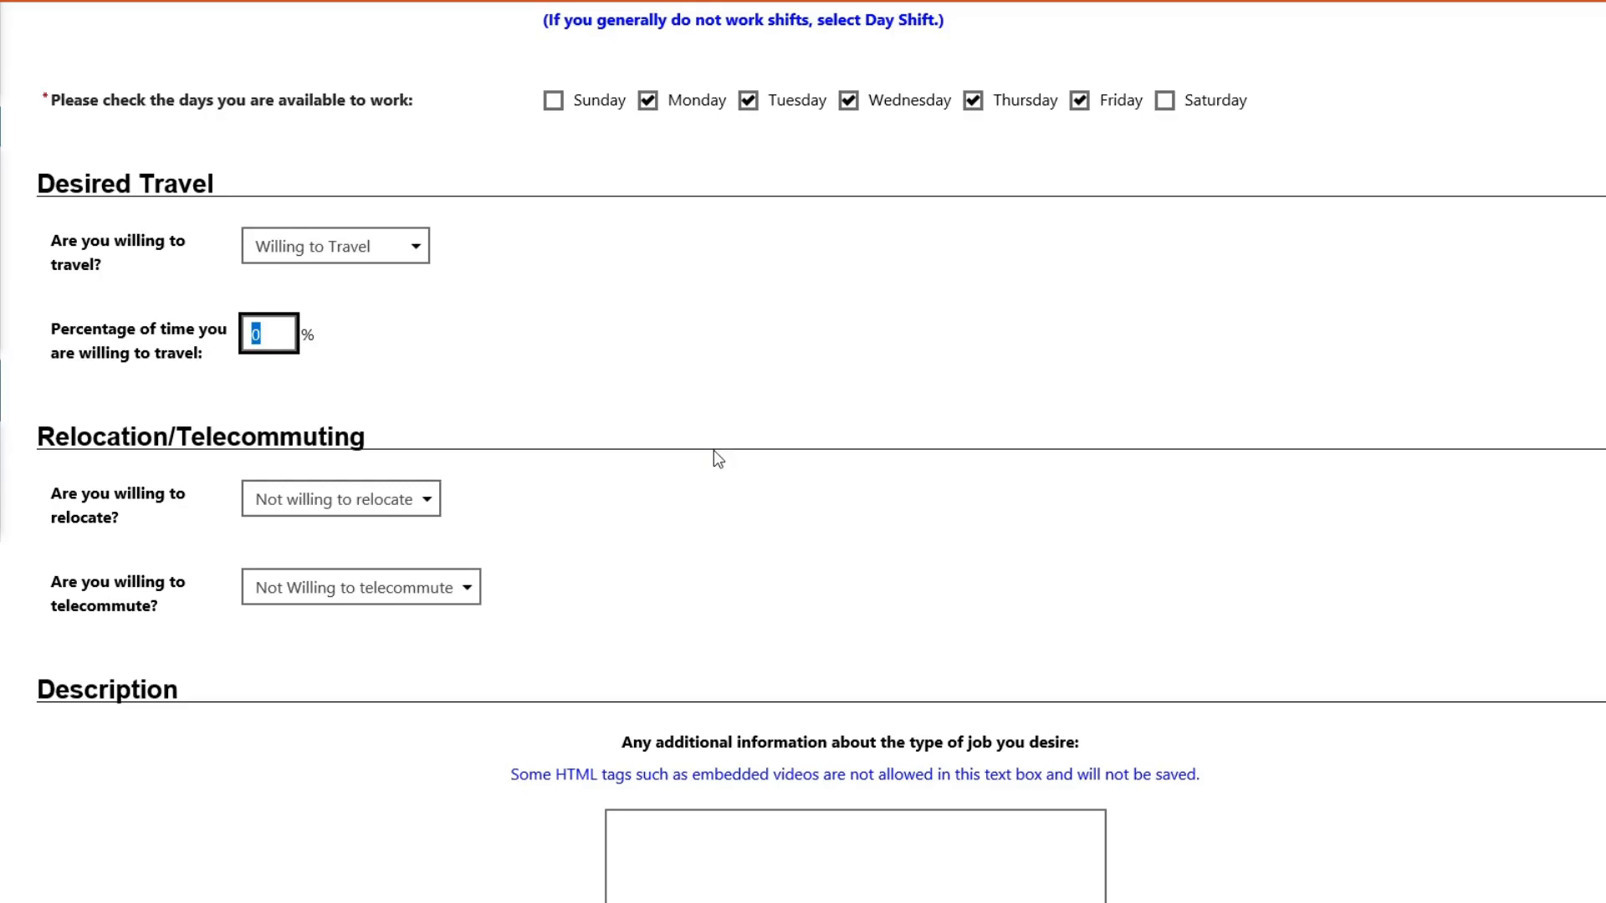
text(20)
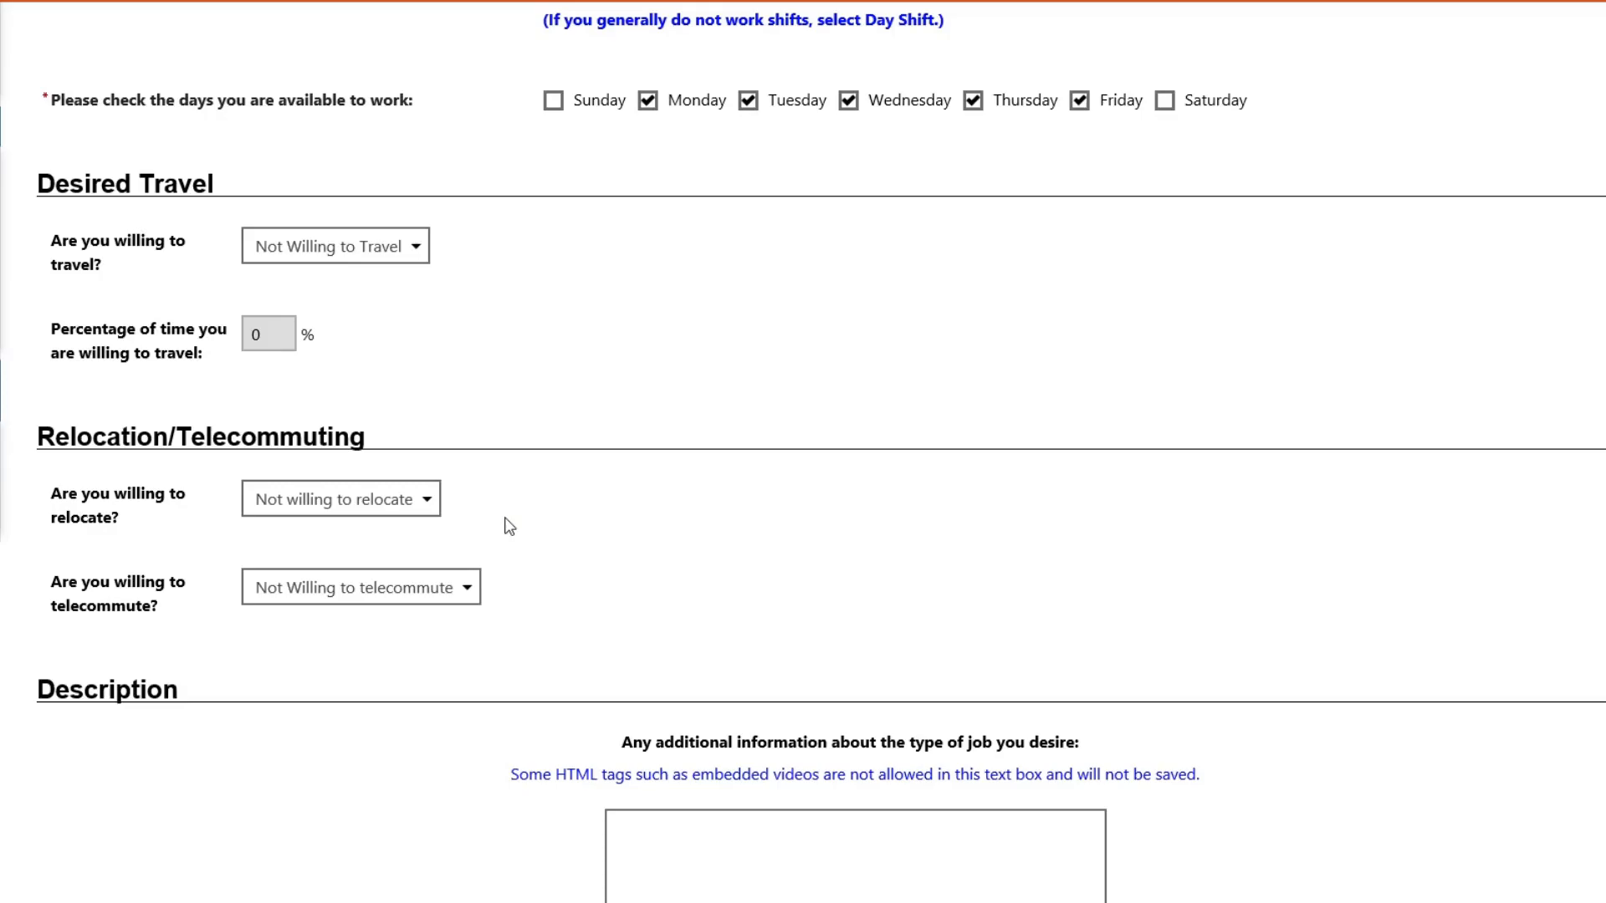
Step: Choose Not willing to relocate and Not Willing to telecommute for the job type profile
click(428, 505)
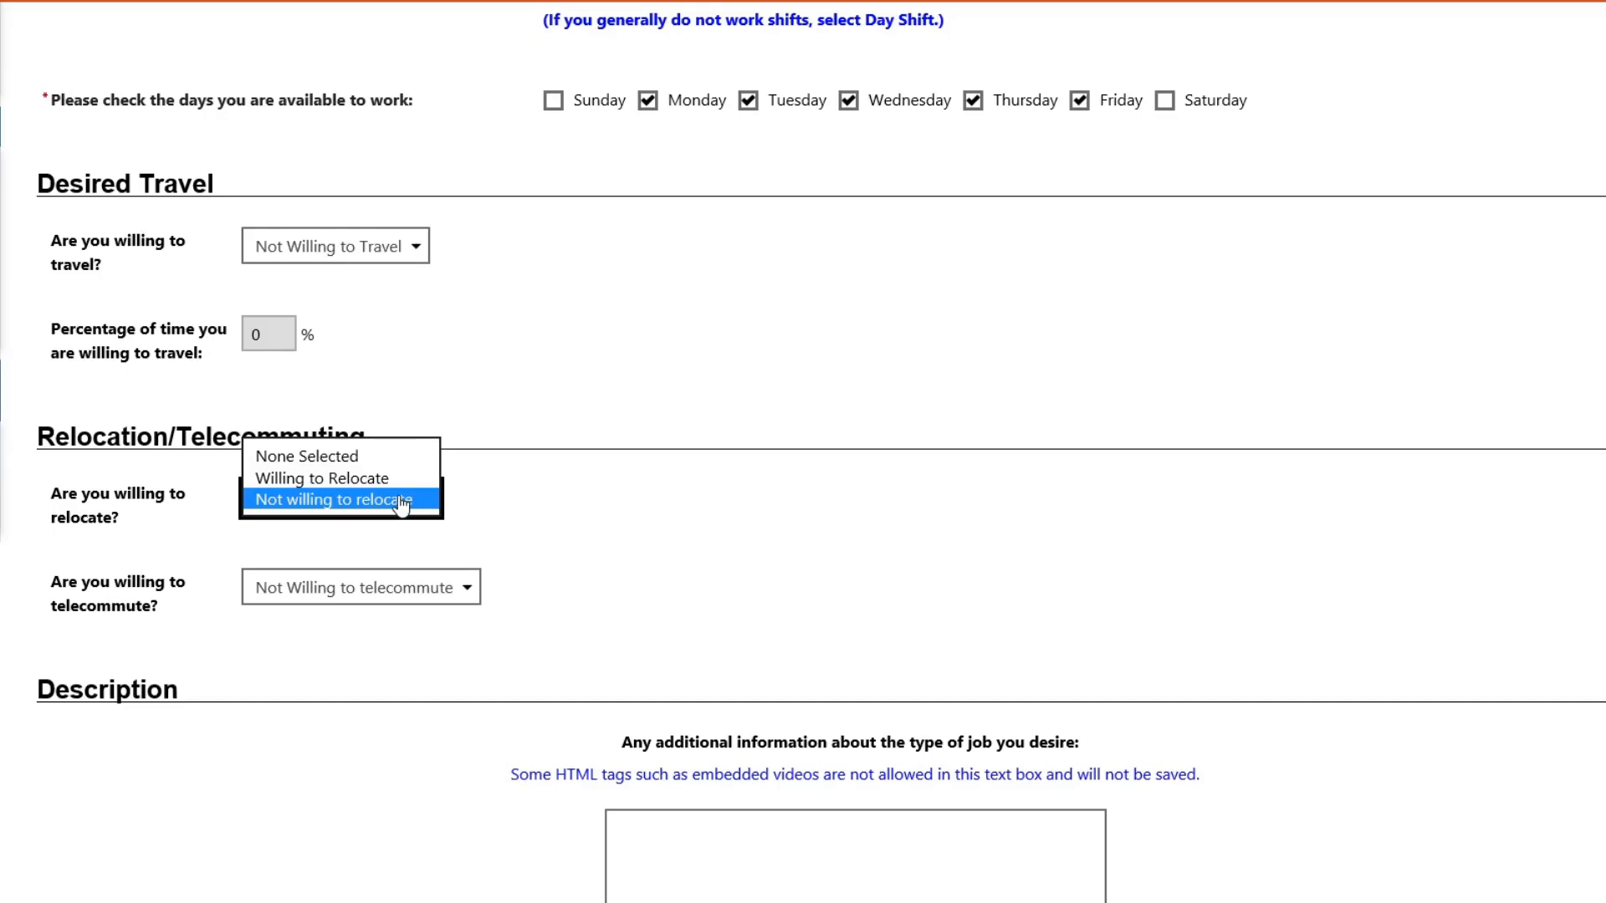
click(401, 501)
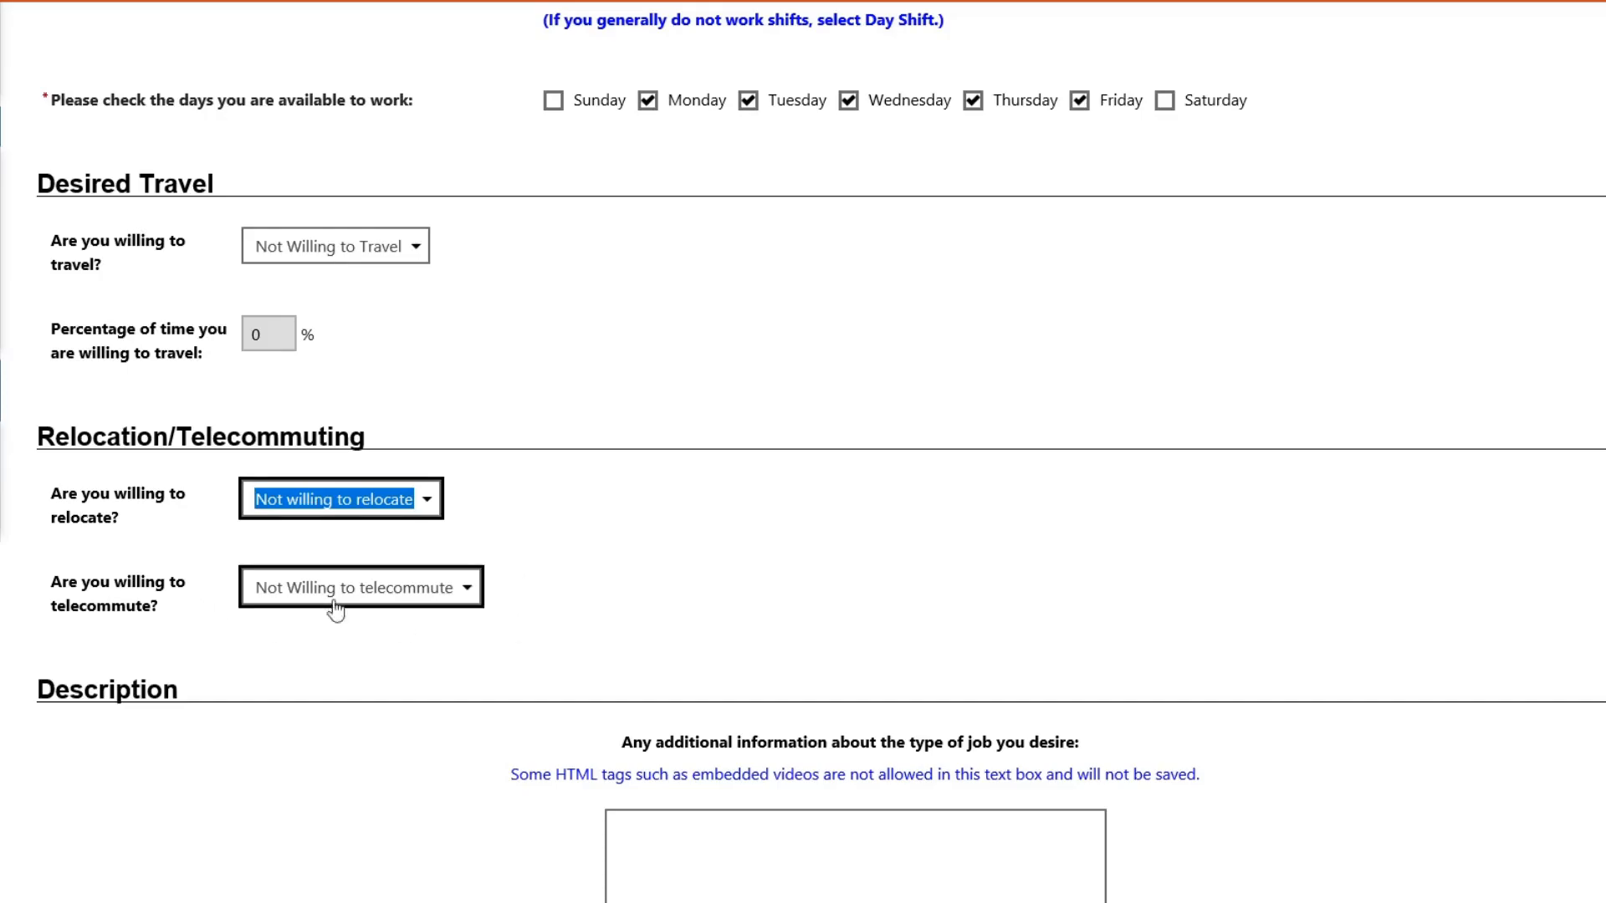
click(462, 595)
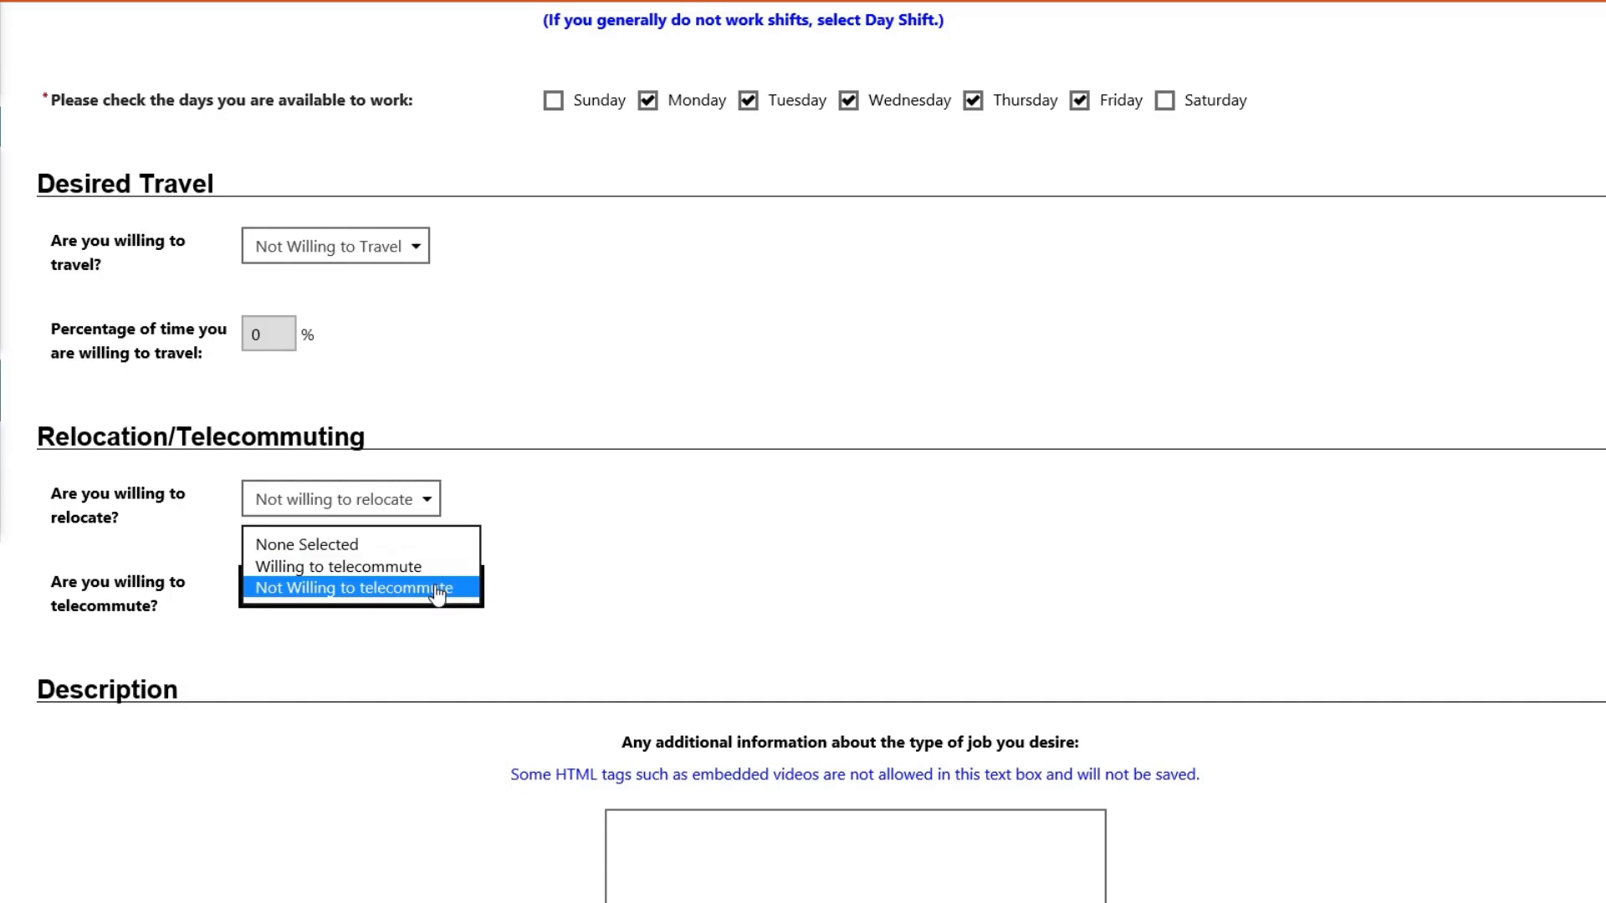
click(437, 591)
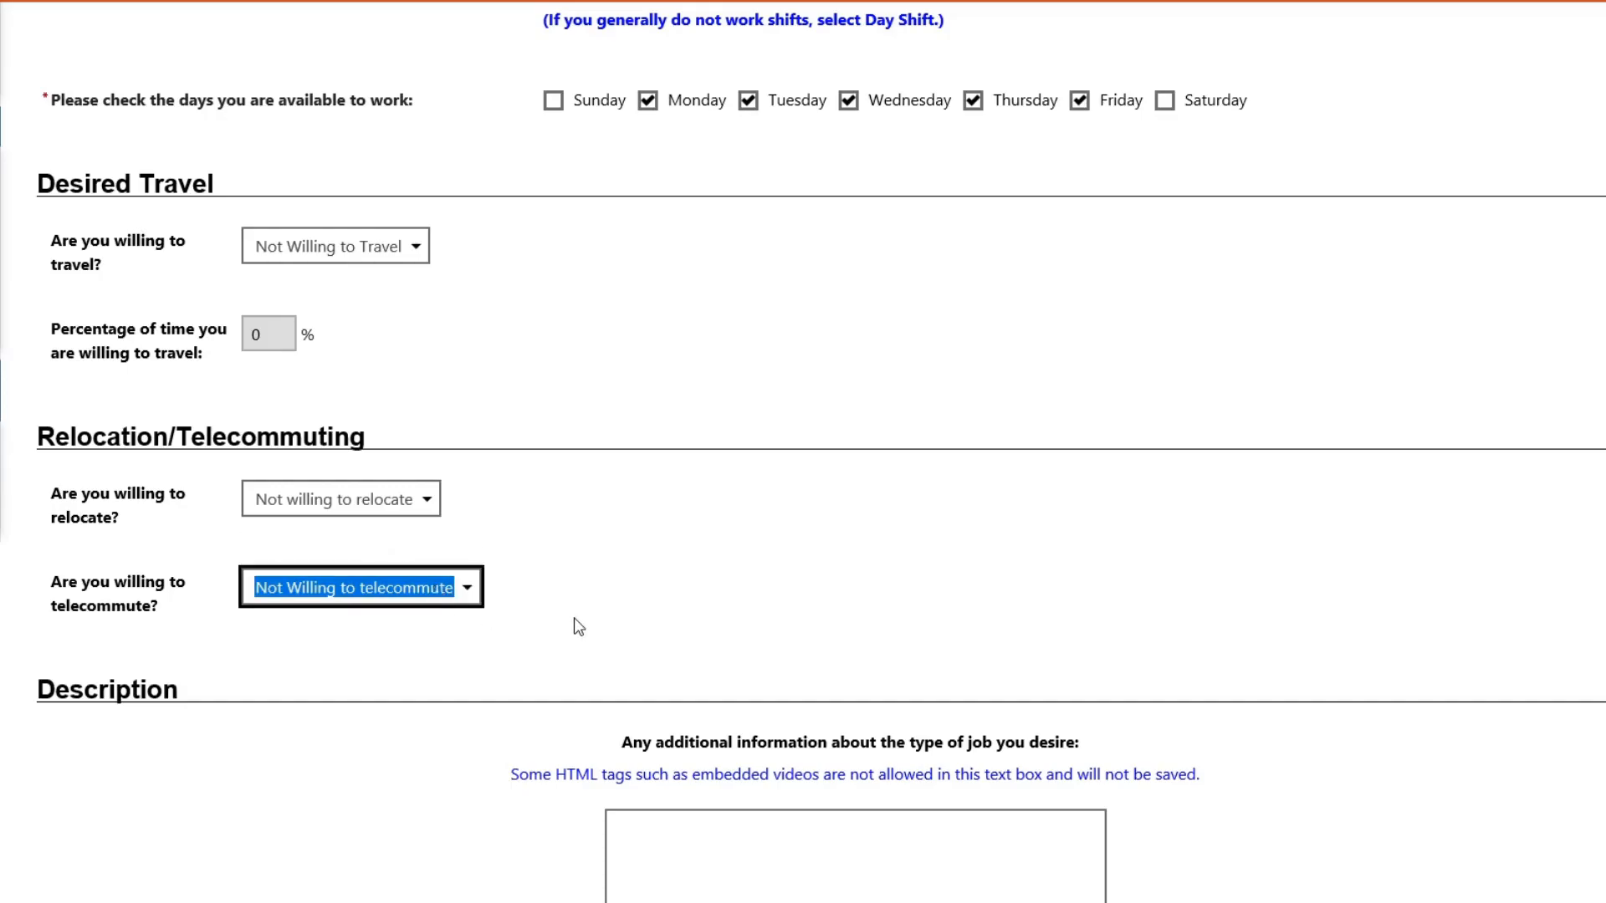
click(587, 596)
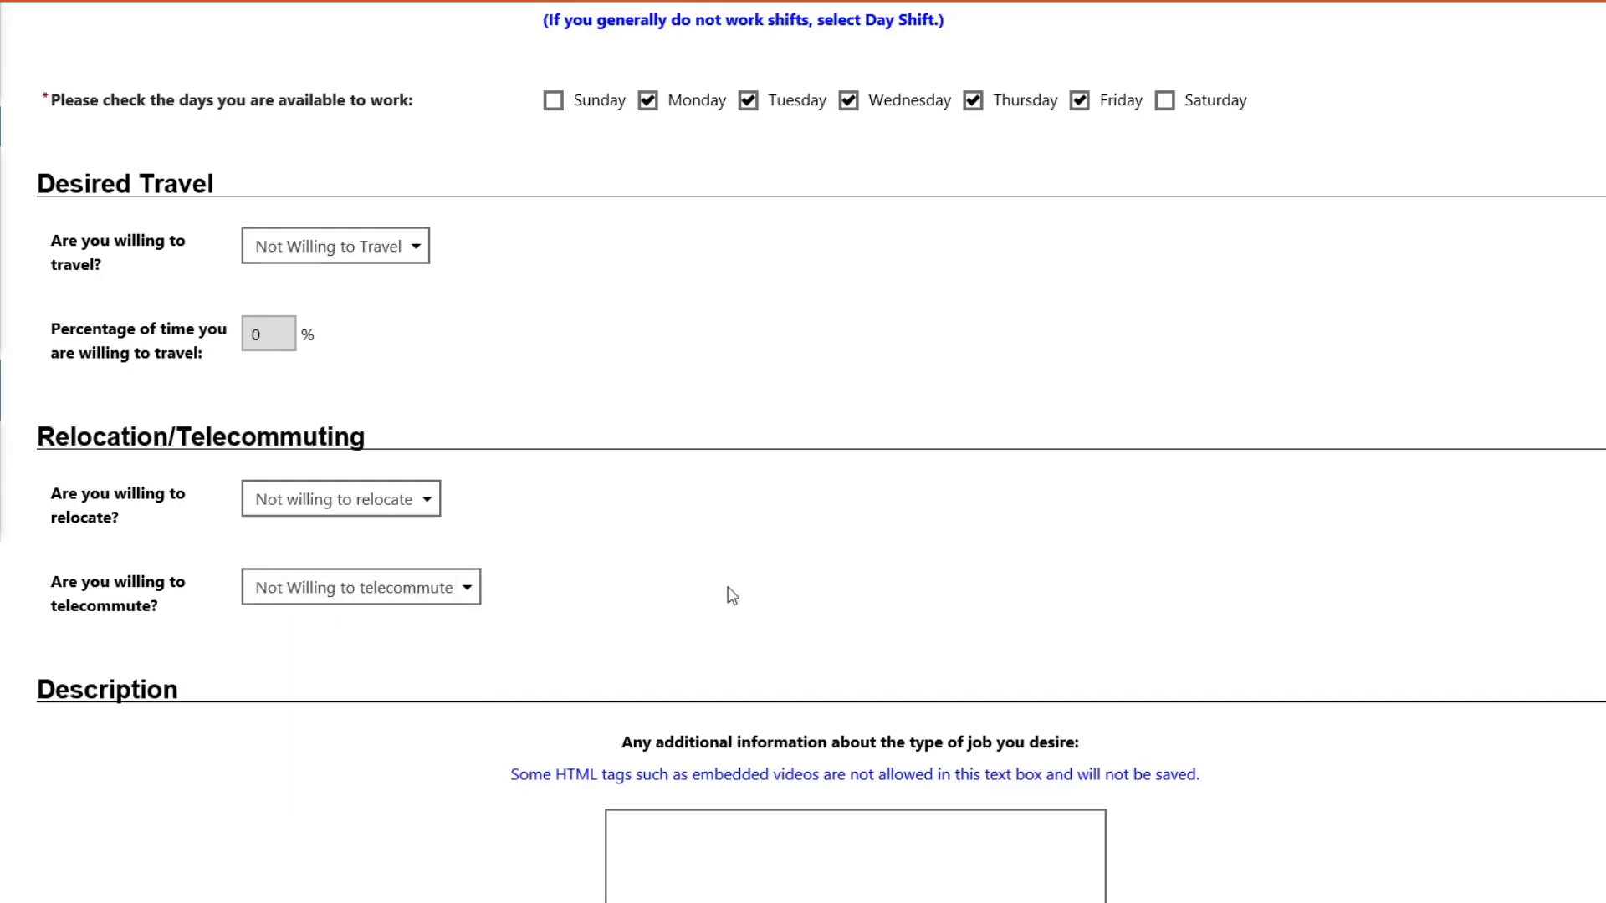
Step: Save the job type profile without a description and continue to the driver's license information
click(697, 845)
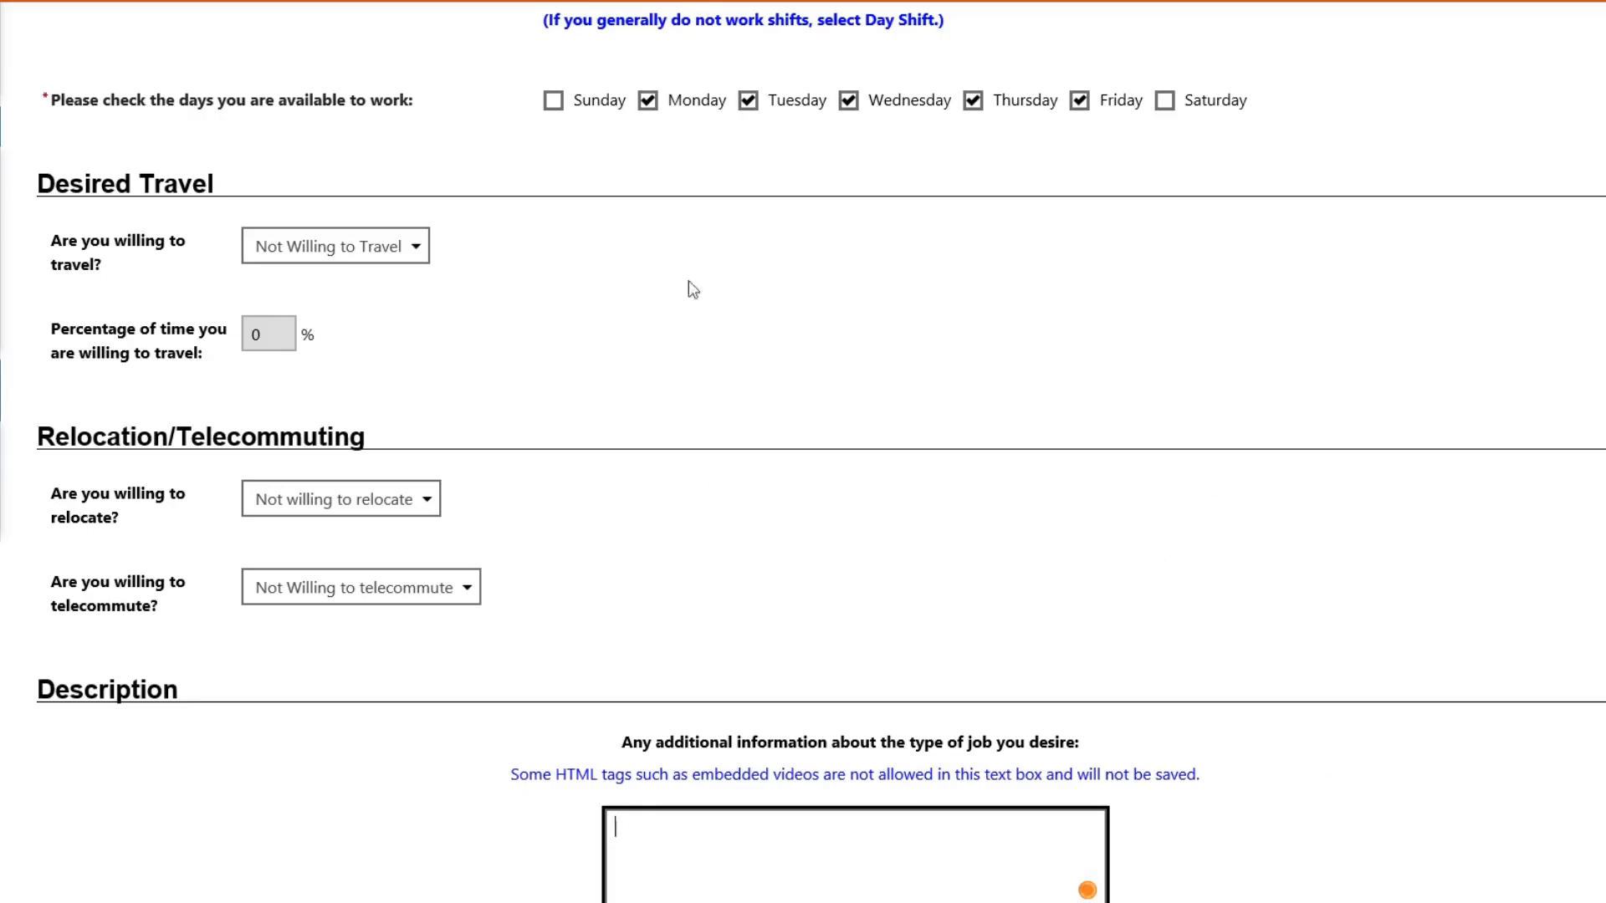
click(1236, 599)
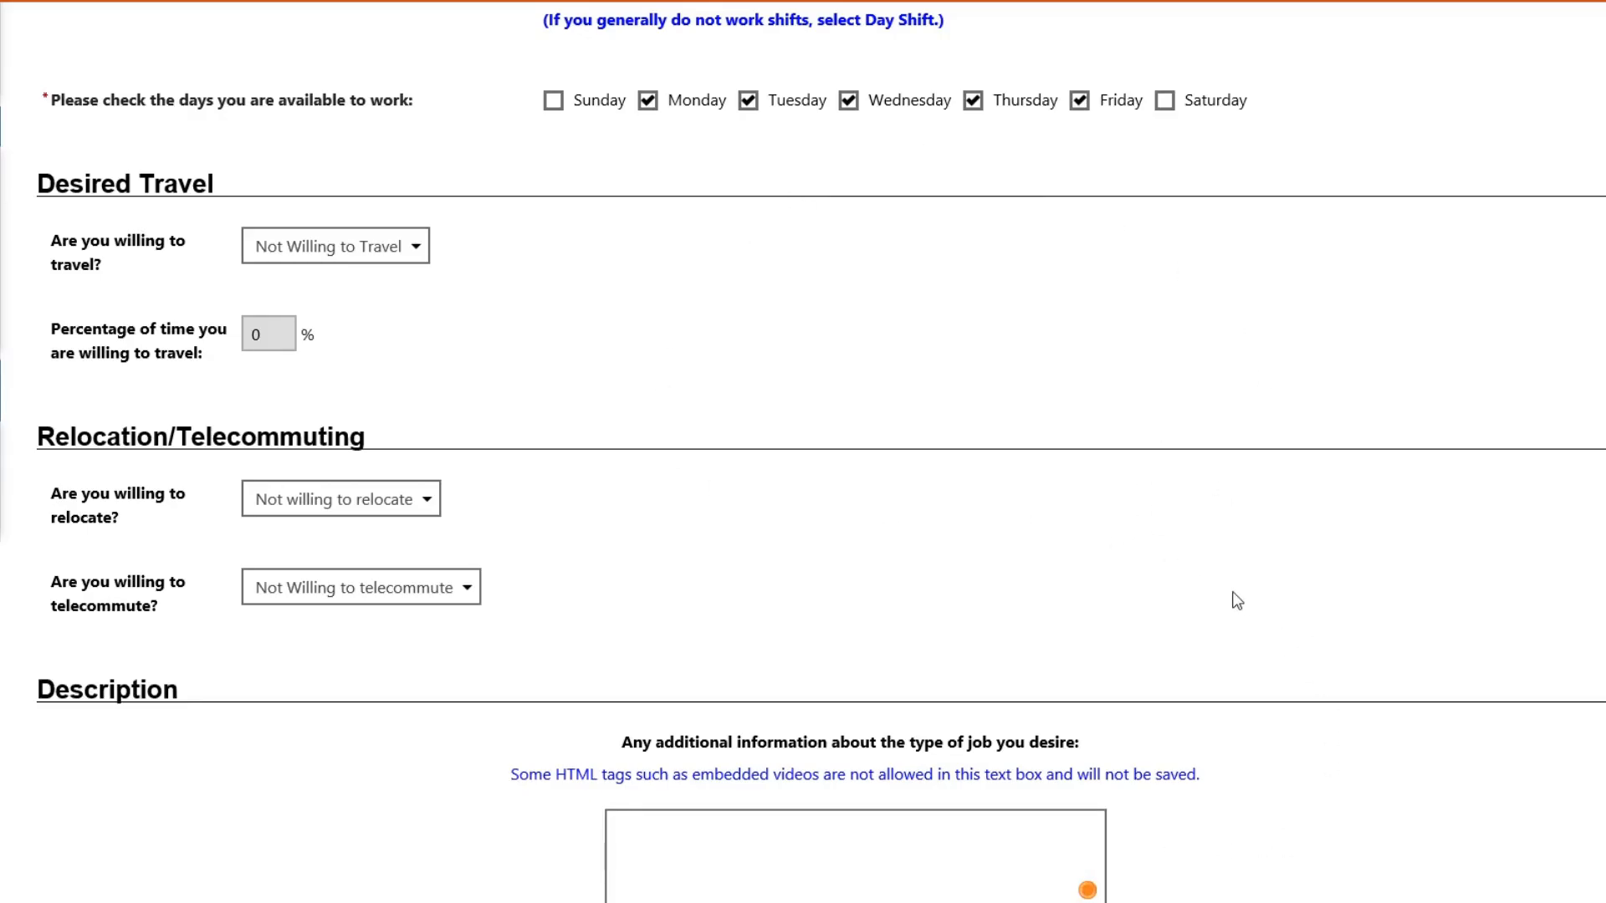
scroll(1238, 602, down, 4)
click(791, 644)
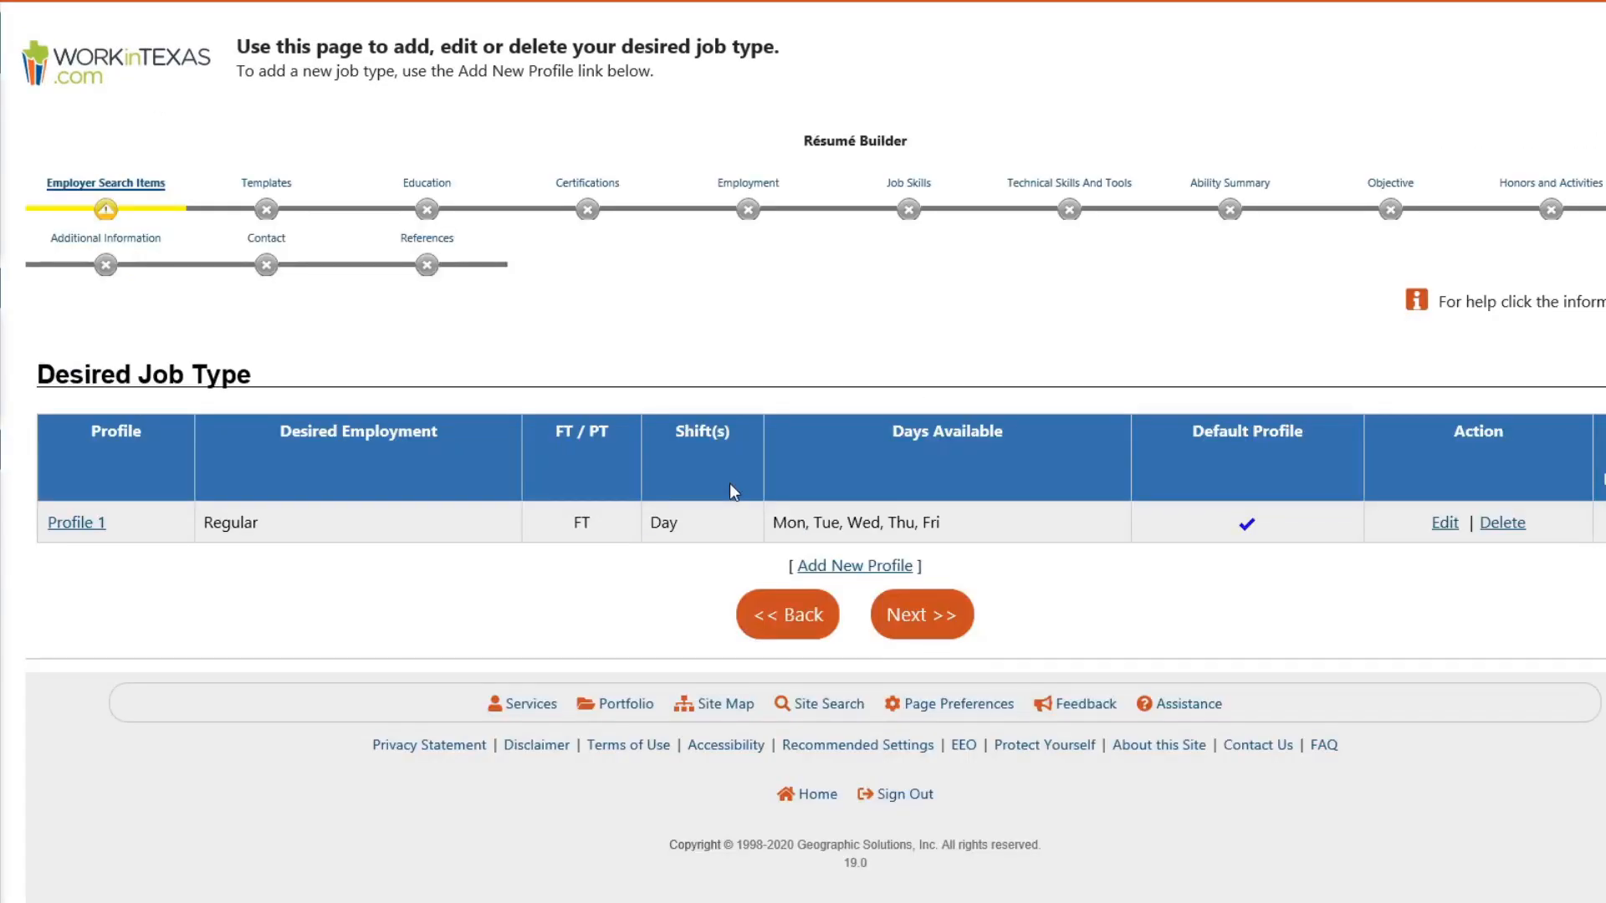
click(941, 620)
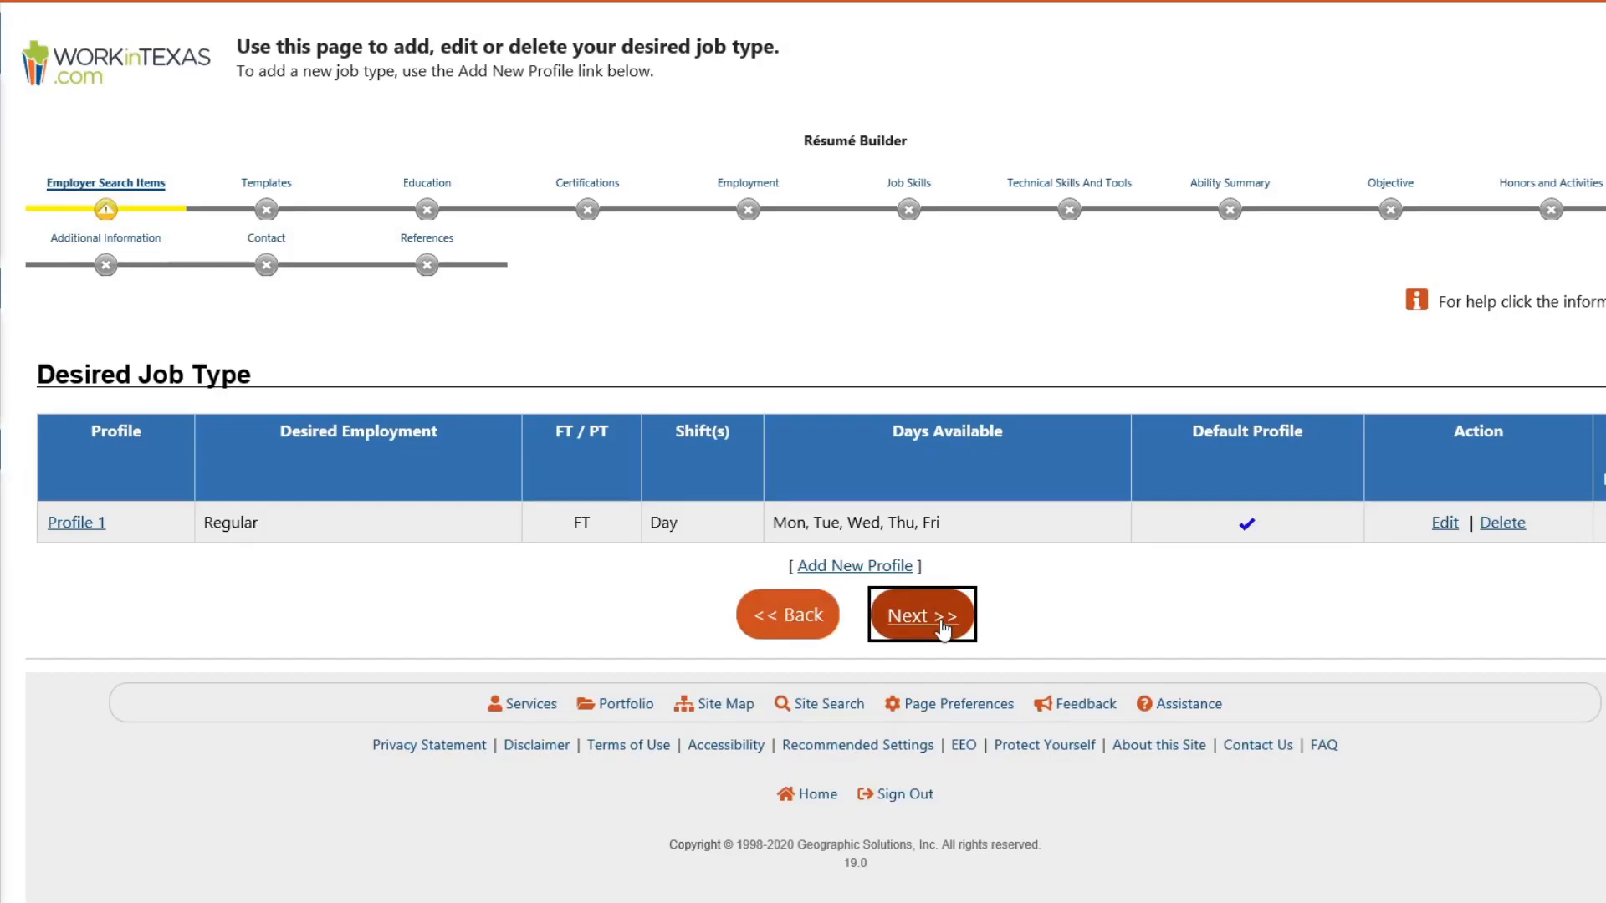
click(941, 620)
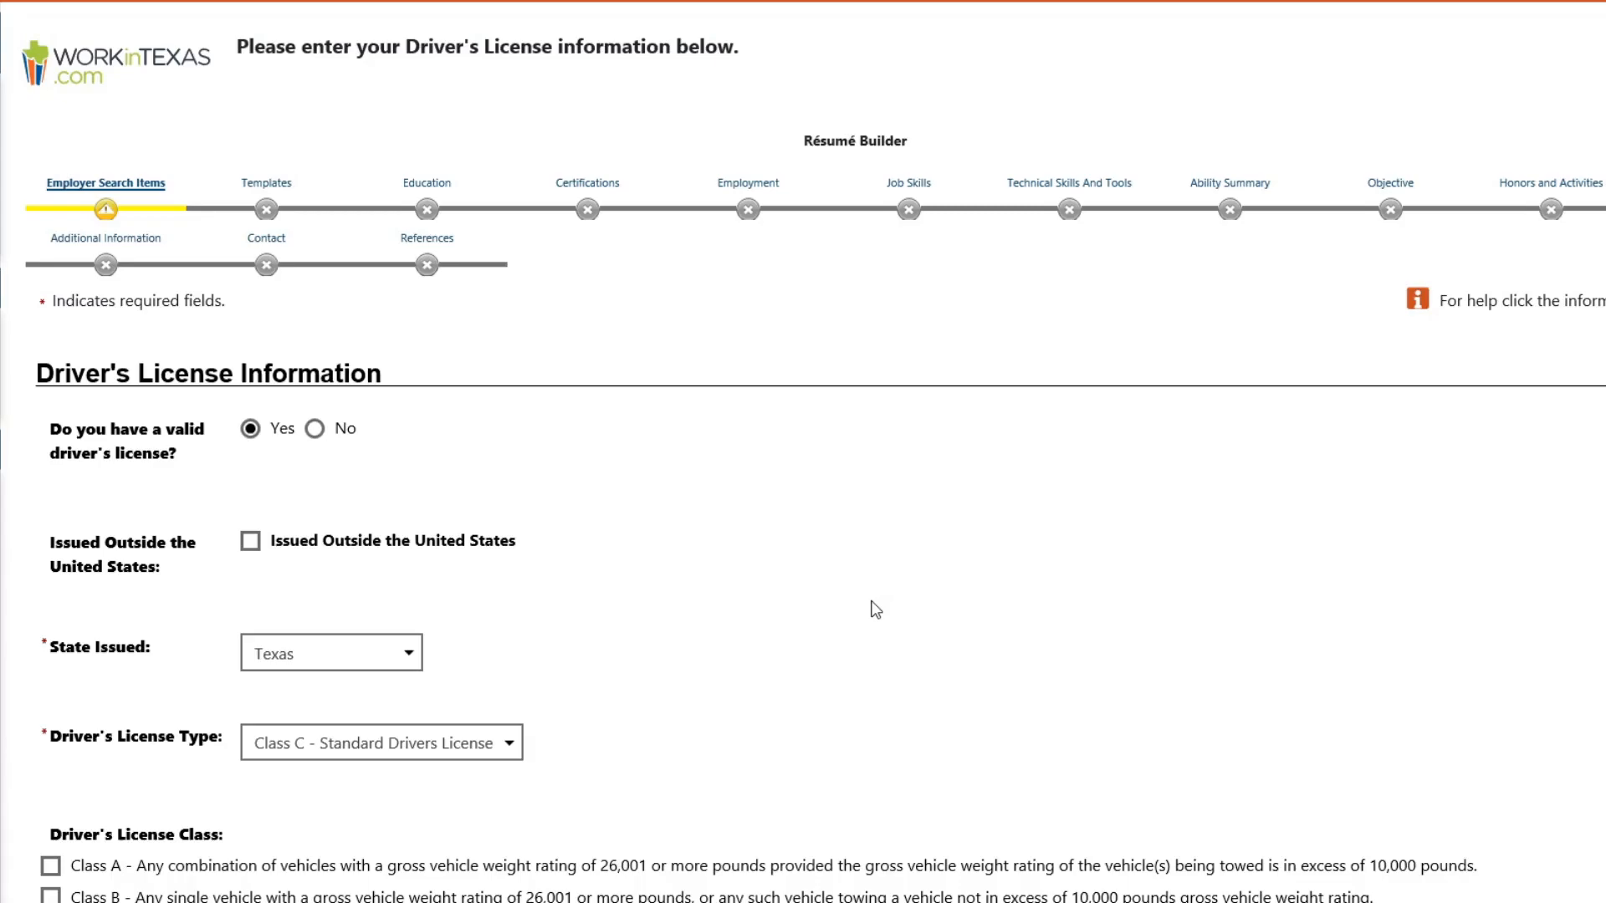
Step: Answer Yes to having a valid driver's license and review the license type, class and endorsements
click(249, 433)
click(599, 602)
scroll(544, 738, down, 3)
scroll(543, 738, down, 3)
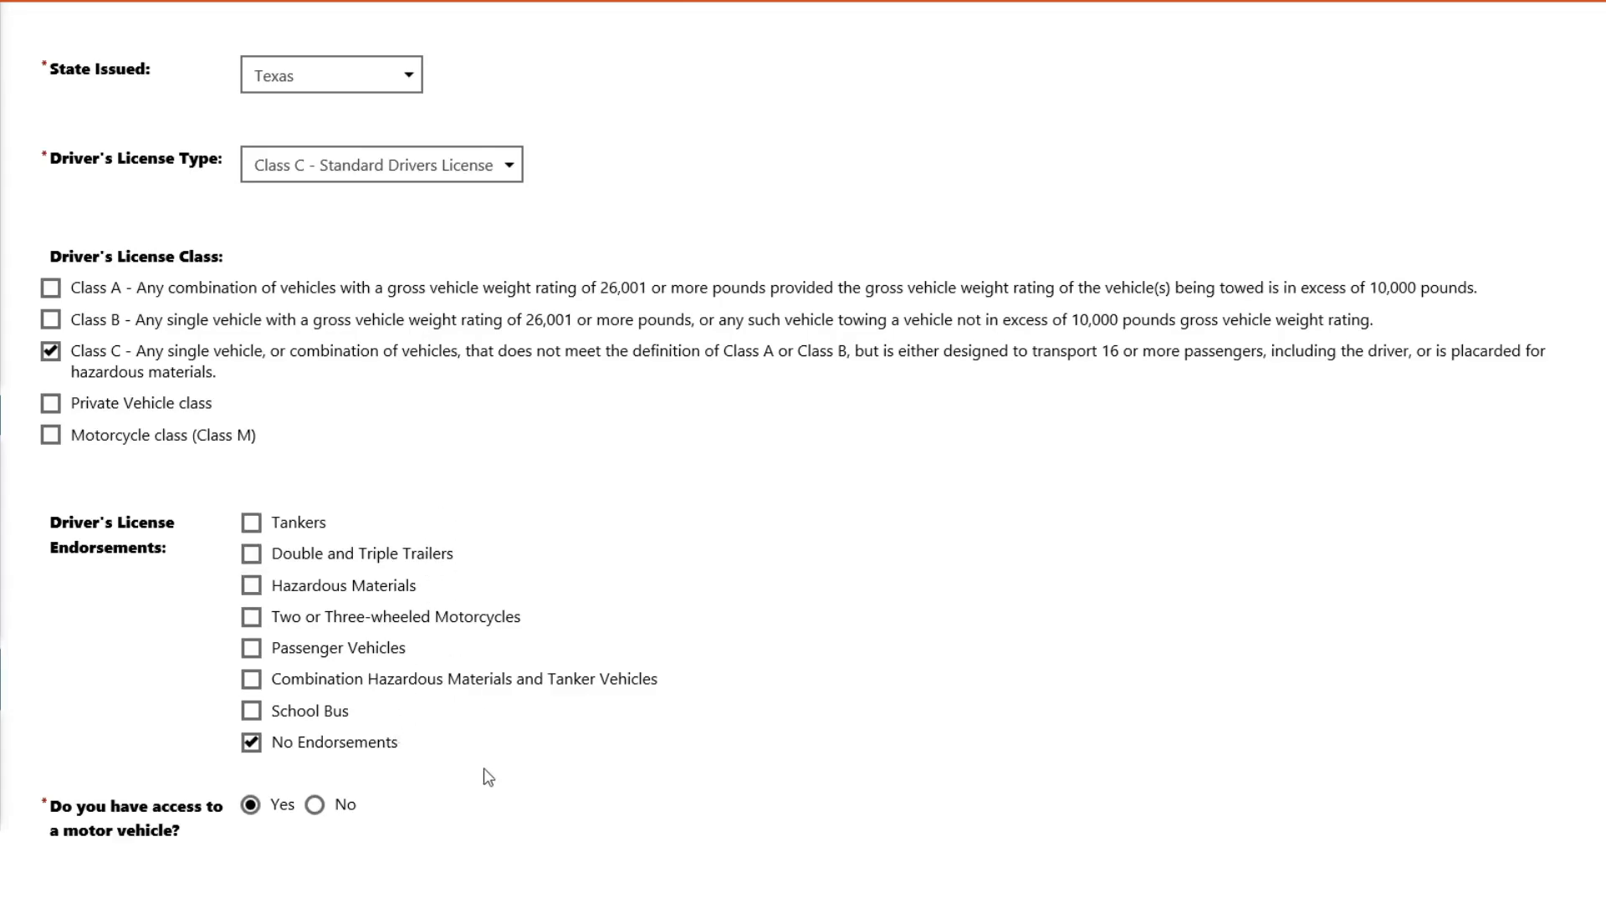
Step: Confirm access to a motor vehicle with no reliance on public transportation, and continue to the security clearance and language page
scroll(505, 756, down, 5)
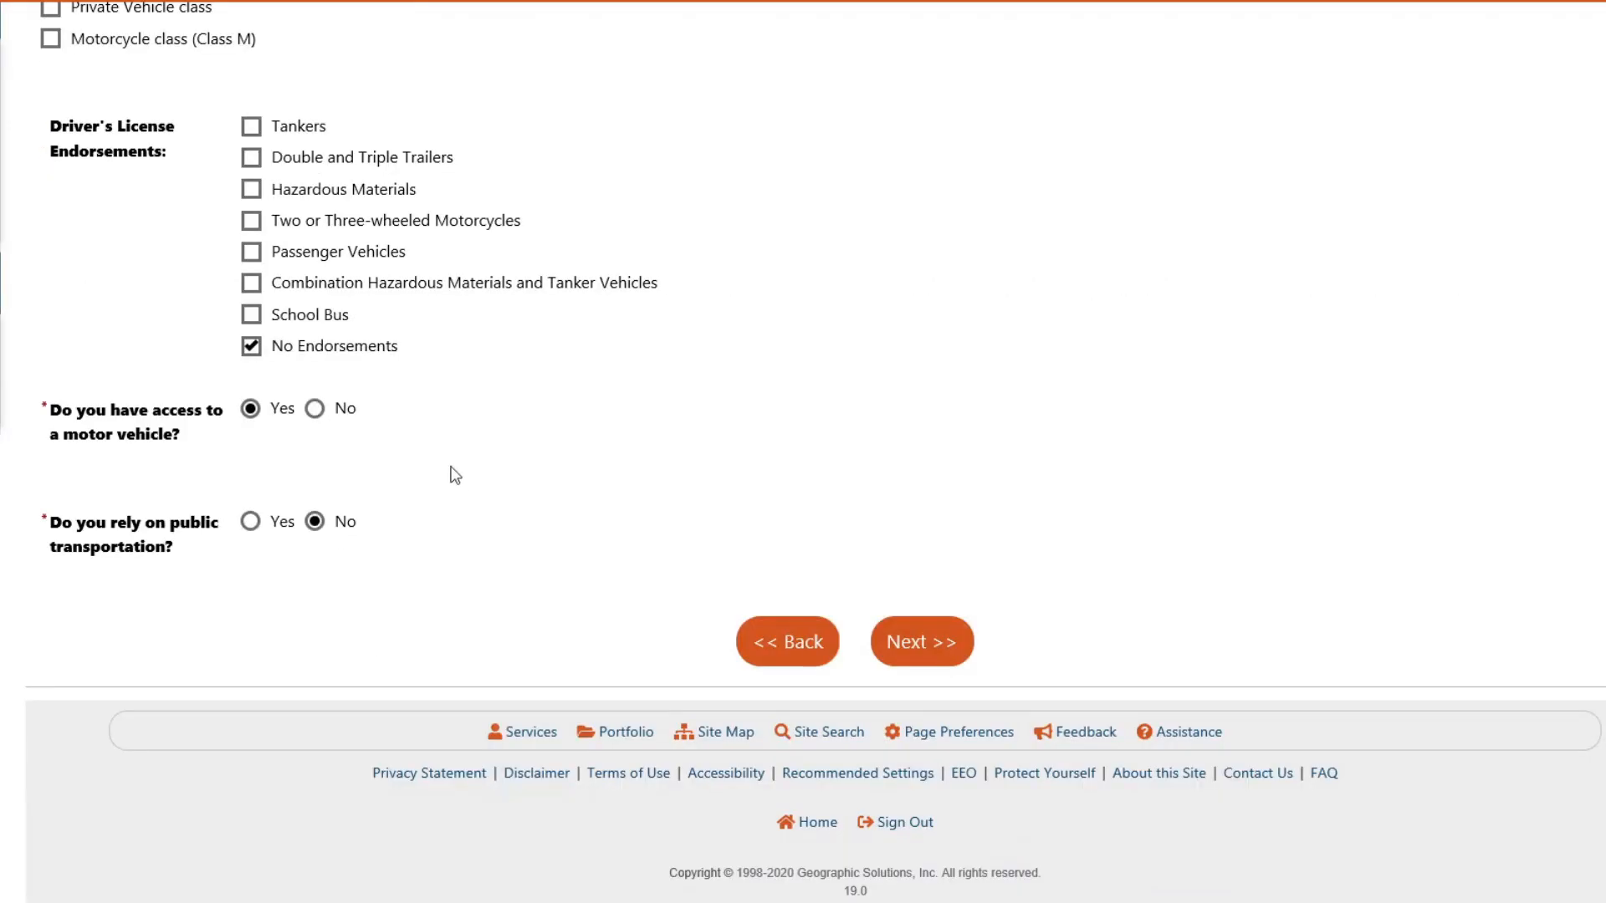
click(382, 510)
click(250, 410)
drag(171, 522, 257, 551)
click(261, 556)
click(913, 648)
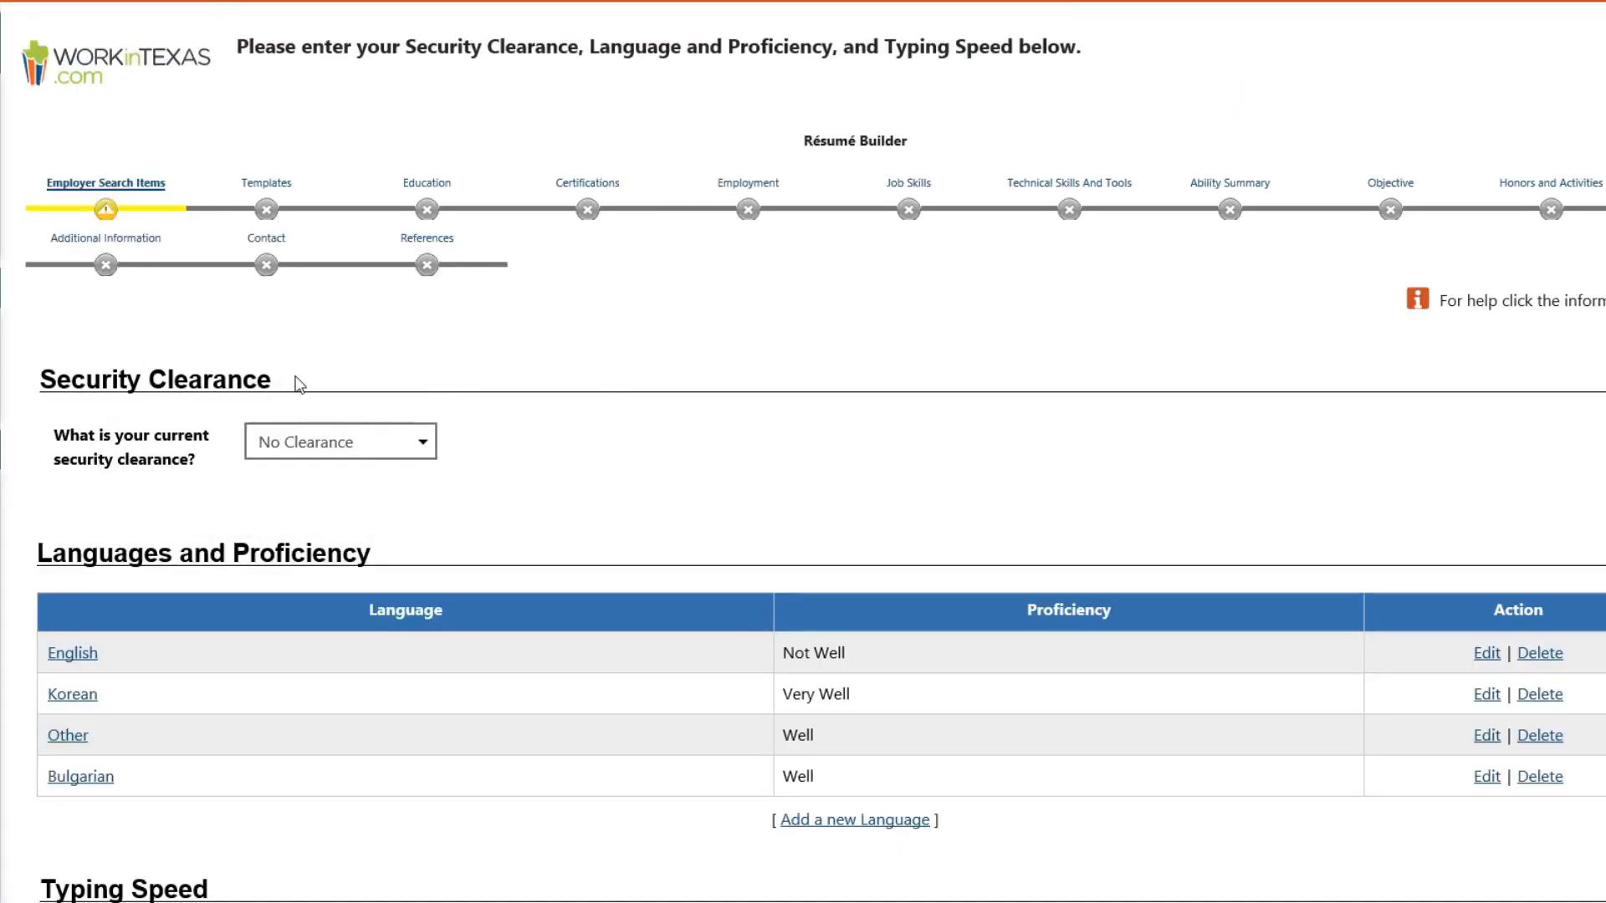
Step: Choose No Clearance as the current security clearance
click(428, 459)
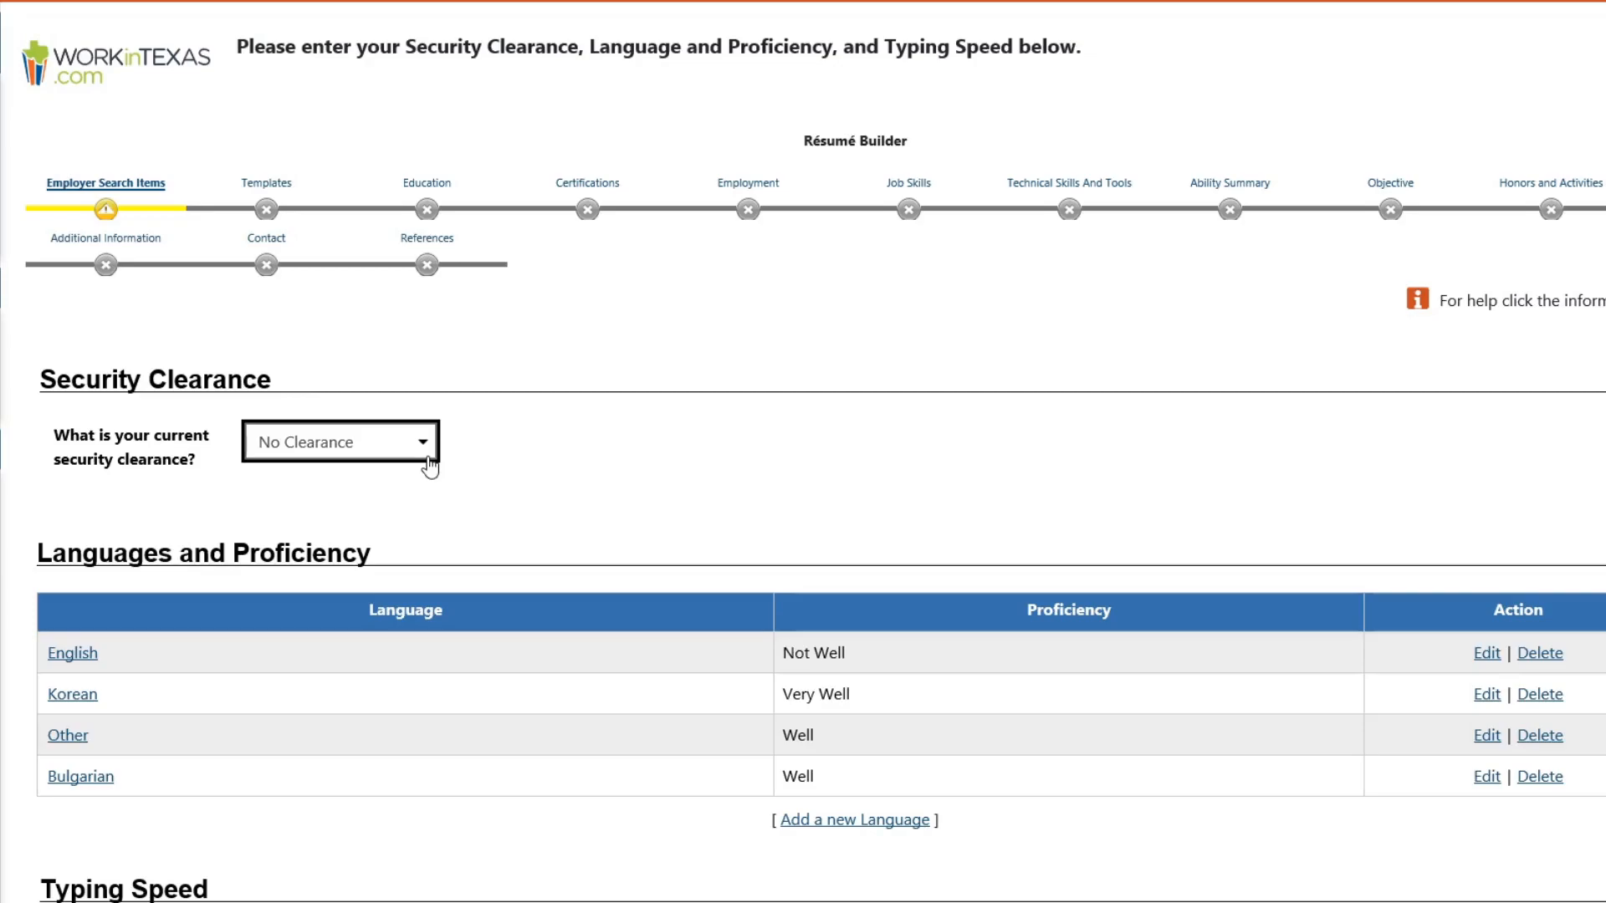
click(428, 460)
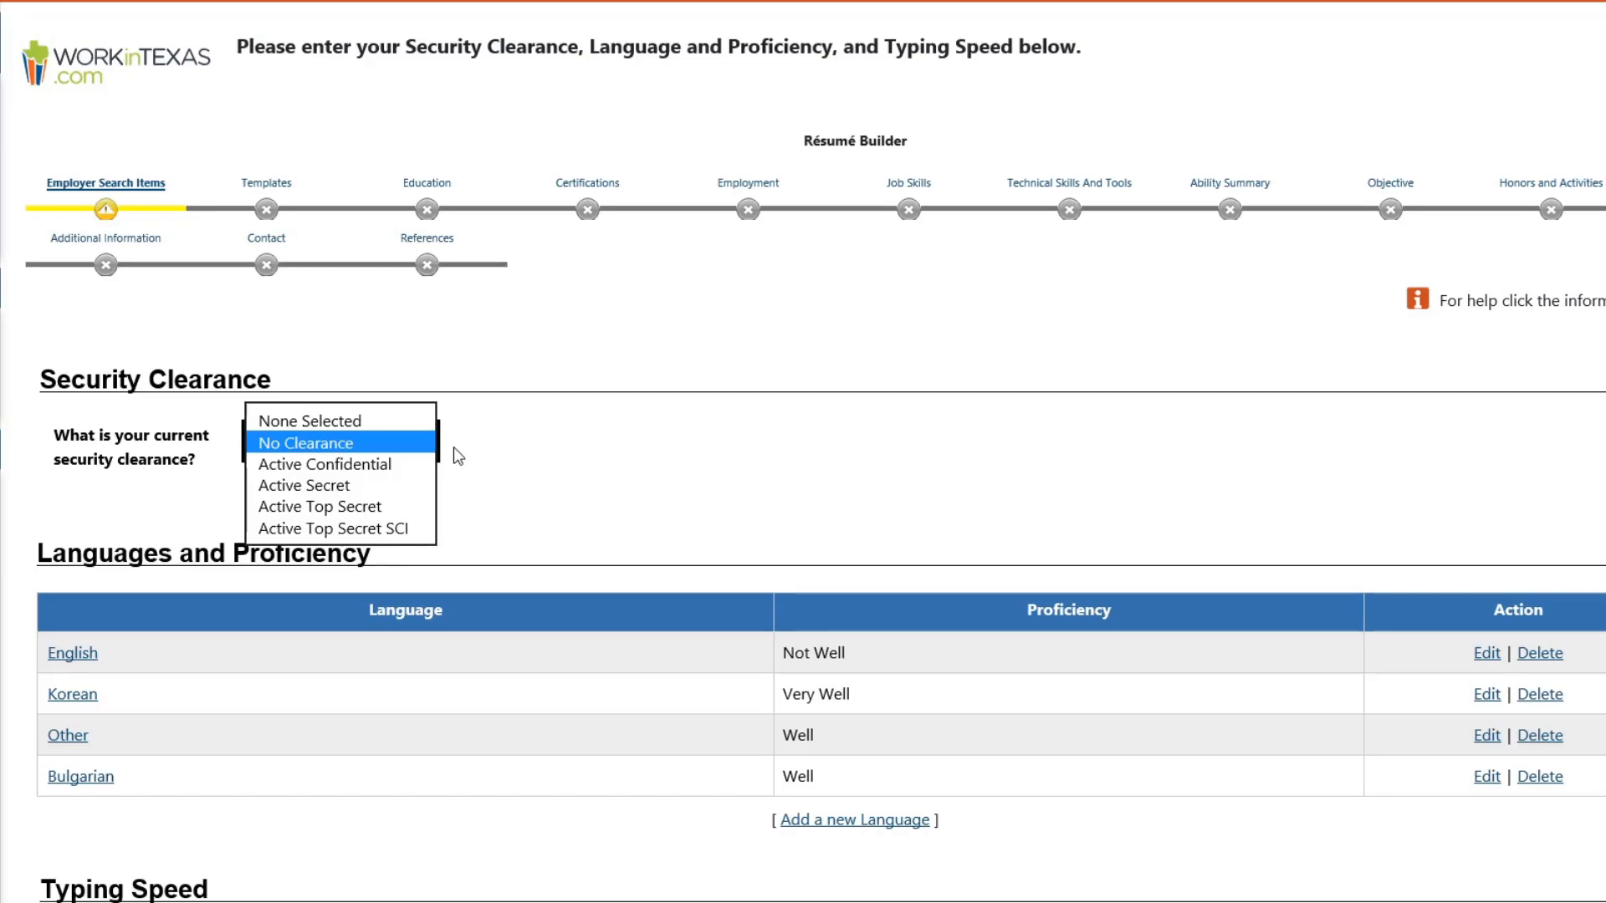
click(407, 443)
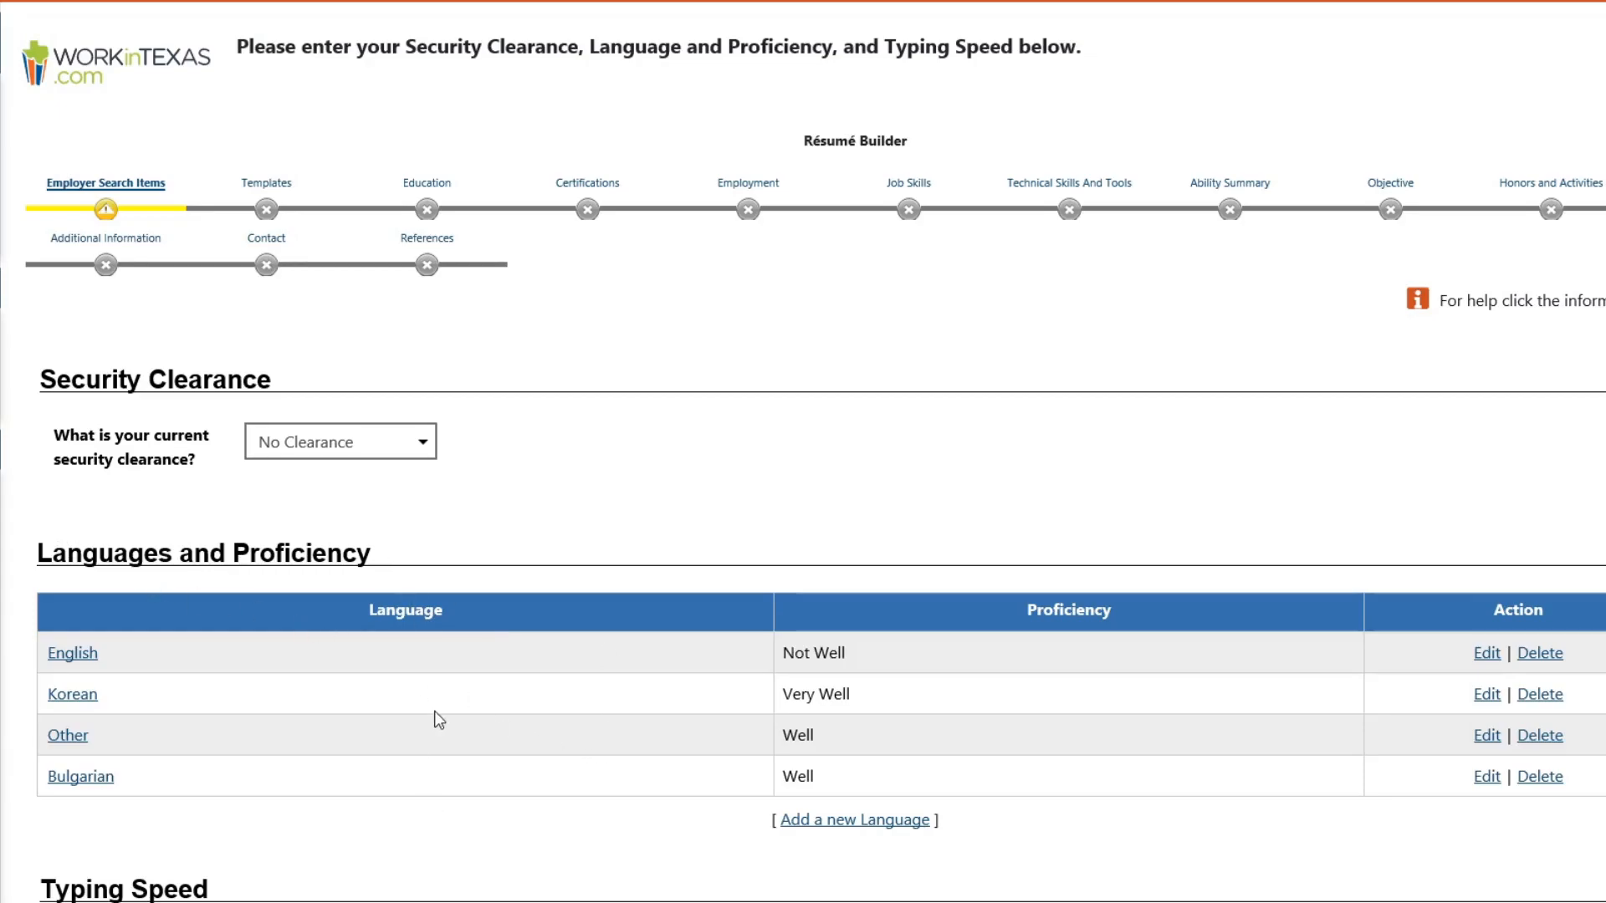
Step: Delete the Other and Bulgarian entries from the languages and proficiency list
click(1540, 736)
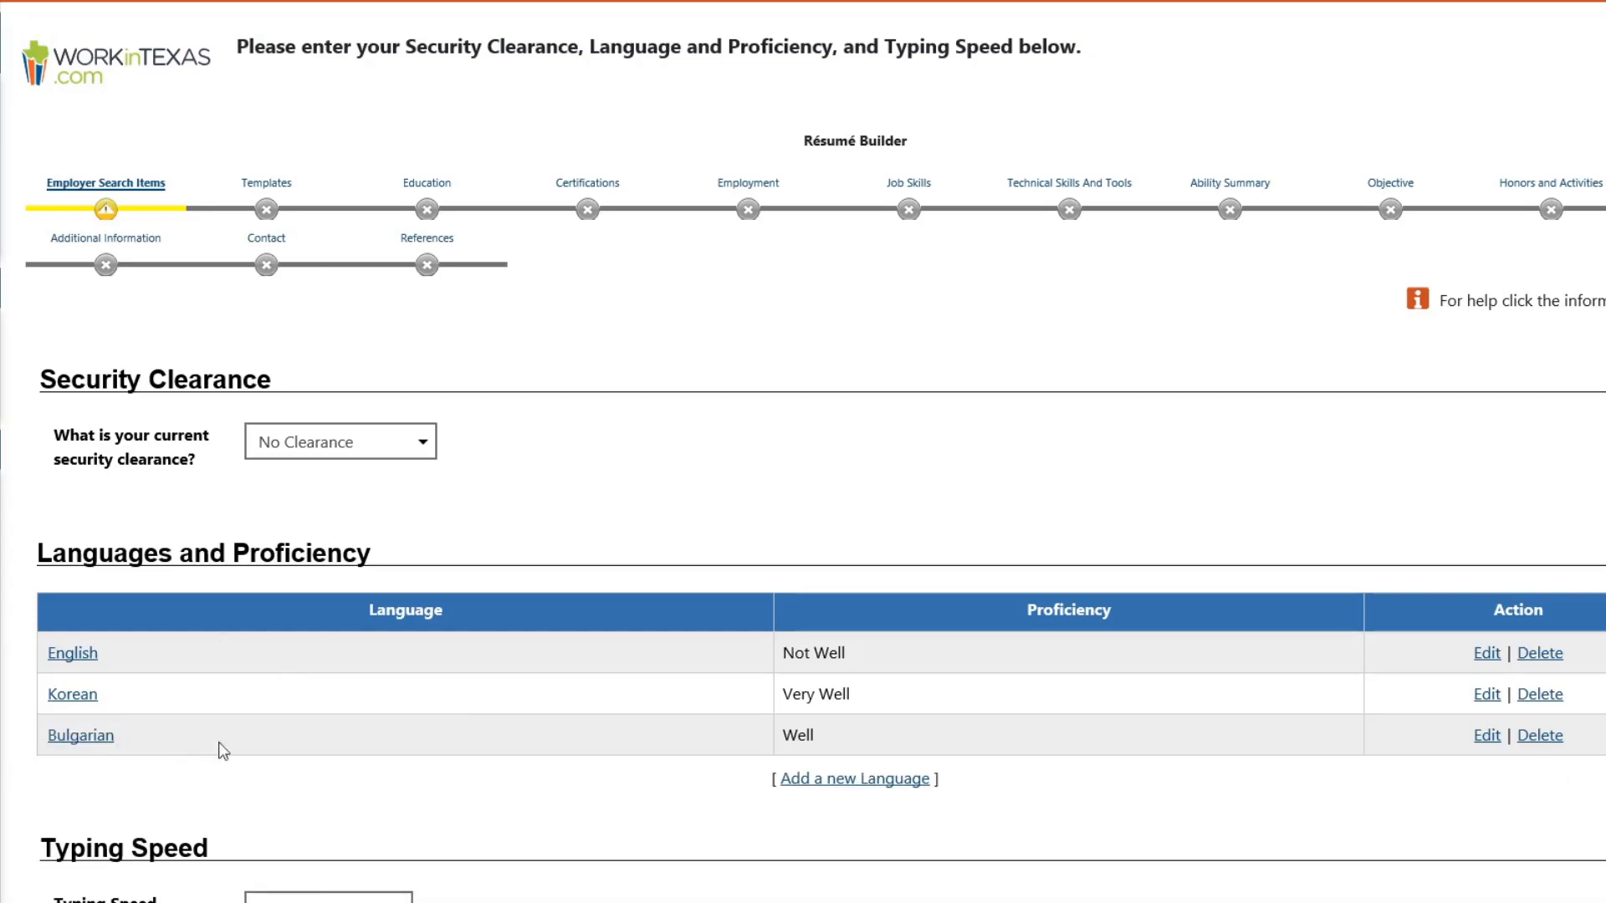
click(1537, 741)
click(1539, 737)
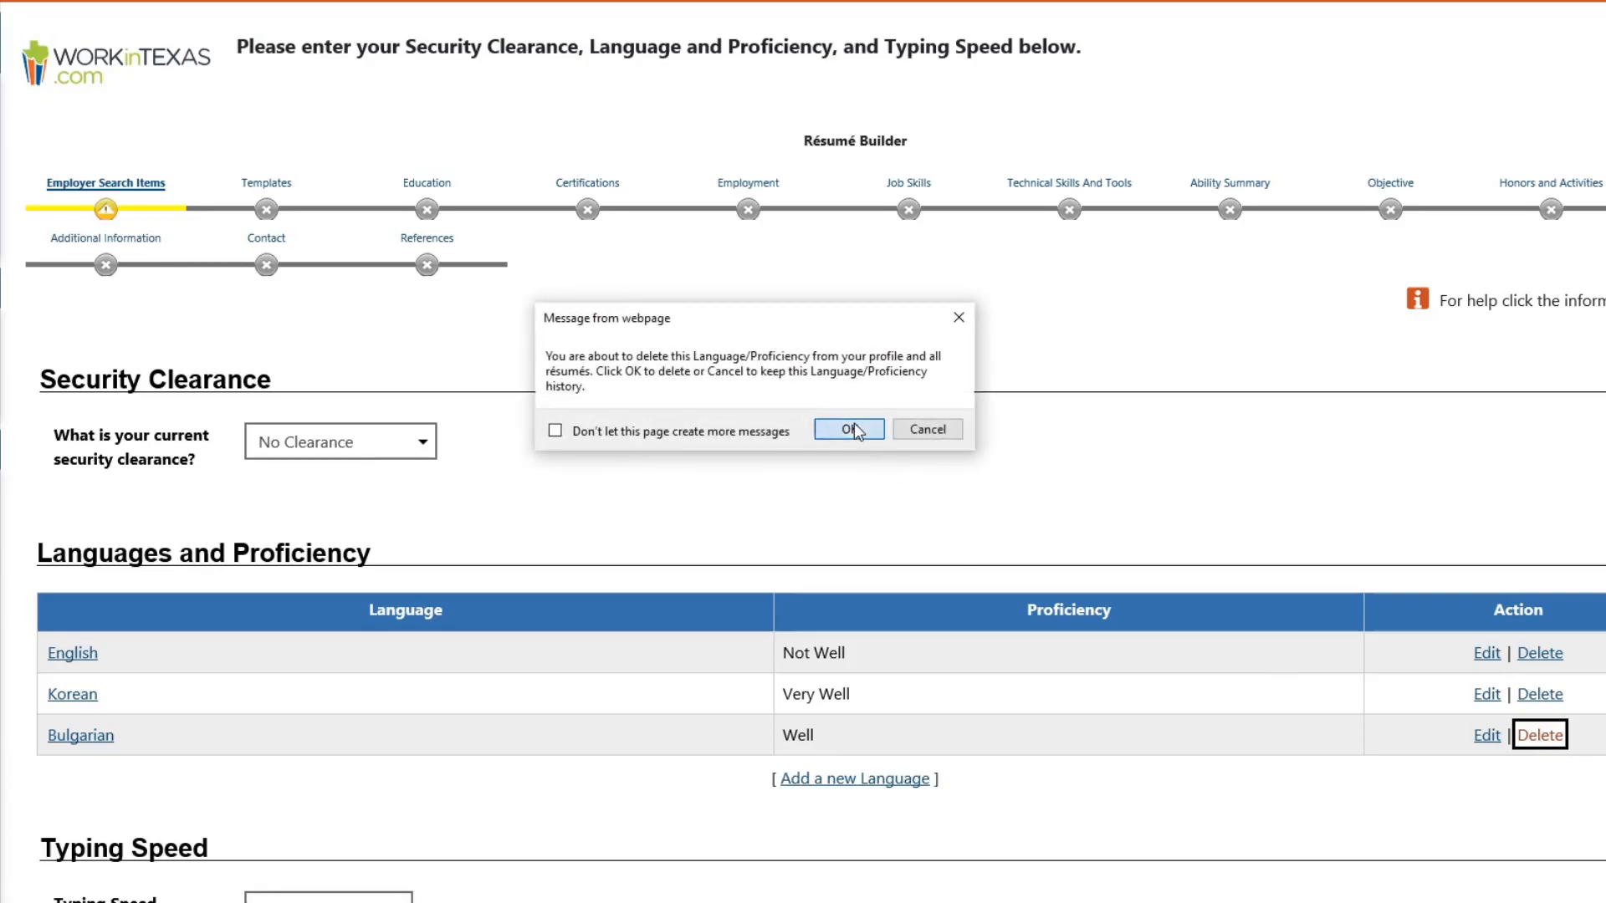
click(850, 430)
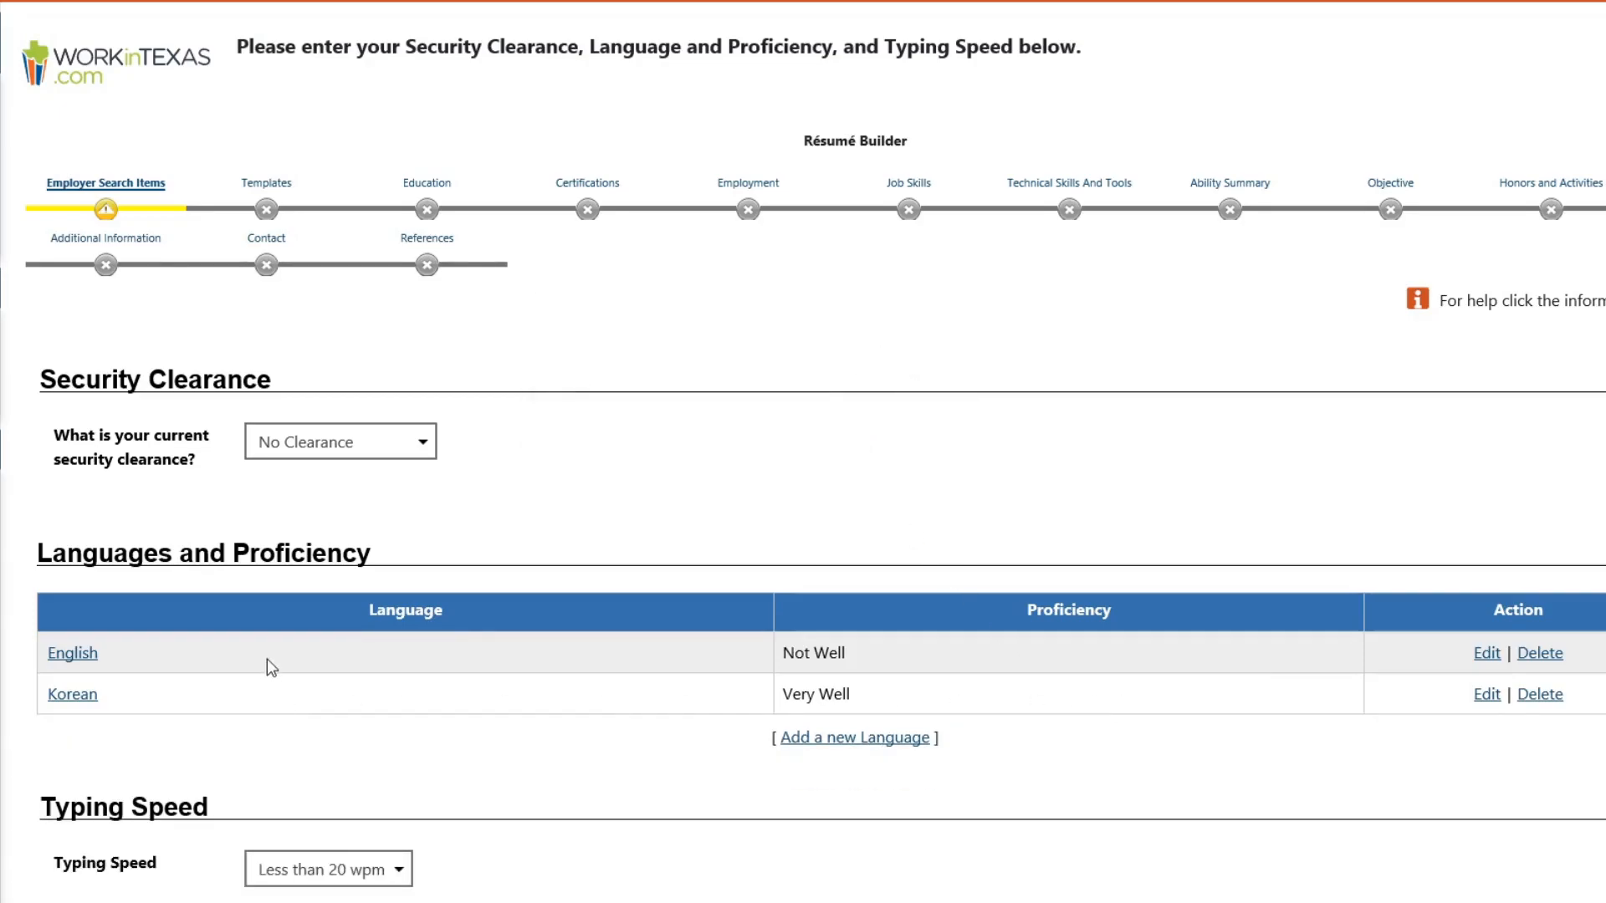
Step: Change the English language proficiency to Well and save the entry
click(1482, 661)
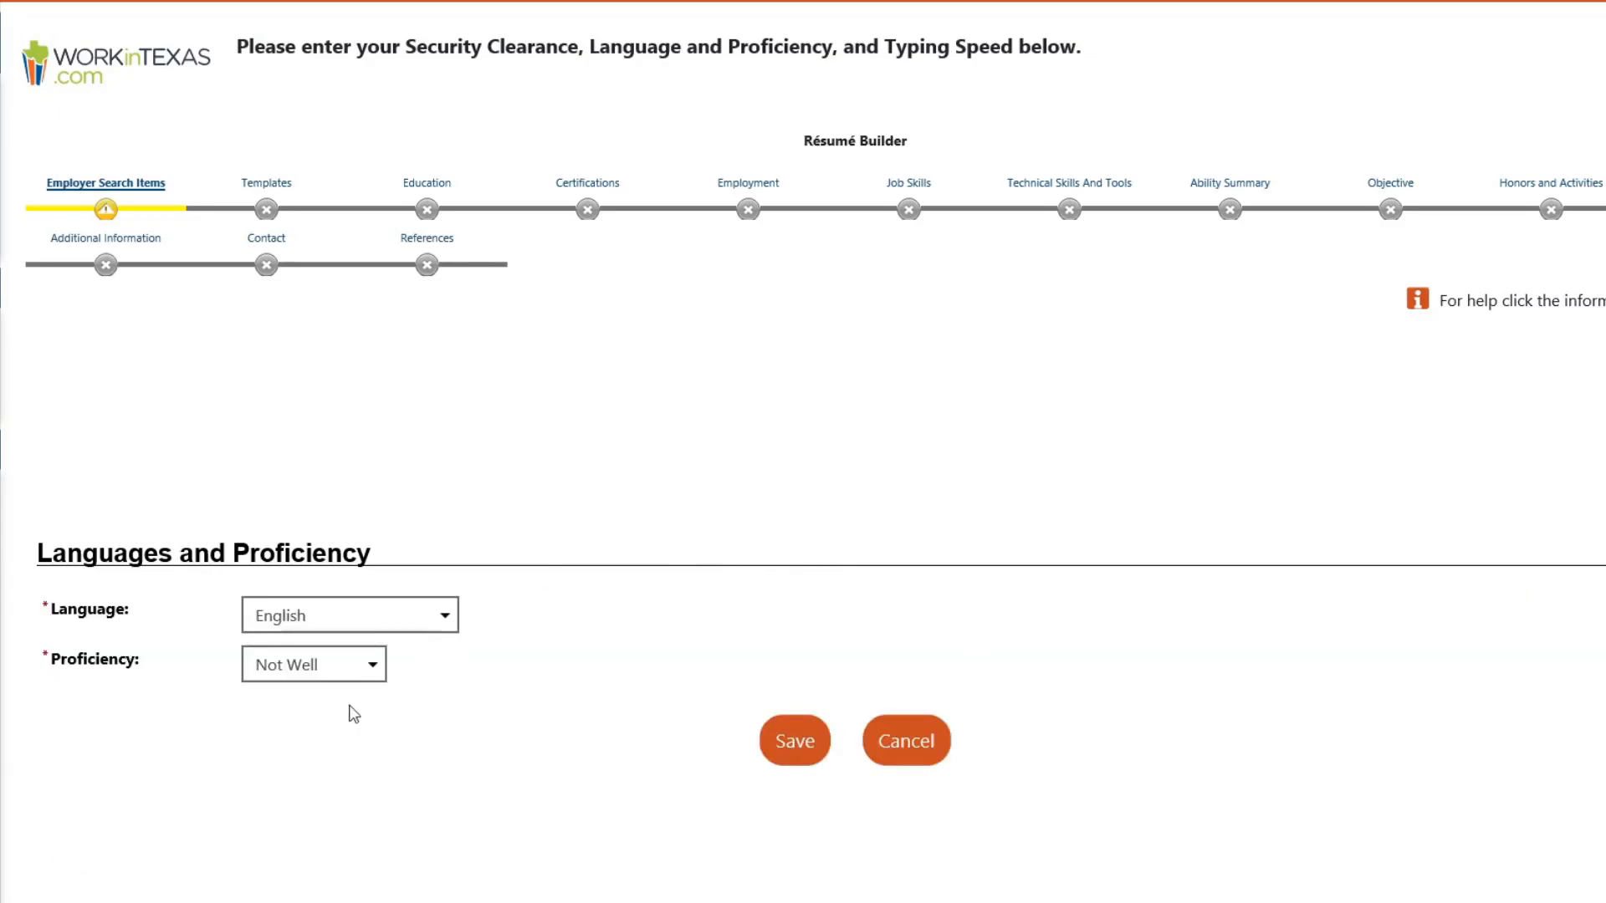
click(348, 665)
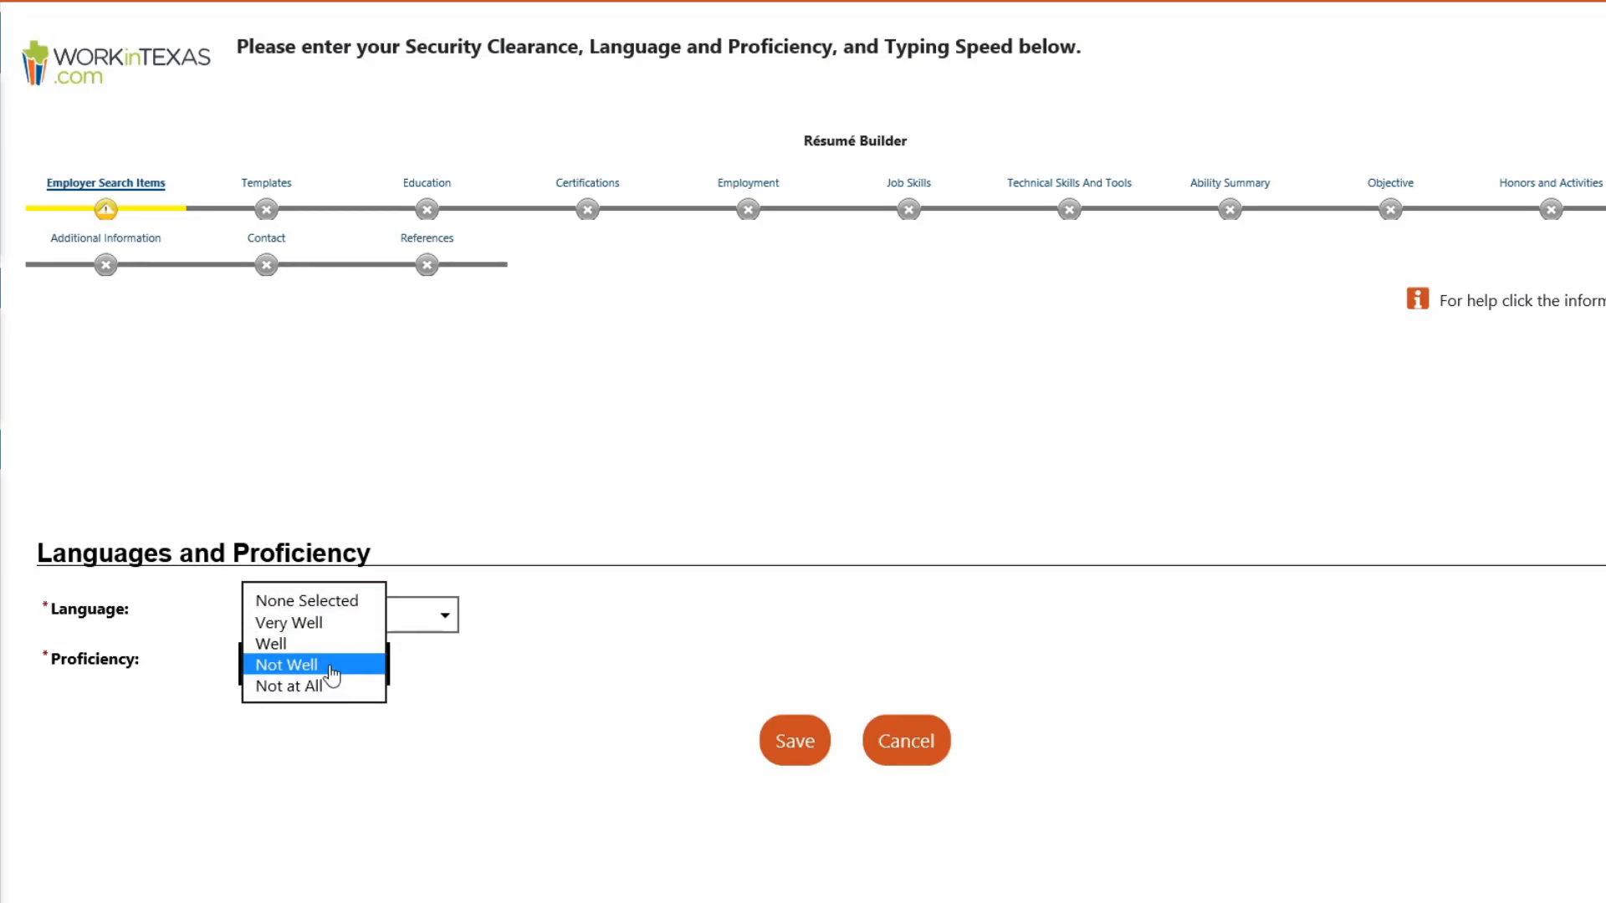
click(309, 645)
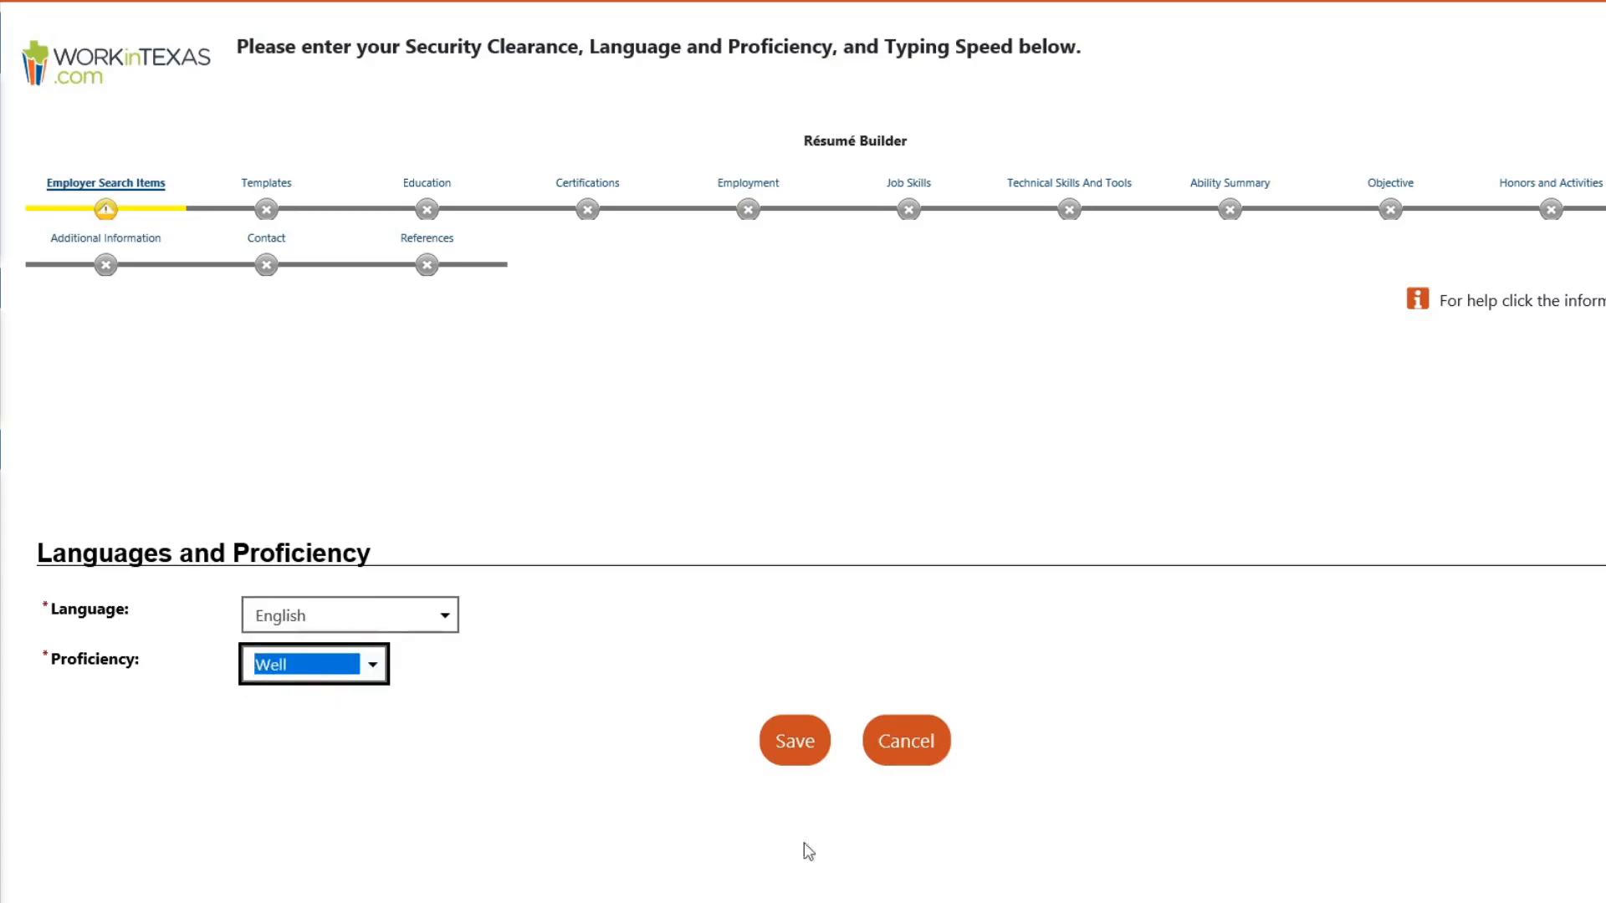
click(383, 692)
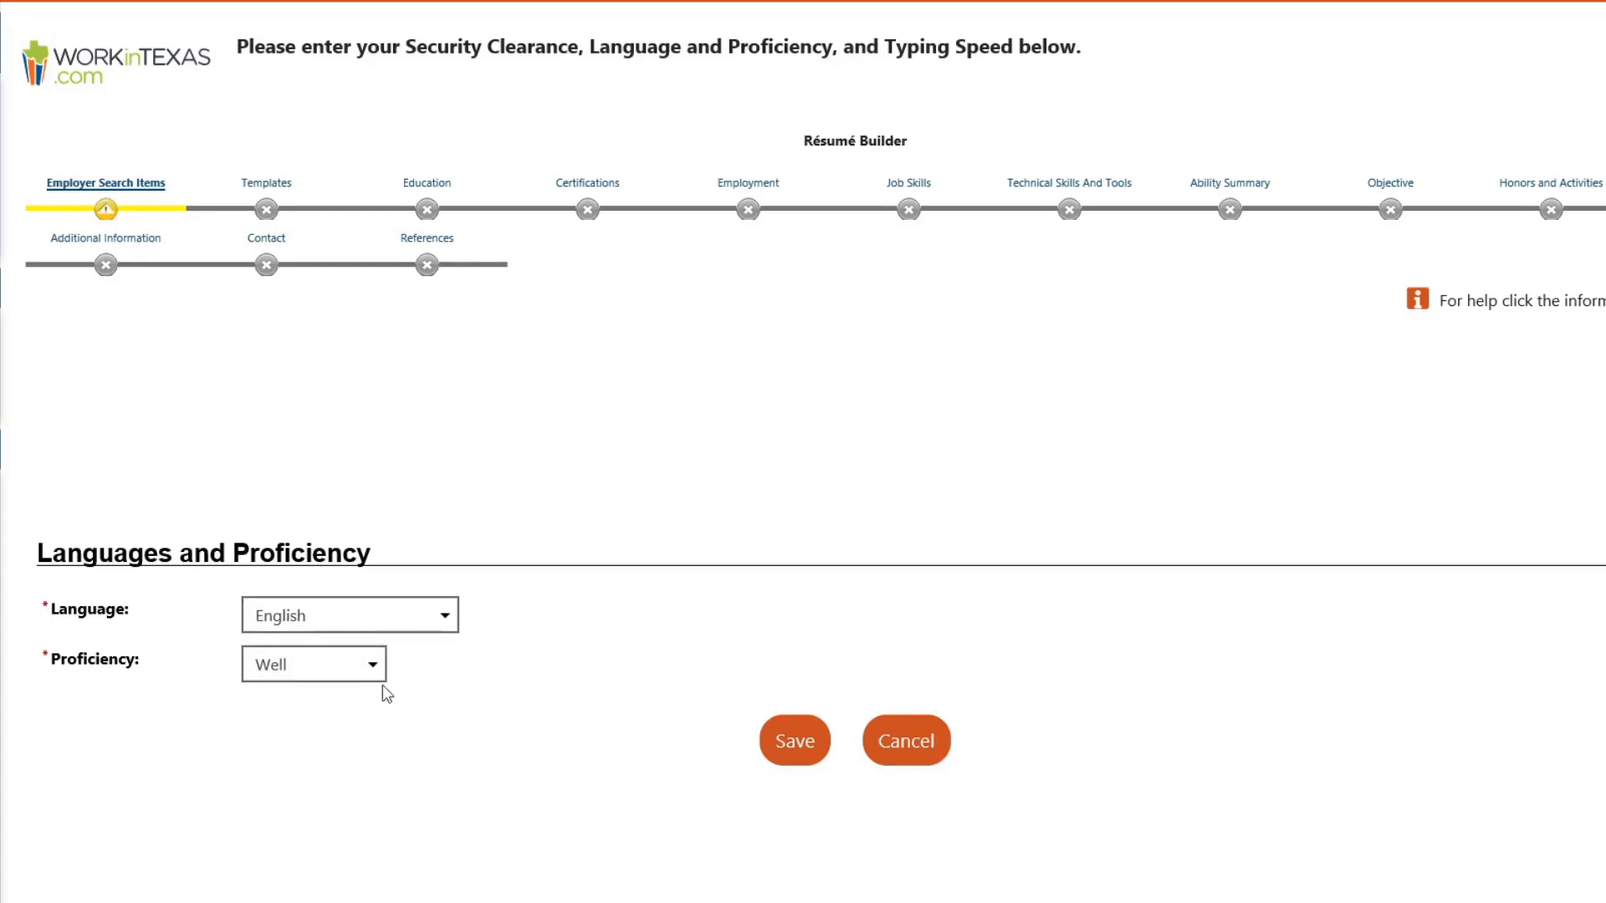
click(784, 752)
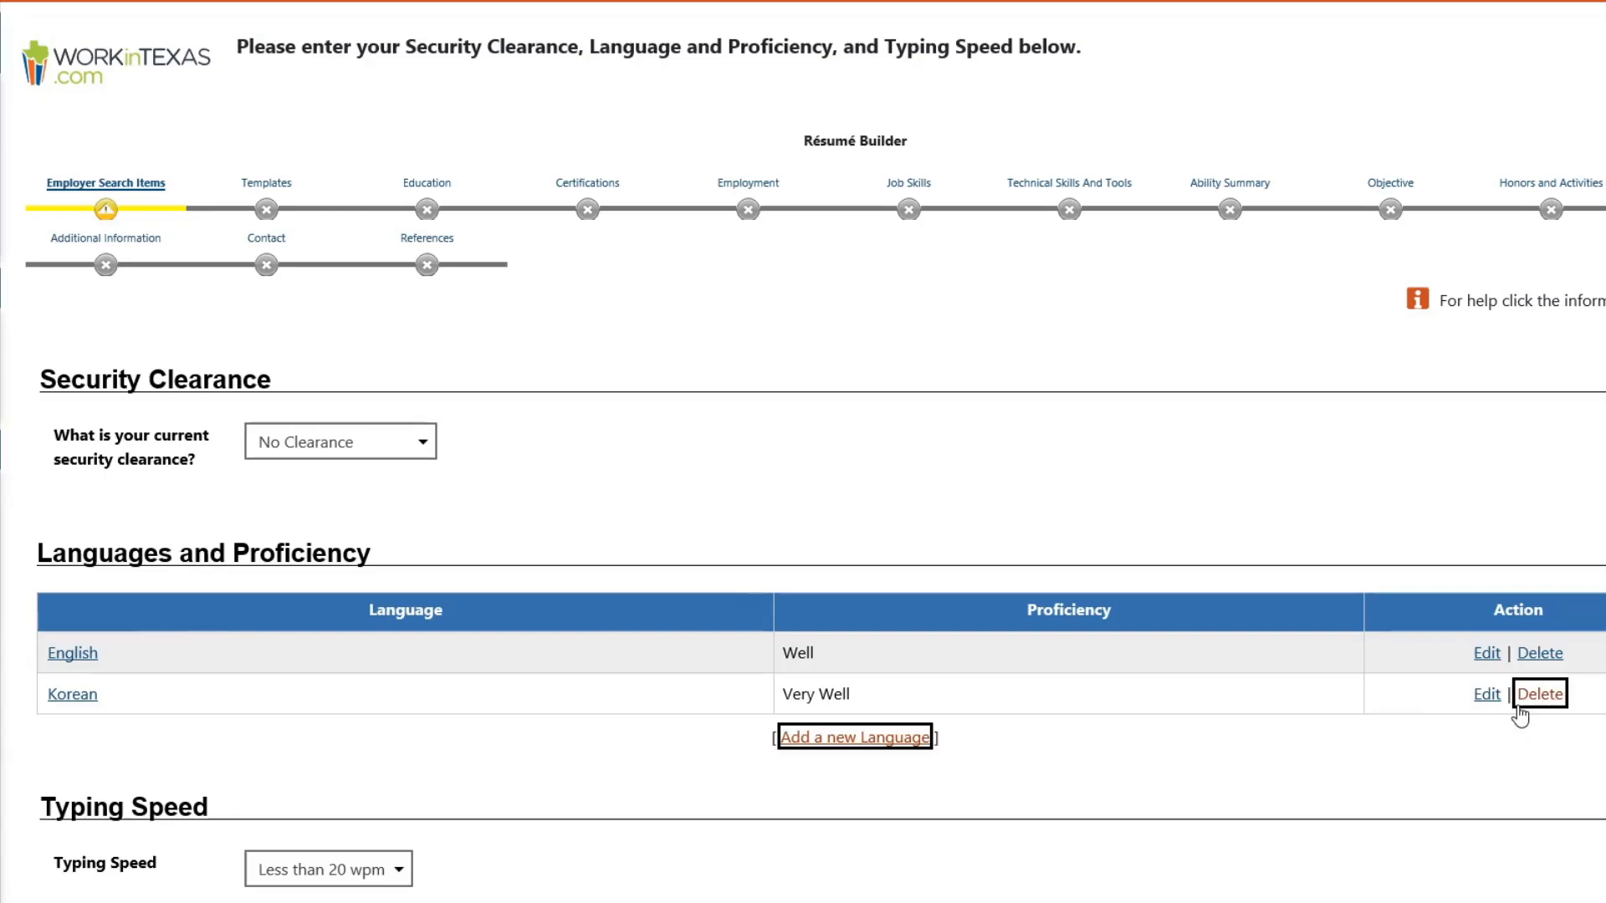
Step: Change the Korean language proficiency to Well and save the entry
click(1486, 695)
click(335, 661)
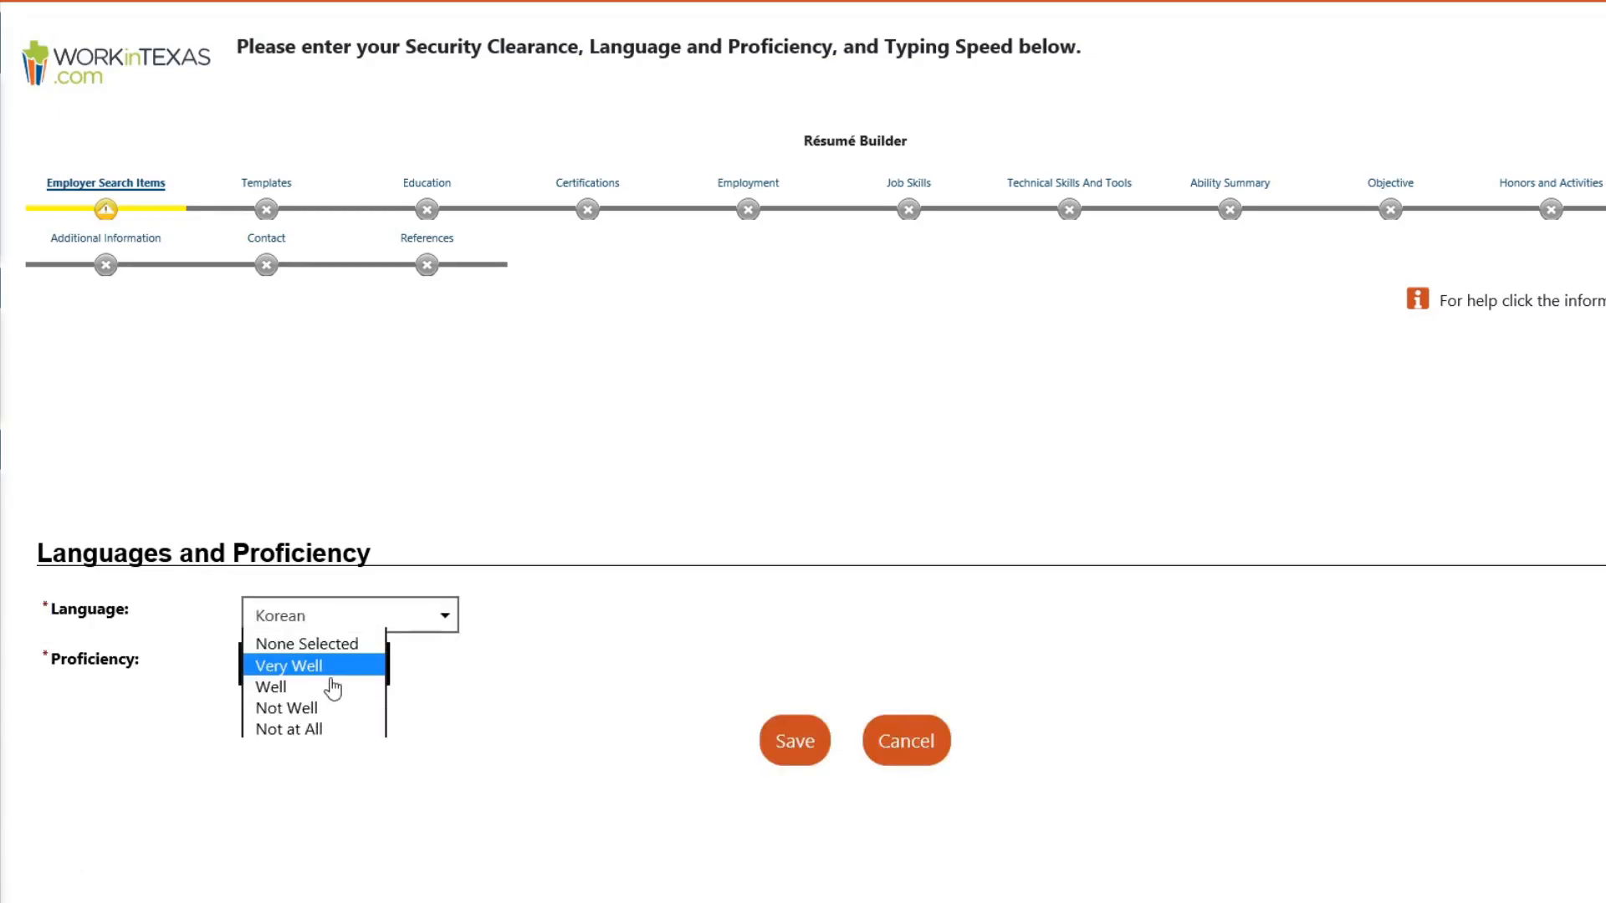
click(333, 687)
click(787, 753)
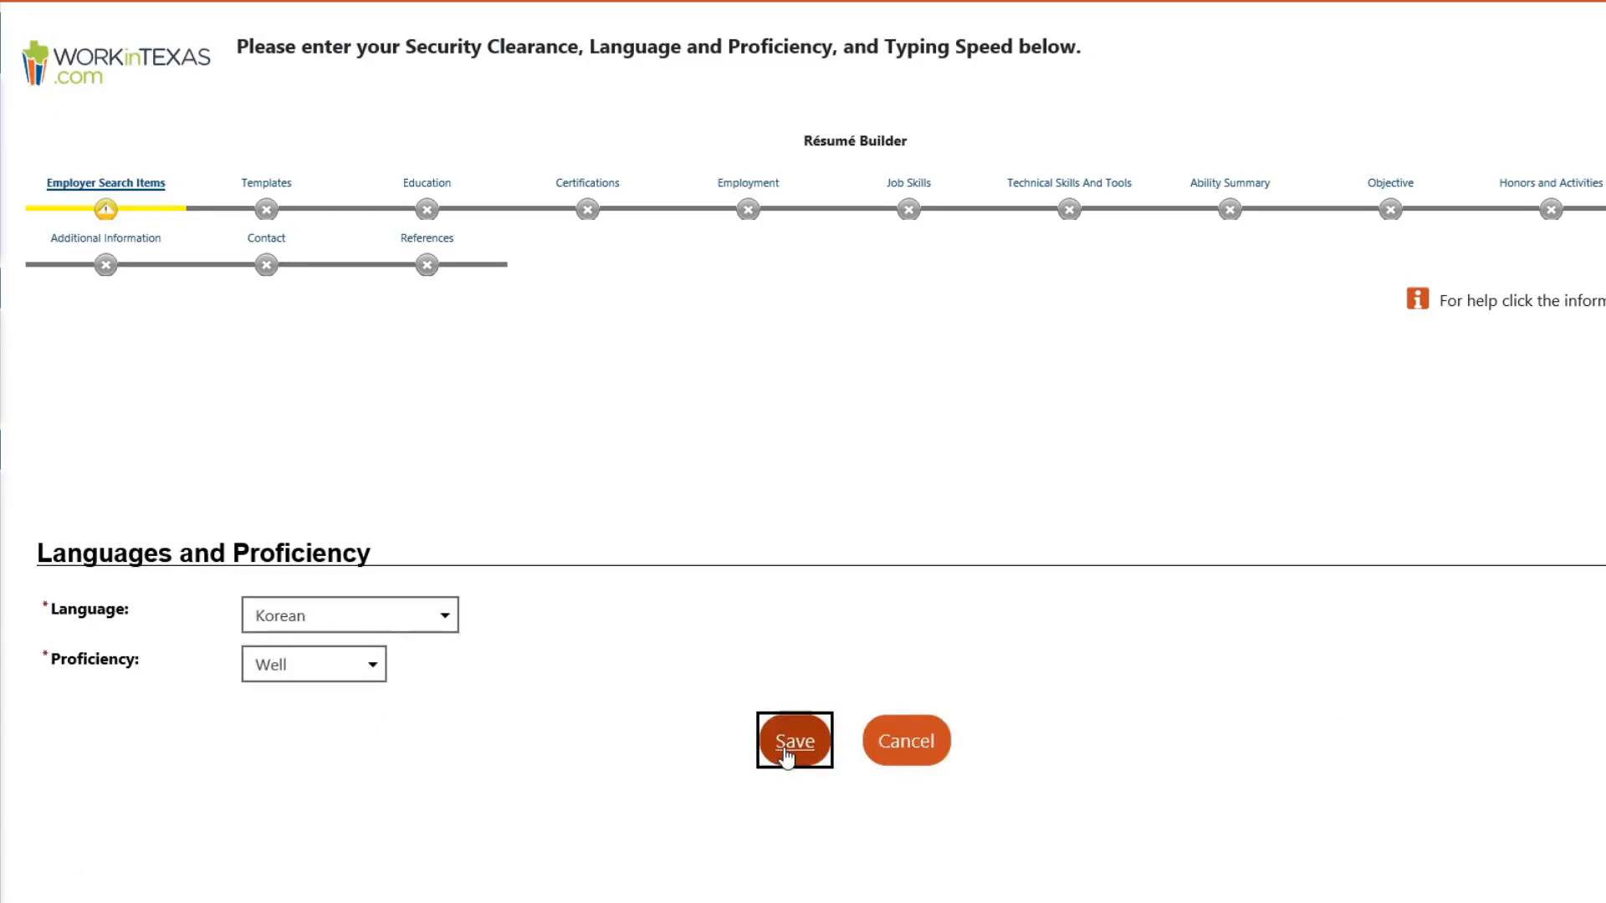
Step: Add Chinese as a new language with the proficiency Well and save it
click(884, 738)
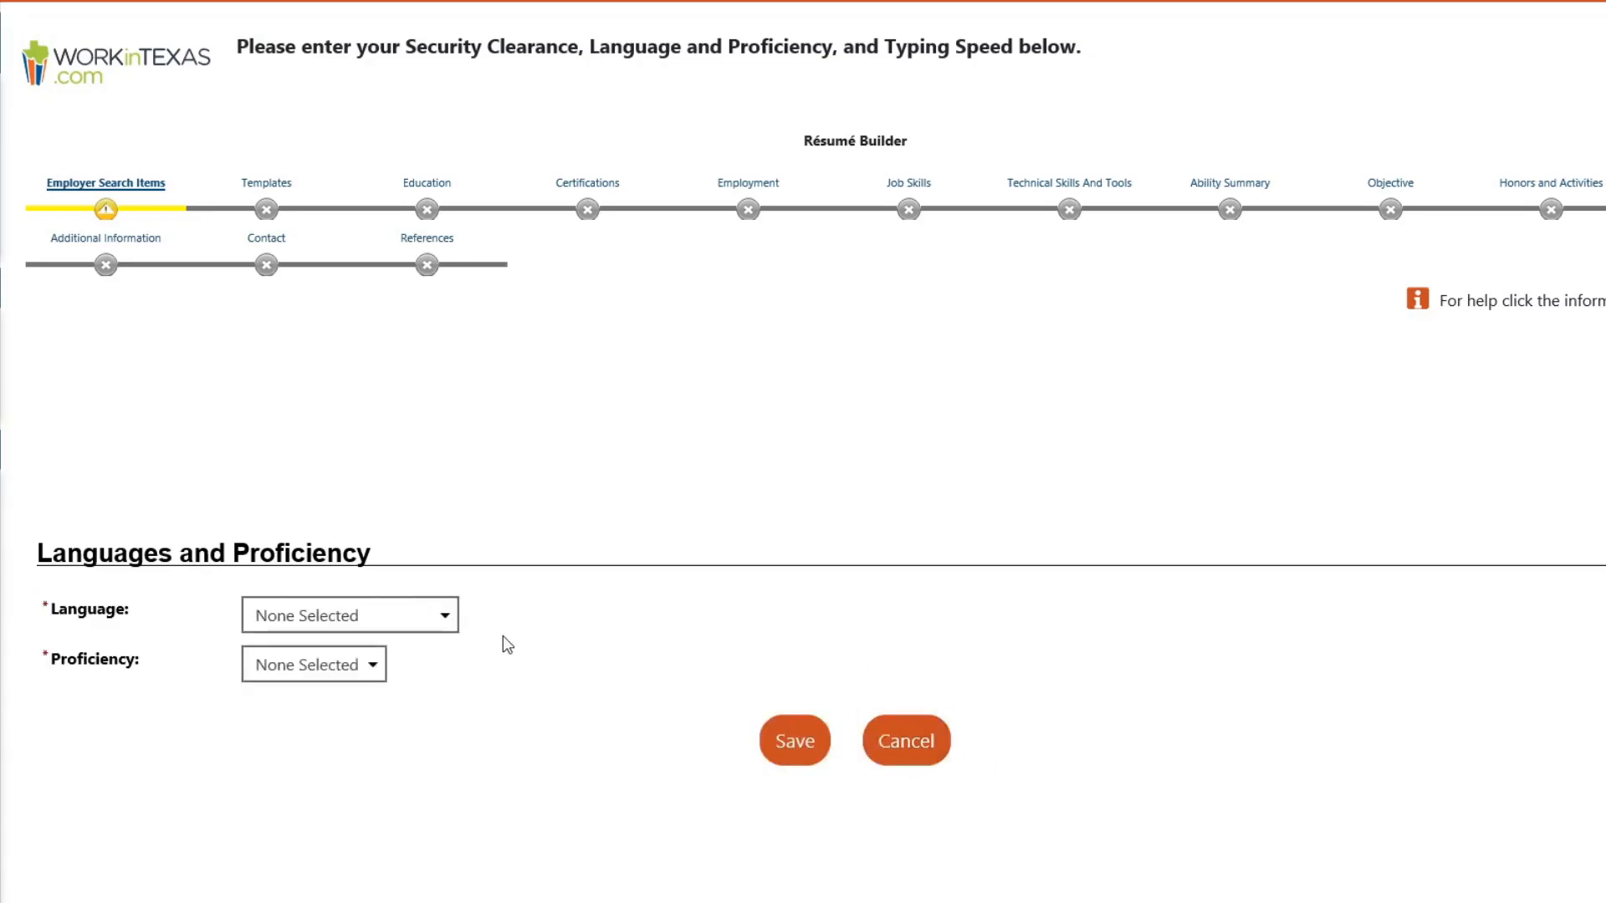
click(393, 617)
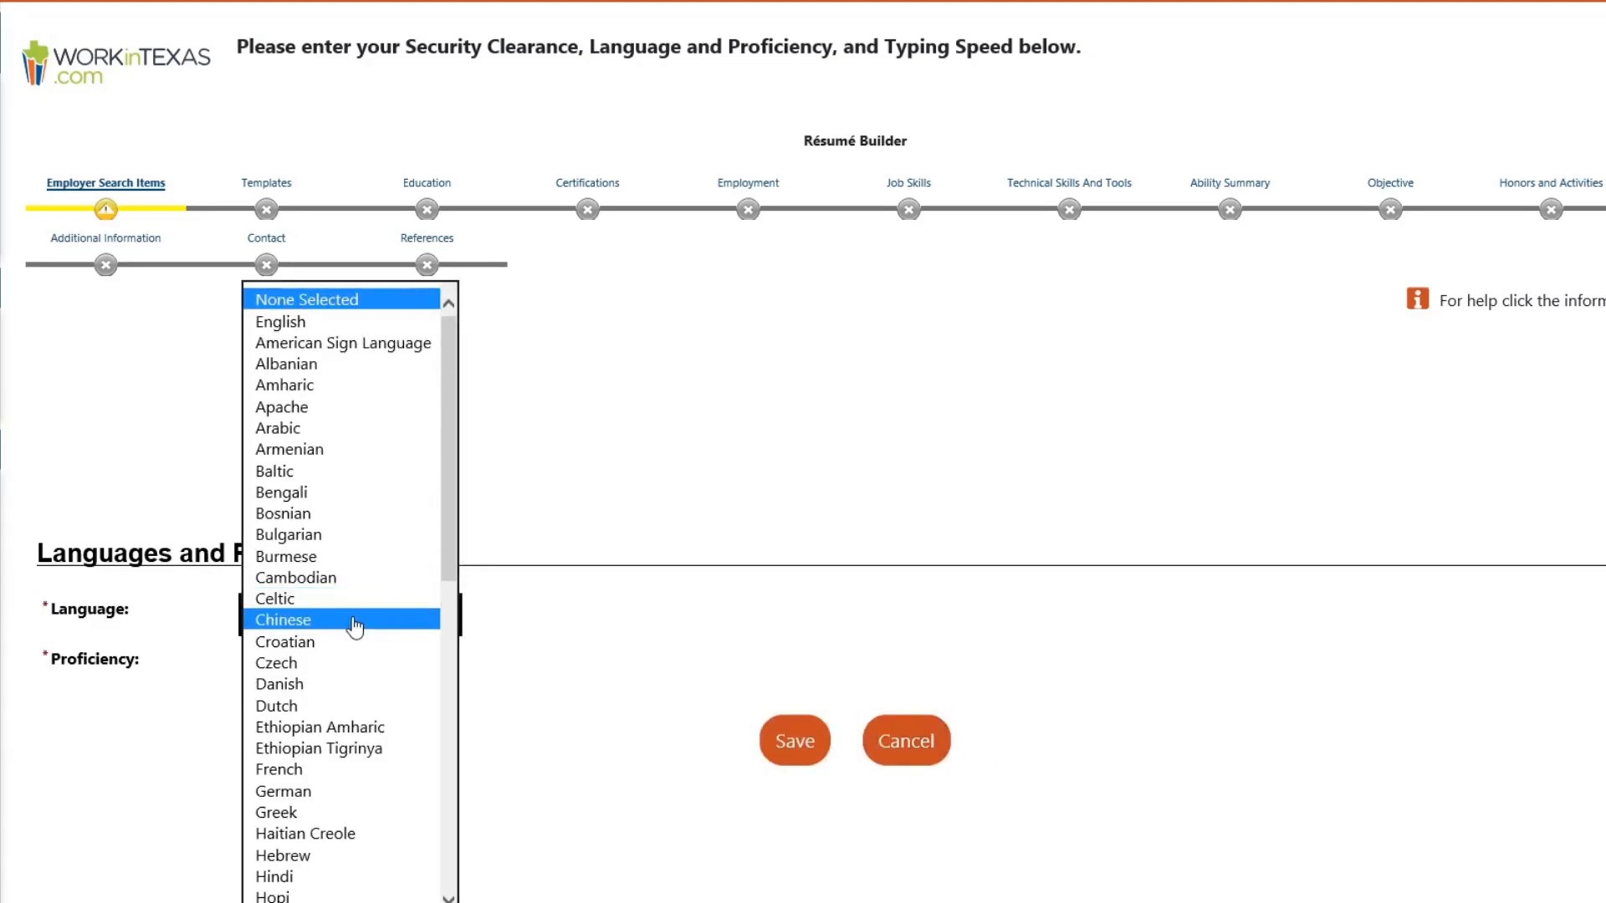
click(356, 624)
click(381, 679)
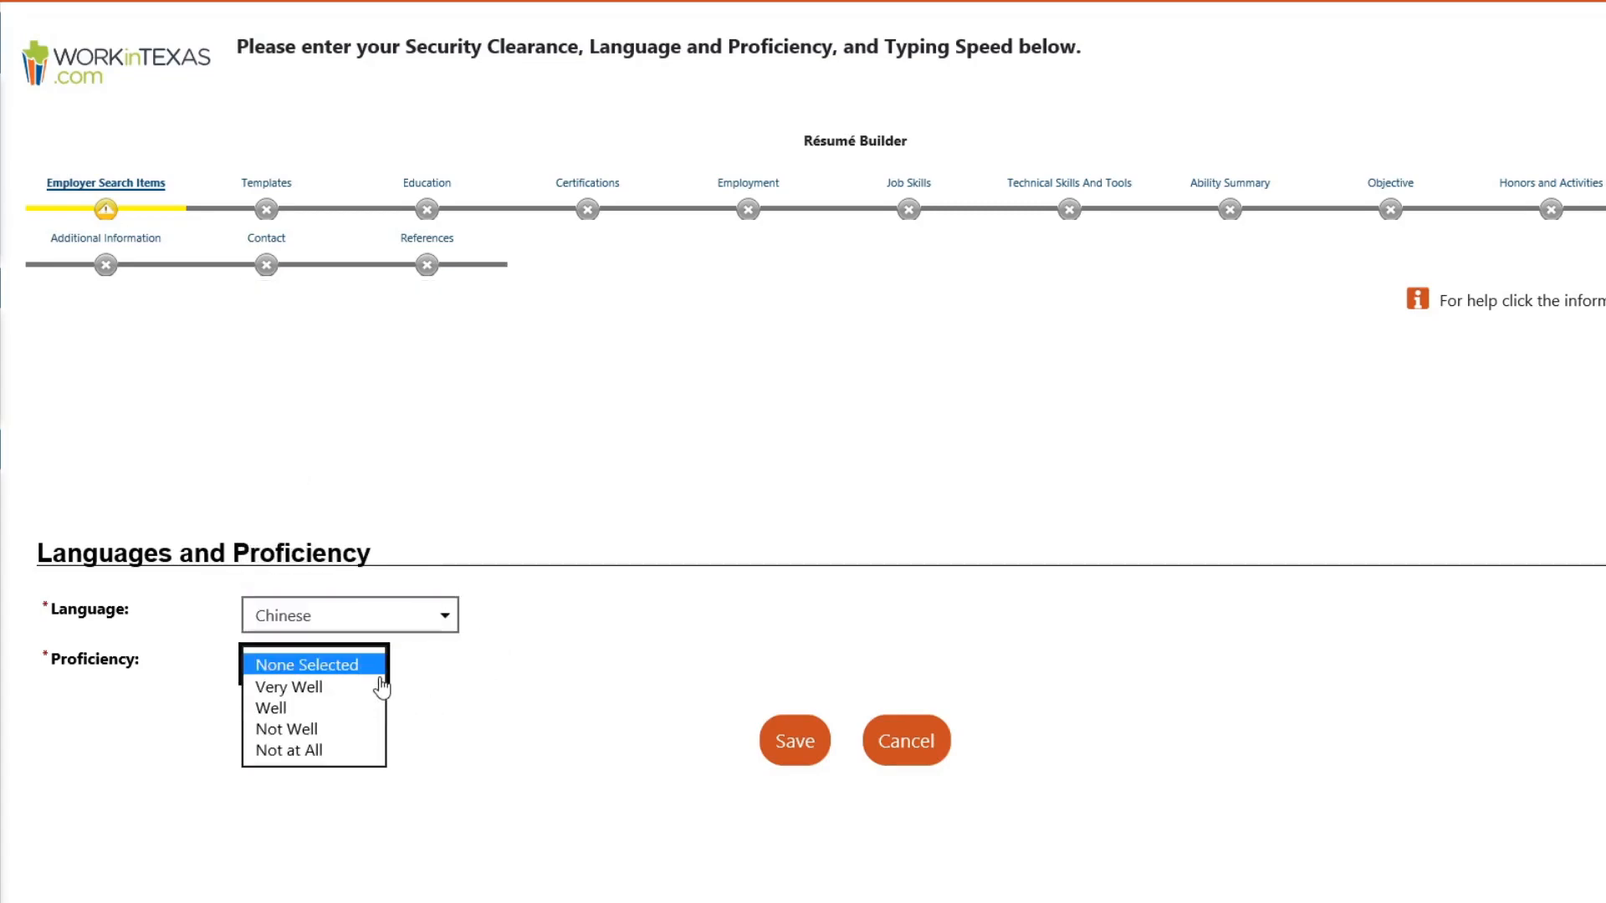
click(297, 708)
click(795, 741)
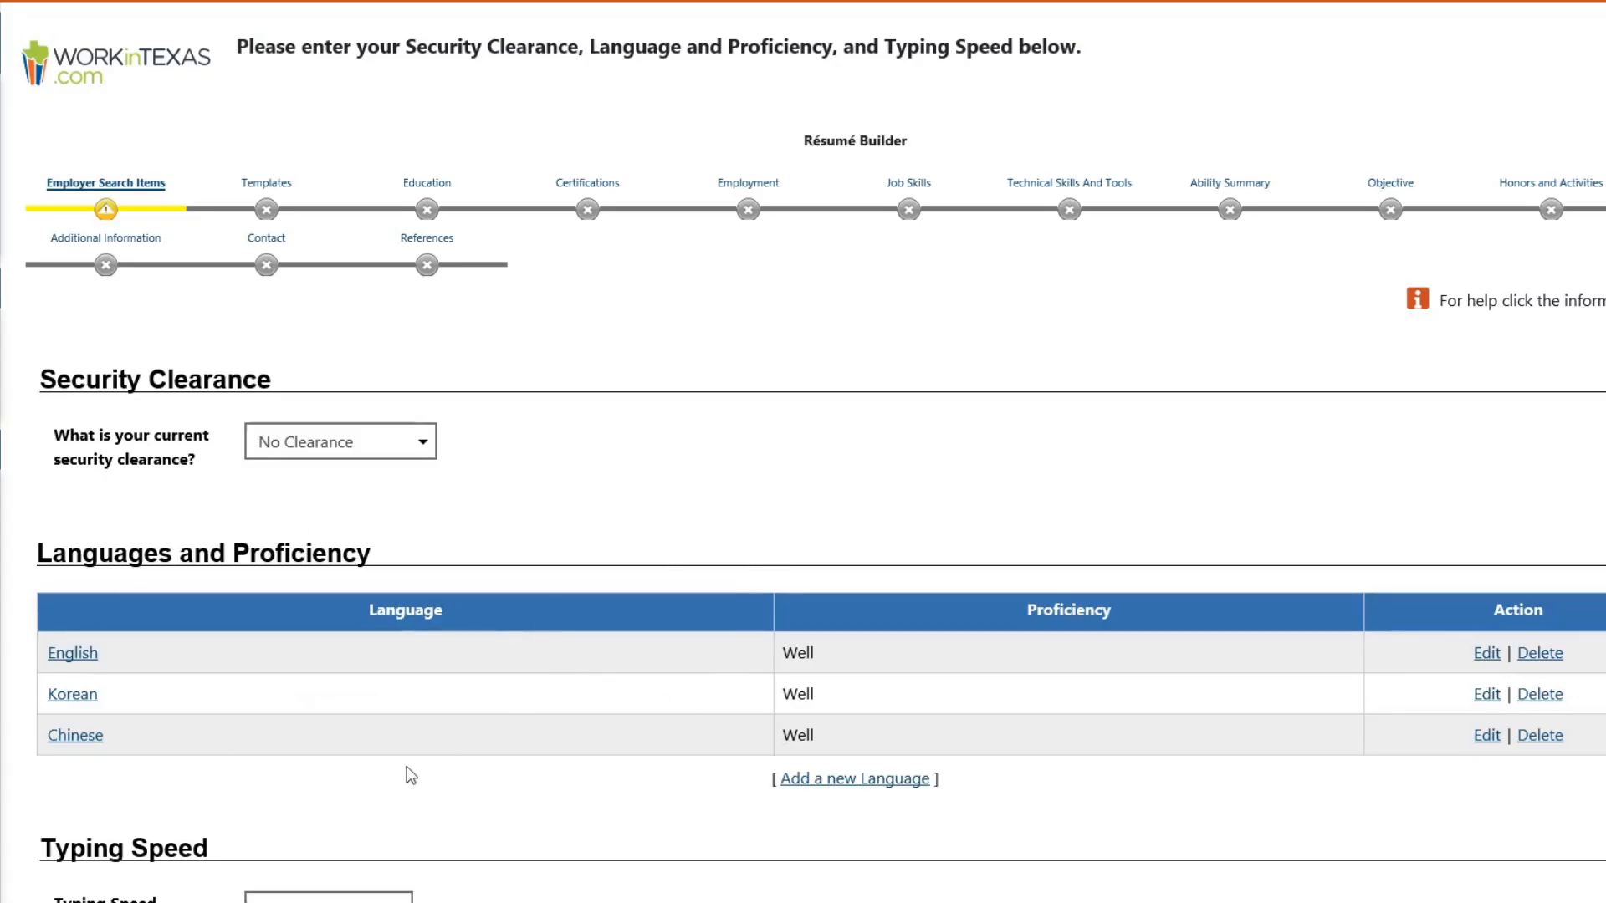
Step: Look up an online typing speed check, open TypingTest.com and start its 1 minute text test
scroll(594, 741, down, 4)
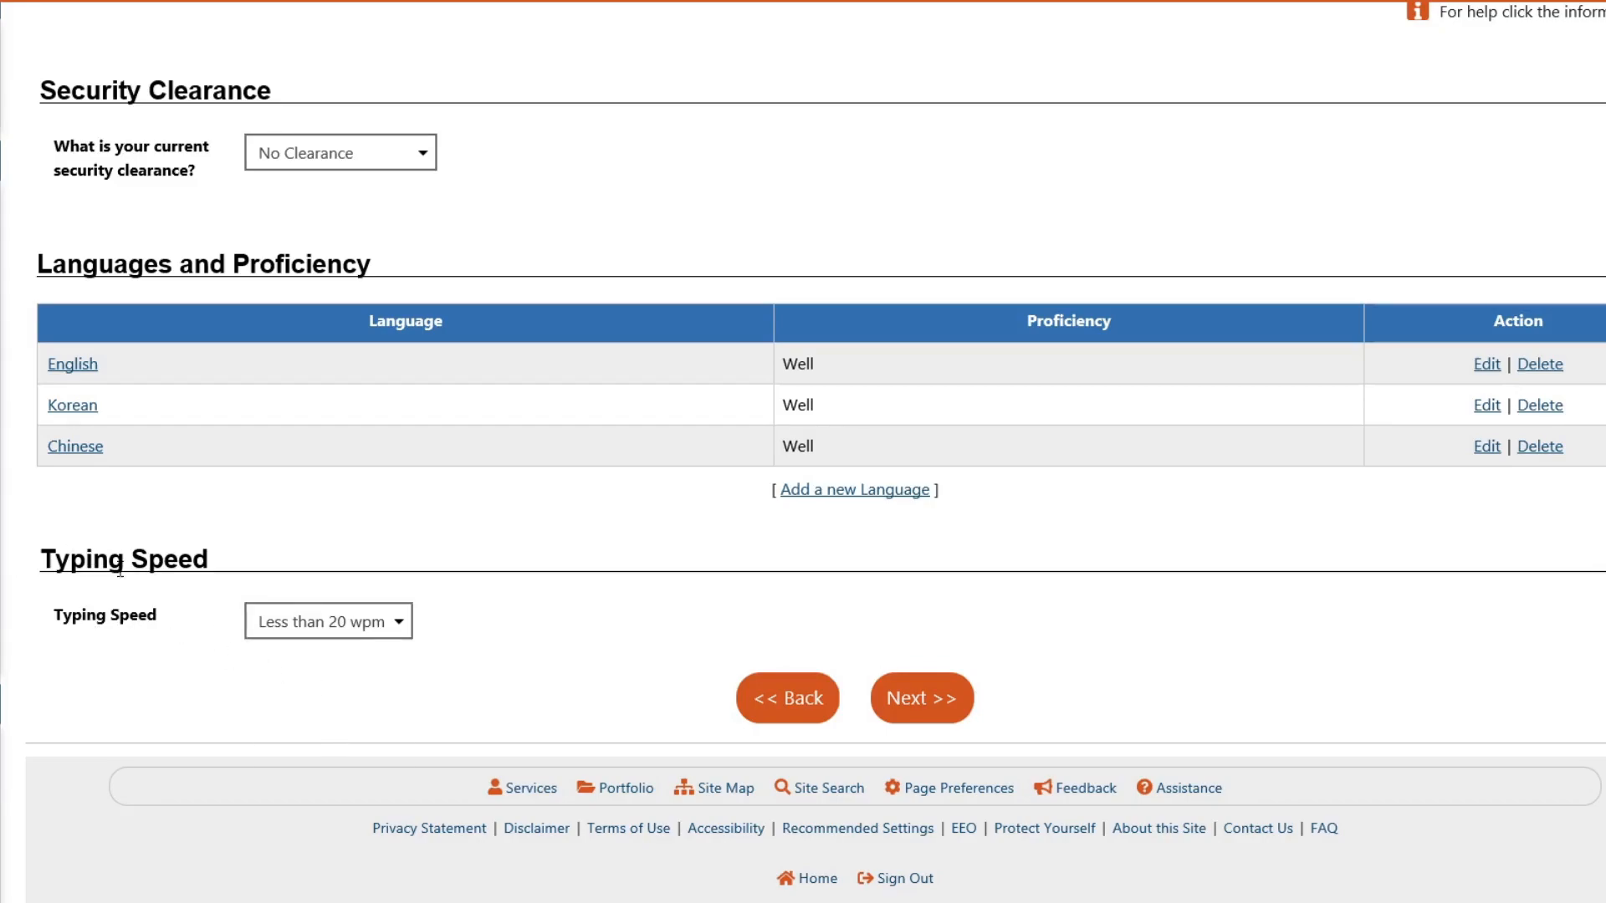
drag(37, 560, 222, 549)
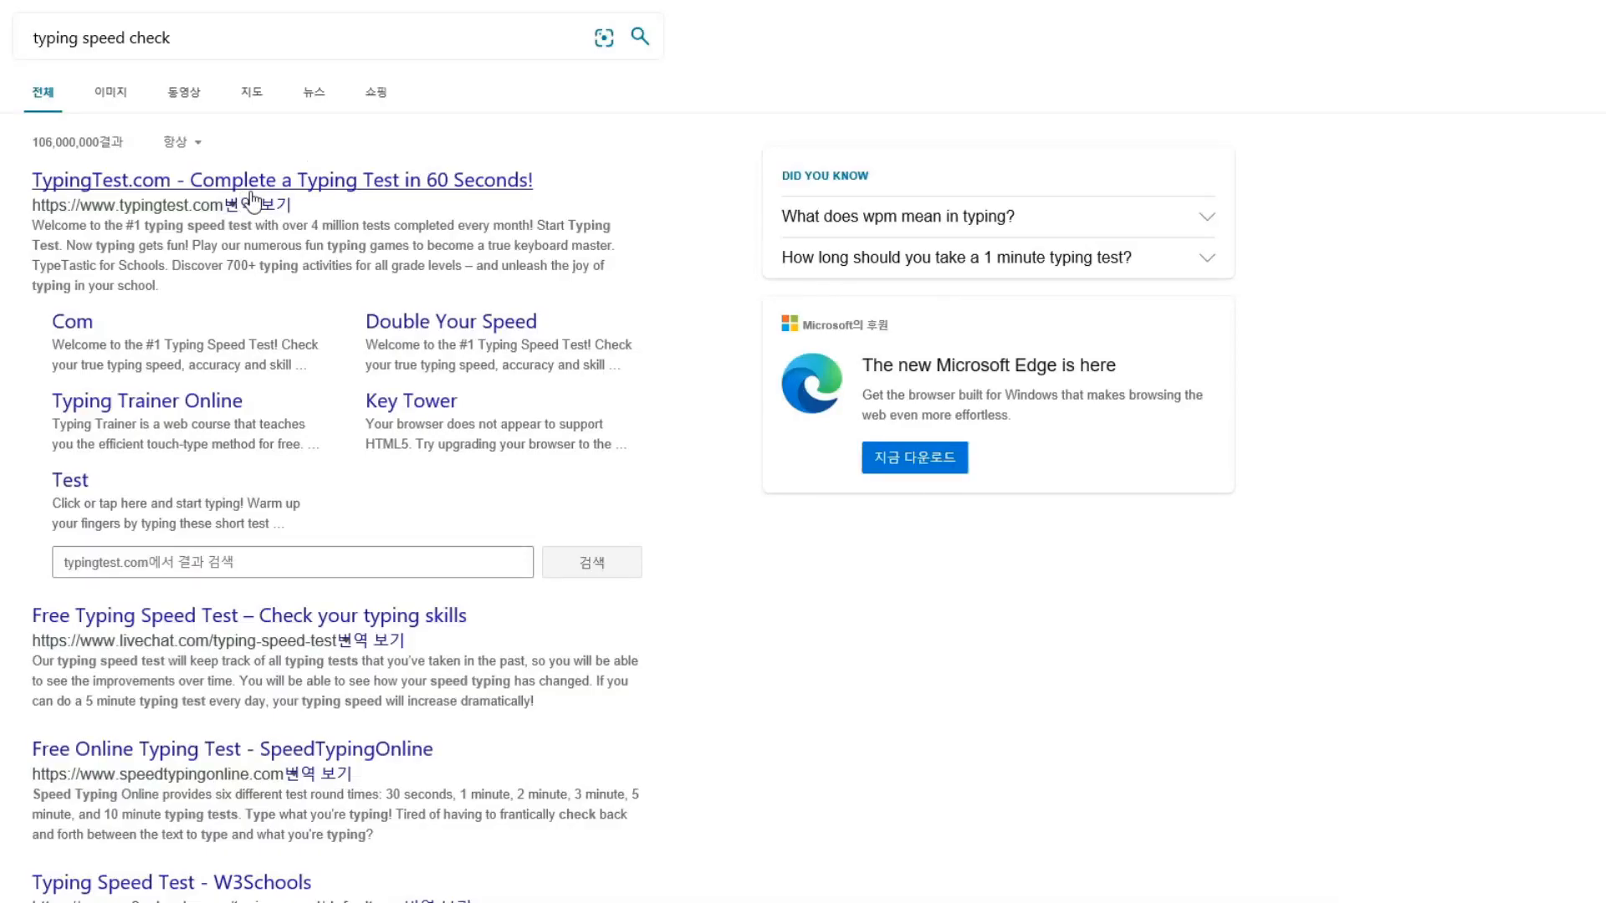
click(251, 200)
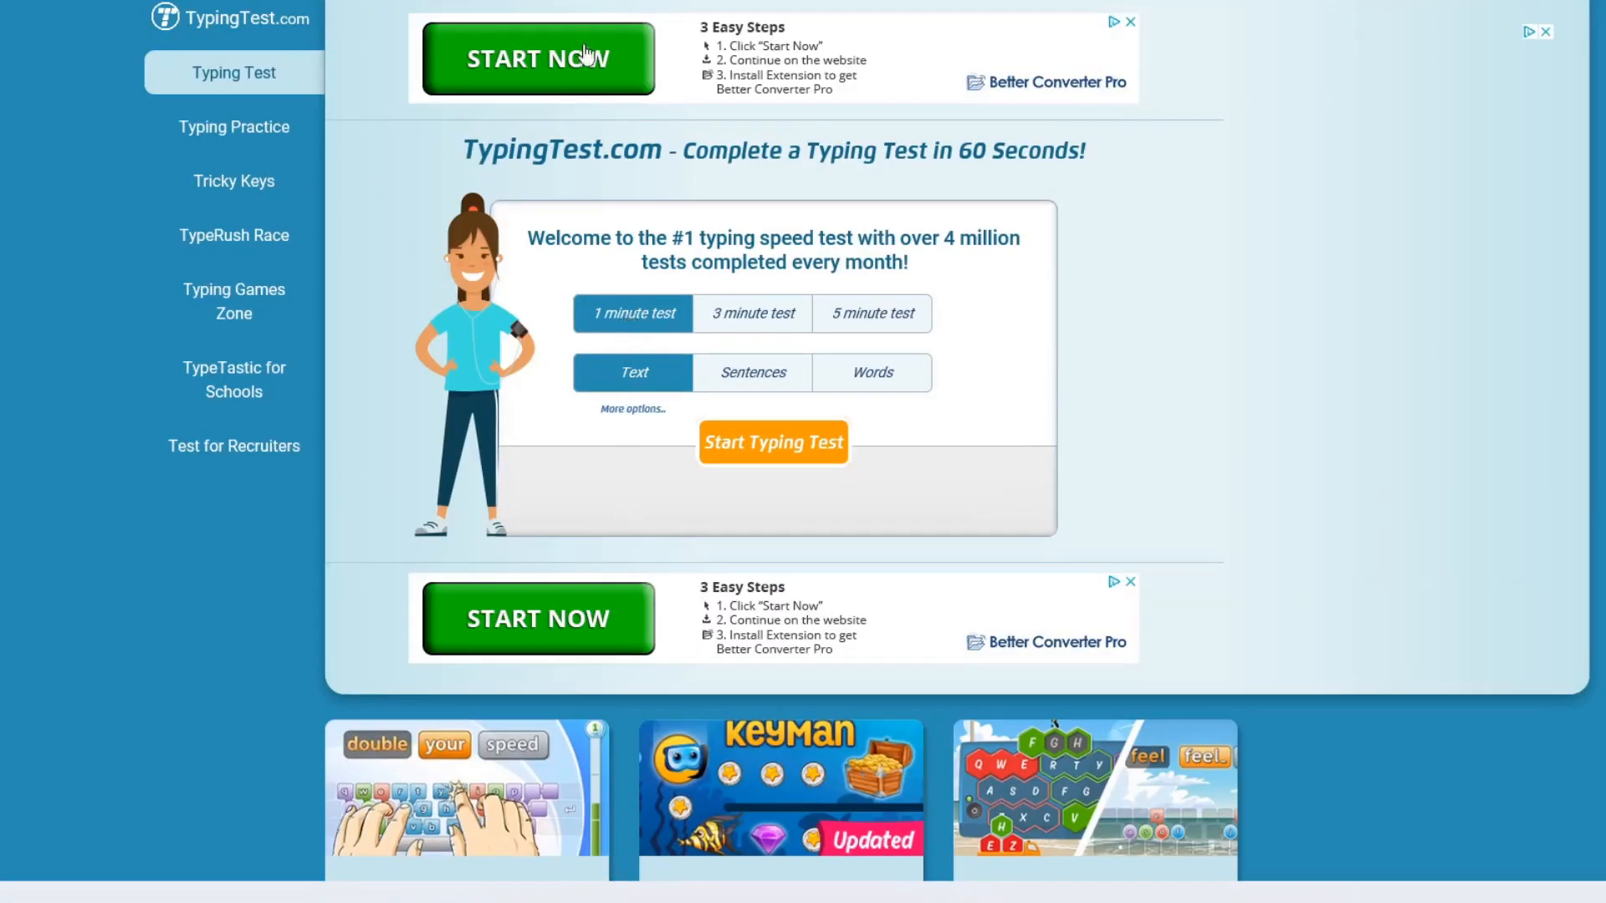
click(771, 451)
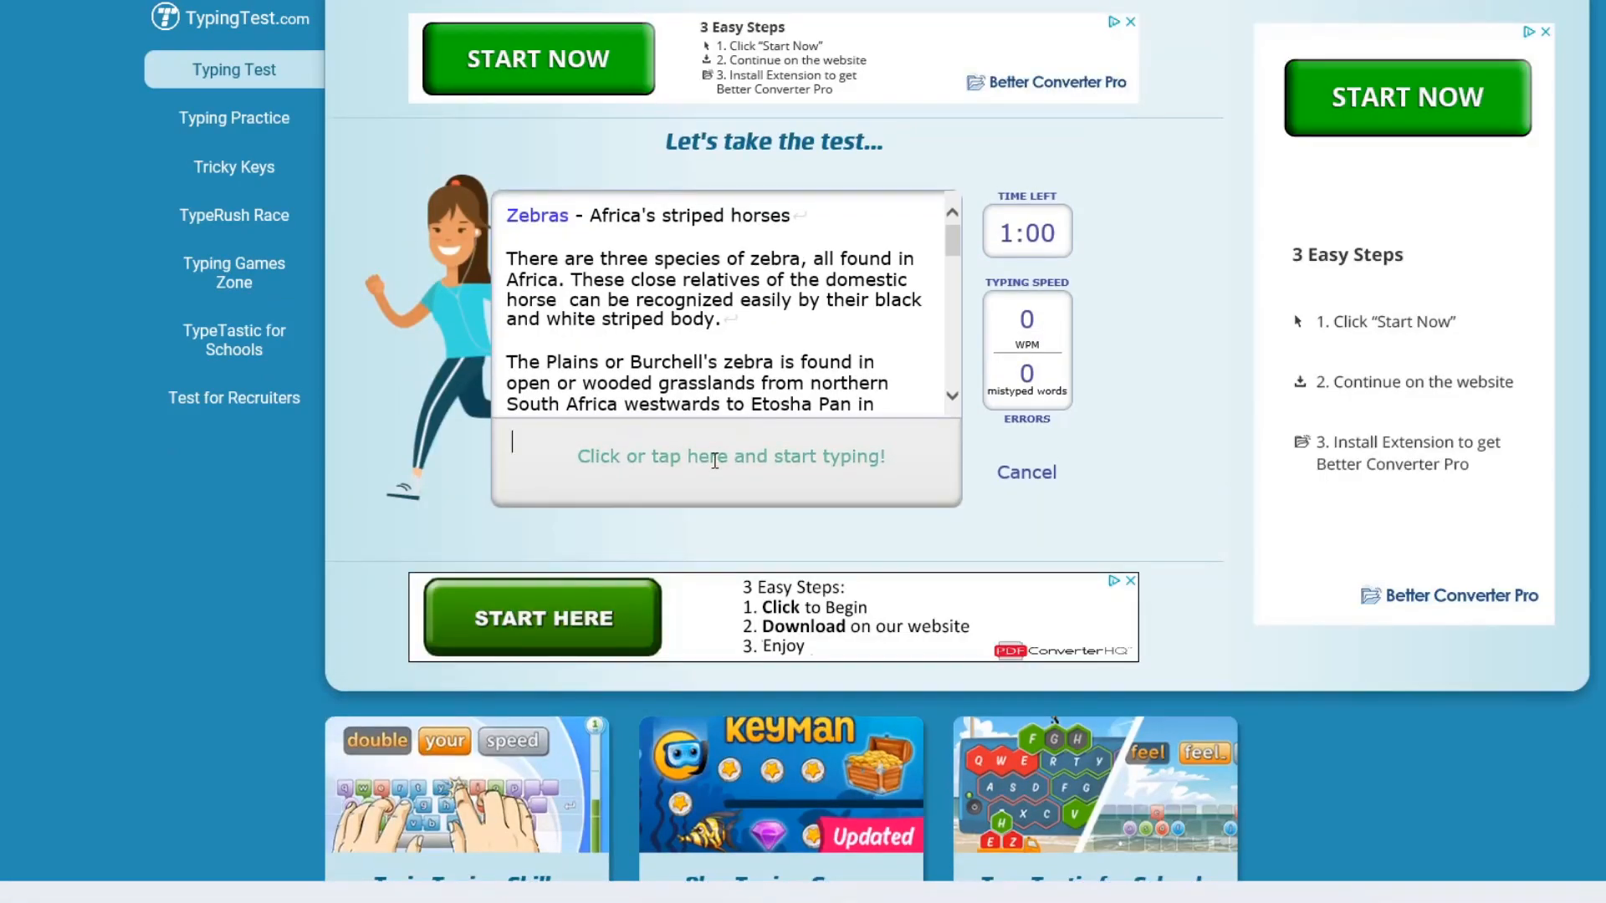
click(715, 459)
text(Ze)
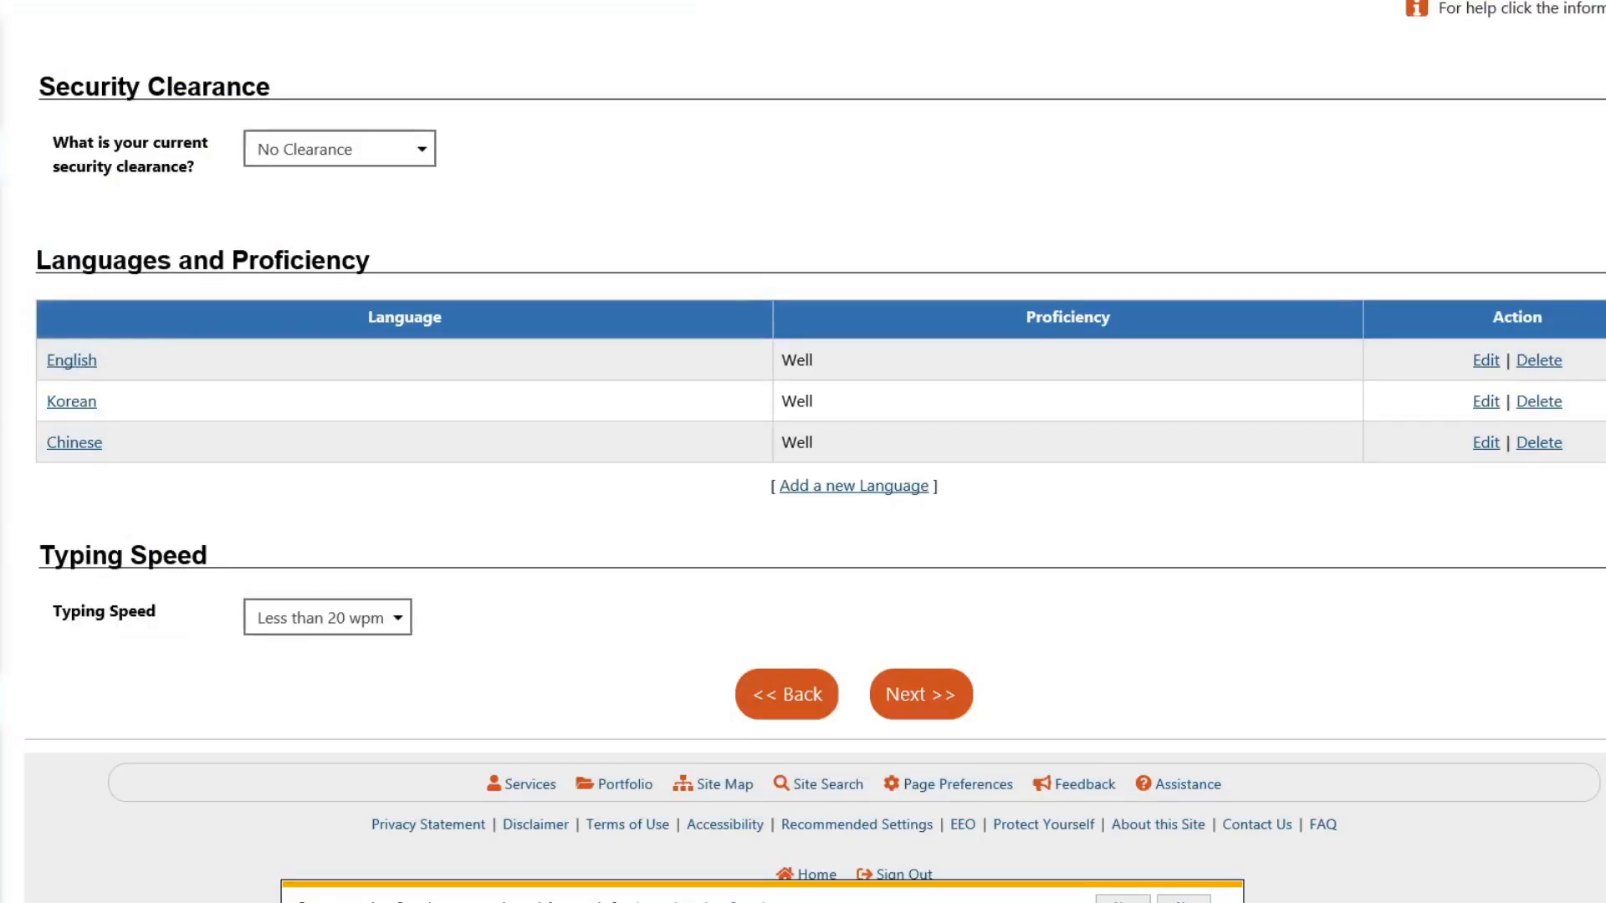
Step: Set the typing speed to 20 + wpm and continue to the résumé layout templates
click(387, 619)
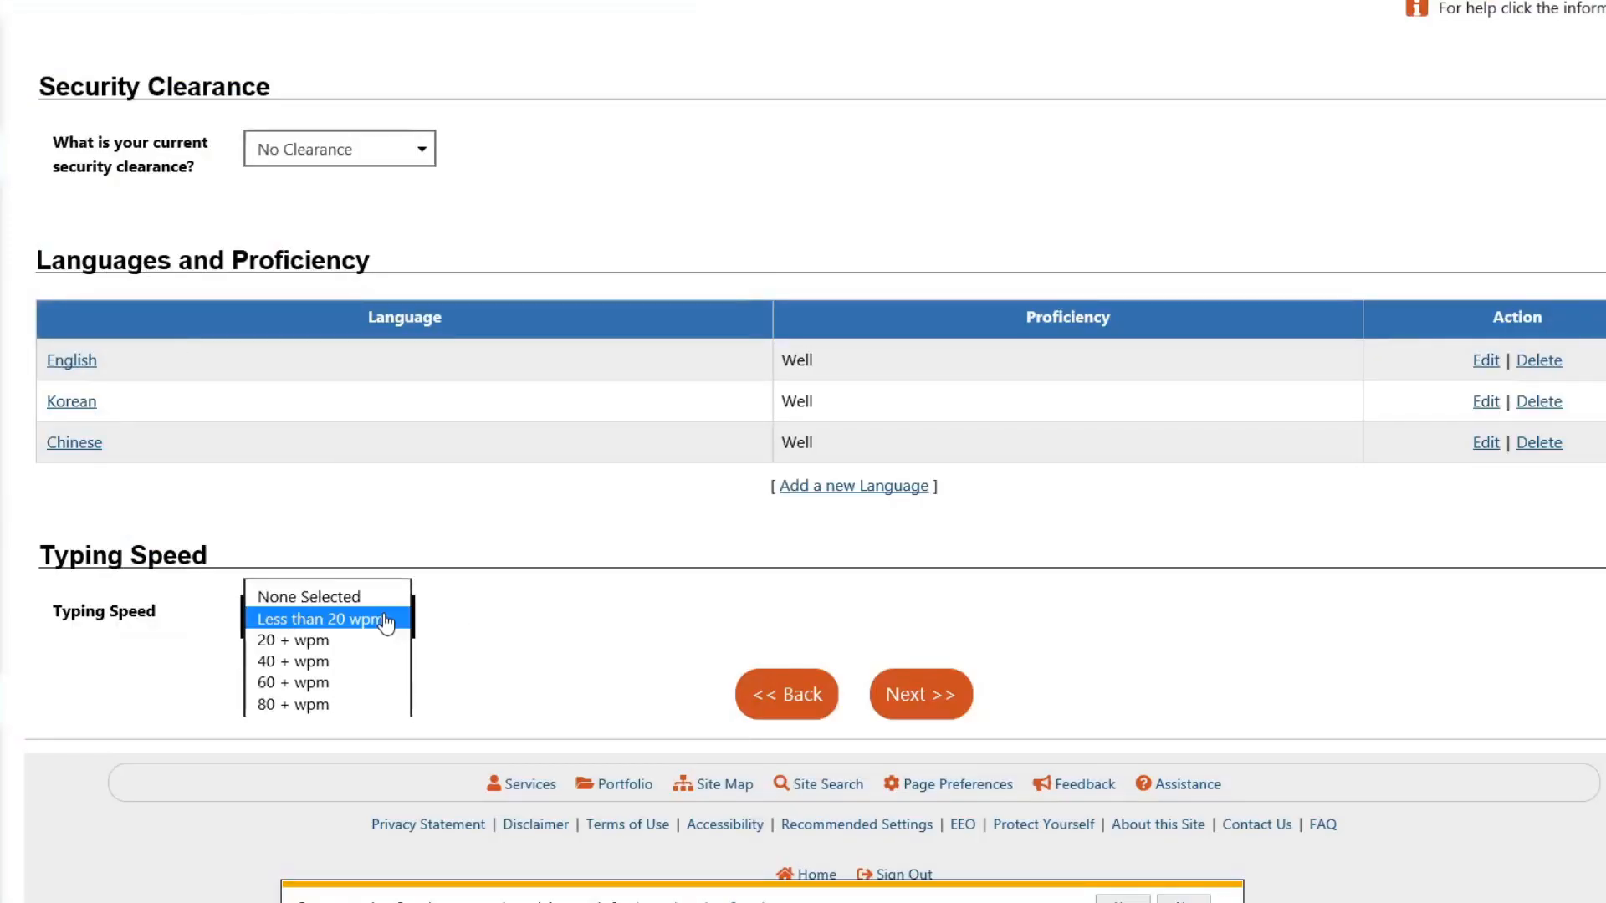
click(335, 683)
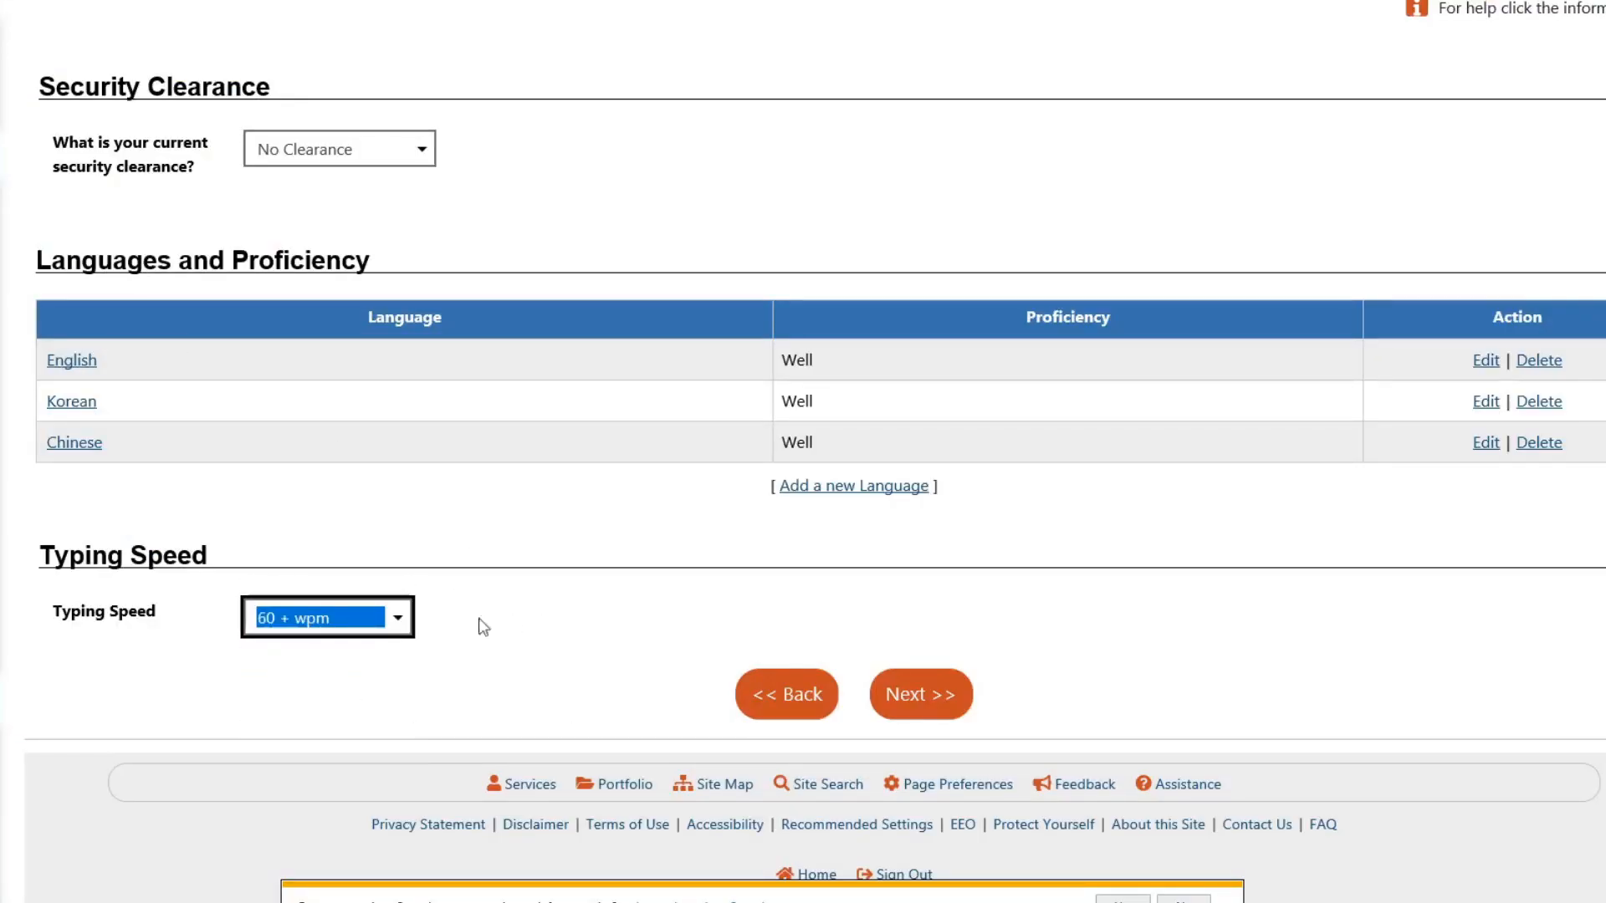
click(410, 636)
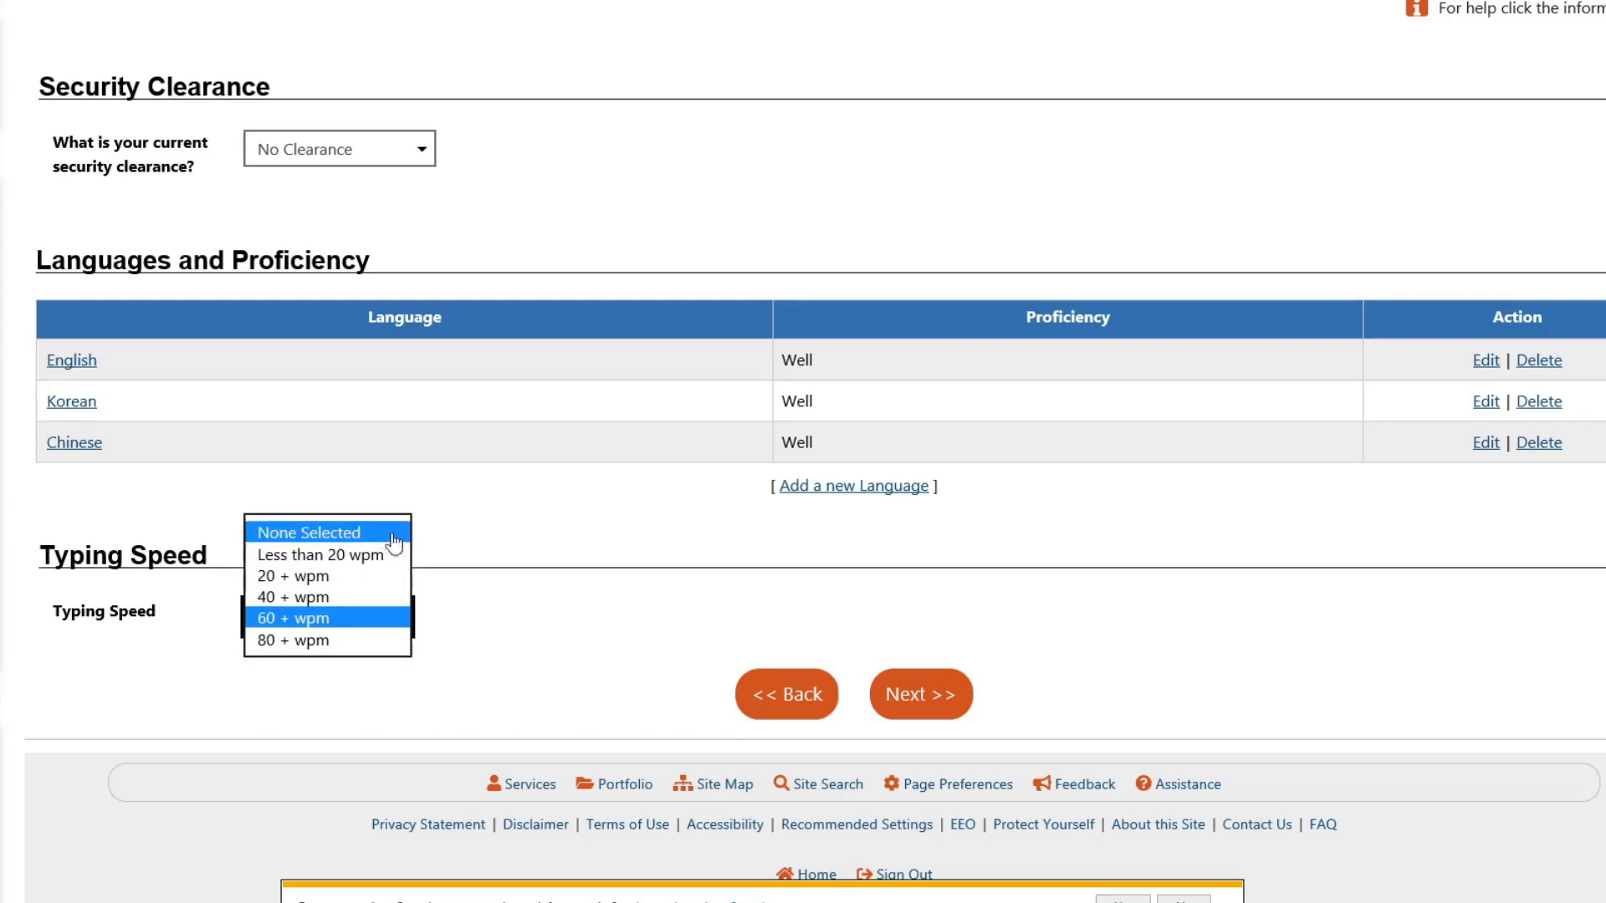
click(321, 577)
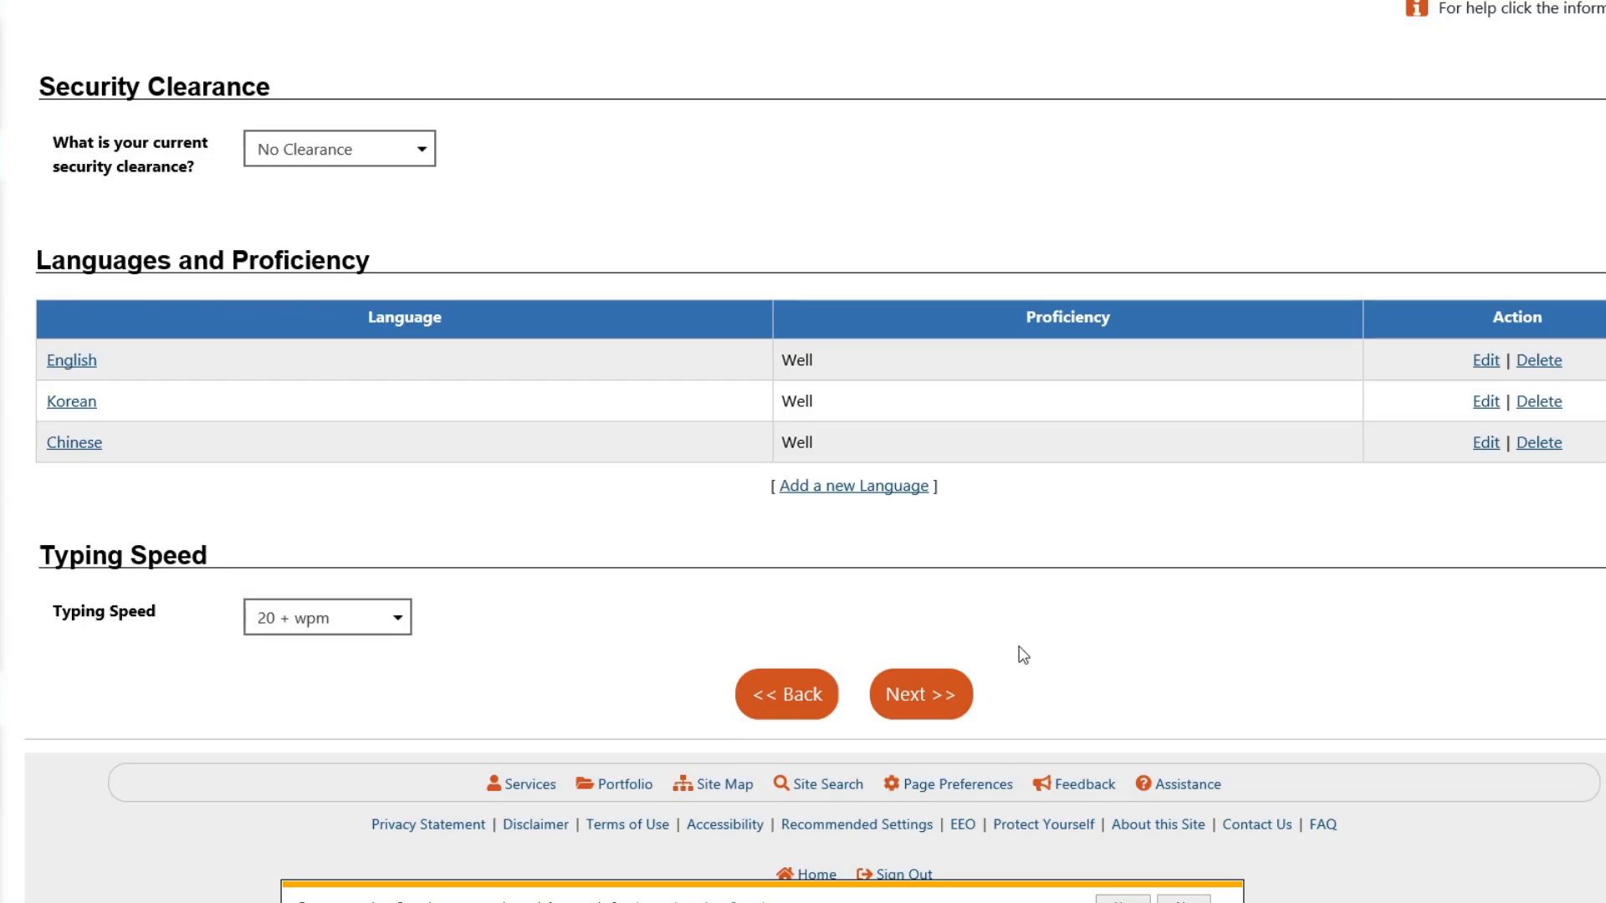
click(927, 699)
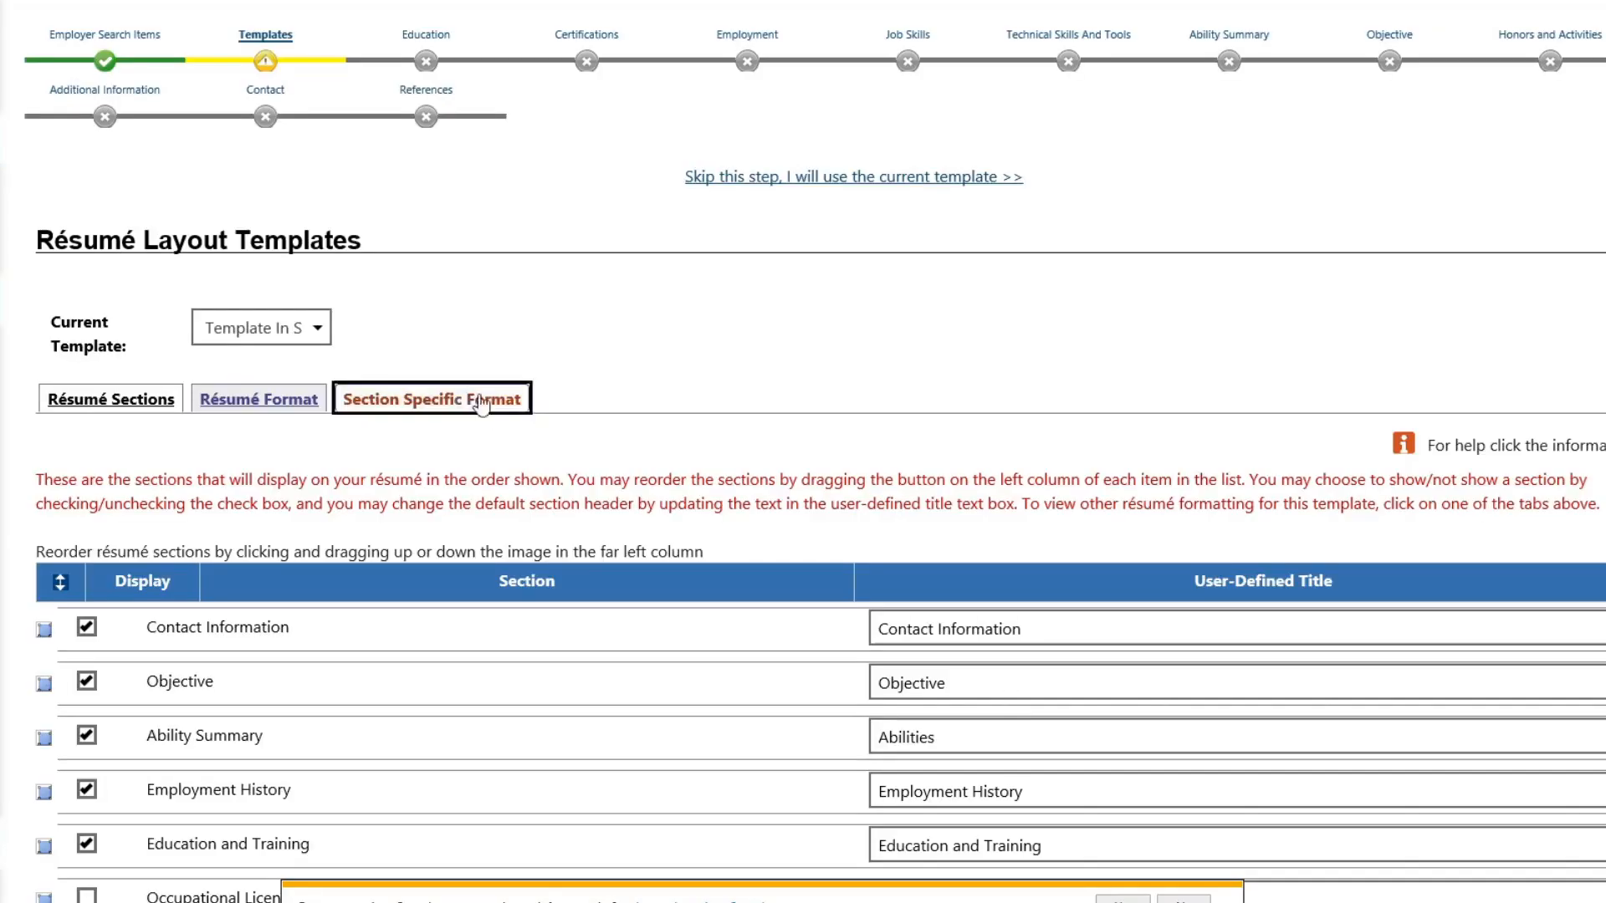
click(311, 330)
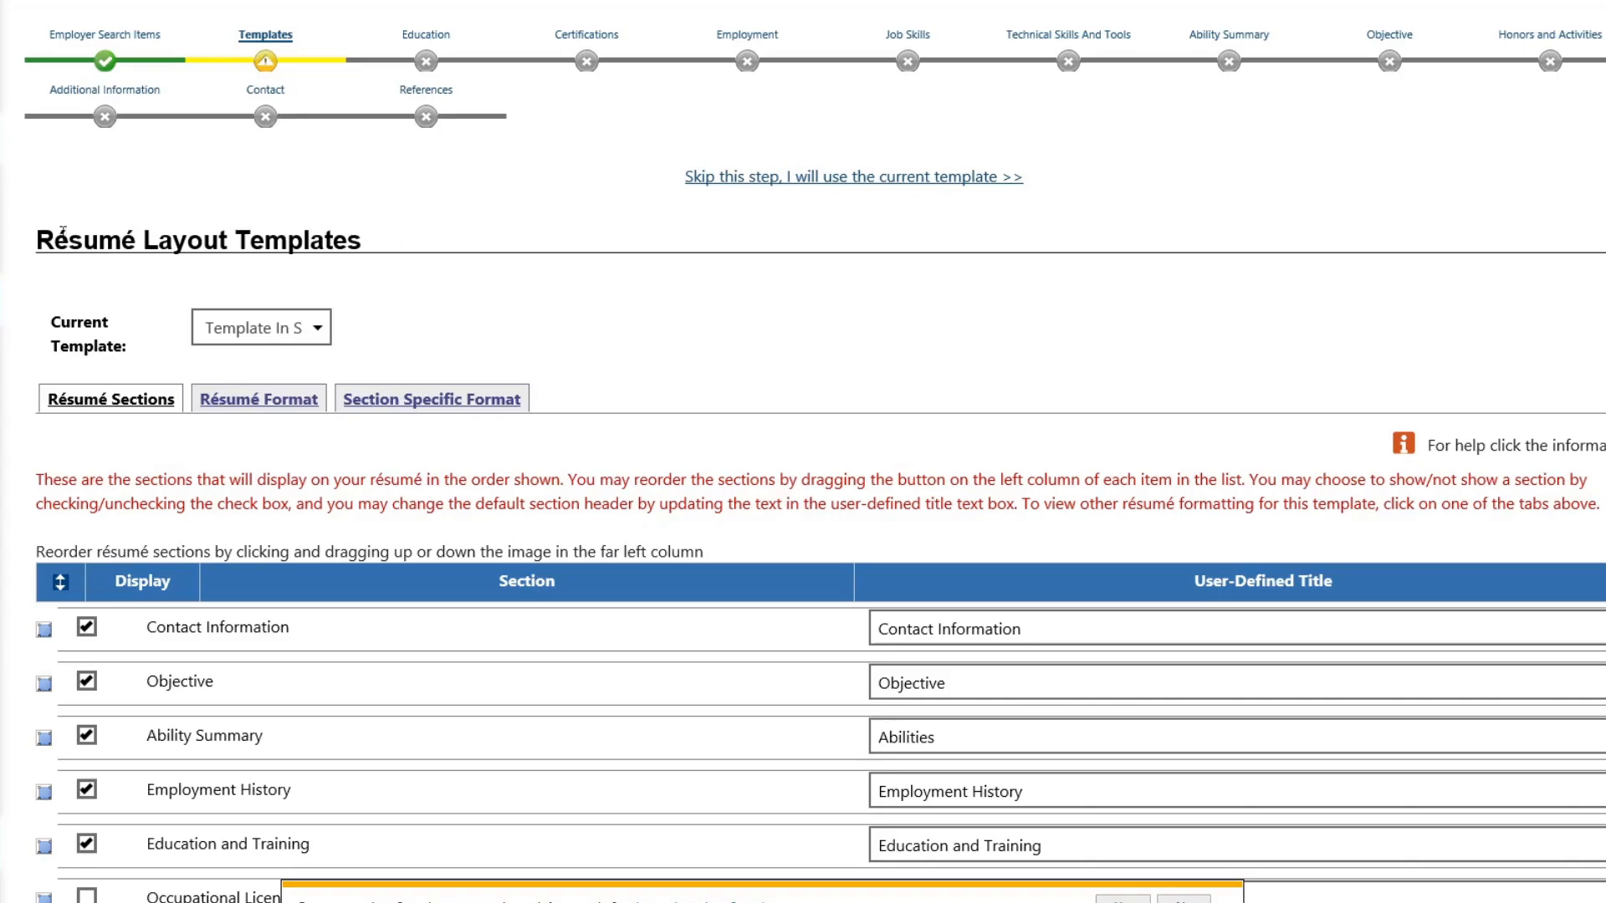
drag(46, 231, 390, 245)
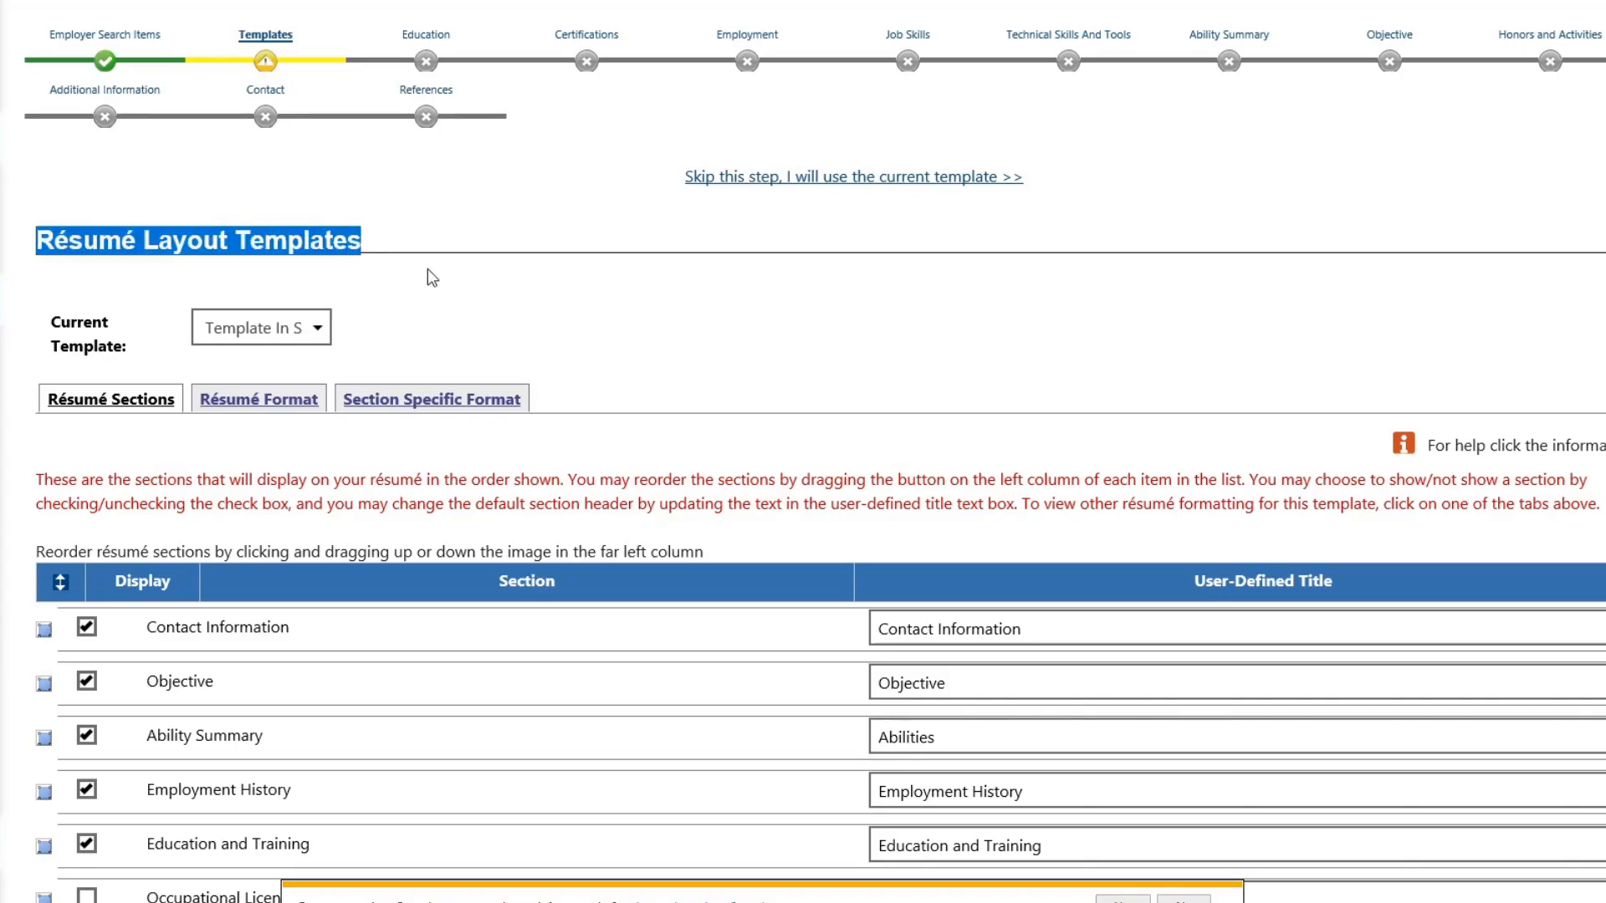
click(431, 274)
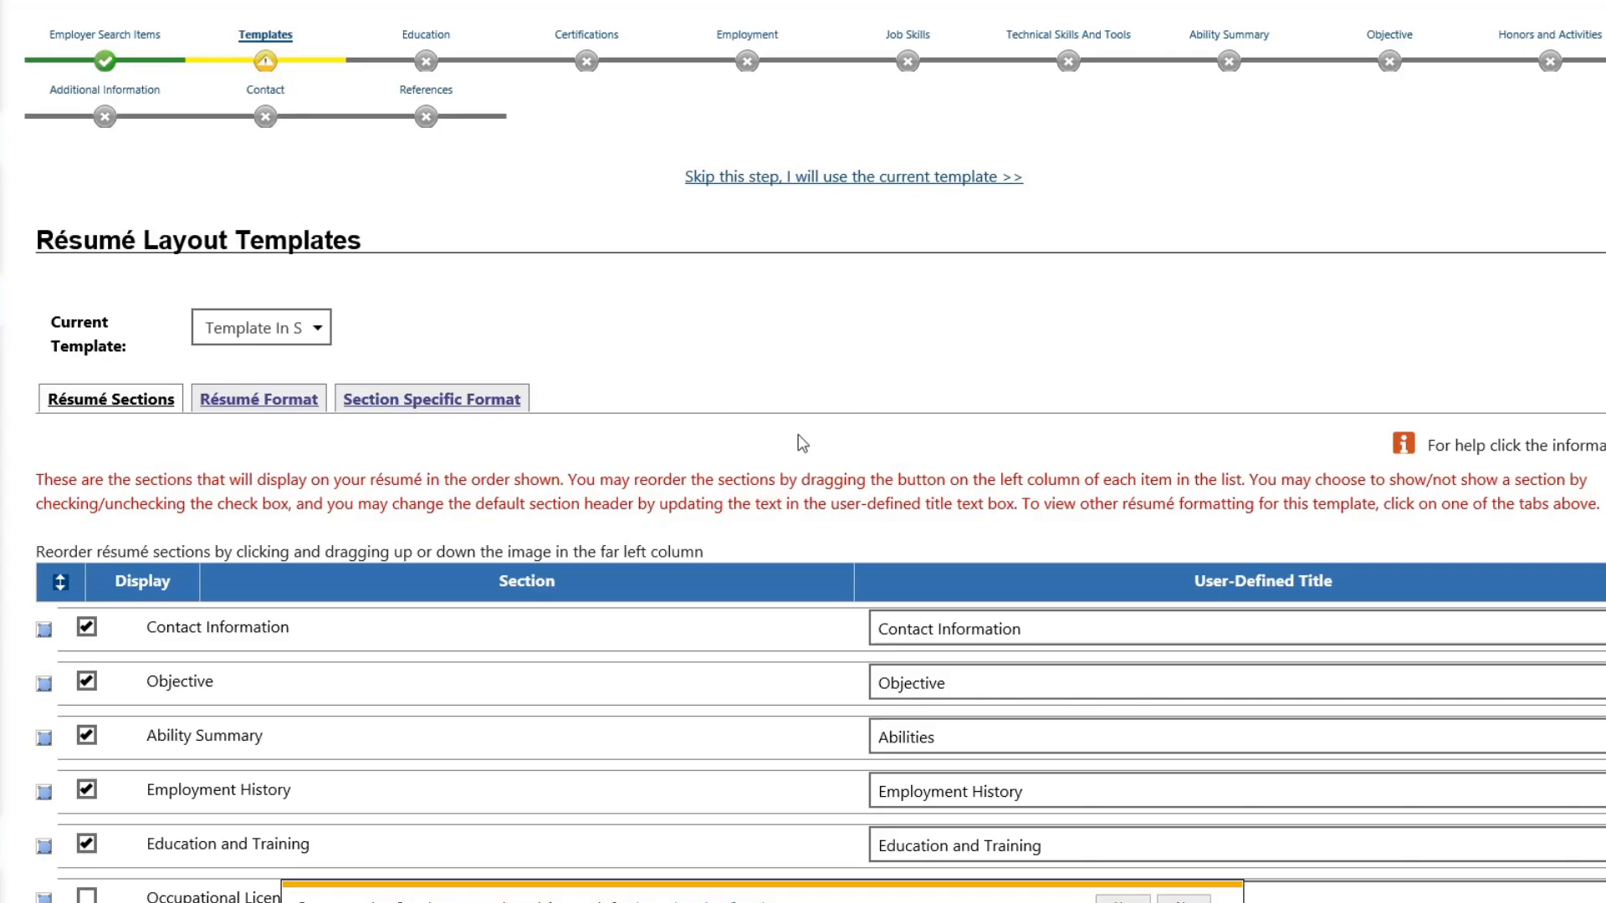
Step: Try switching the display of the Contact Information and Occupational Licenses and Certificates sections over and back again
scroll(798, 434, down, 3)
scroll(801, 444, up, 1)
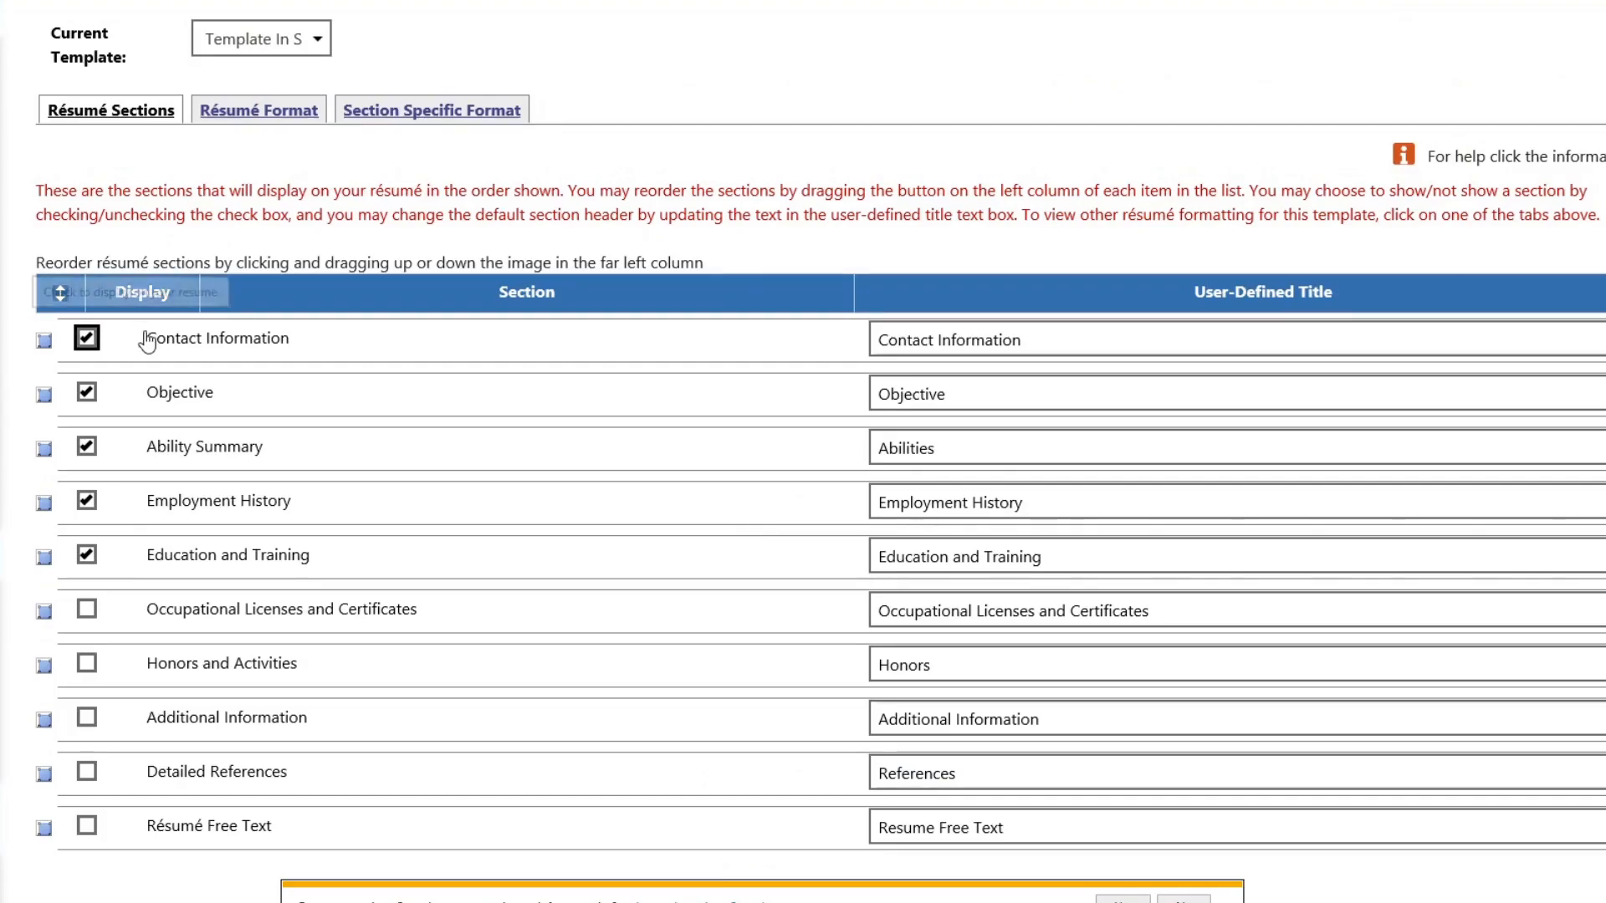
drag(155, 338, 272, 342)
click(272, 341)
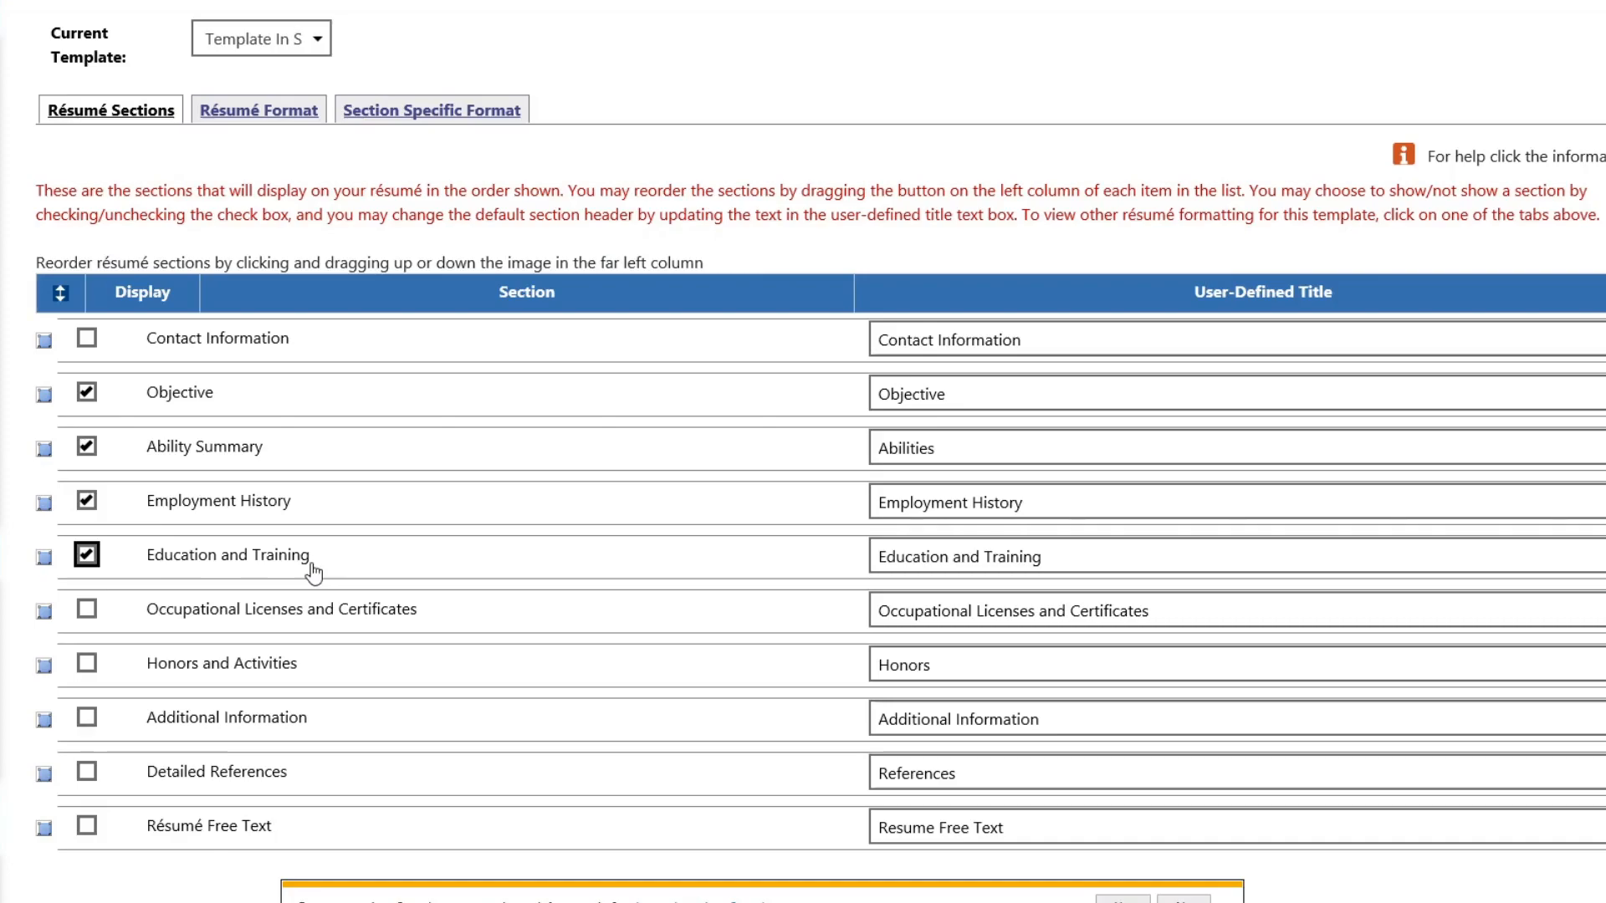
key(Tab)
key(Tab)
click(88, 613)
click(98, 341)
click(96, 619)
Step: Continue with the current résumé template, accepting the update of its format, to reach the education and training page
scroll(557, 581, down, 3)
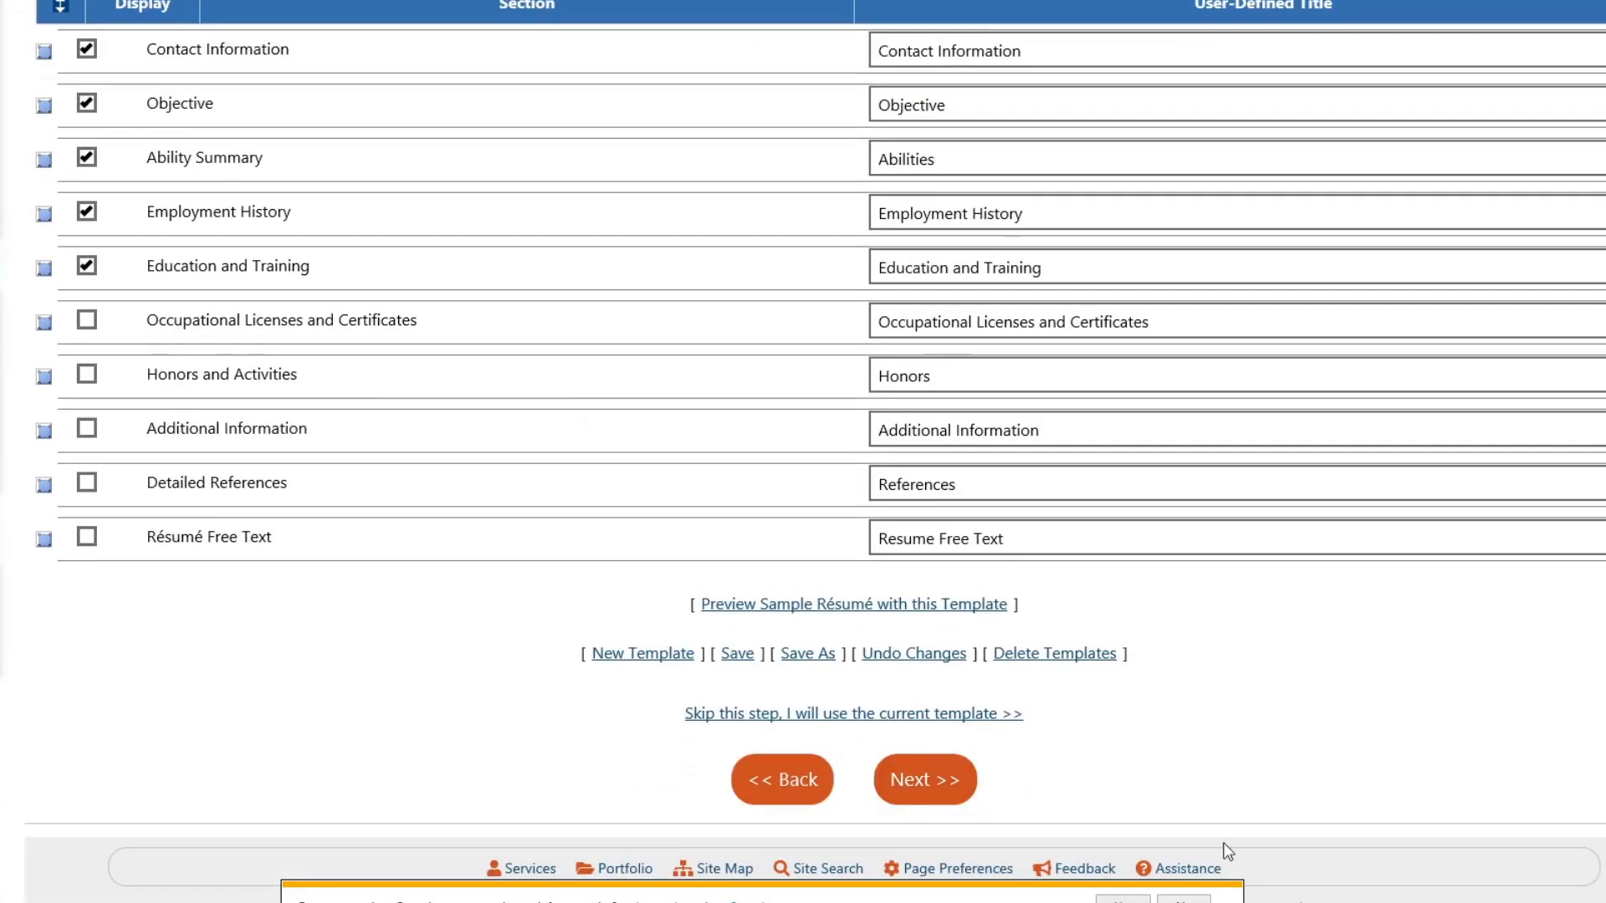
click(945, 780)
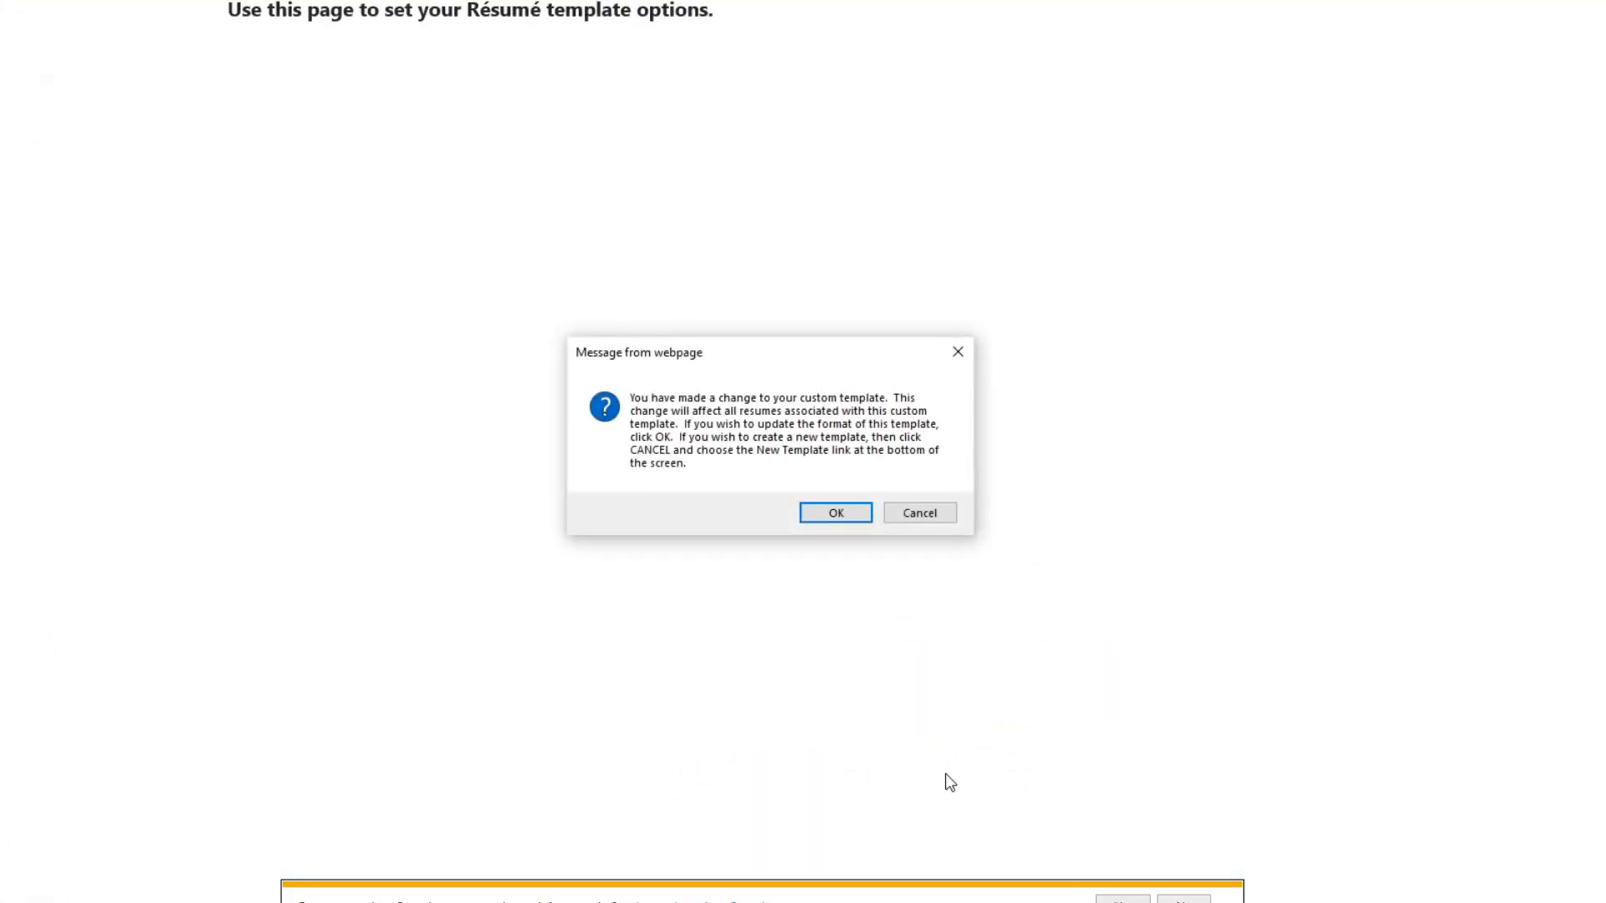
click(836, 513)
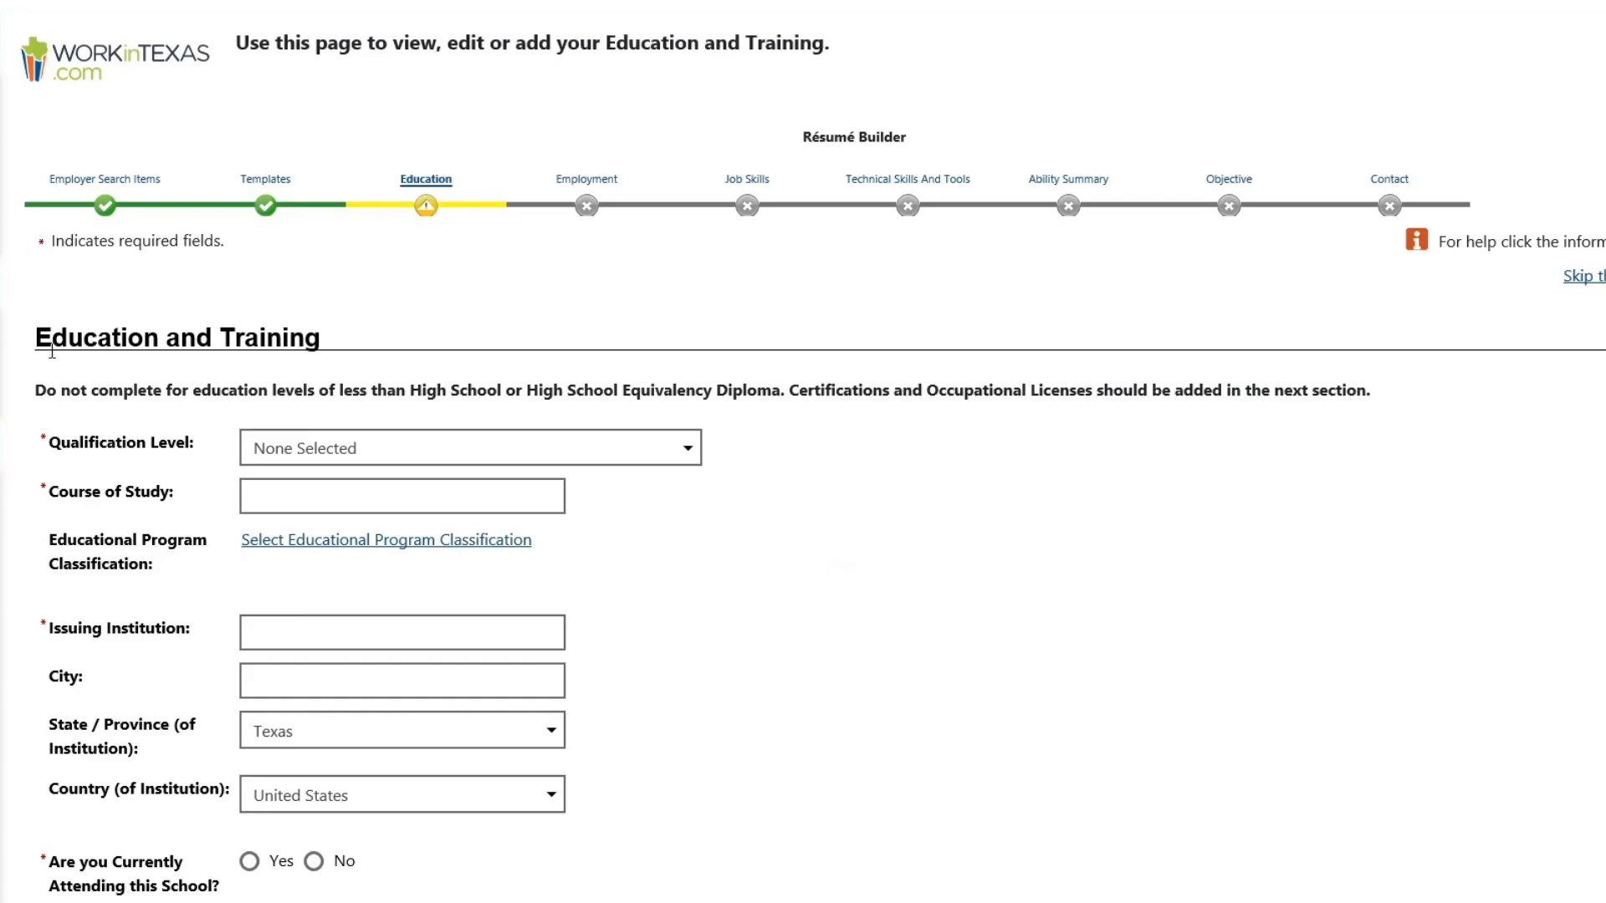
Step: Set the qualification level to Associate's Degree and enter Accounting as the course of study
drag(35, 338, 368, 351)
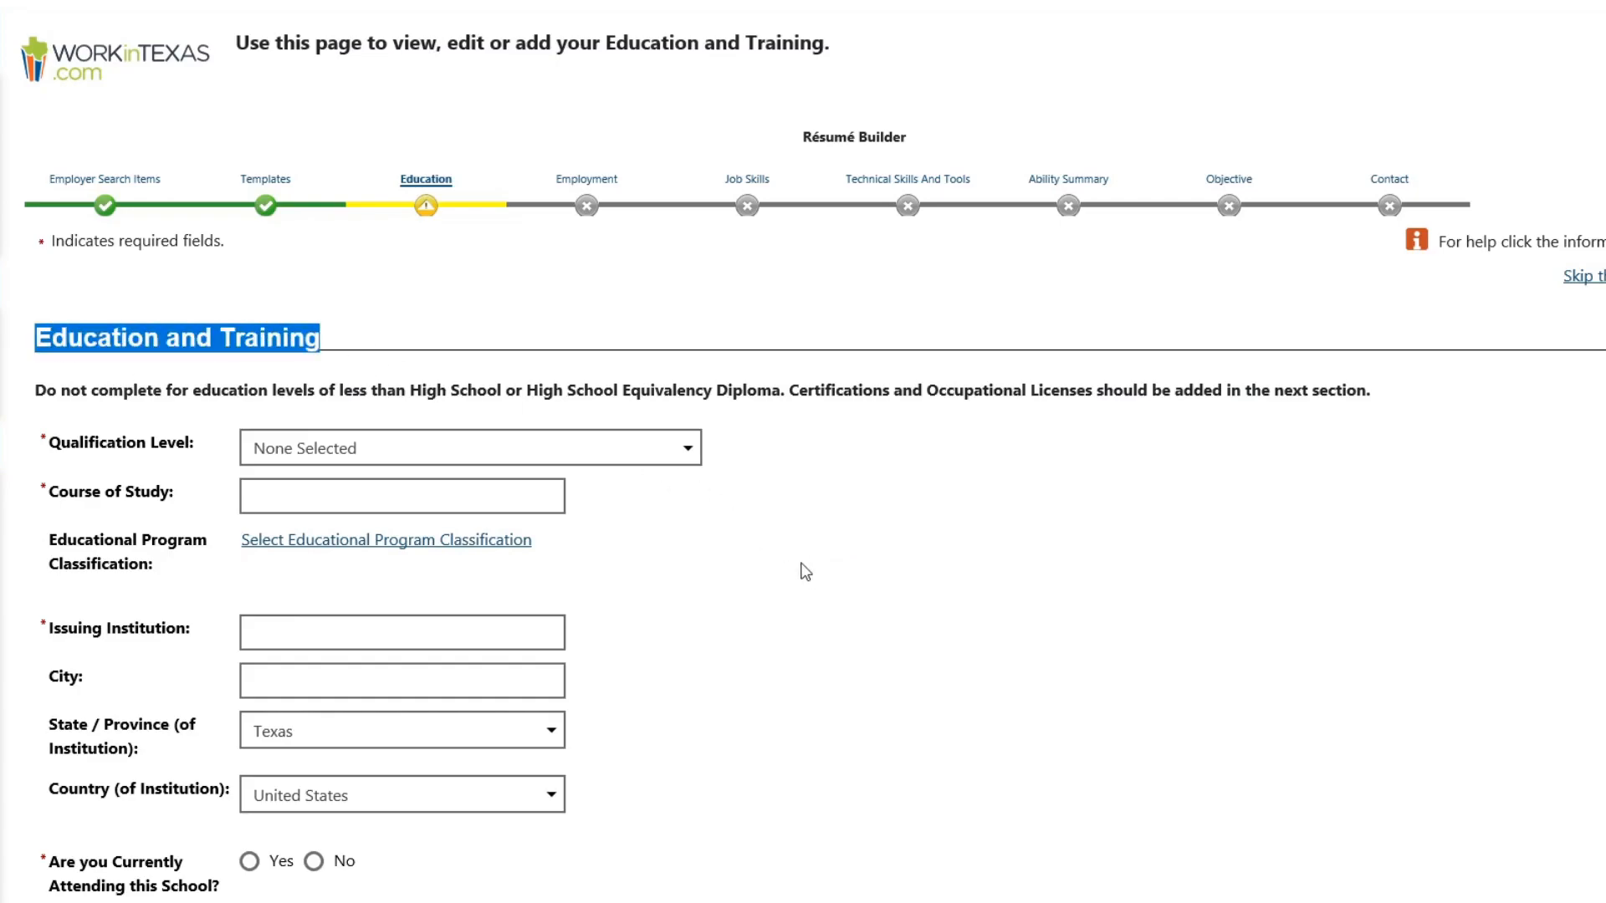
click(686, 456)
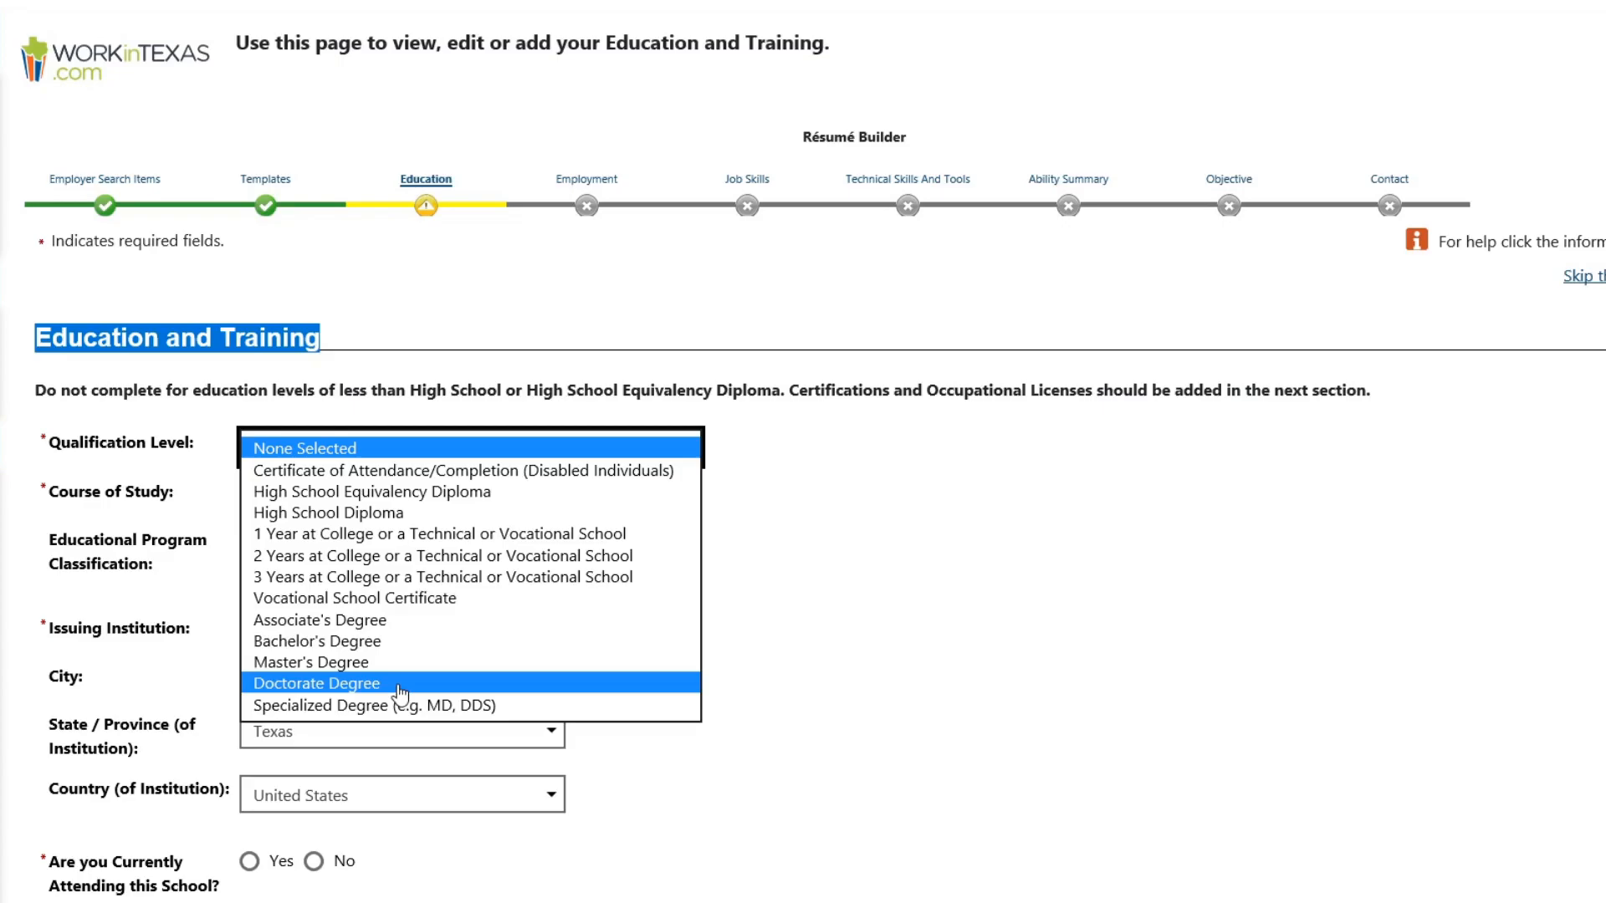
click(413, 626)
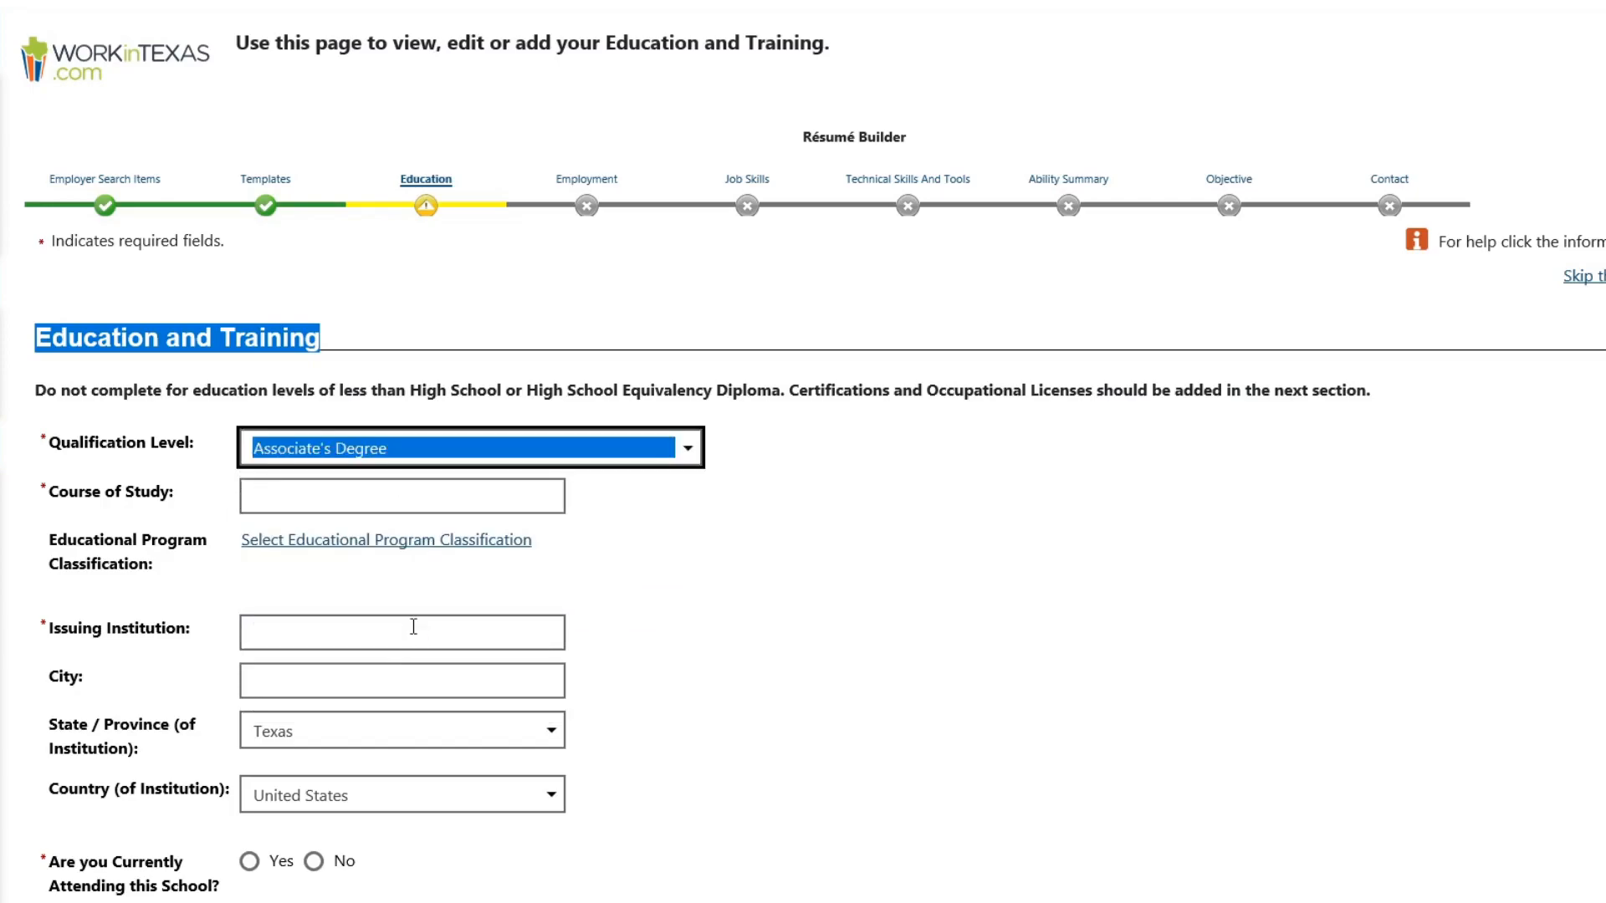
click(356, 487)
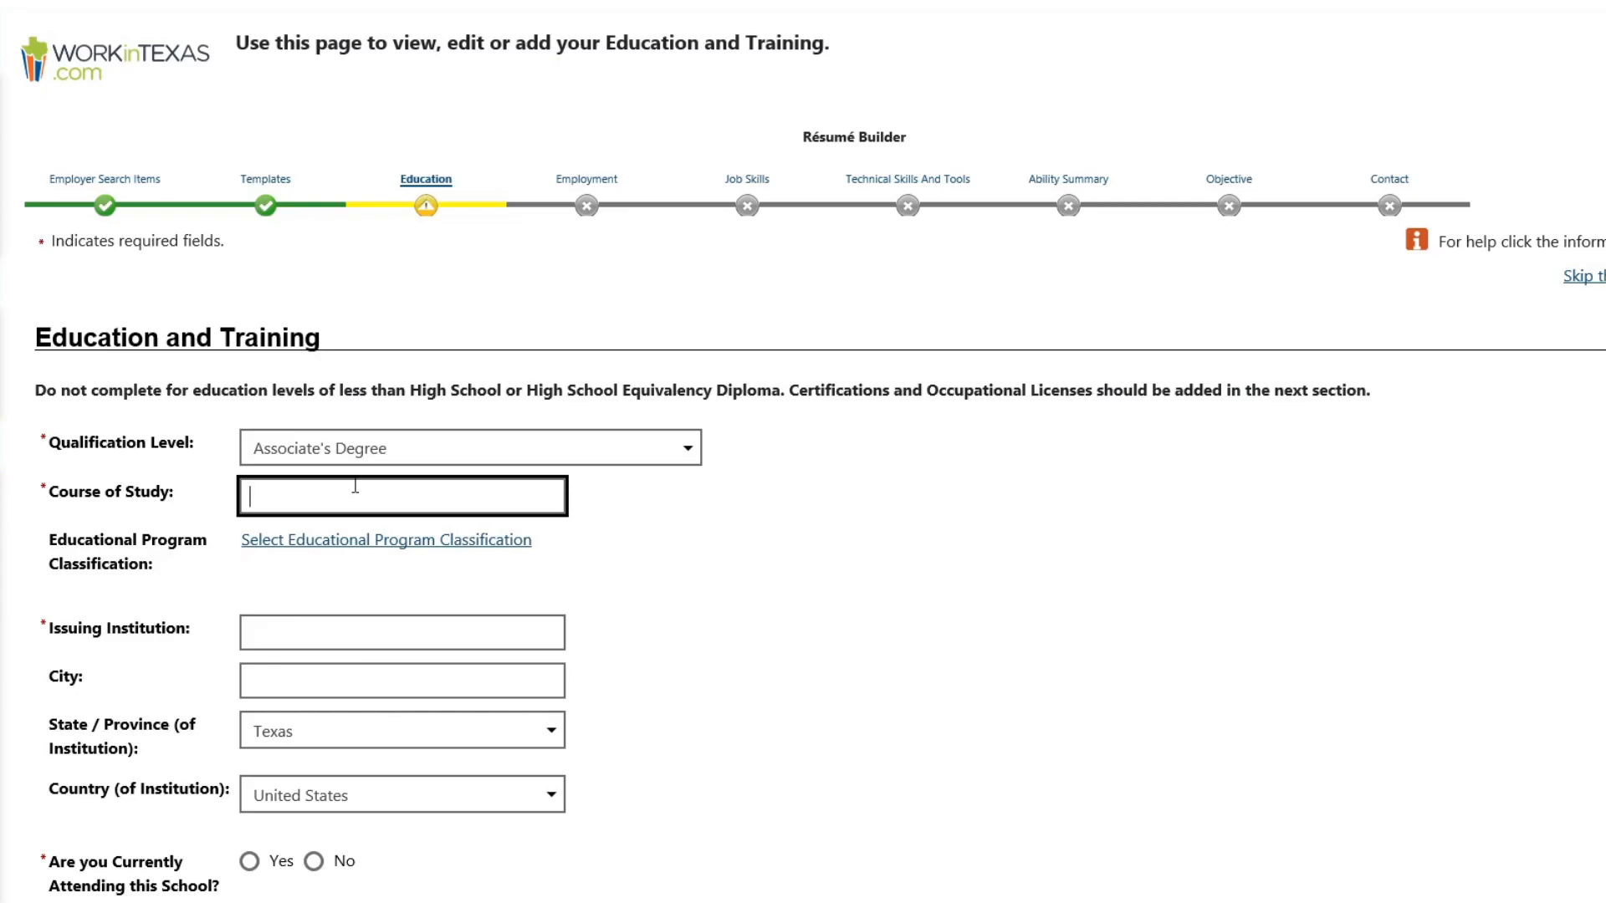
text(Accounting)
Step: Enter Dallas University as the issuing institution and Dallas as its city
click(265, 633)
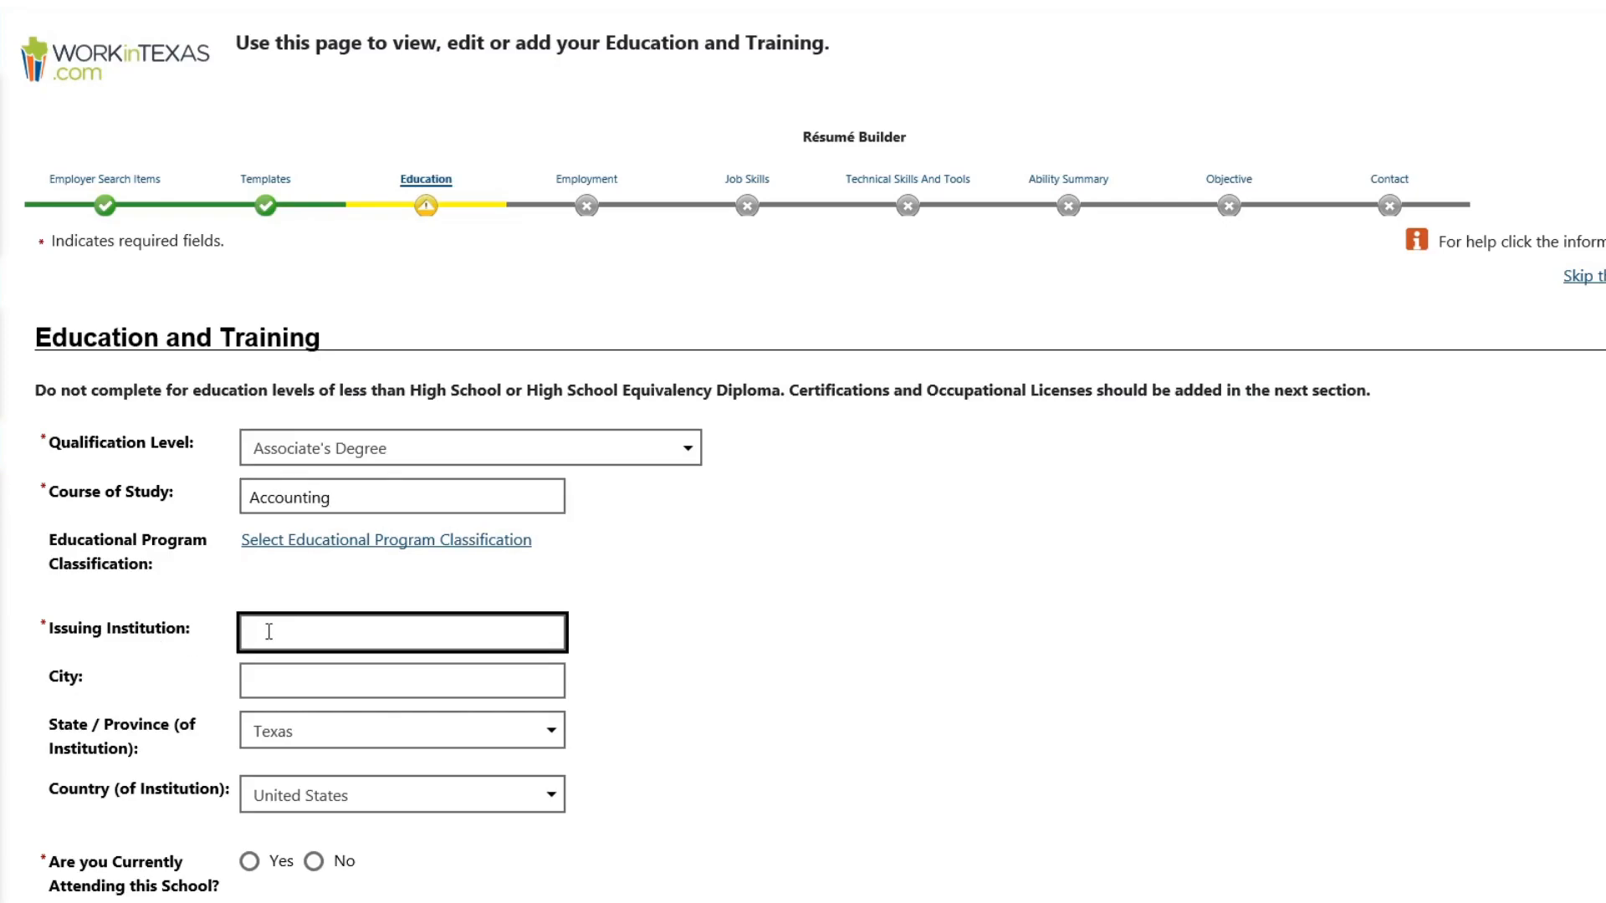
click(48, 636)
click(48, 636)
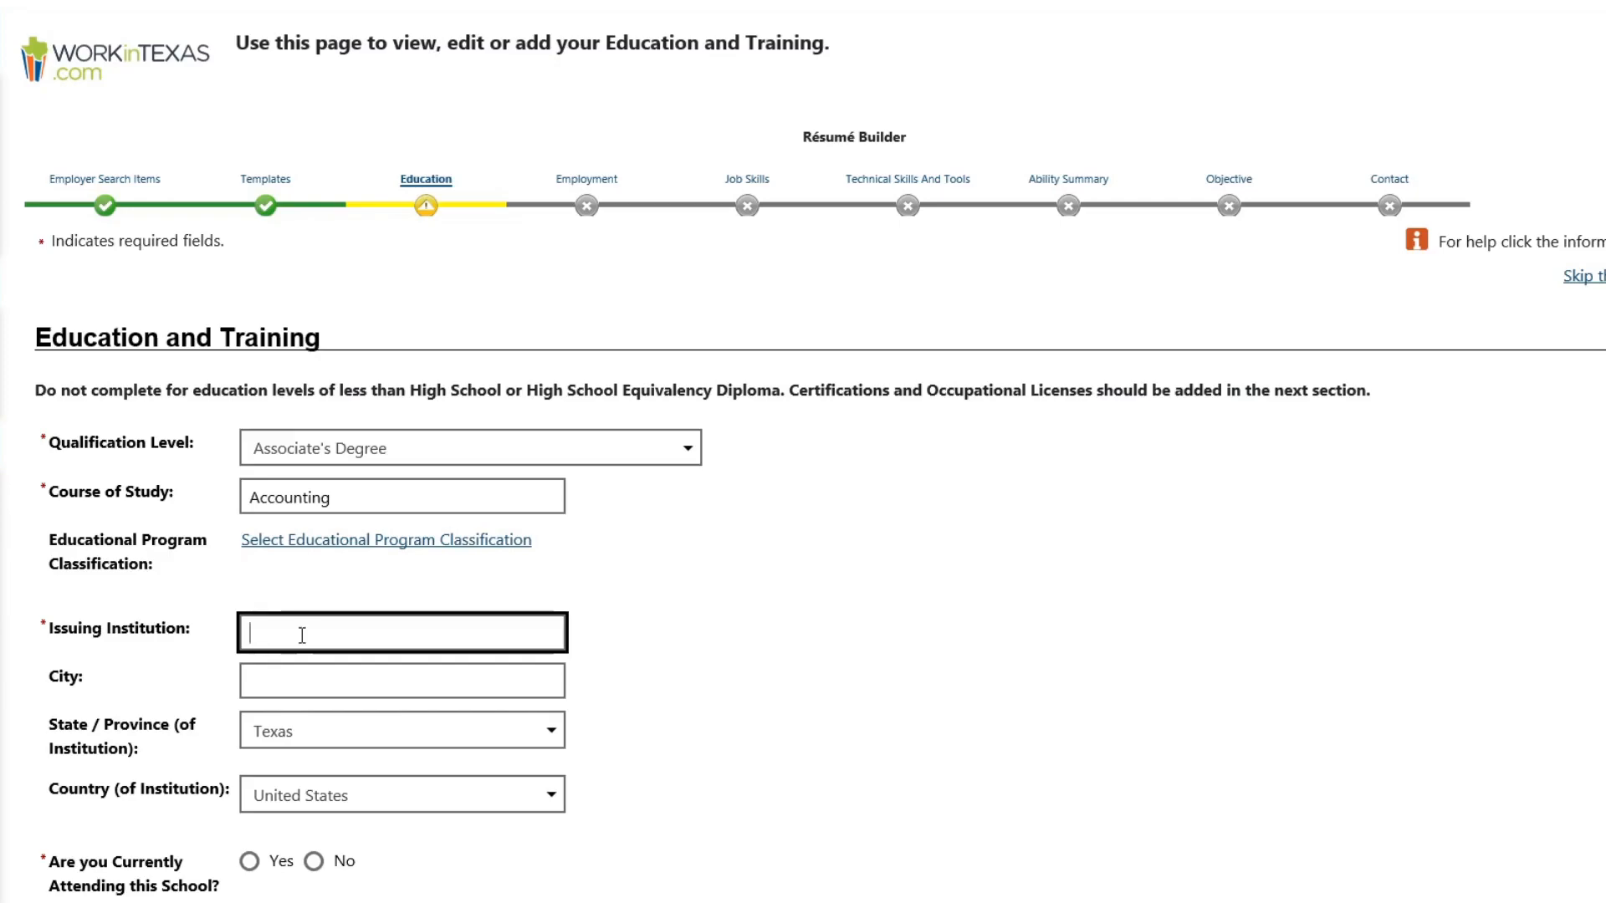
text(Dallas University)
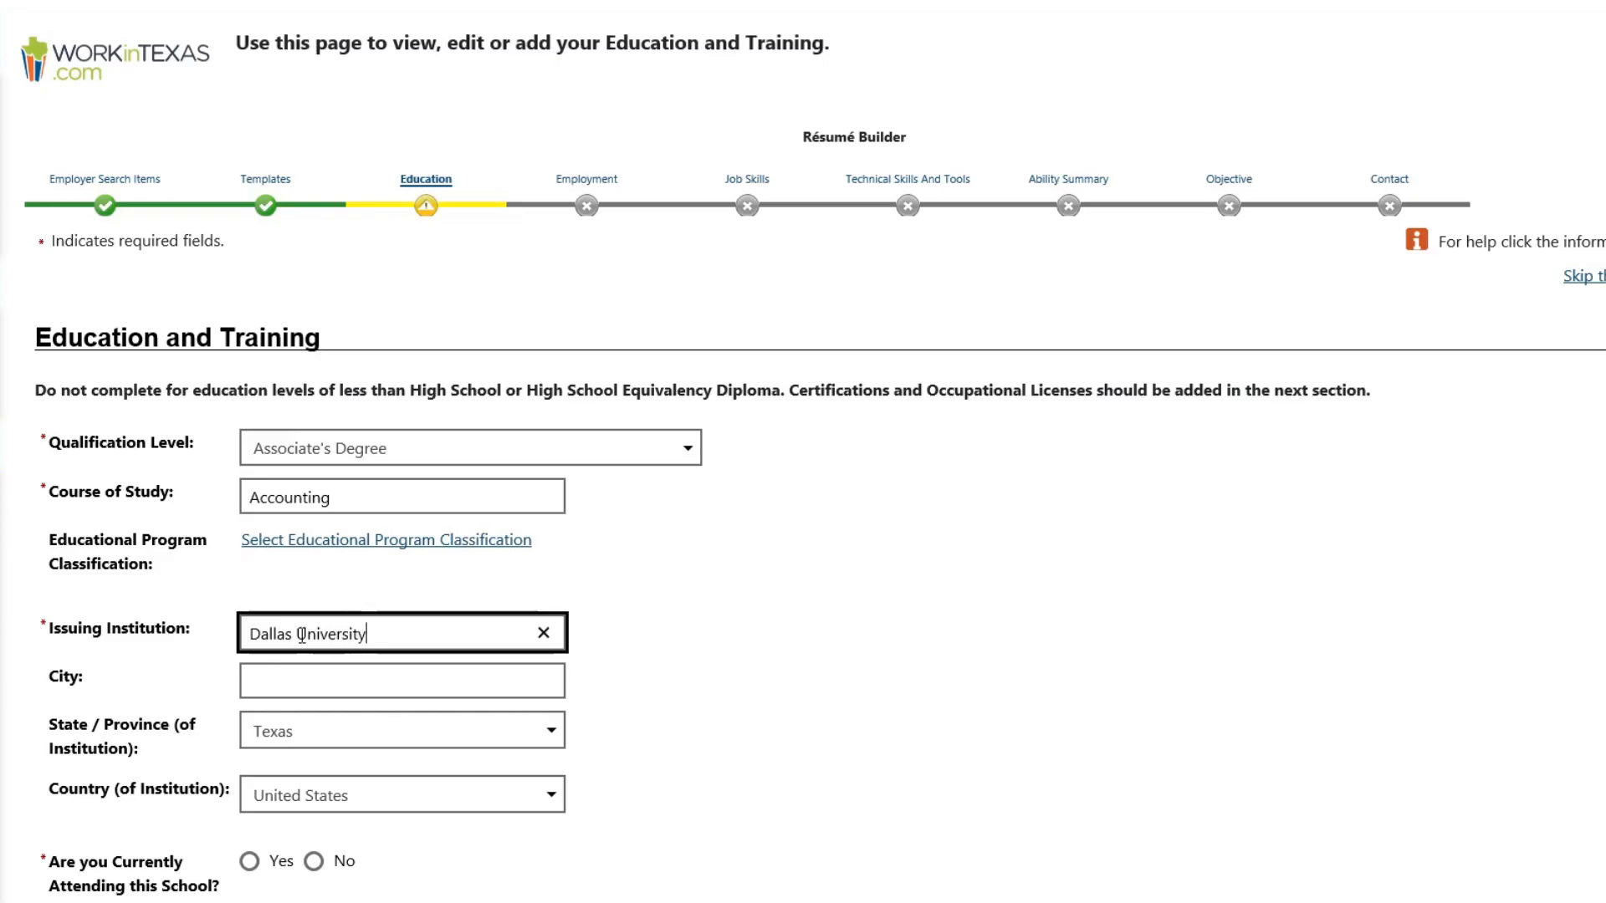
click(342, 674)
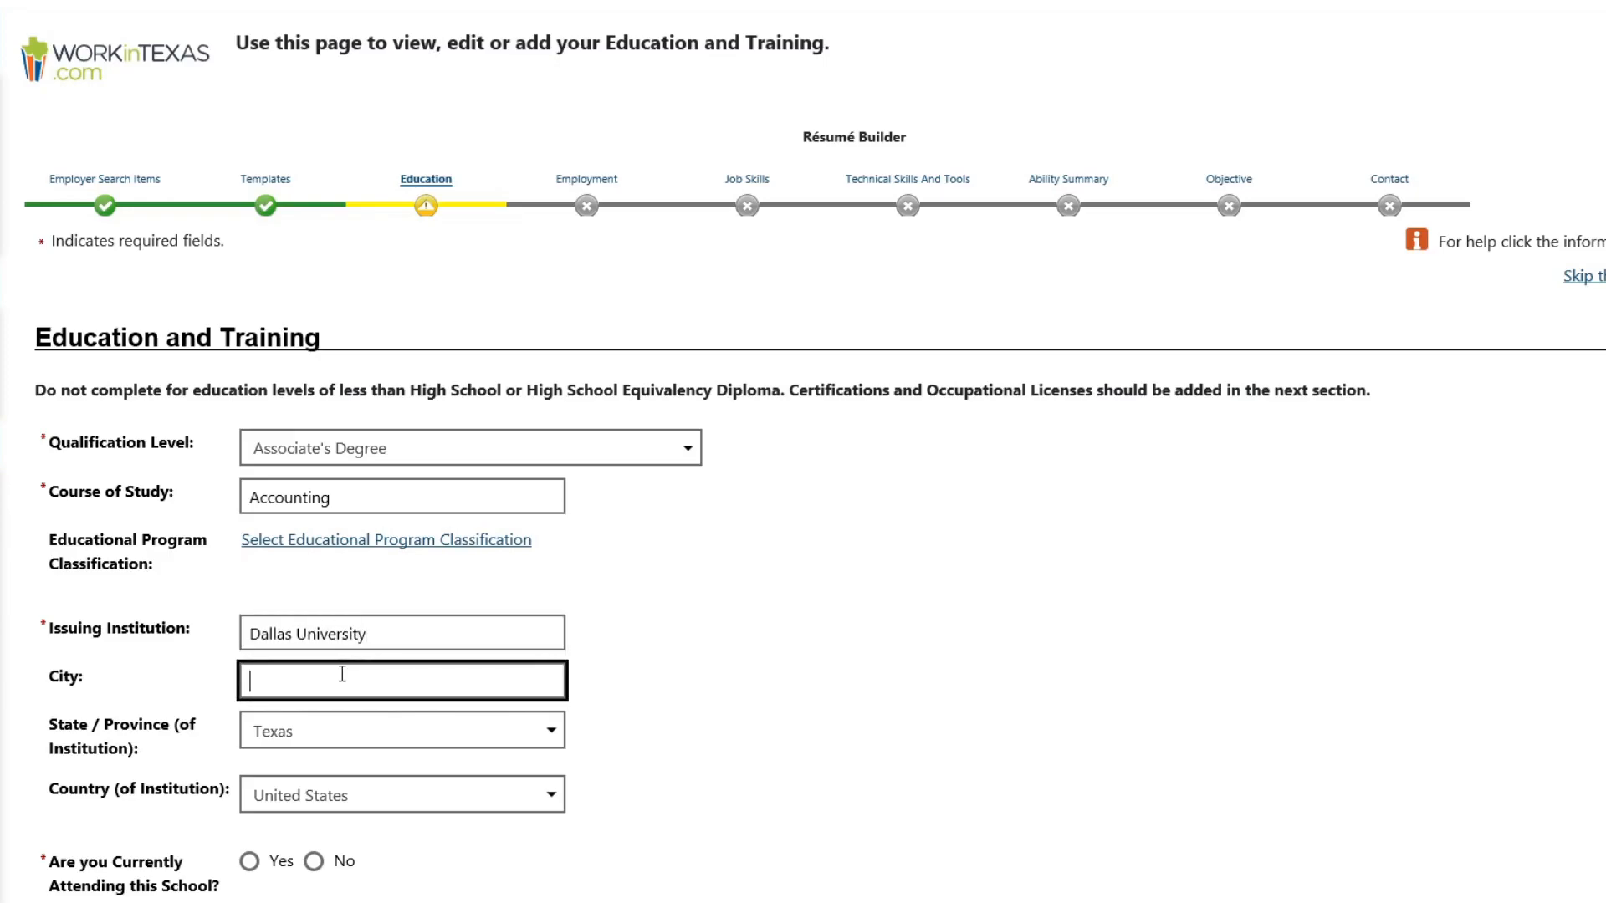
text(Dallas)
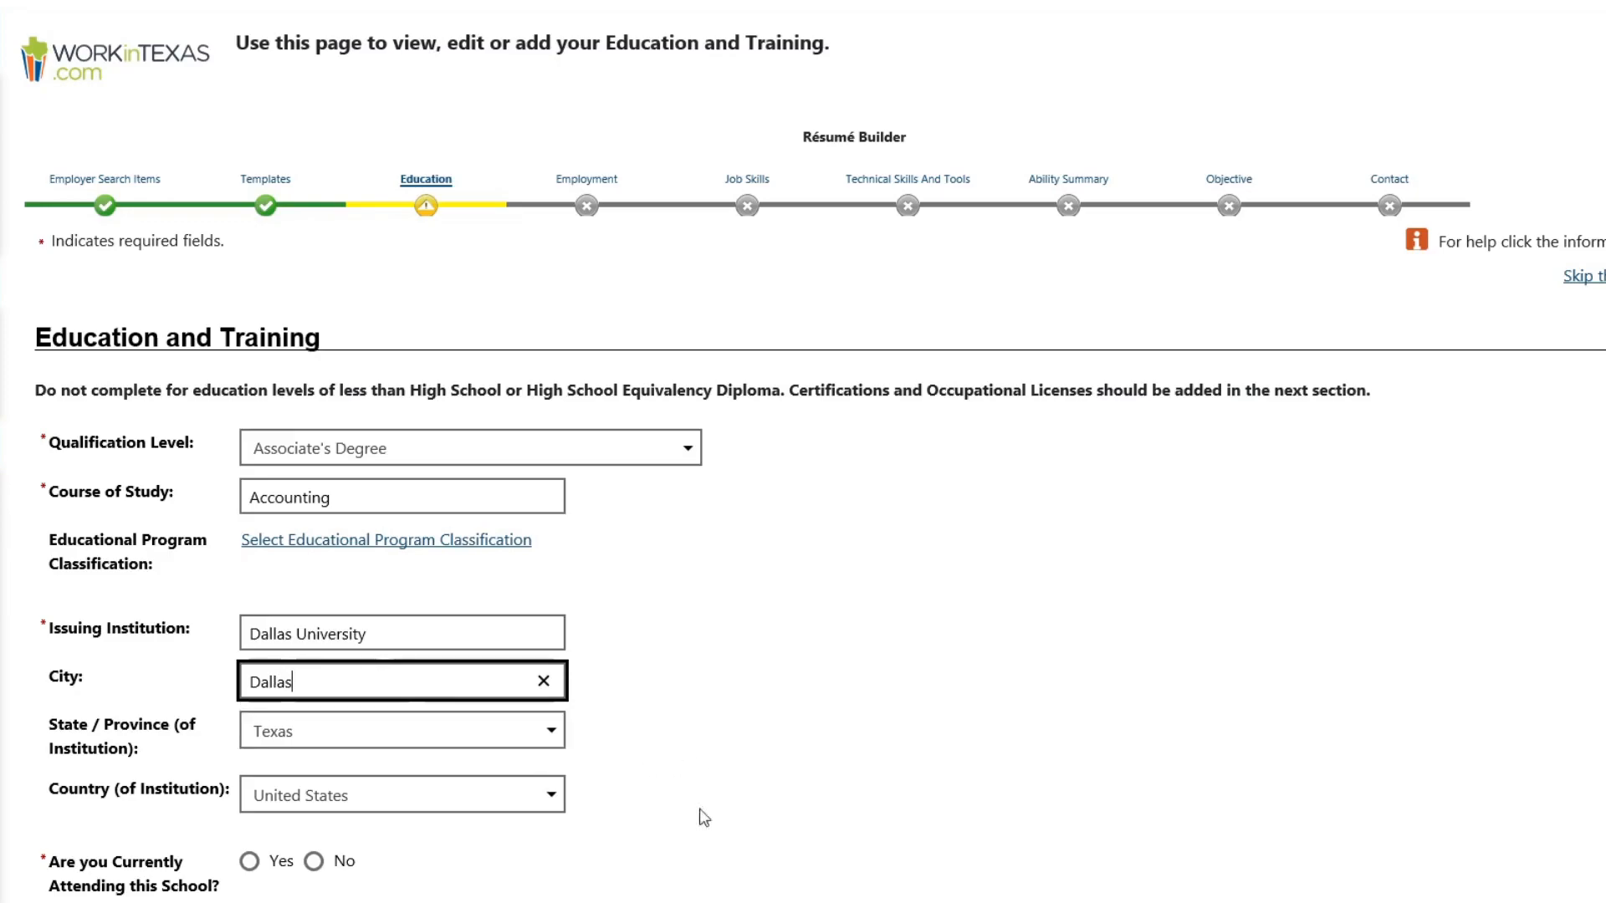
click(700, 753)
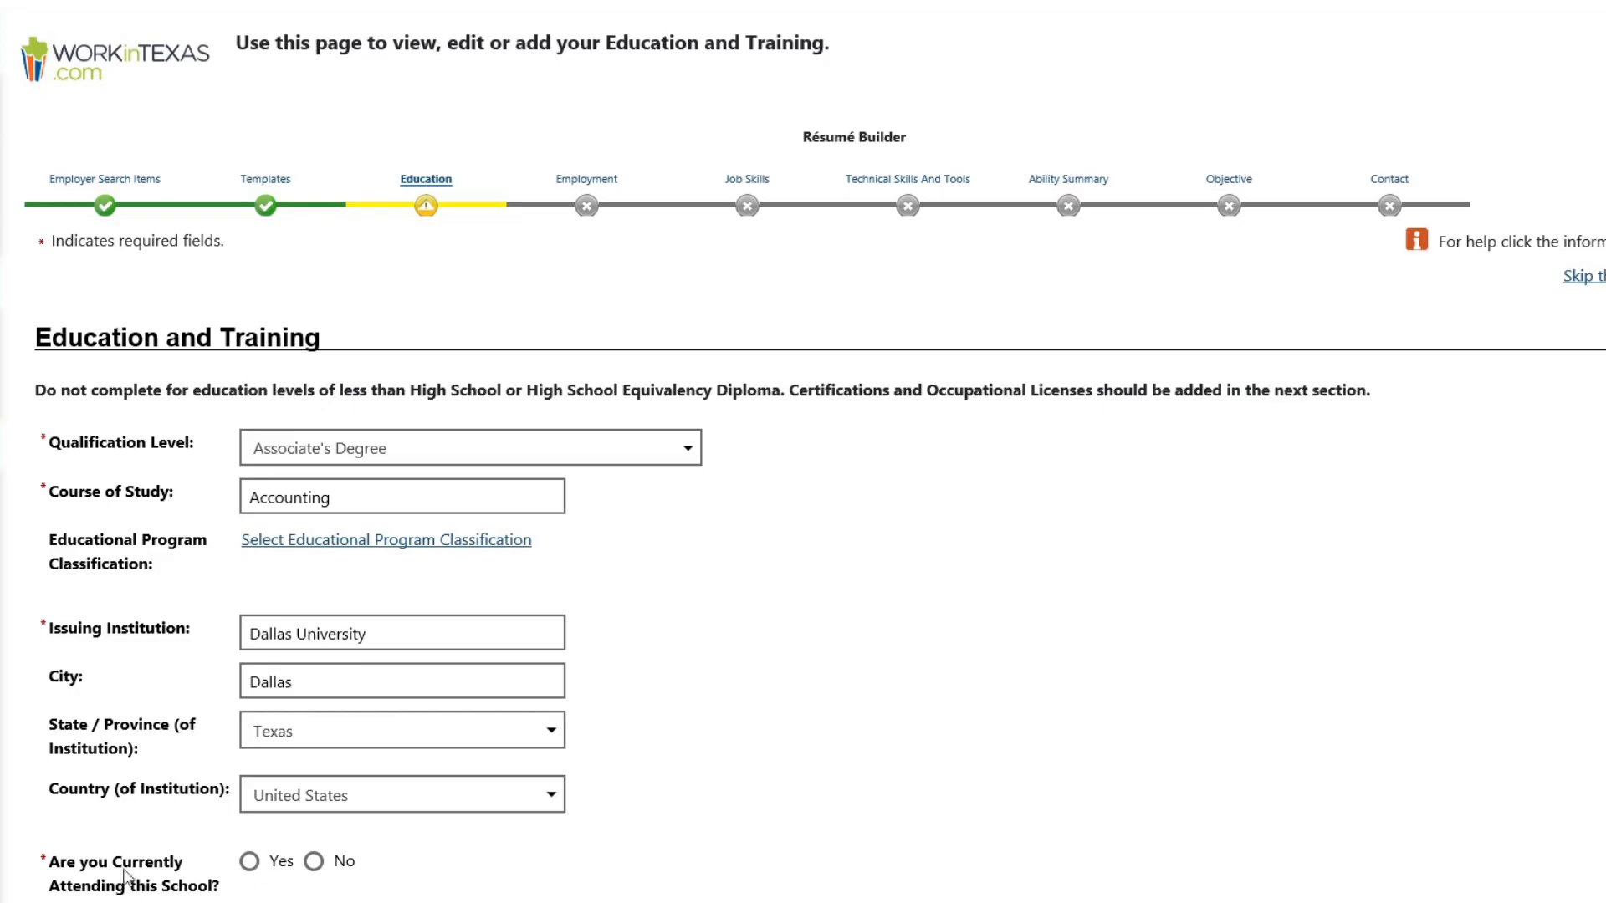
Step: Answer No to currently attending this school and enter 60 total semester/clock hours completed
click(322, 863)
scroll(996, 645, down, 1)
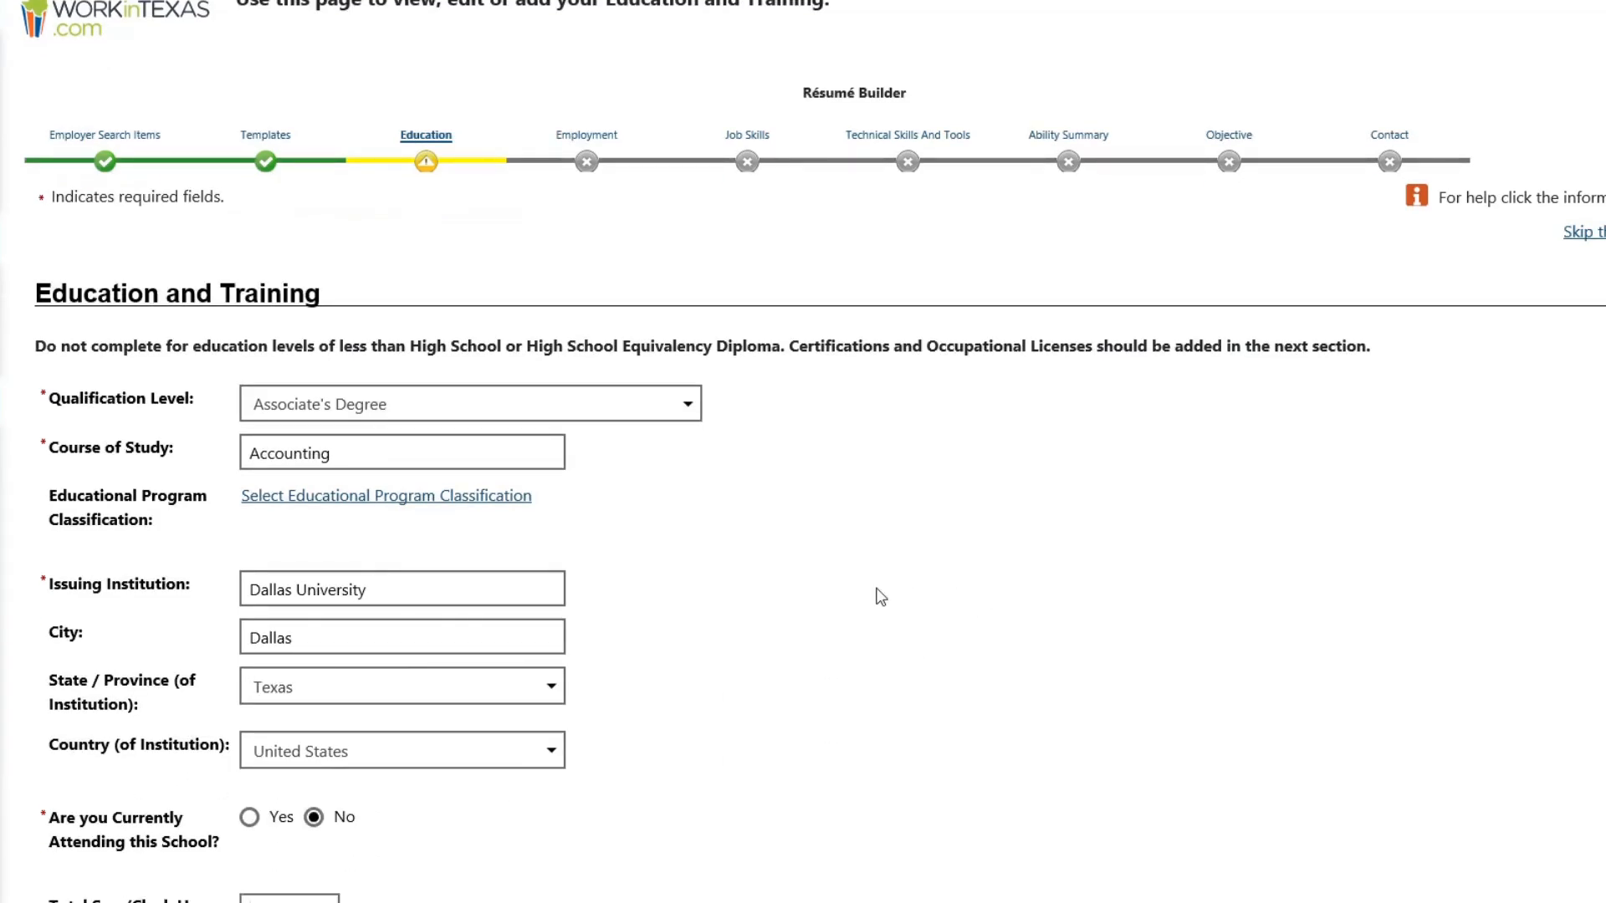
scroll(880, 593, down, 6)
scroll(878, 588, up, 1)
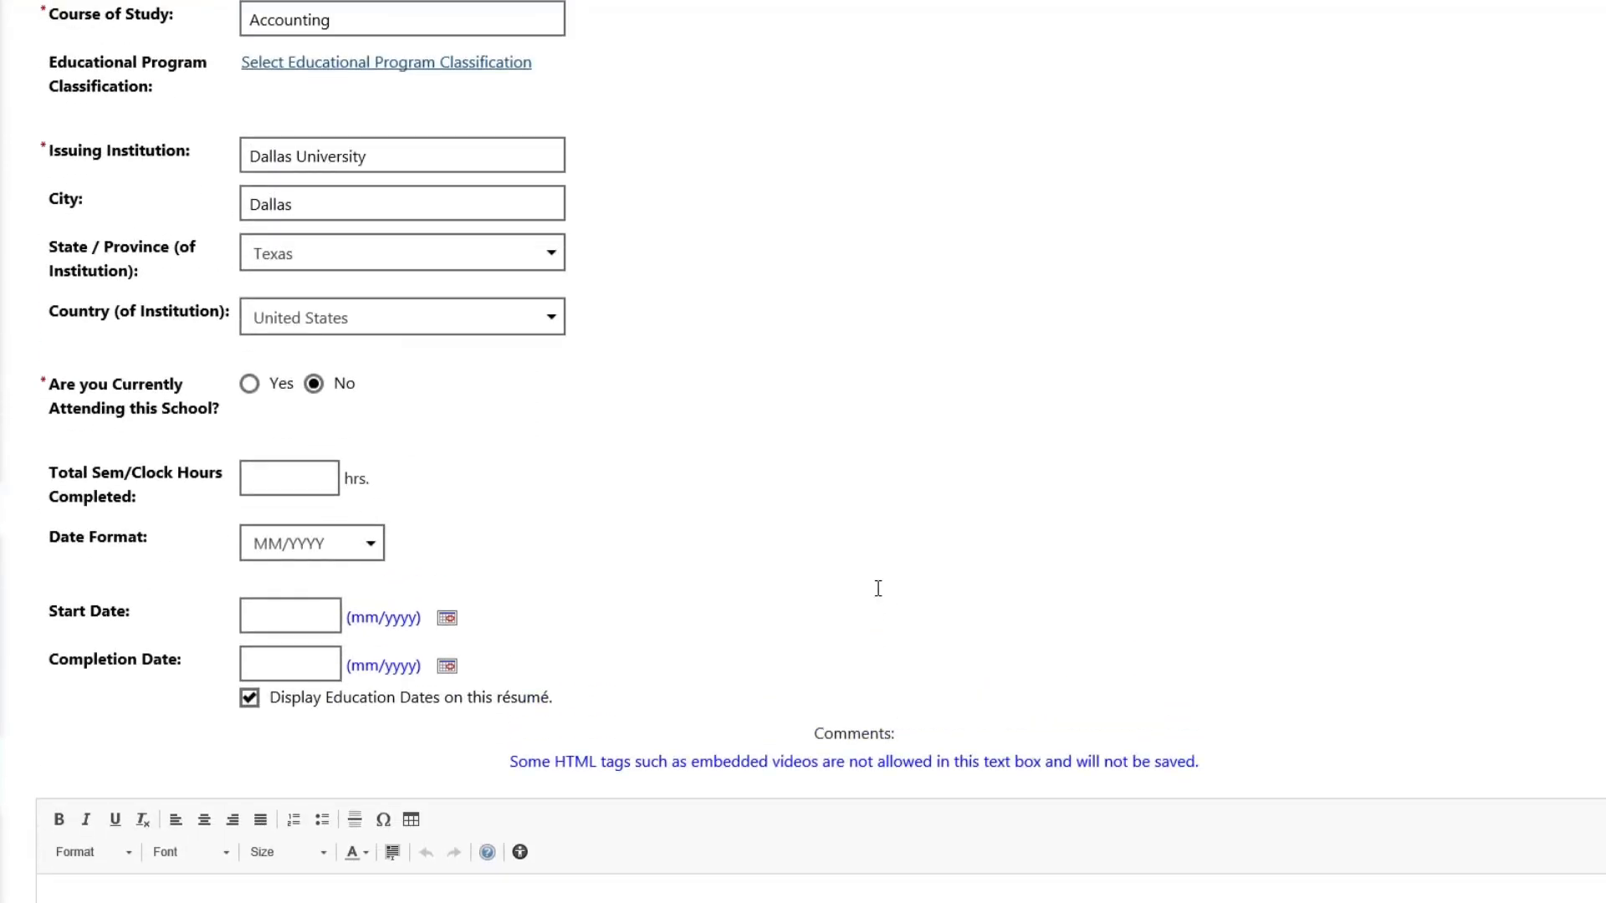
click(282, 479)
text(60)
Step: Set the education date format to YYYY and enter 2012 as start date and 2014 as completion date
click(370, 548)
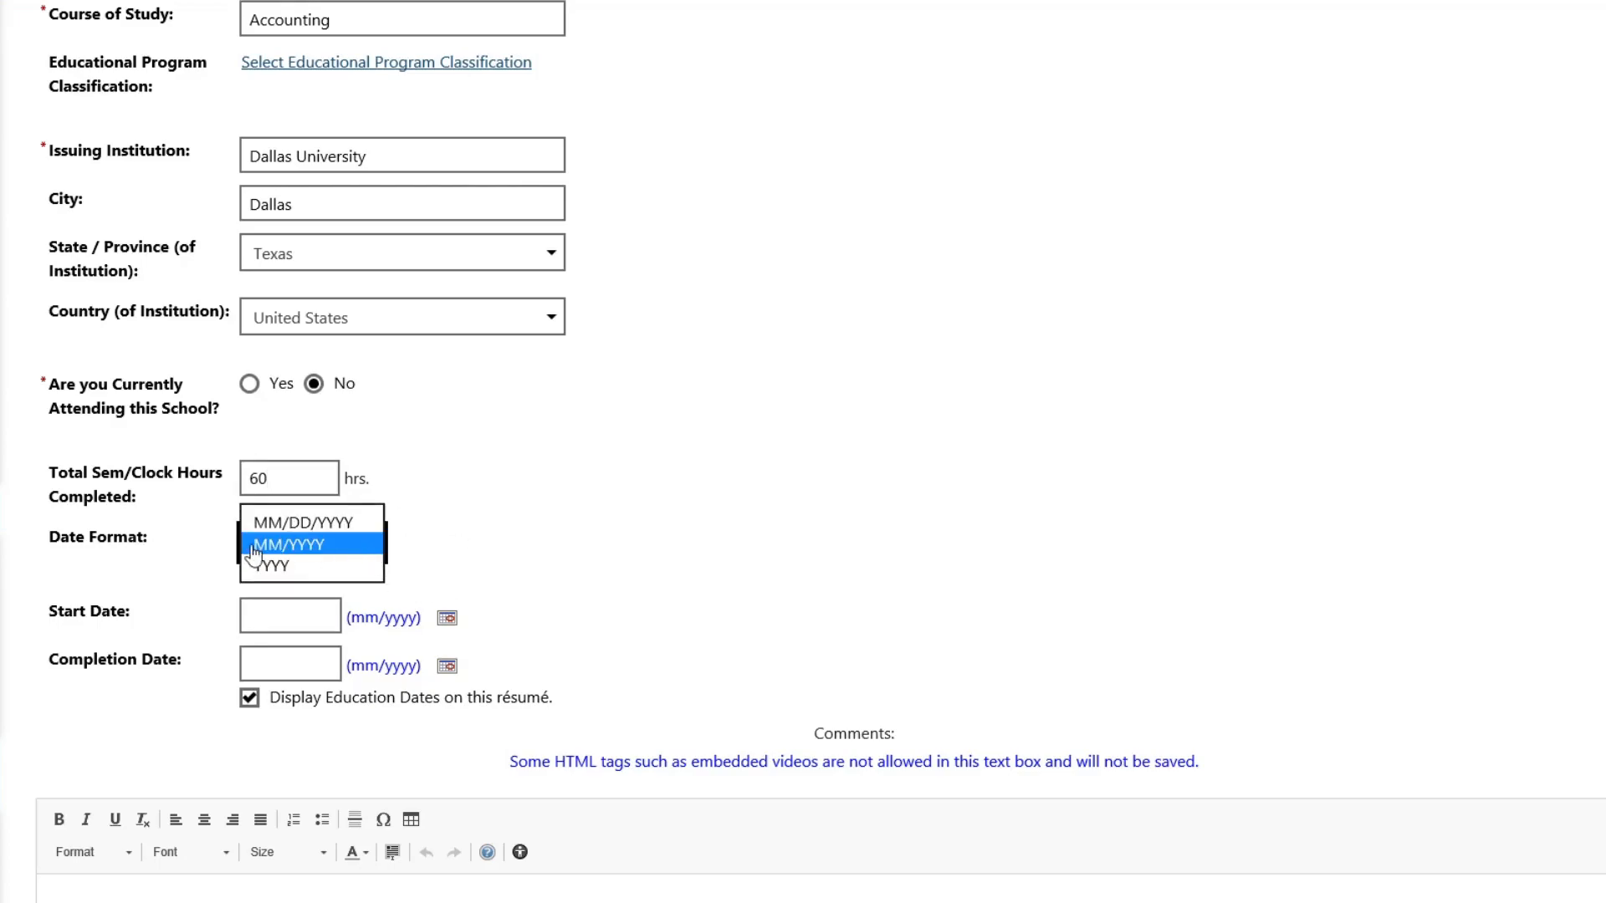
click(314, 564)
scroll(634, 609, up, 4)
scroll(746, 624, down, 8)
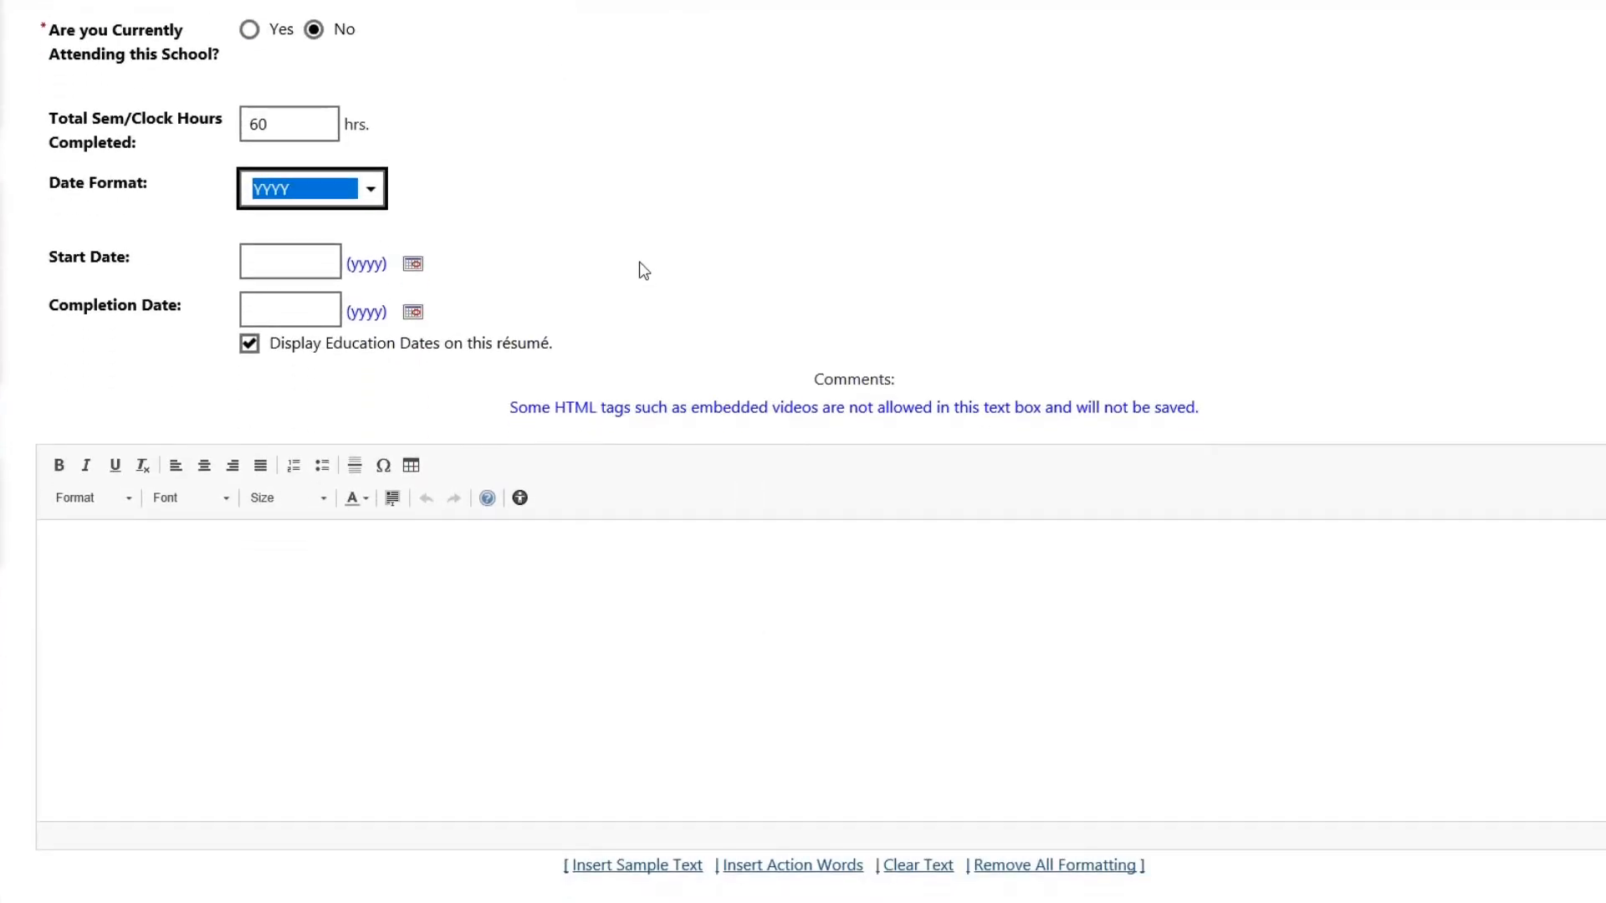
scroll(642, 268, up, 2)
click(317, 402)
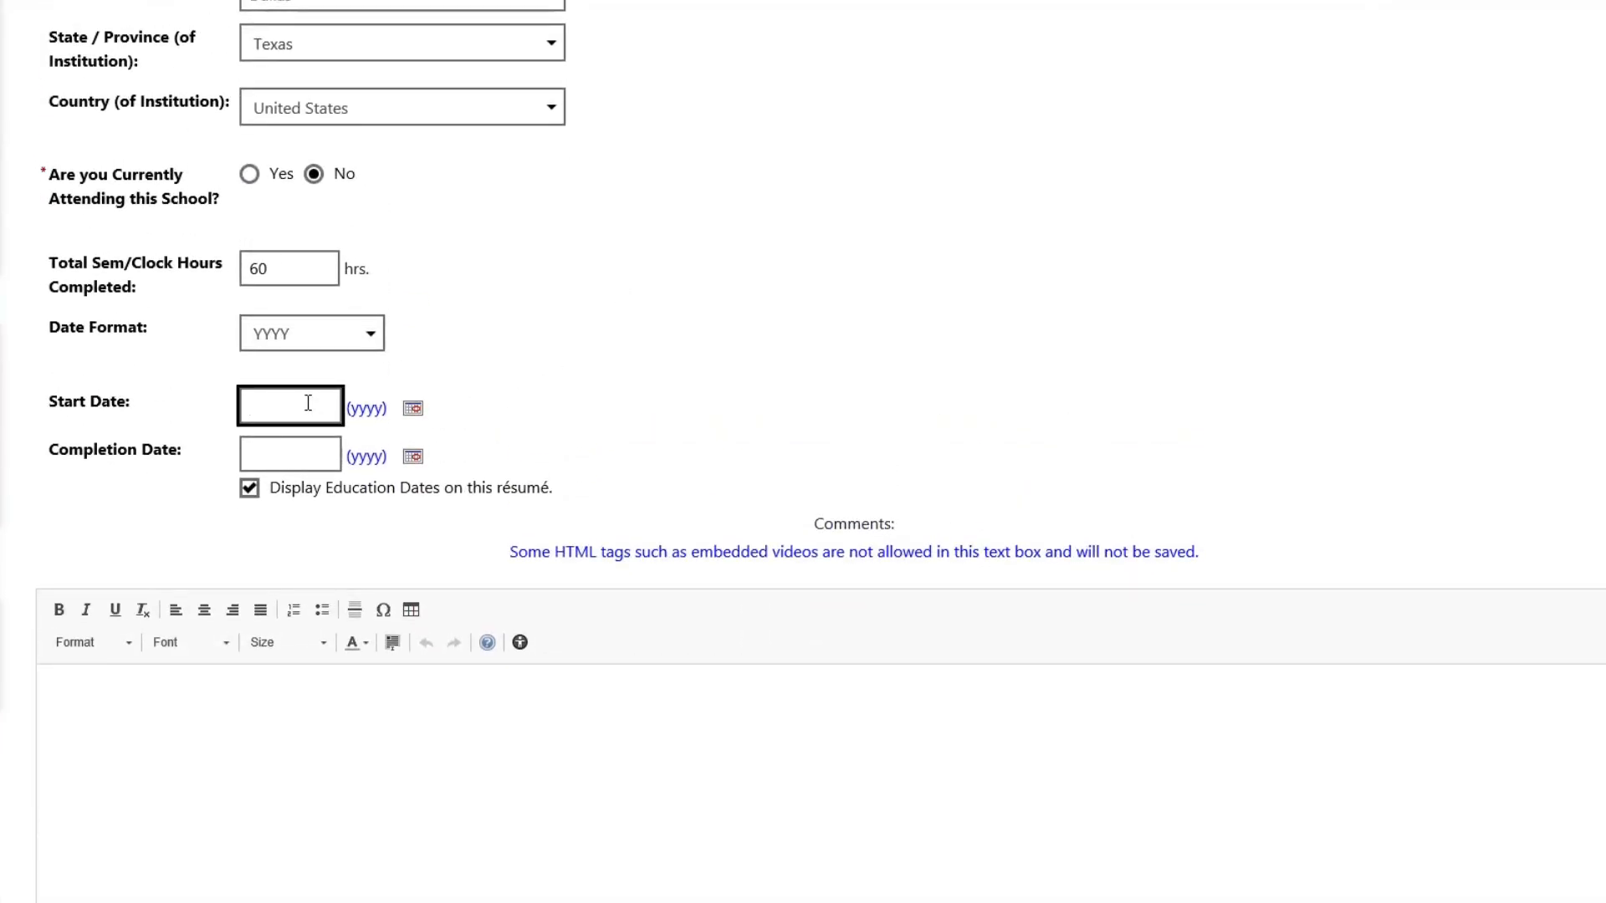
text(2012)
key(Tab)
text(2014)
click(613, 421)
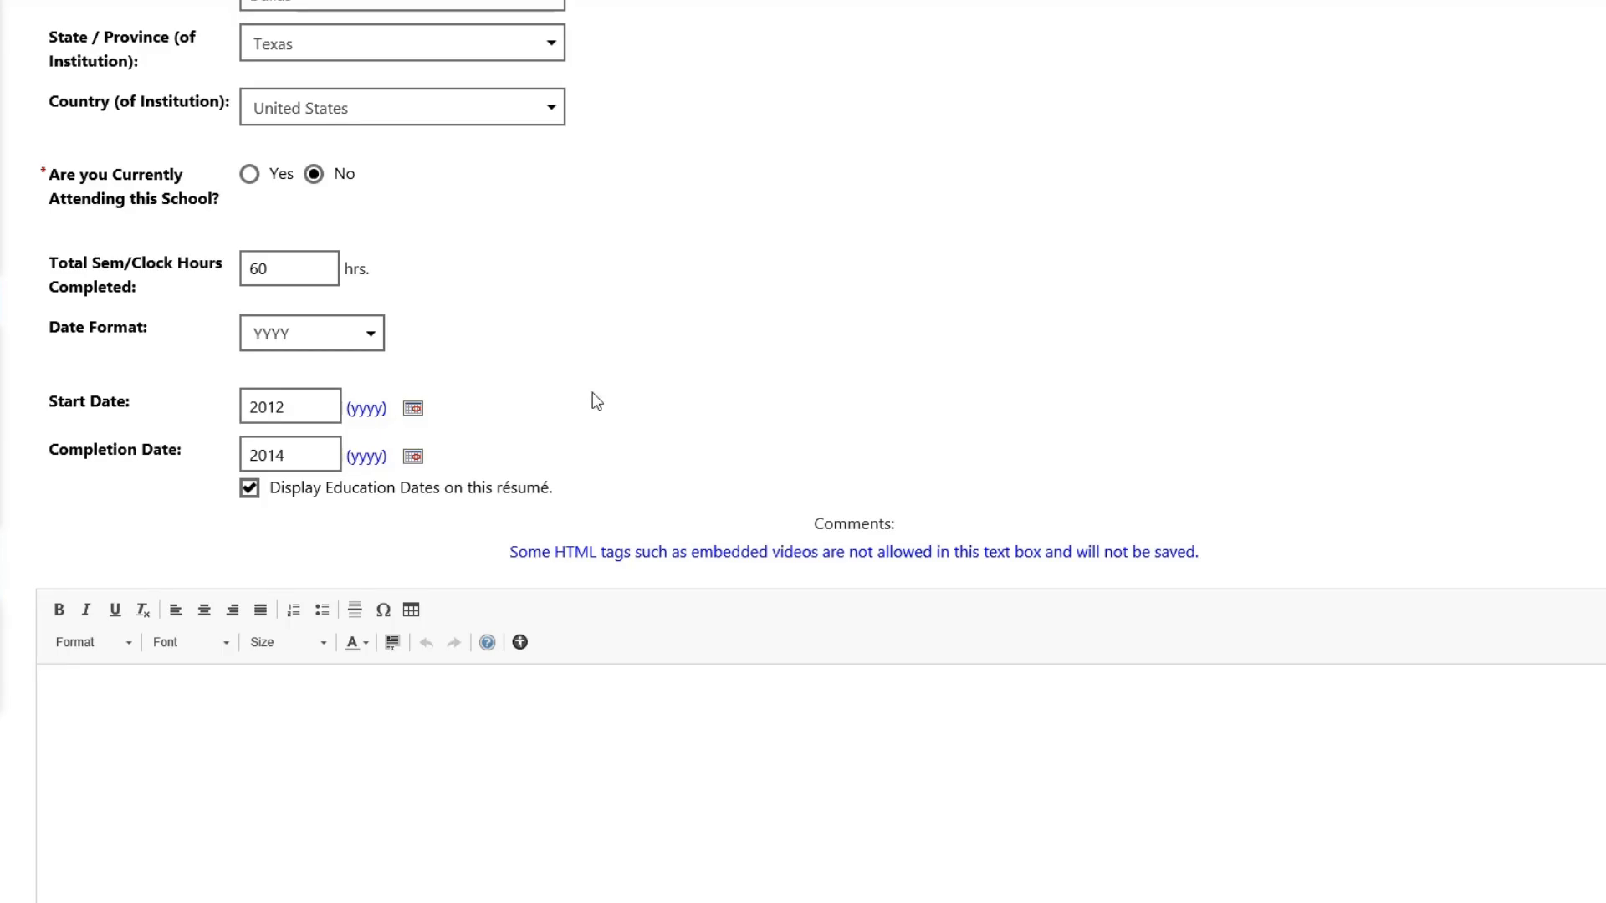
Step: Change the education date format to MM/YYYY, giving the dates as 01/2012 and 01/2014
click(365, 345)
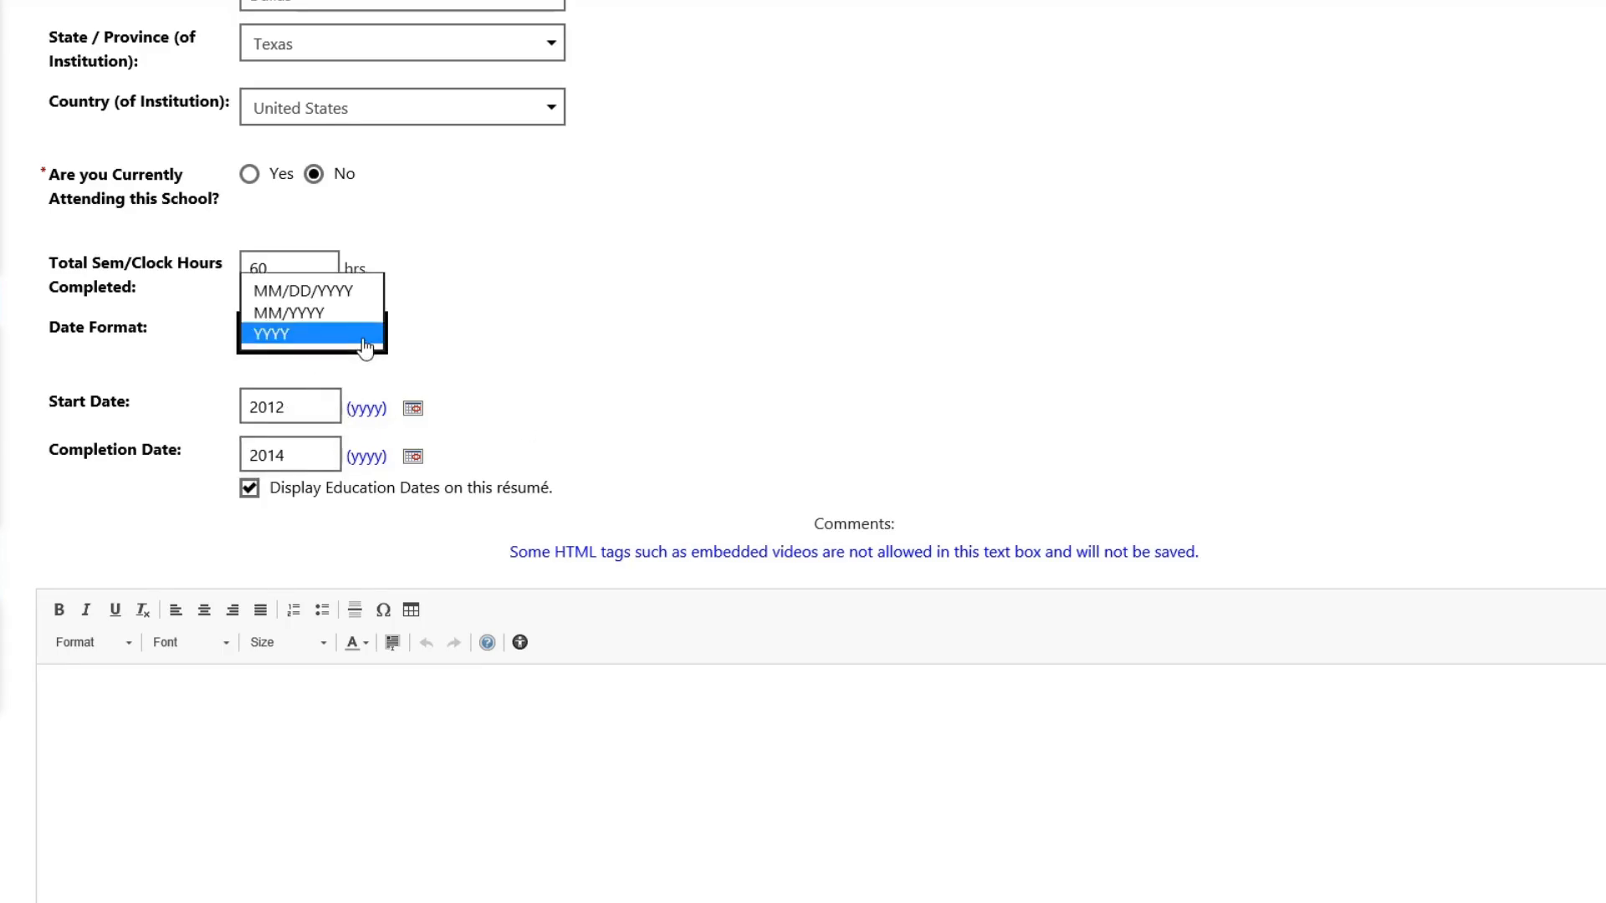
click(333, 315)
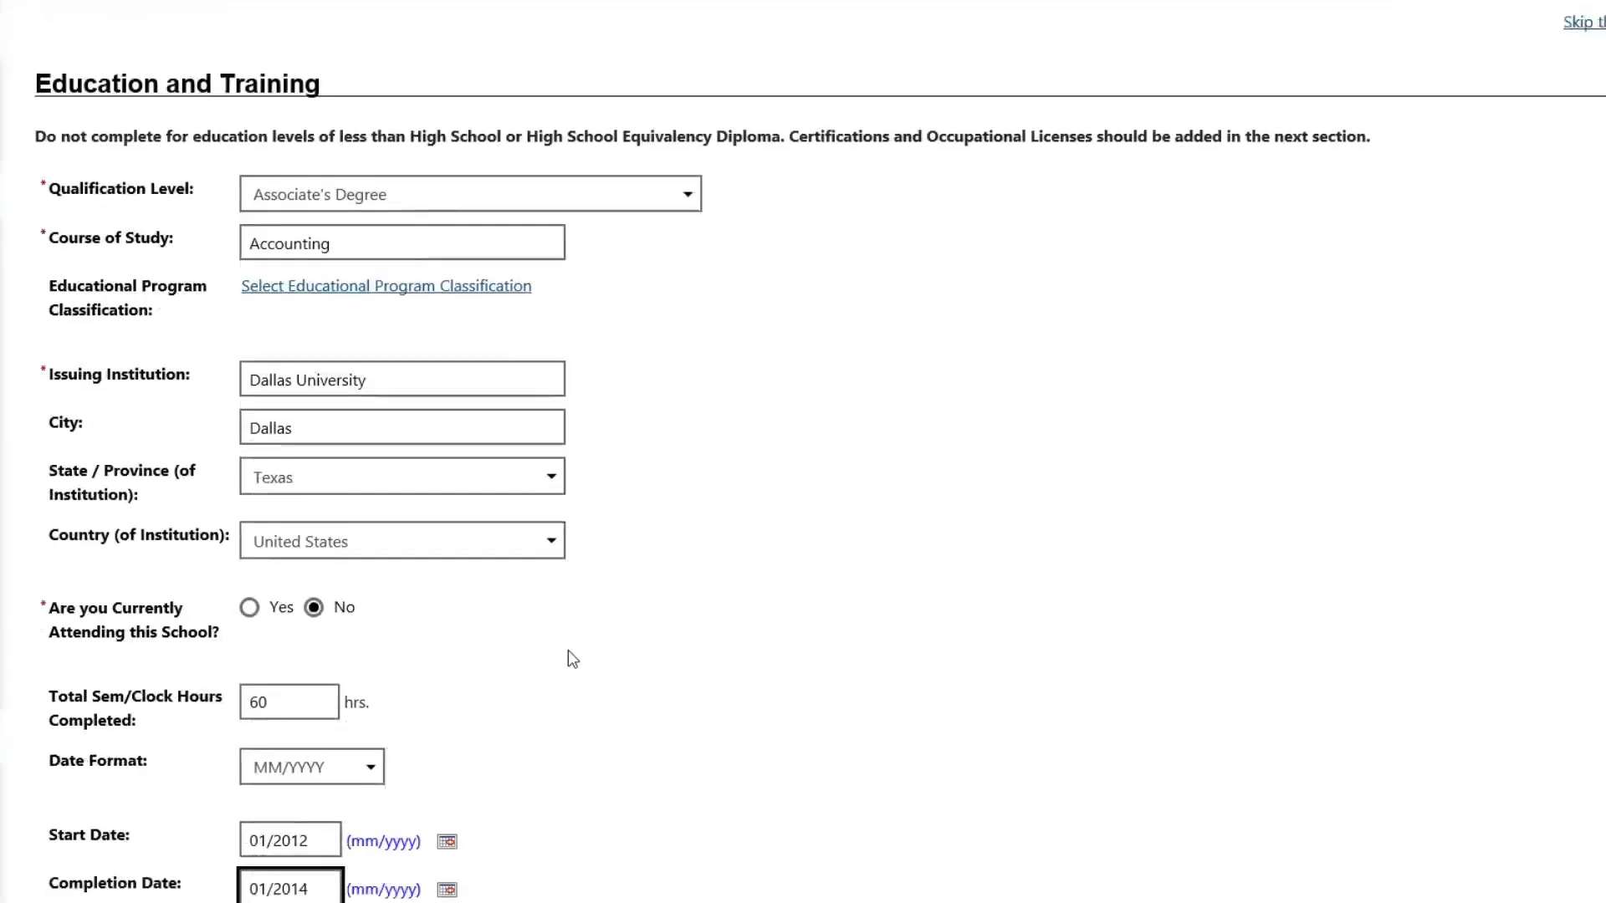
scroll(572, 659, down, 1)
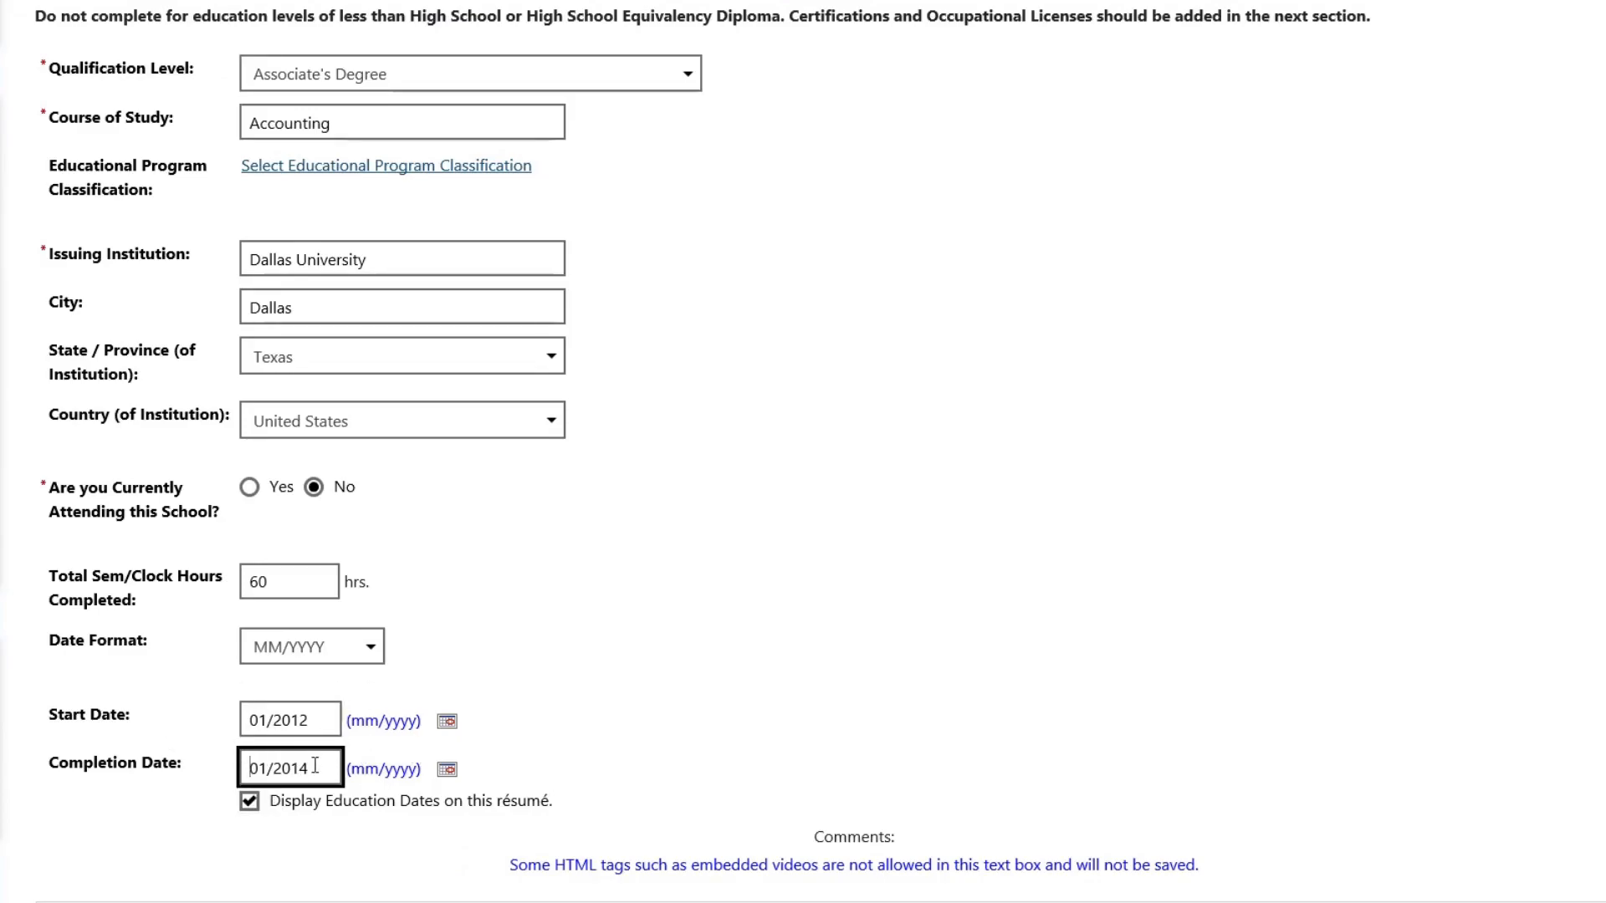
click(649, 689)
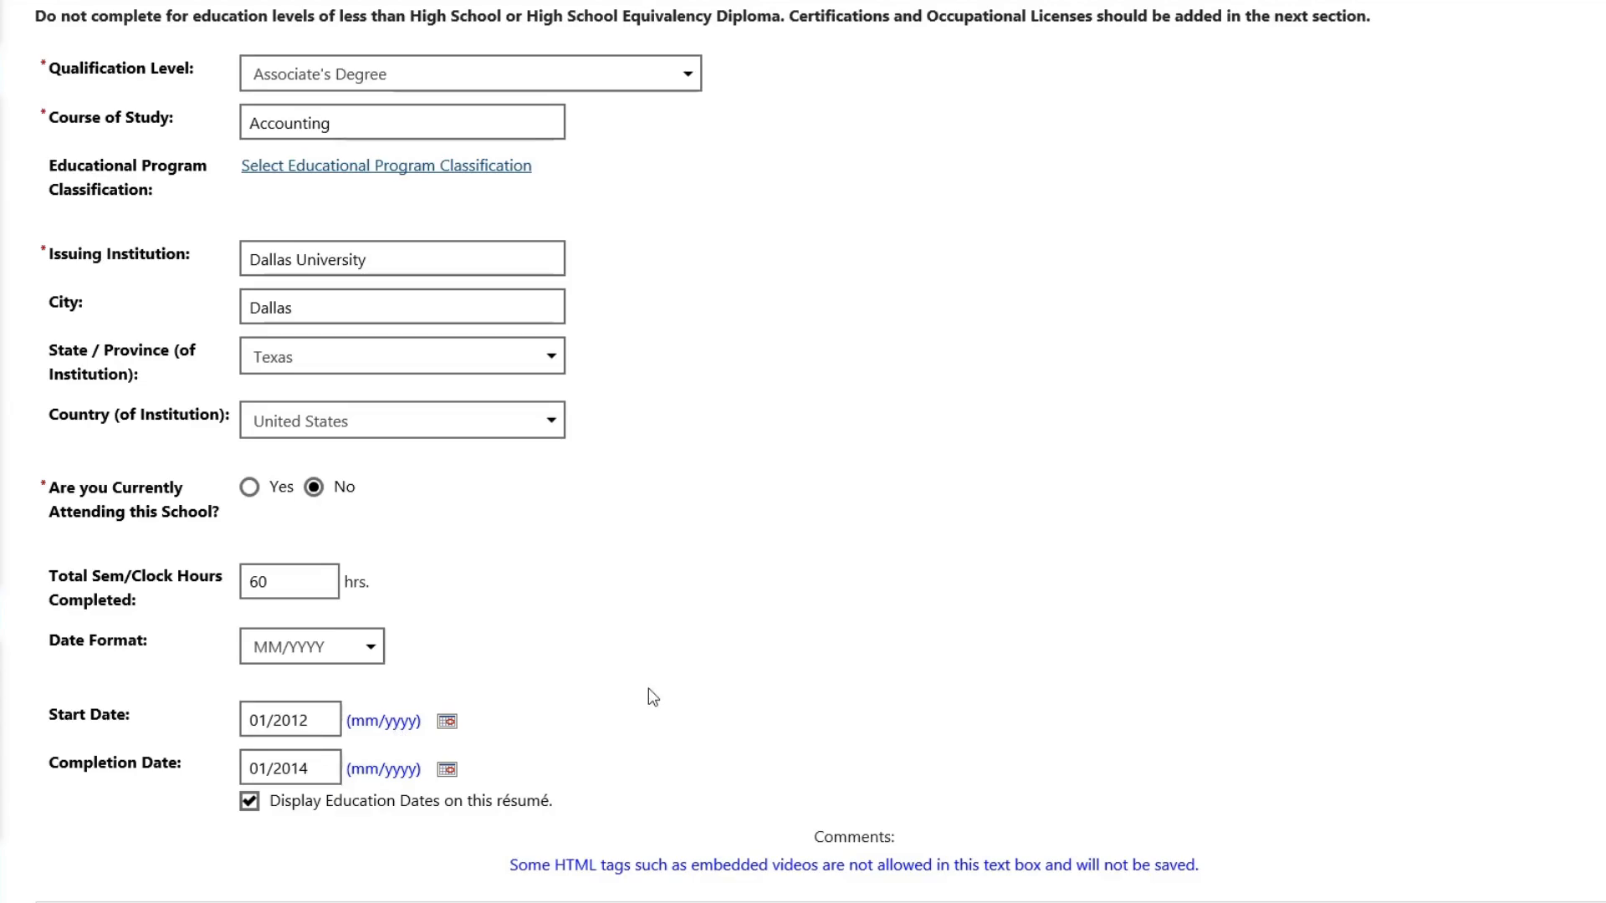
Step: Leave the education comments blank and submit the completed education entry
scroll(649, 689, down, 3)
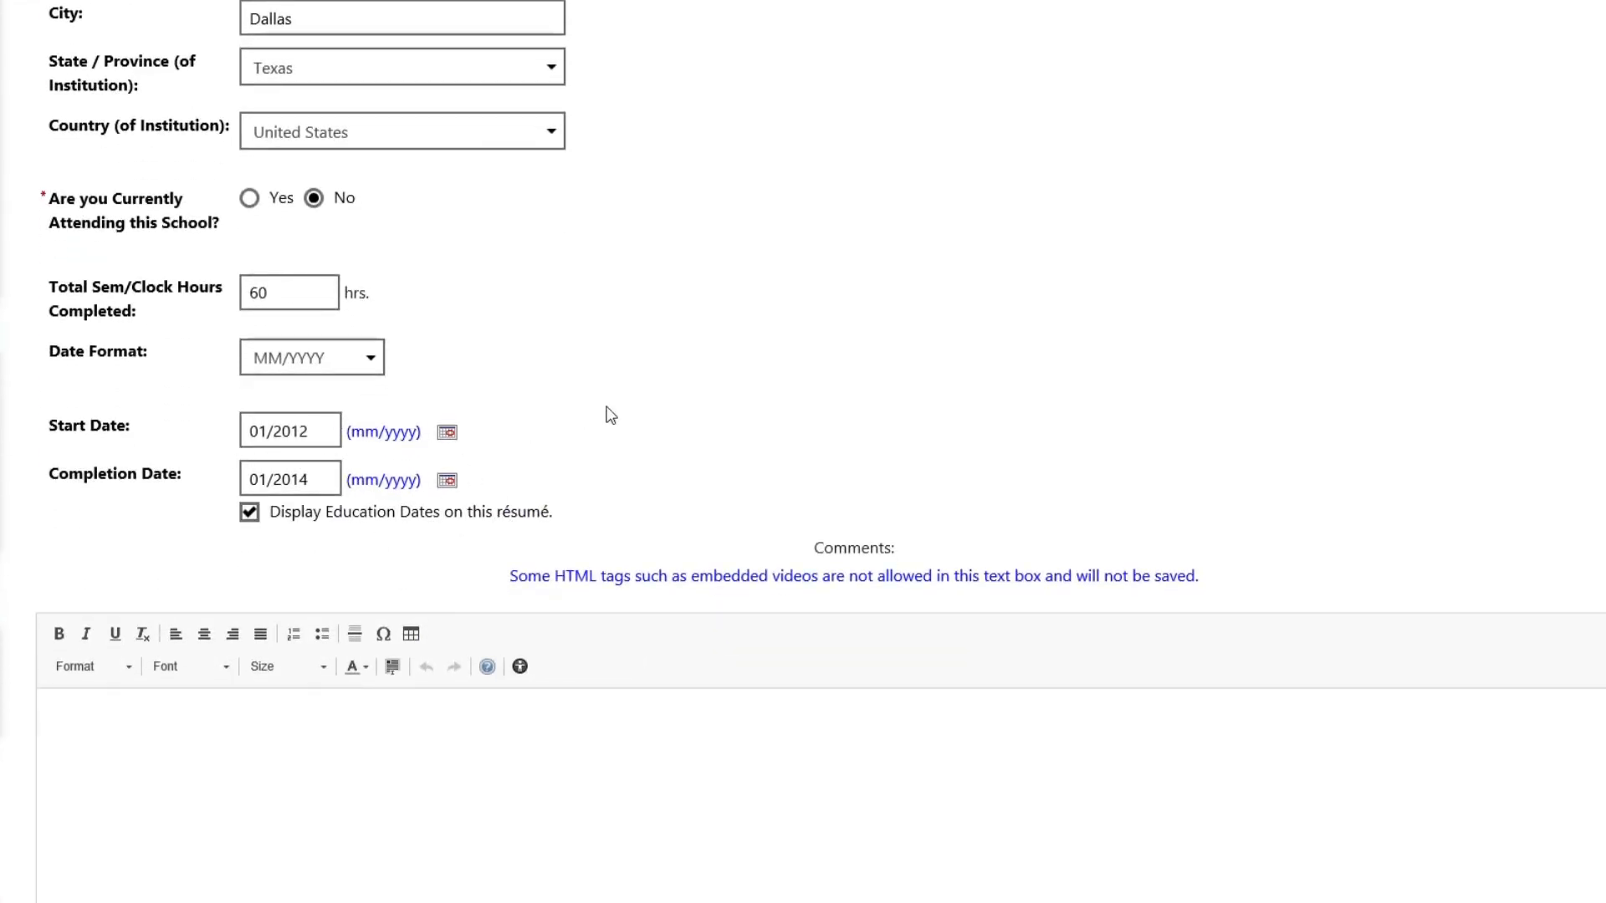
click(462, 756)
scroll(836, 427, down, 2)
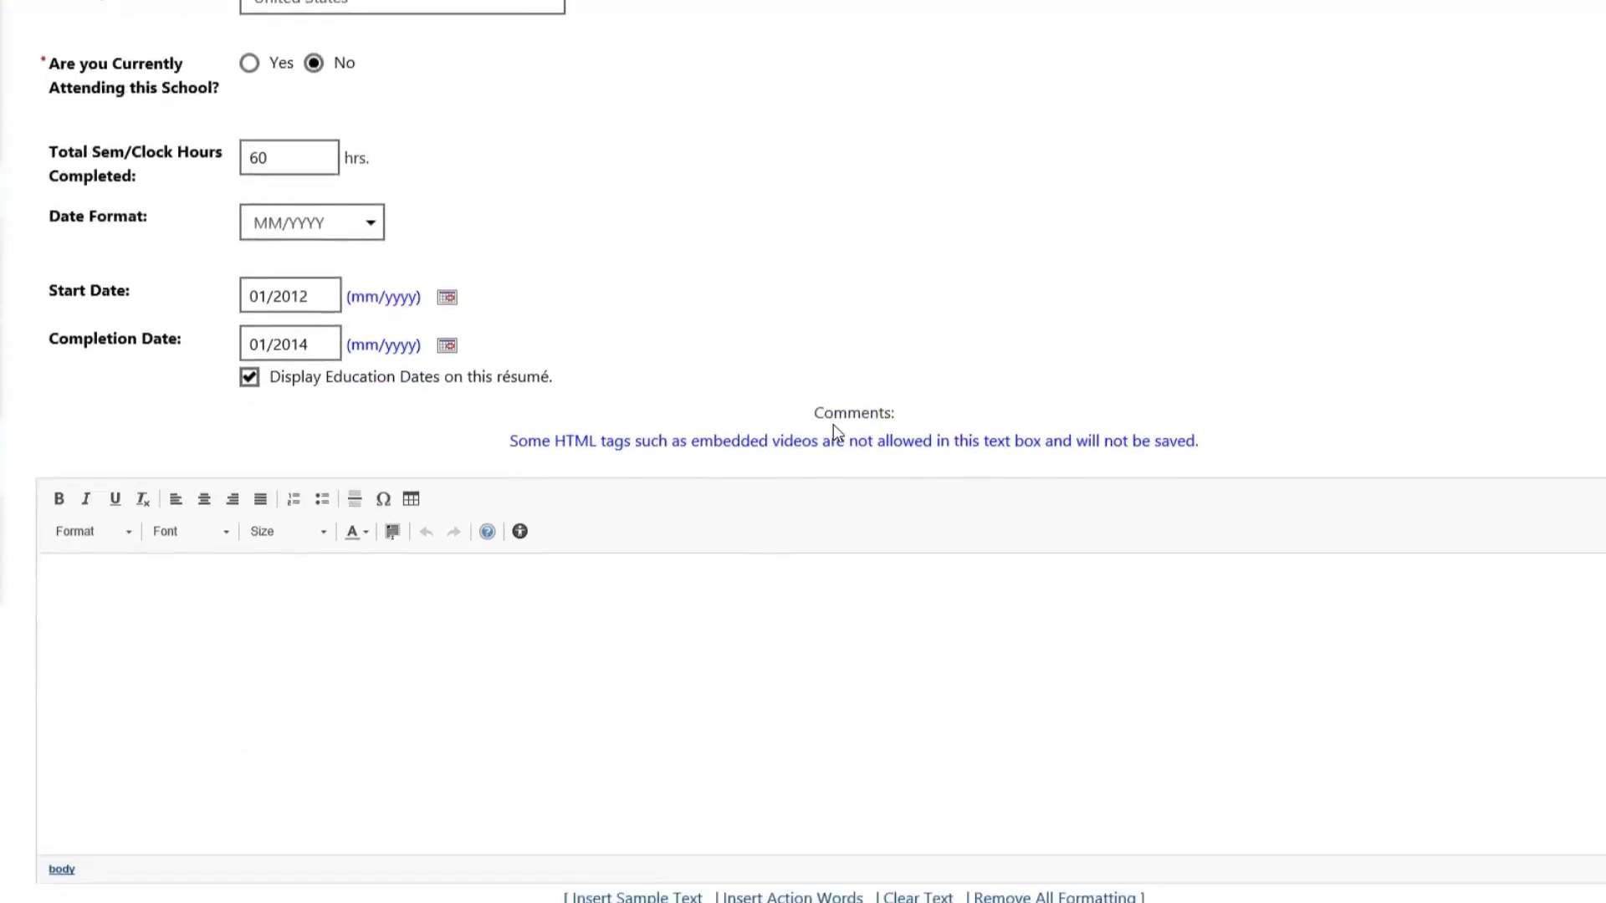
scroll(833, 424, down, 3)
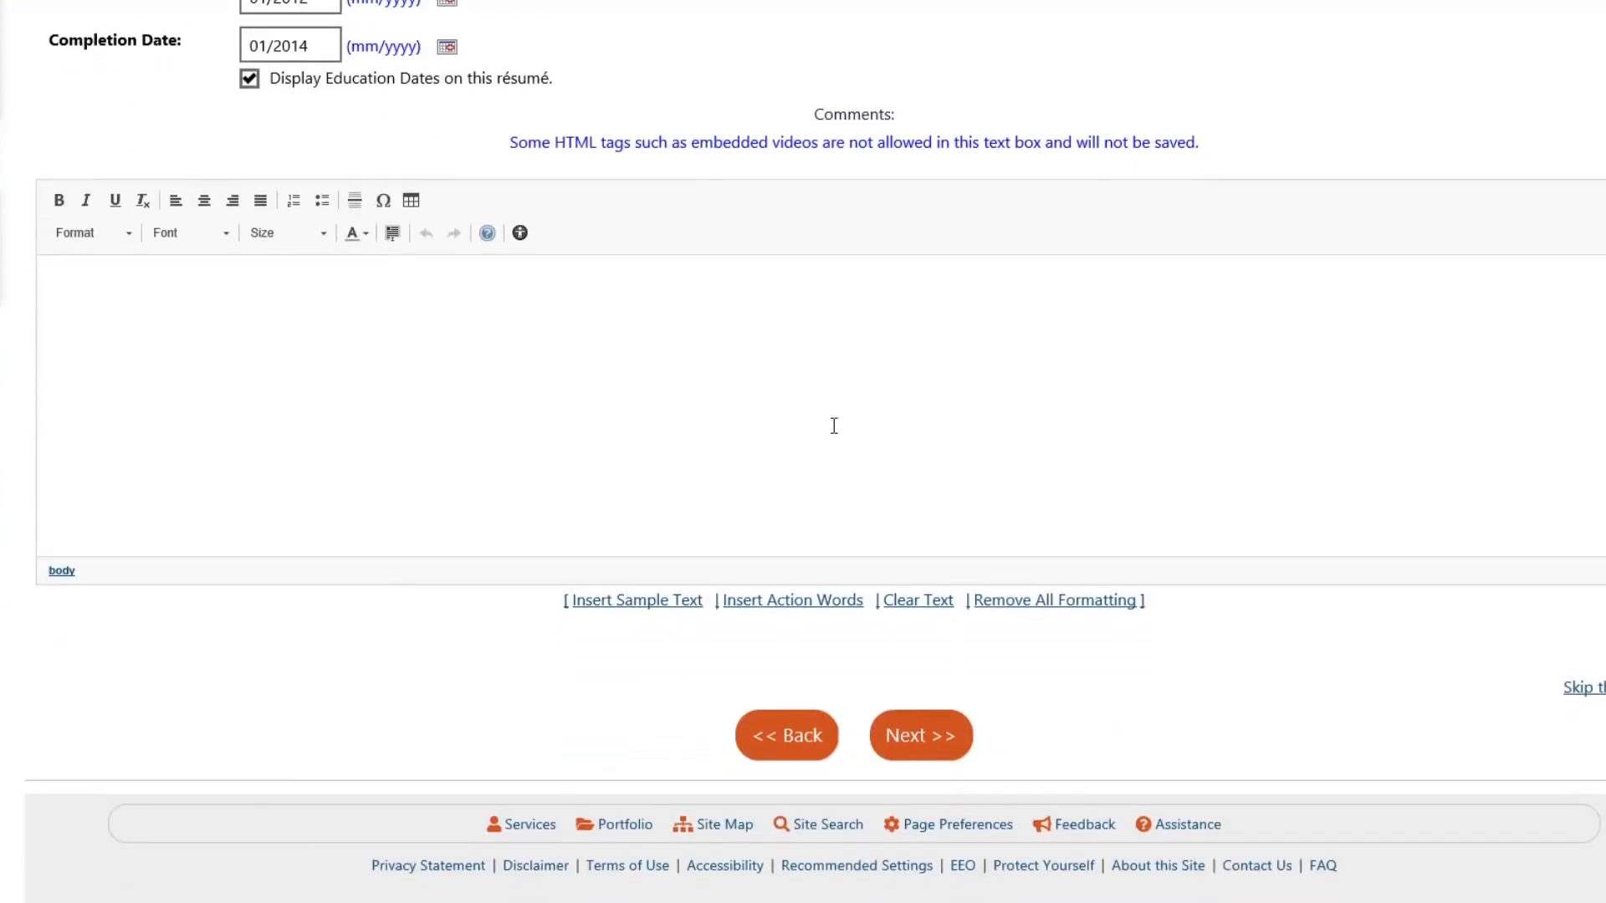
click(916, 739)
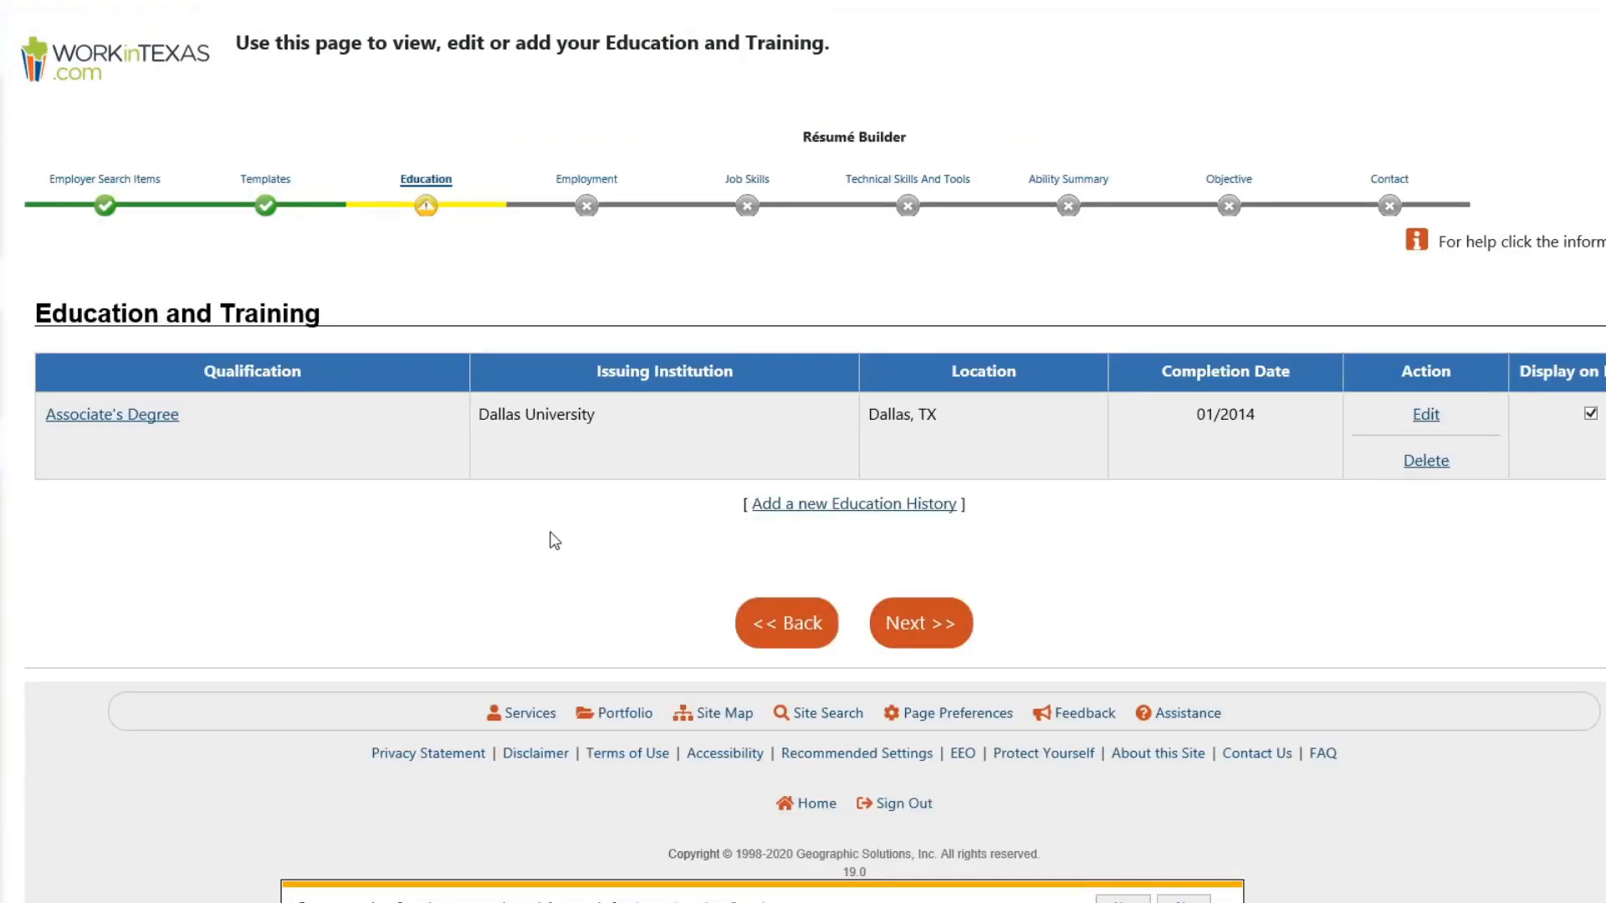
Step: Review the Dallas University entry and the option to add more education, and continue to the Employment History page
triple_click(497, 410)
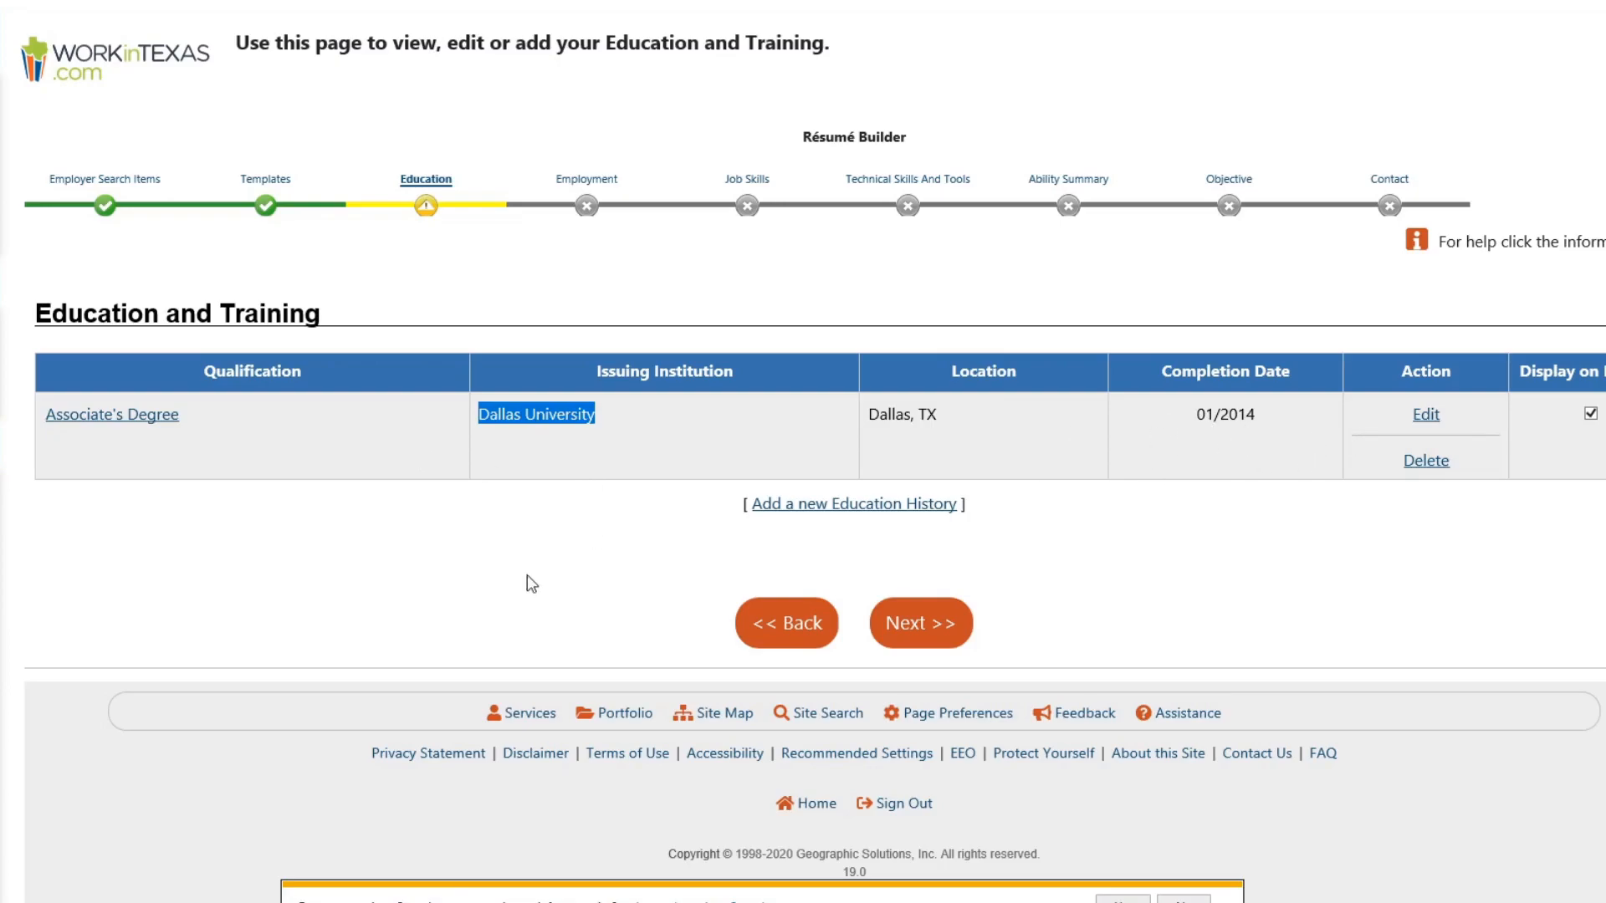
click(805, 507)
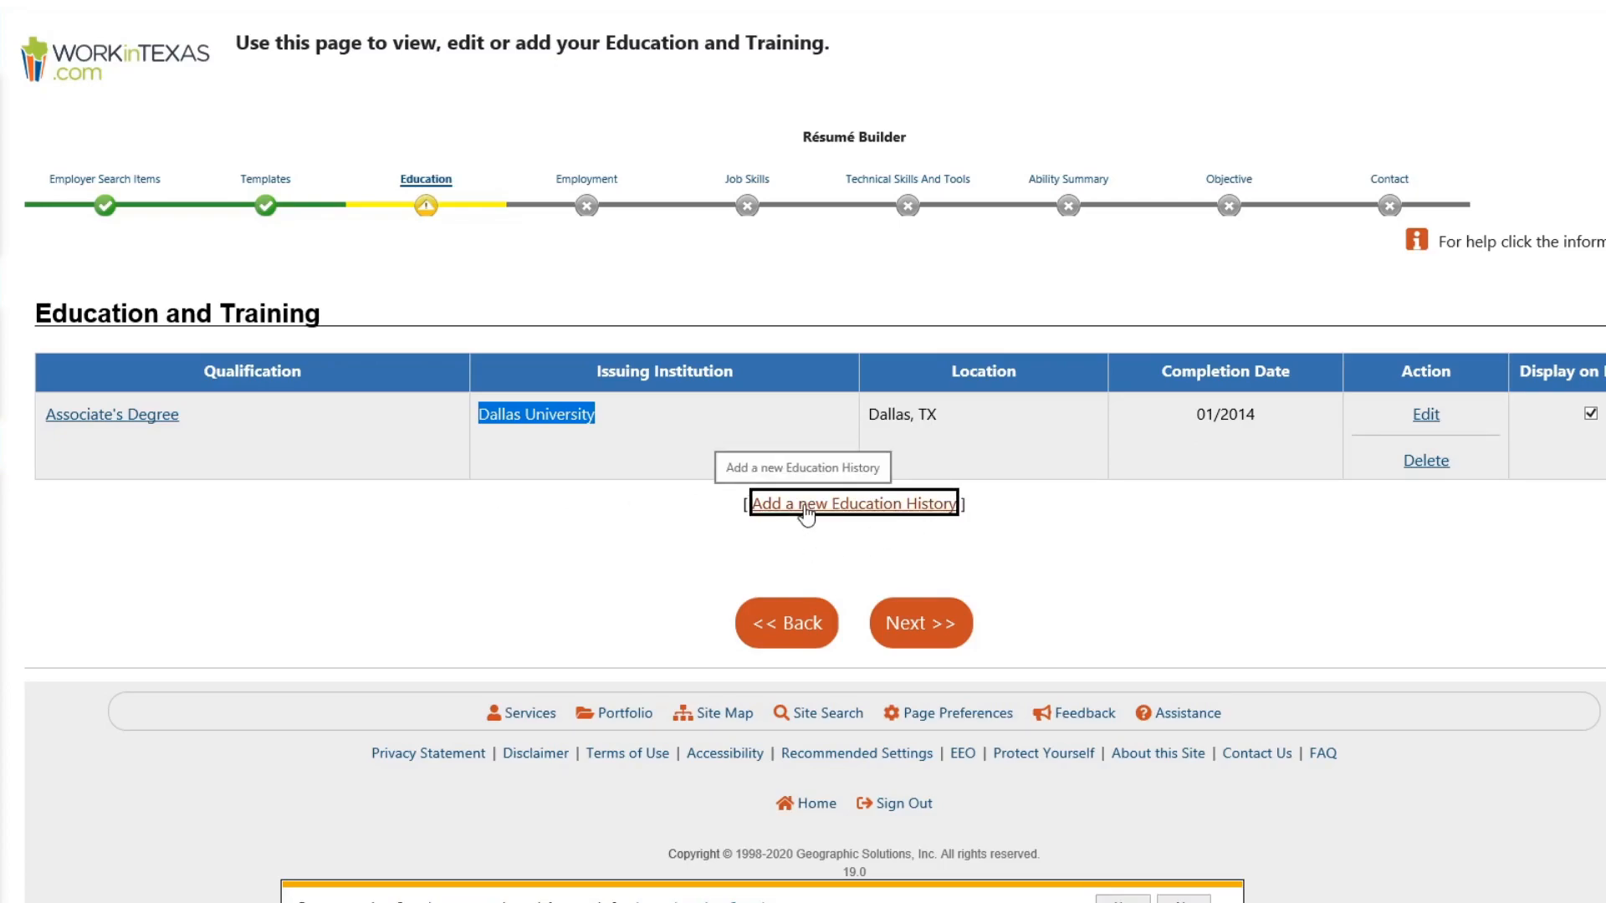
click(936, 505)
click(852, 505)
click(948, 633)
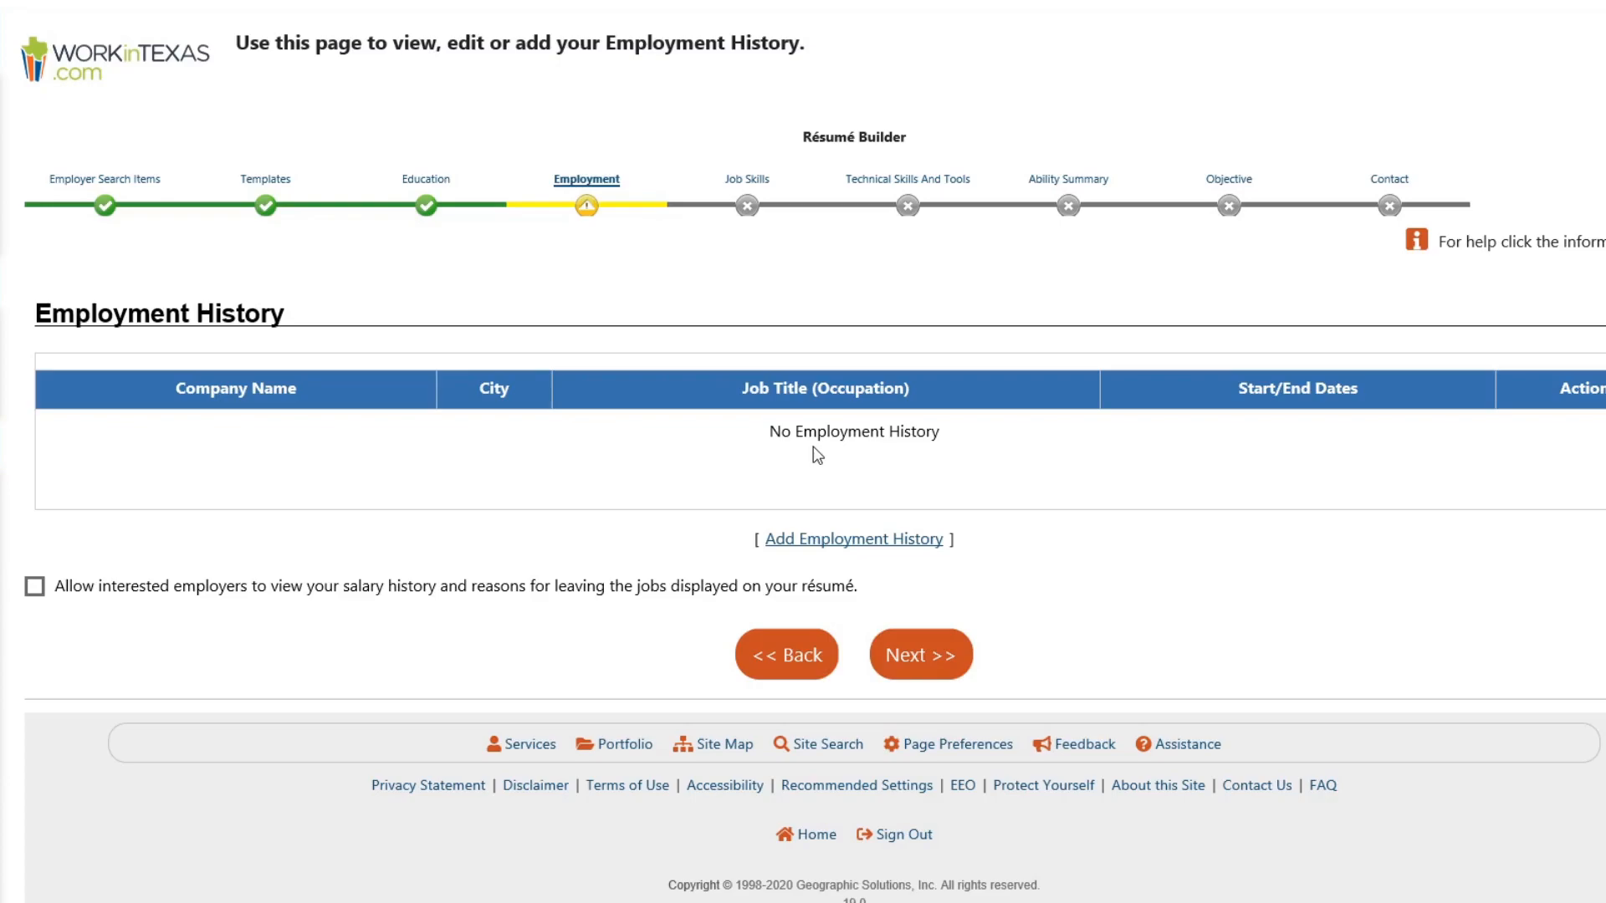
Step: Start a new employment history entry and fill in its employer details from the suggested H Mart location in Carrollton
click(790, 543)
click(808, 545)
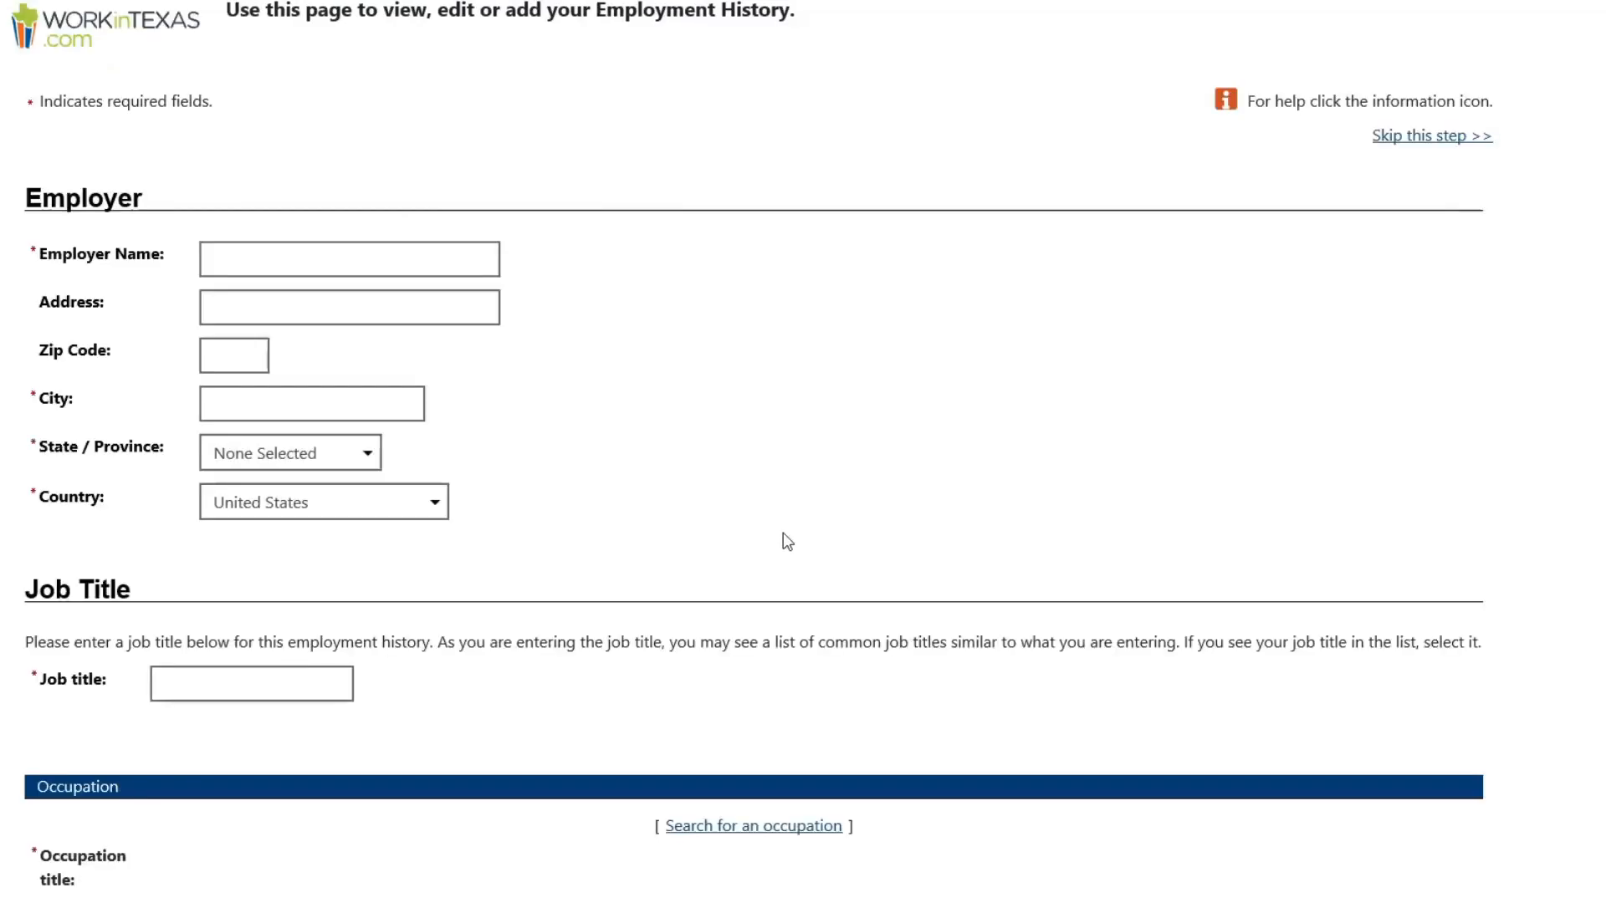
click(283, 404)
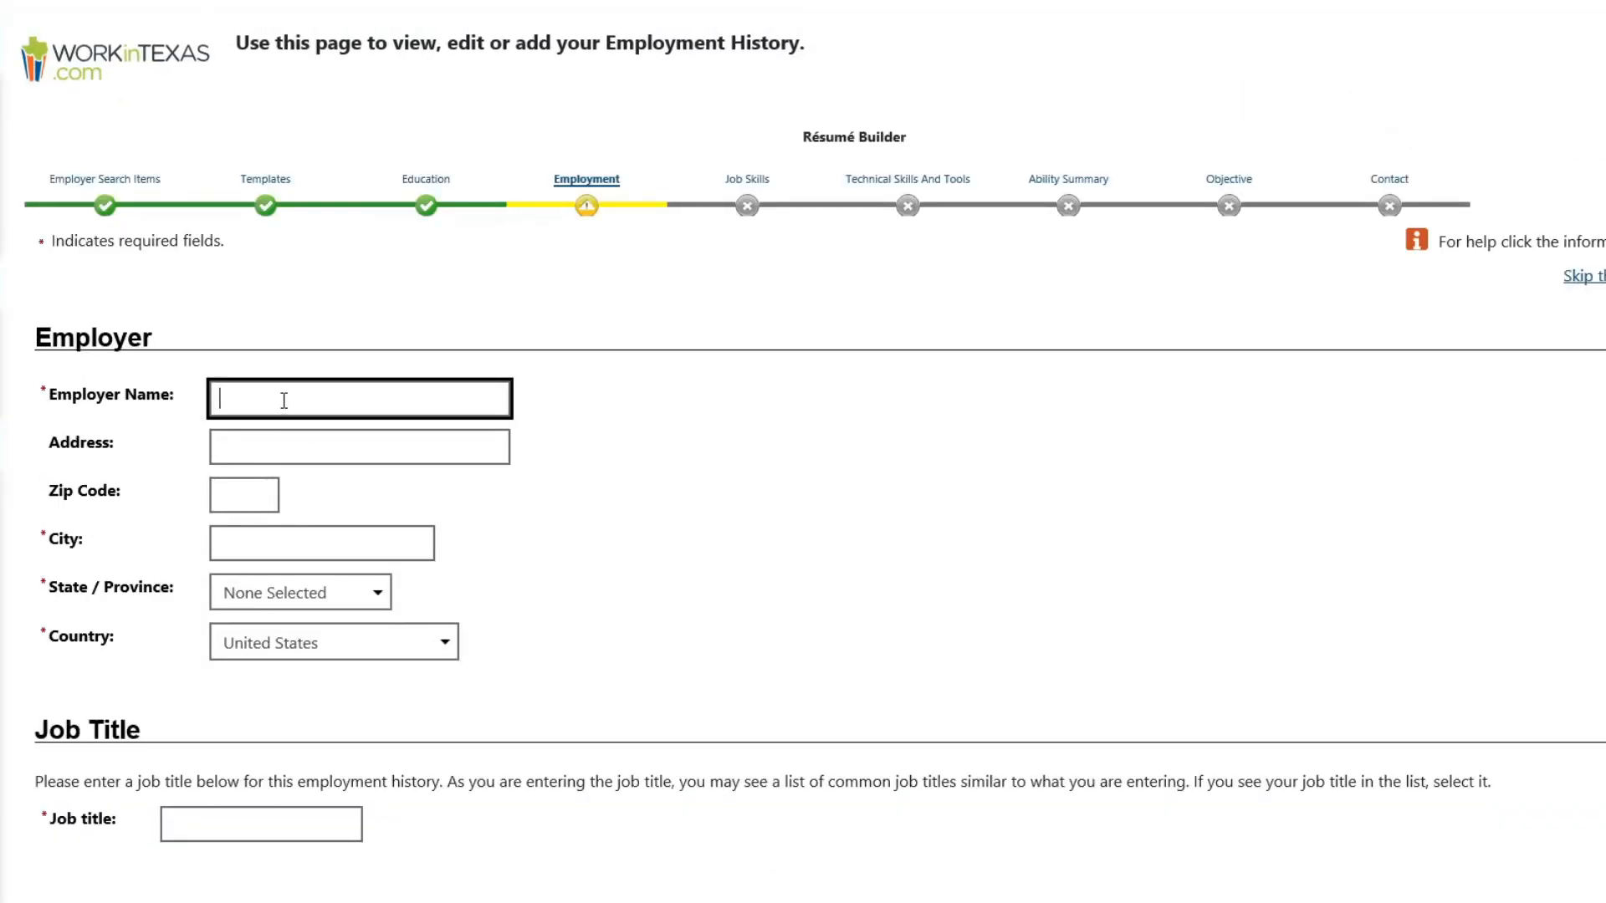
text(H Mart)
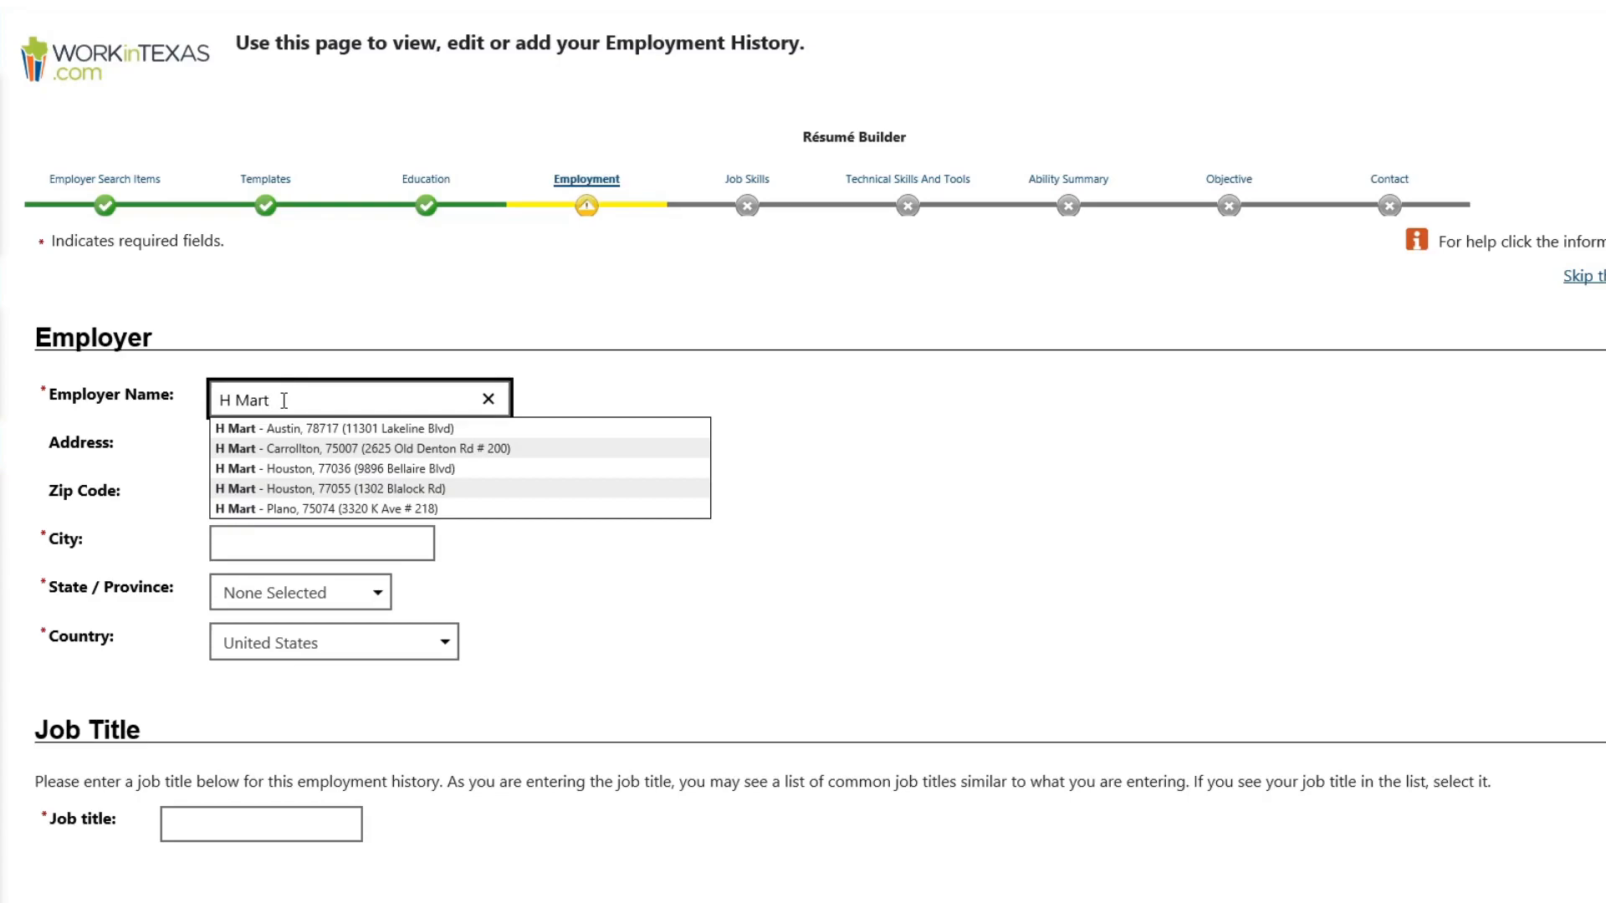
click(259, 452)
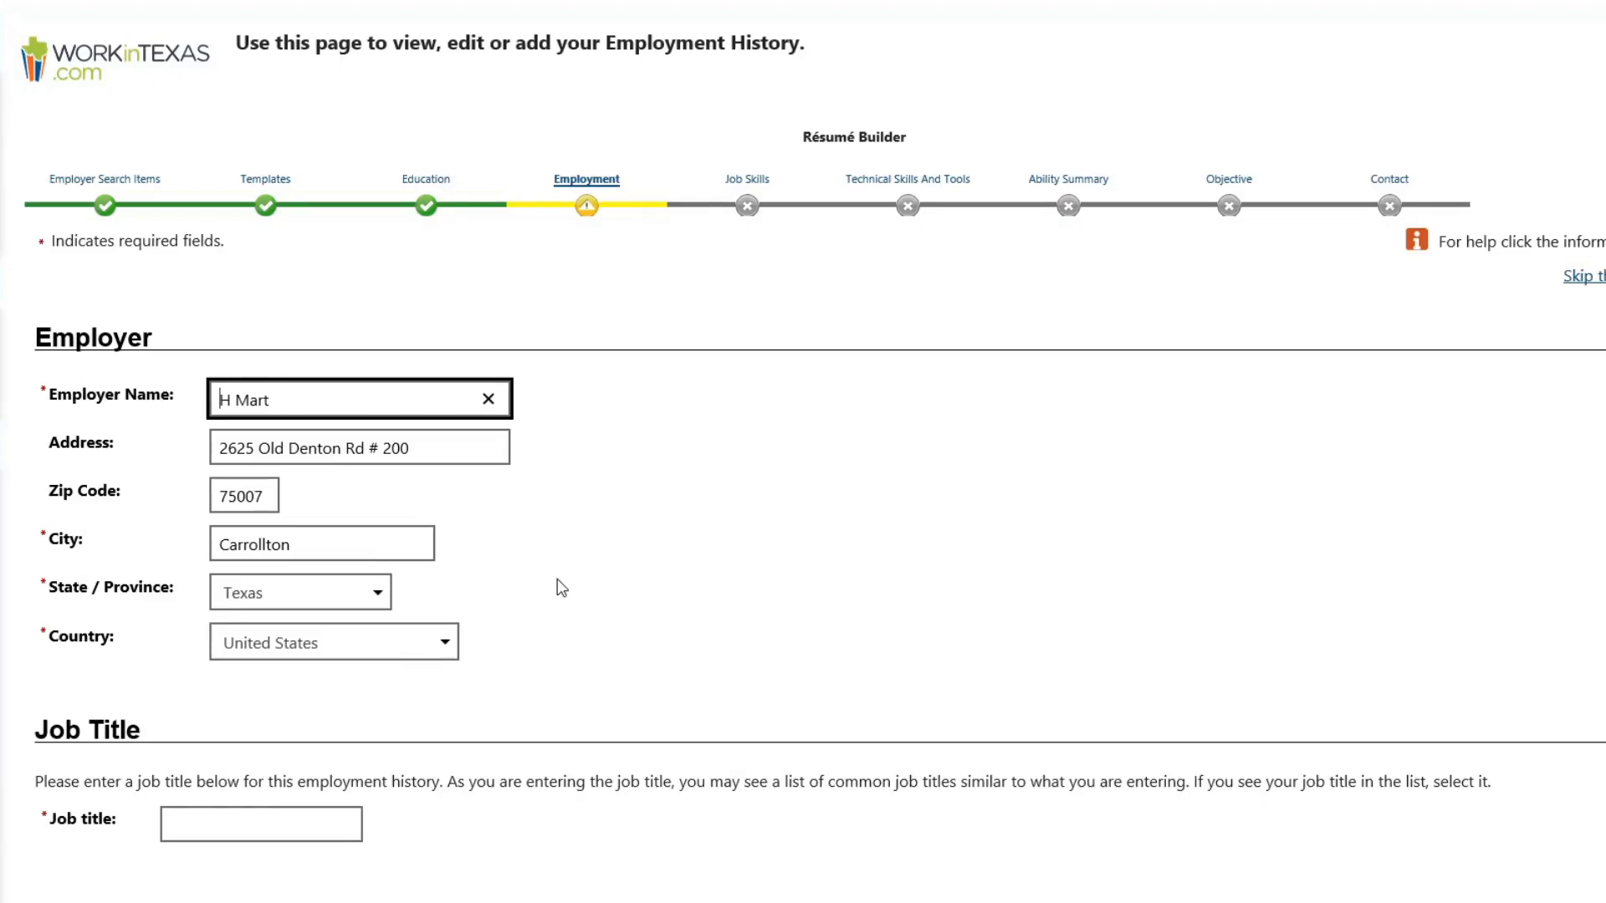
Step: Enter Cashier as the job title for the H Mart position, choosing it from the suggested job titles
scroll(557, 579, down, 8)
scroll(609, 506, down, 1)
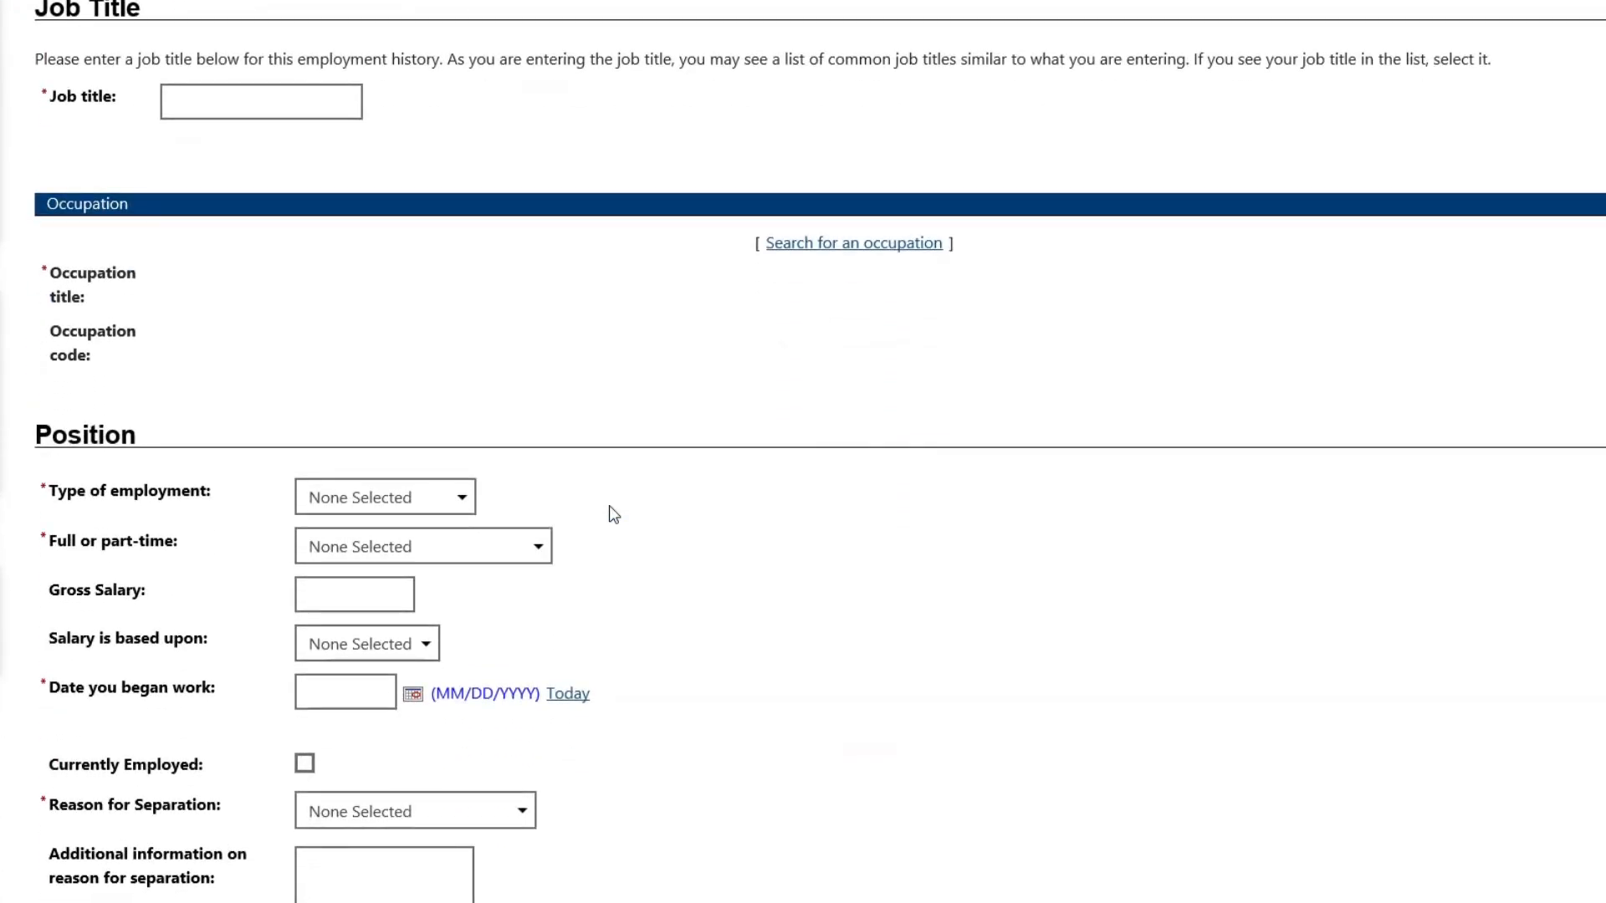
scroll(610, 506, up, 2)
click(246, 240)
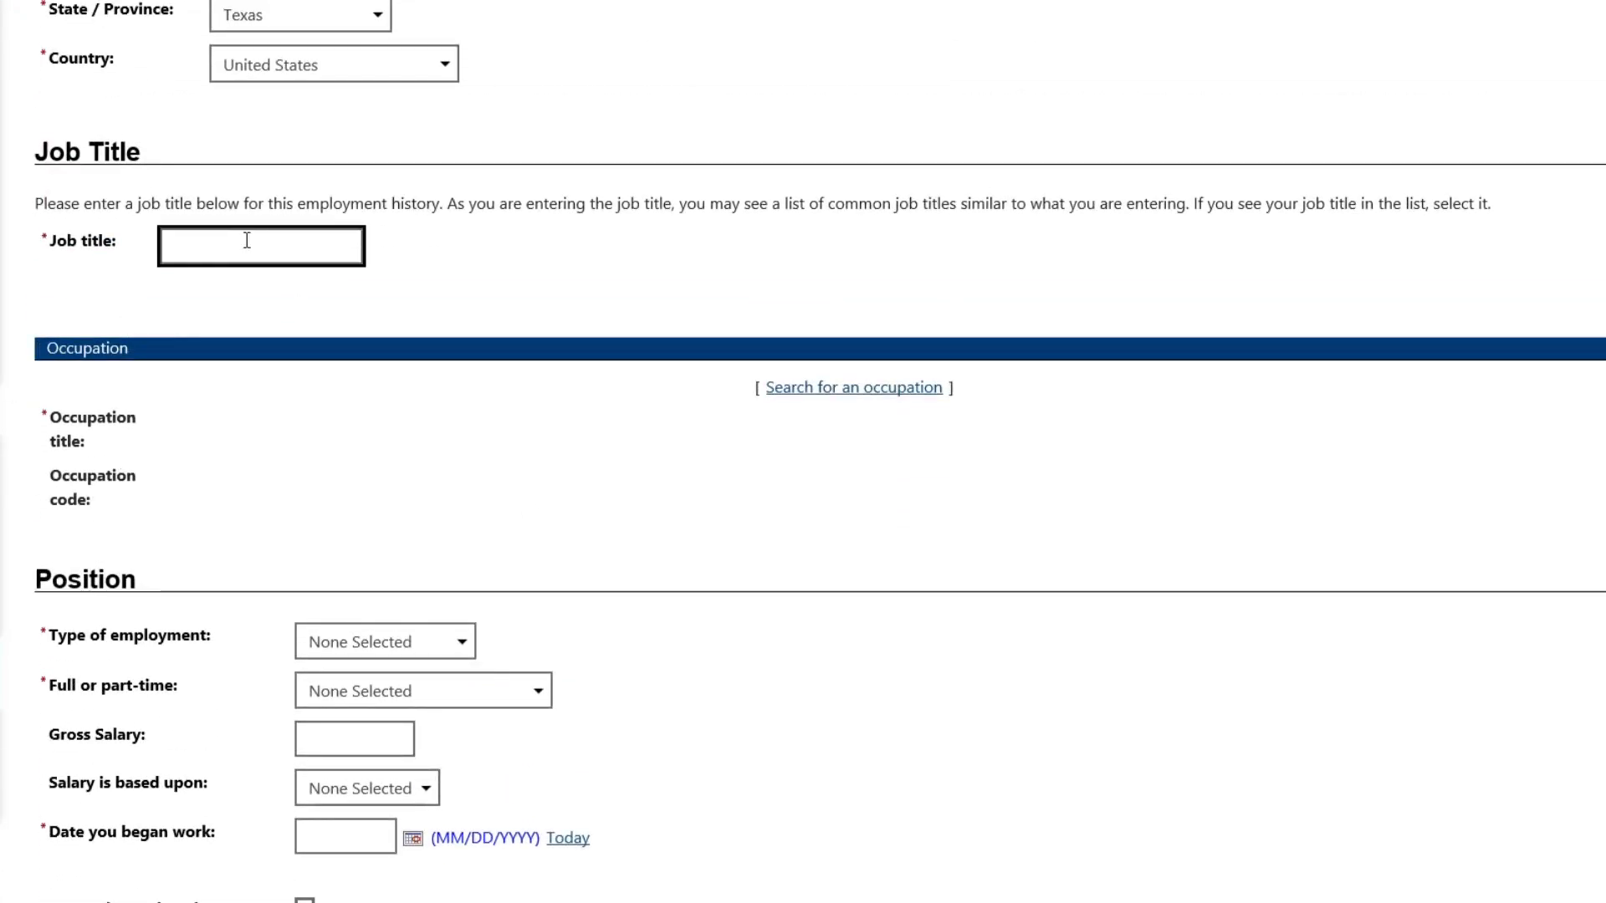
text(Cashier)
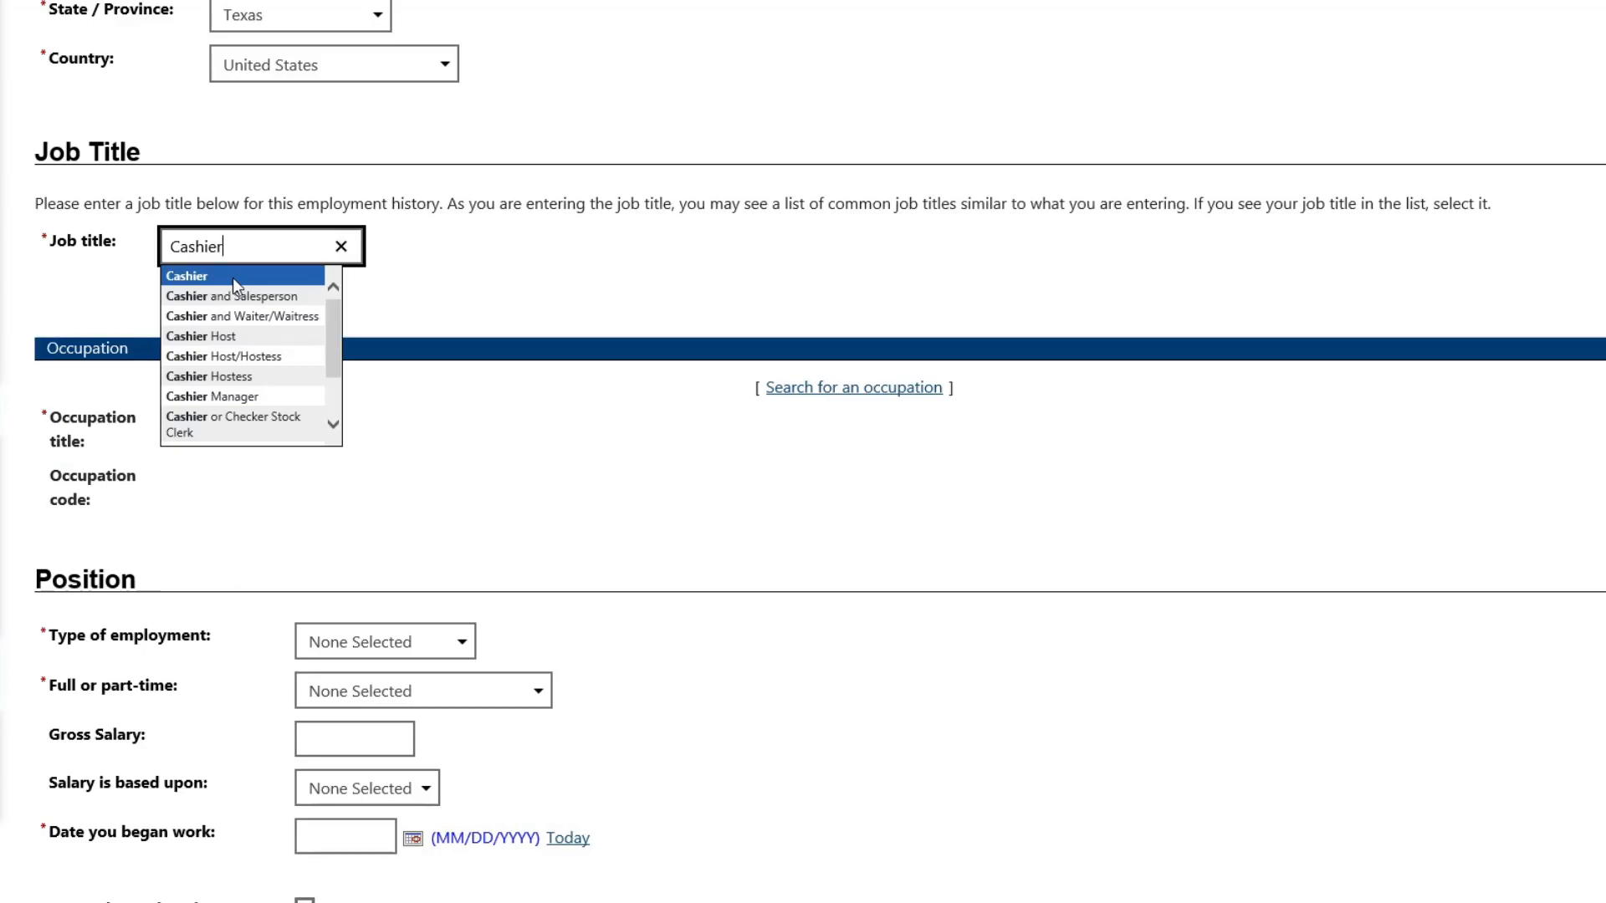
mouse_move(332, 318)
mouse_down()
mouse_move(333, 363)
mouse_move(333, 299)
mouse_up()
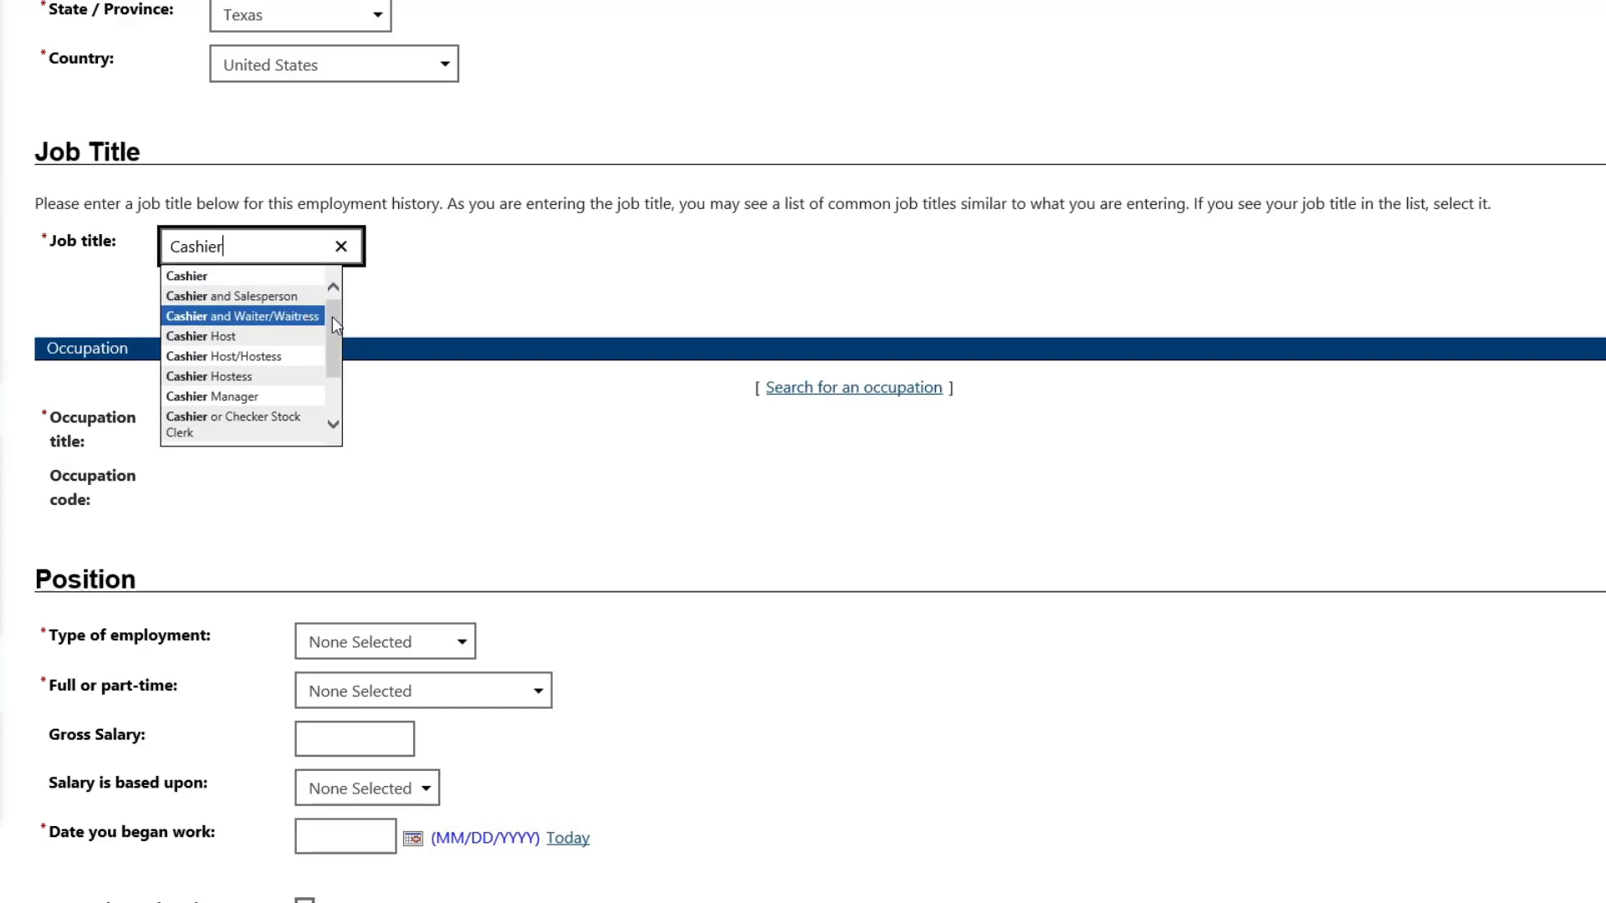
drag(333, 318, 333, 349)
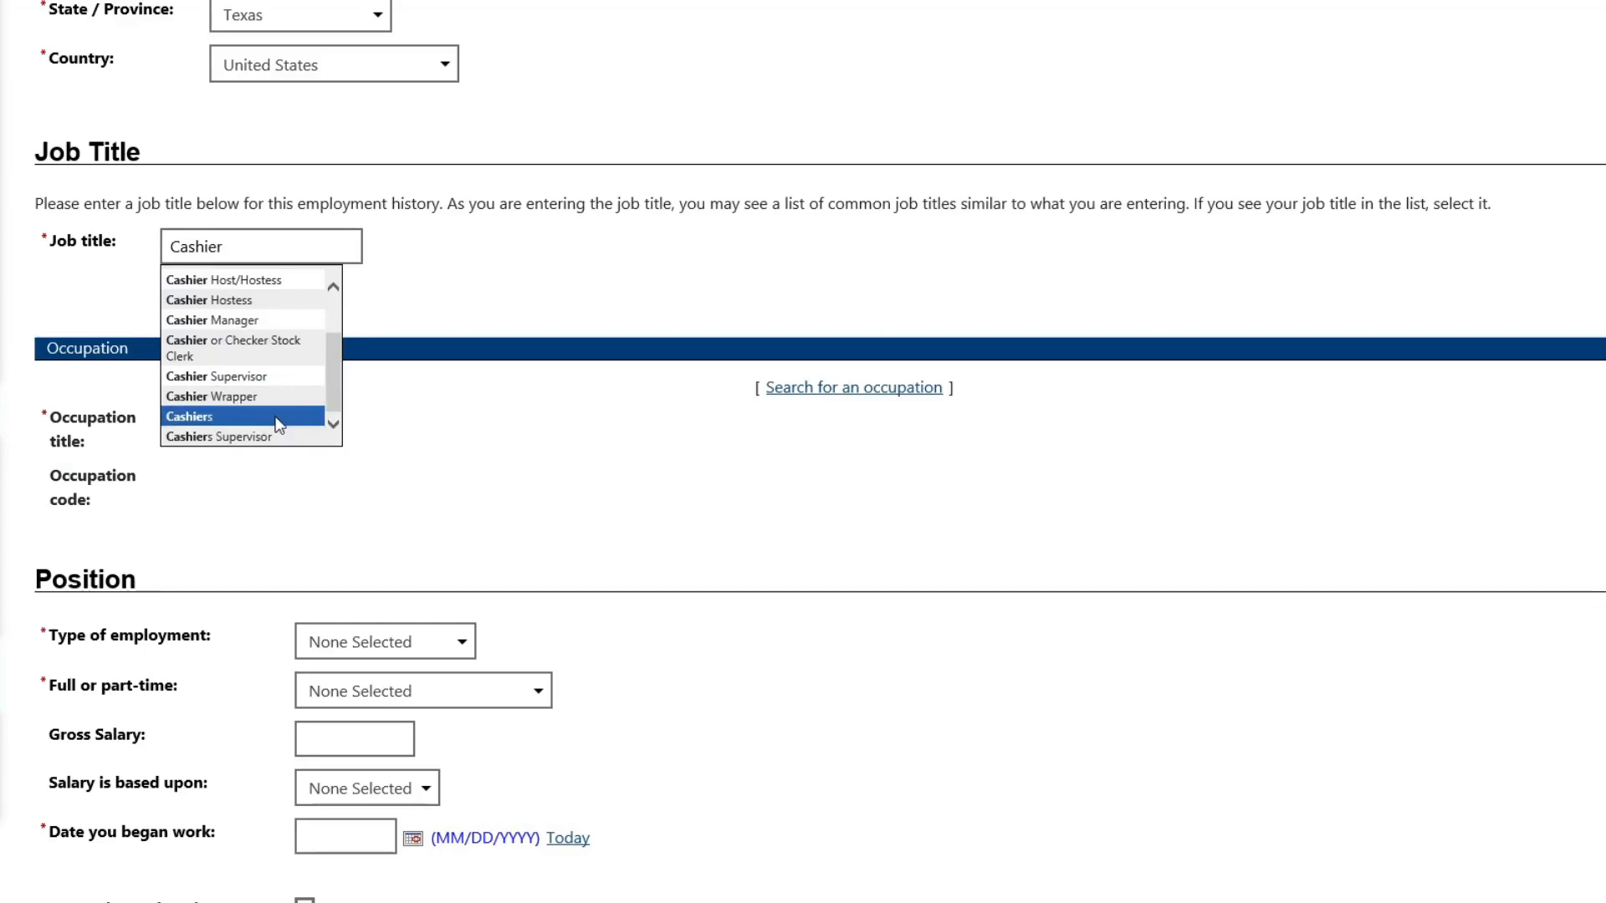
scroll(279, 423, up, 2)
click(214, 281)
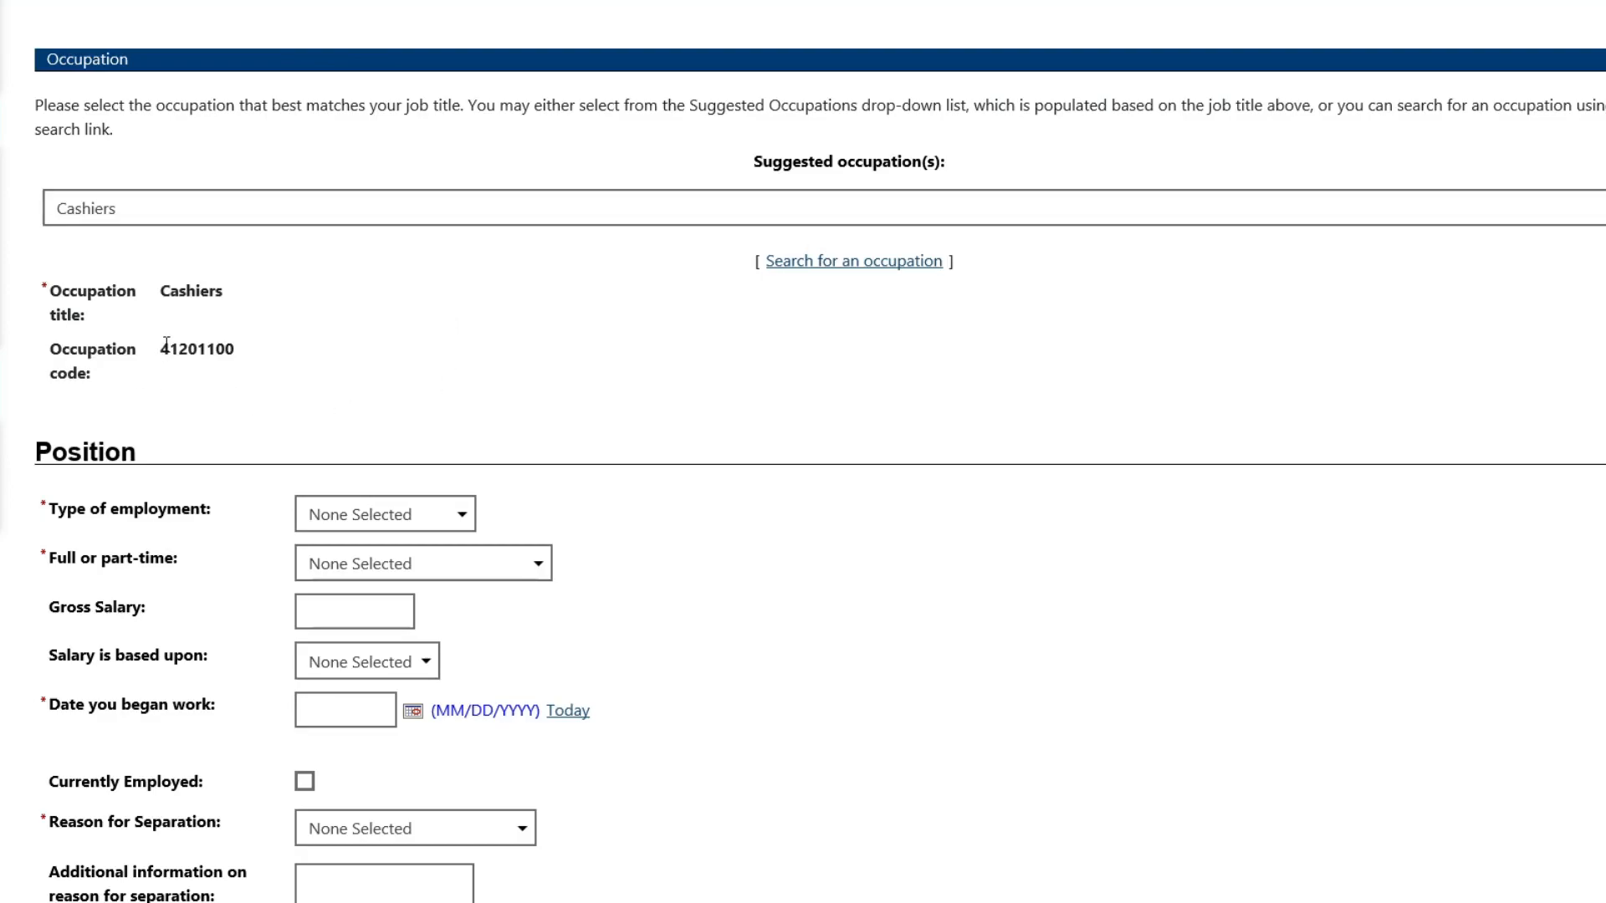
Step: Check the occupation code filled in for the job and look through the suggested occupations without changing the selection
drag(163, 348, 240, 353)
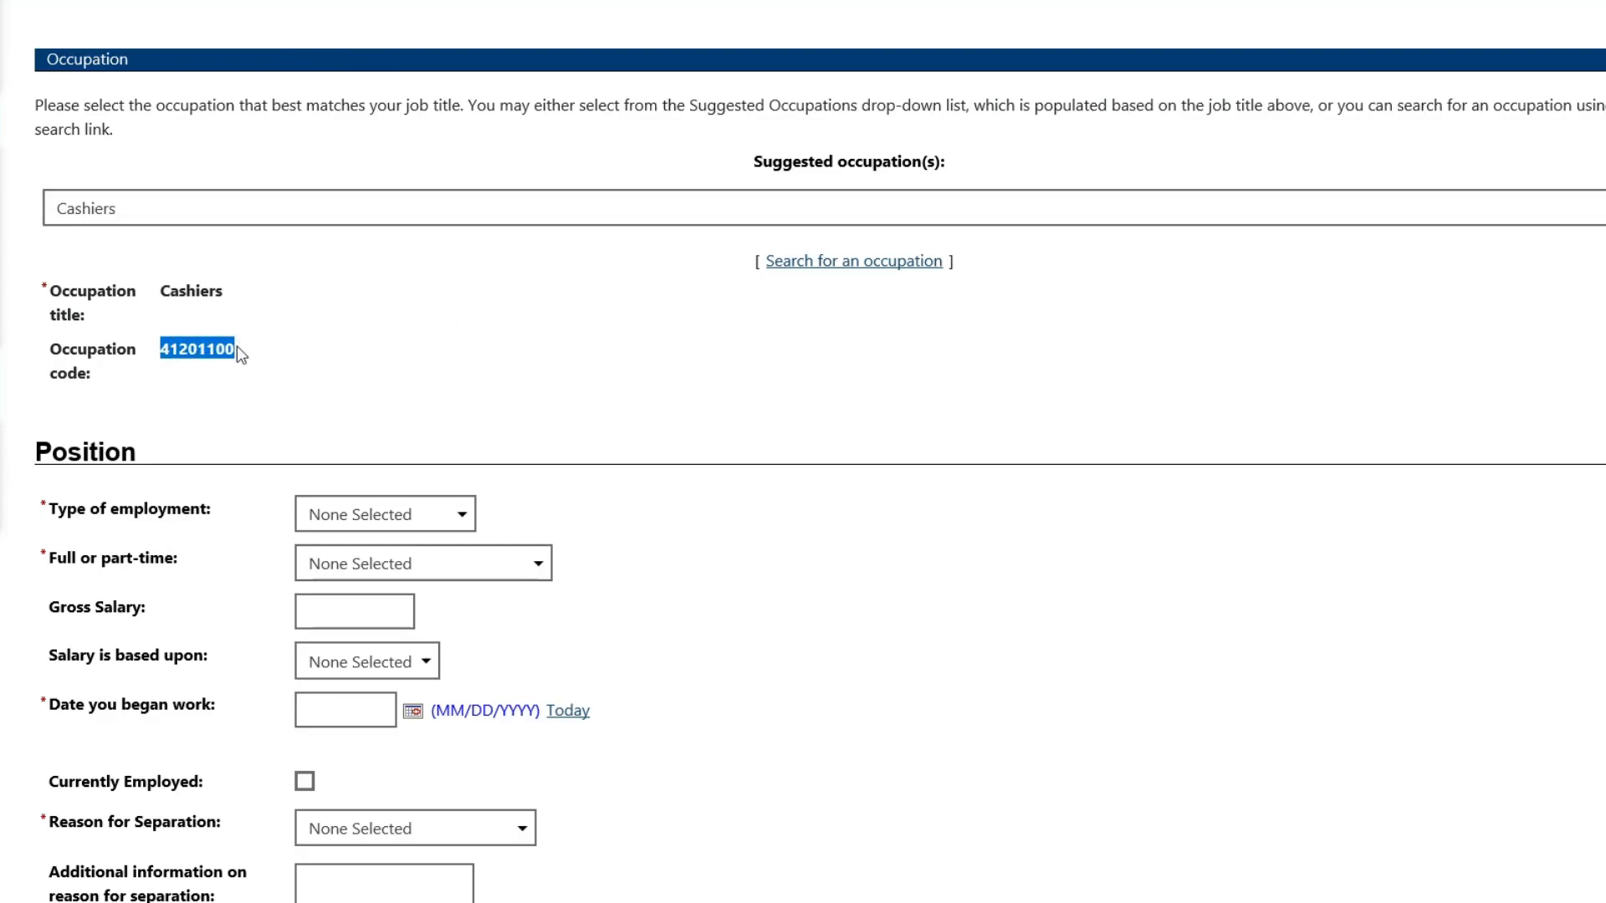
click(429, 404)
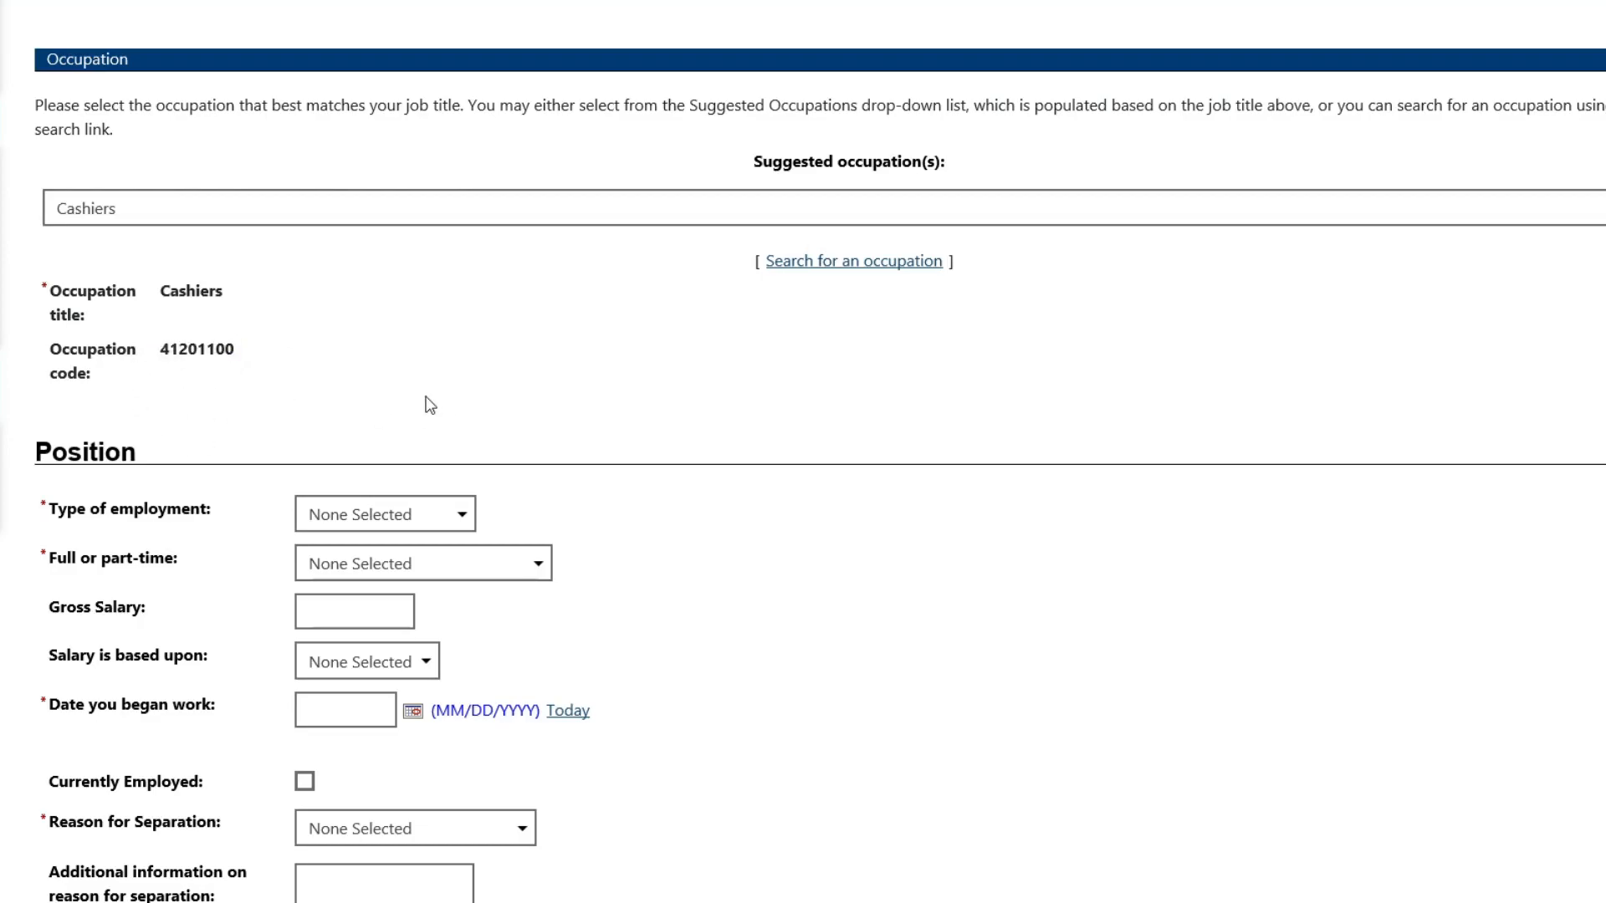
drag(159, 350, 231, 350)
click(544, 381)
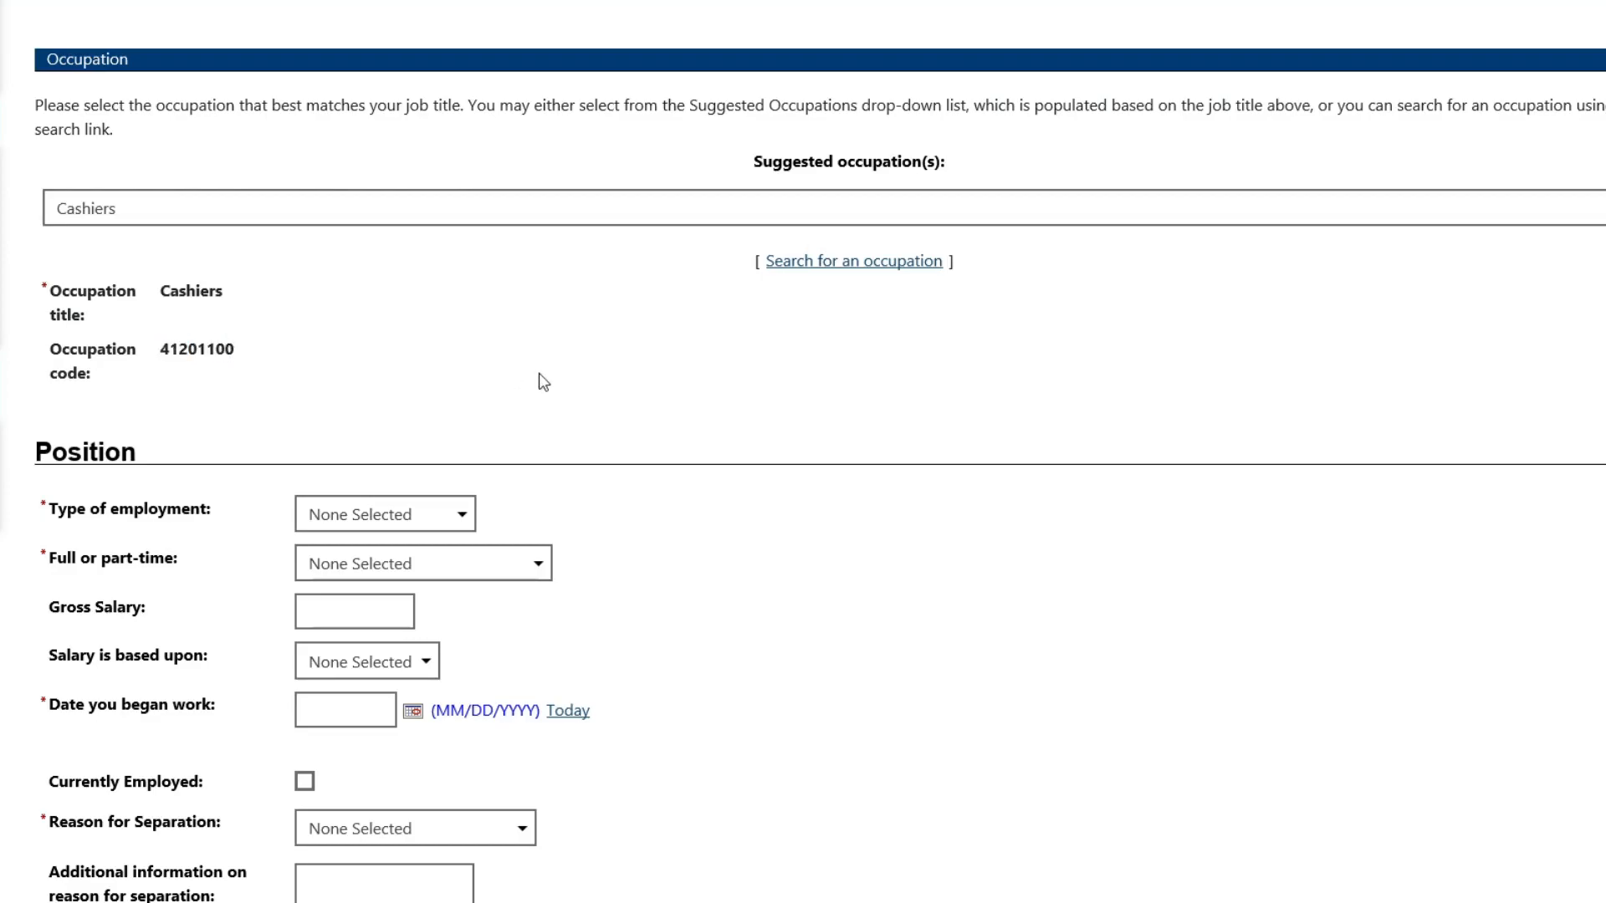
click(273, 208)
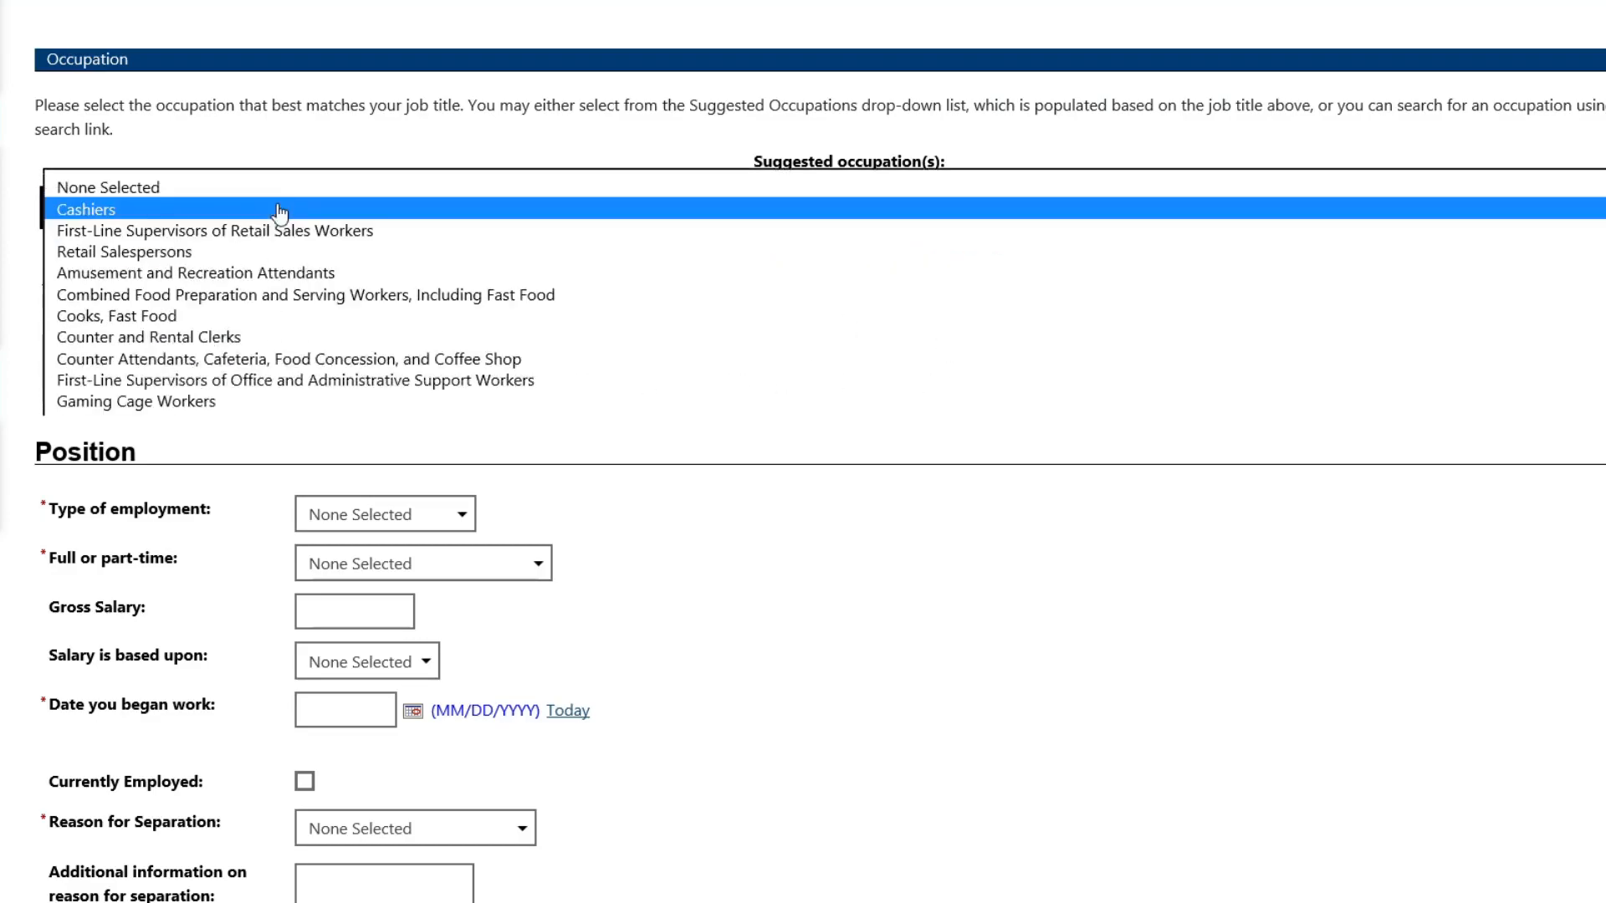
click(692, 483)
Step: Search for occupations by the keyword cook, review the matching occupations, and close the search without selecting one
click(817, 264)
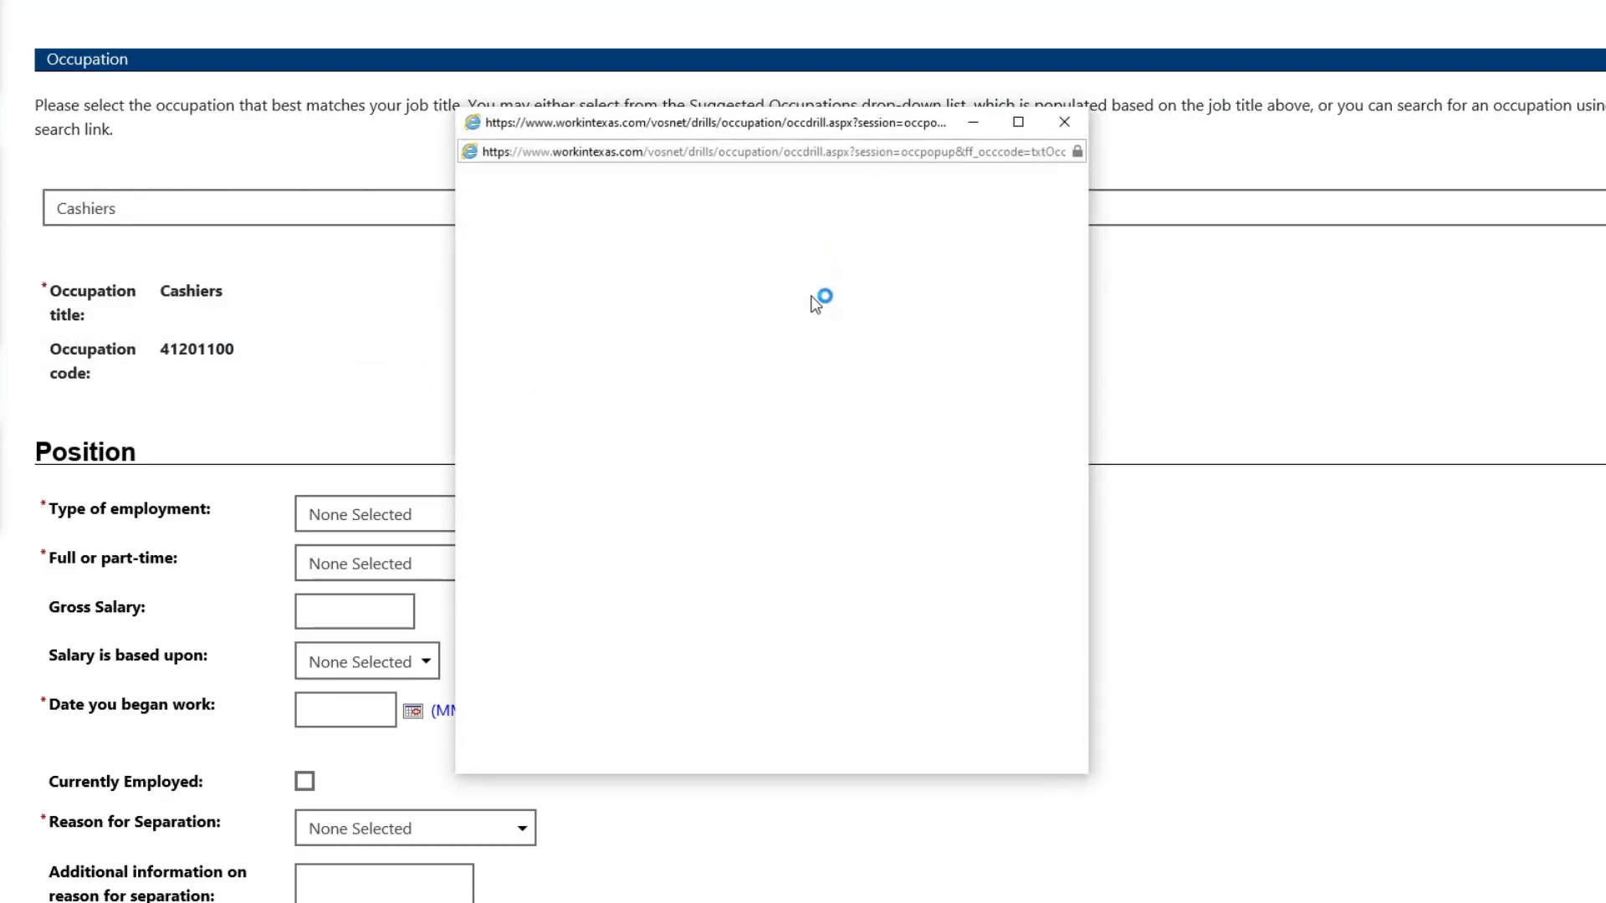
click(521, 409)
click(521, 410)
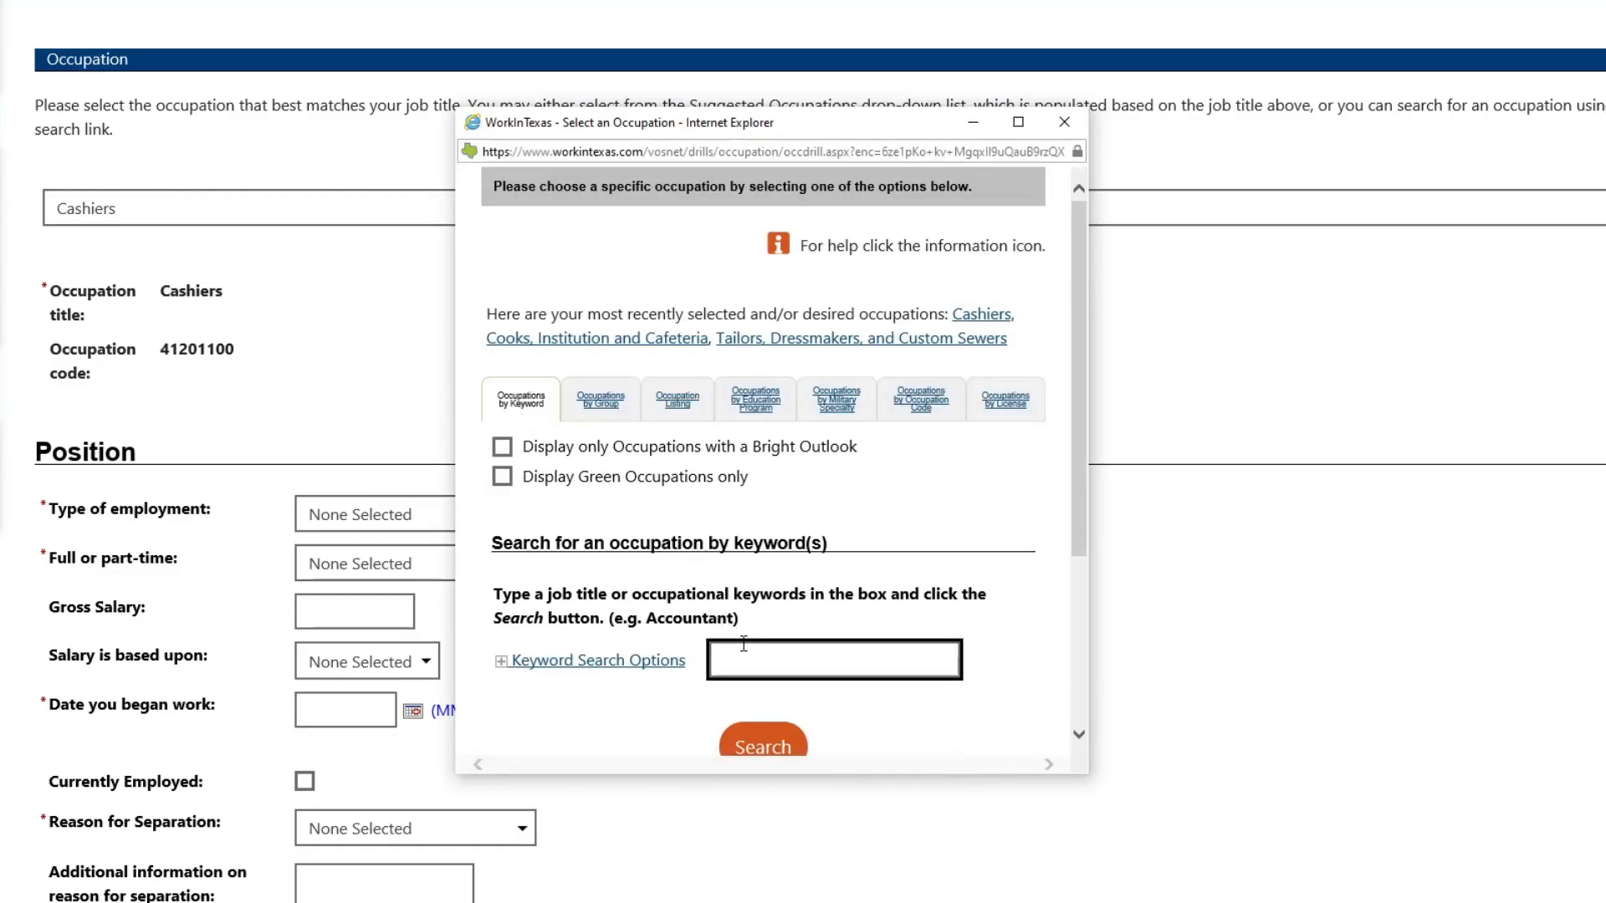
text(cook)
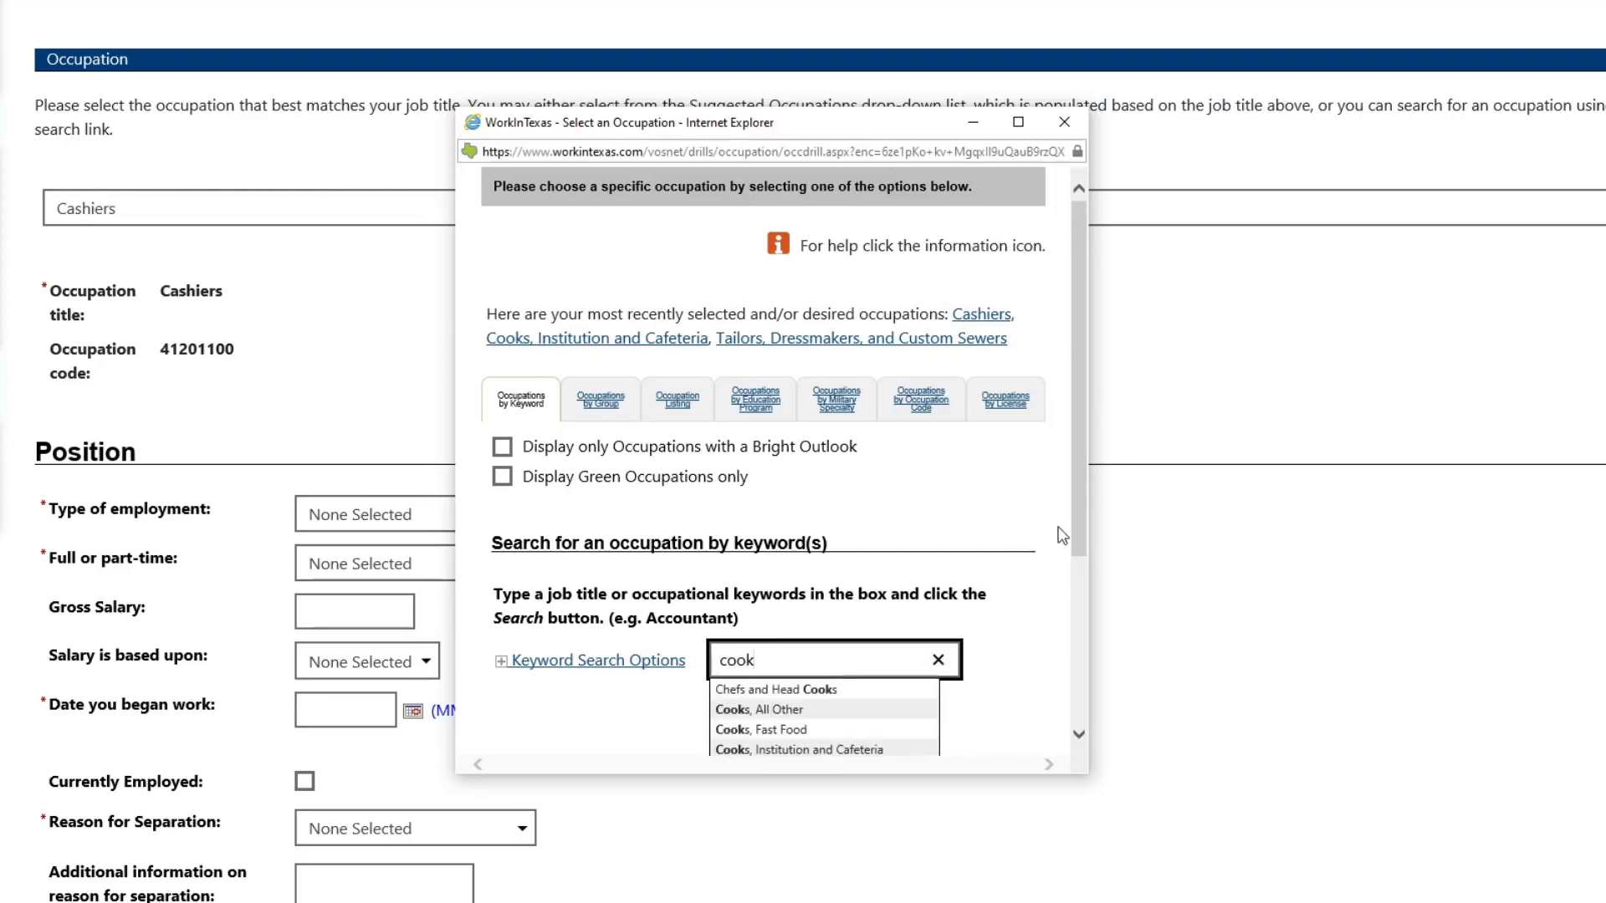
scroll(1058, 535, down, 3)
click(760, 555)
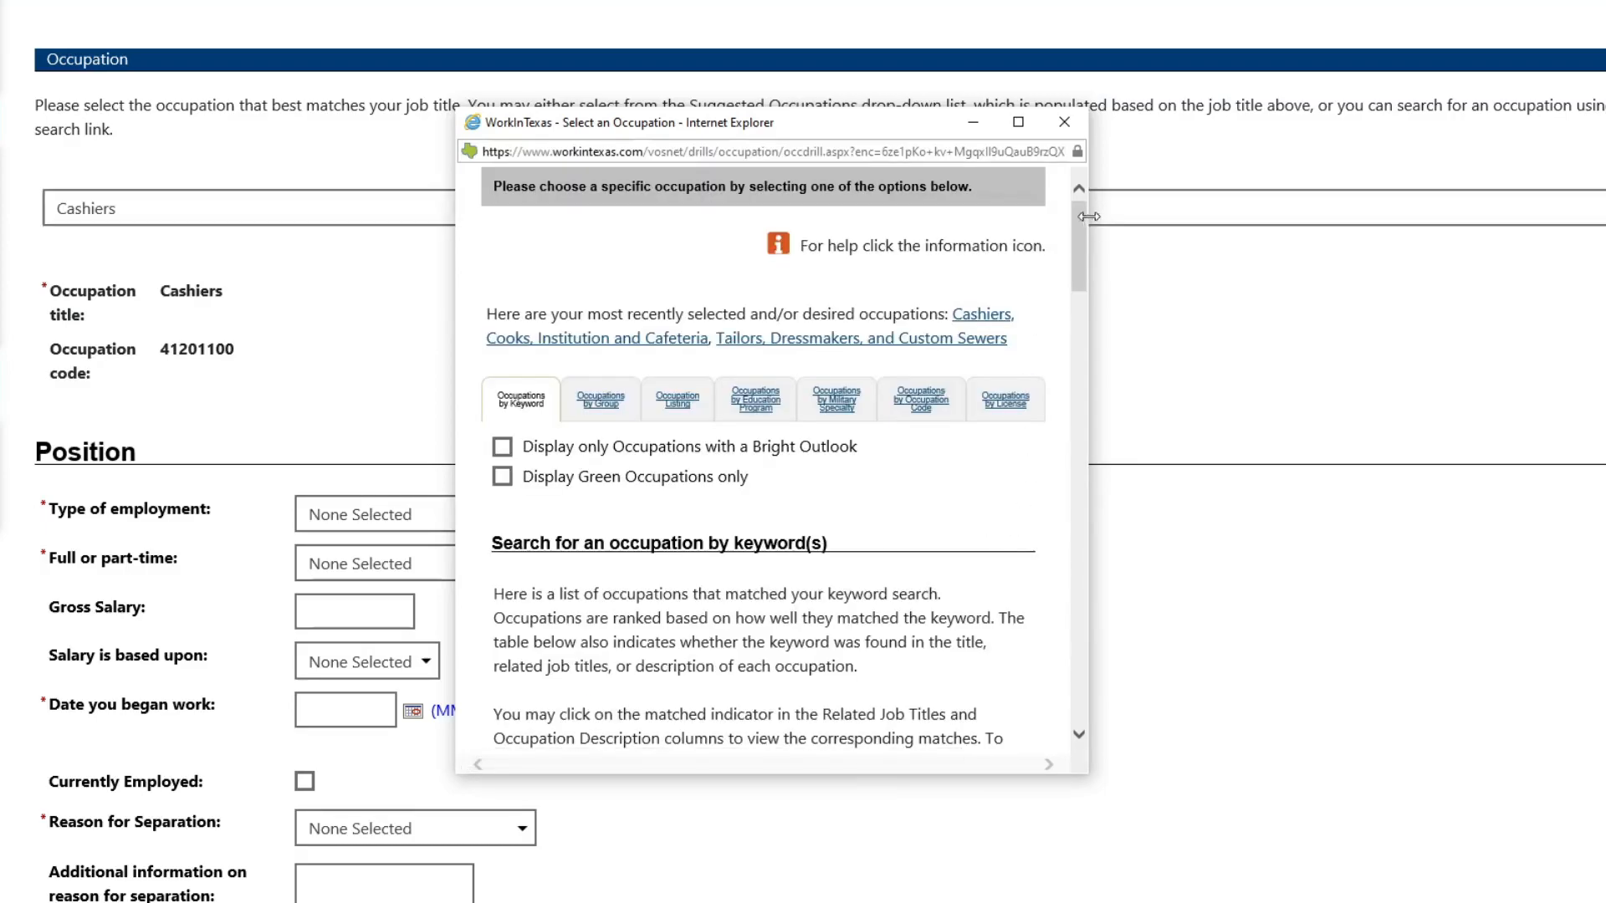
drag(1085, 222, 1086, 263)
scroll(756, 522, down, 4)
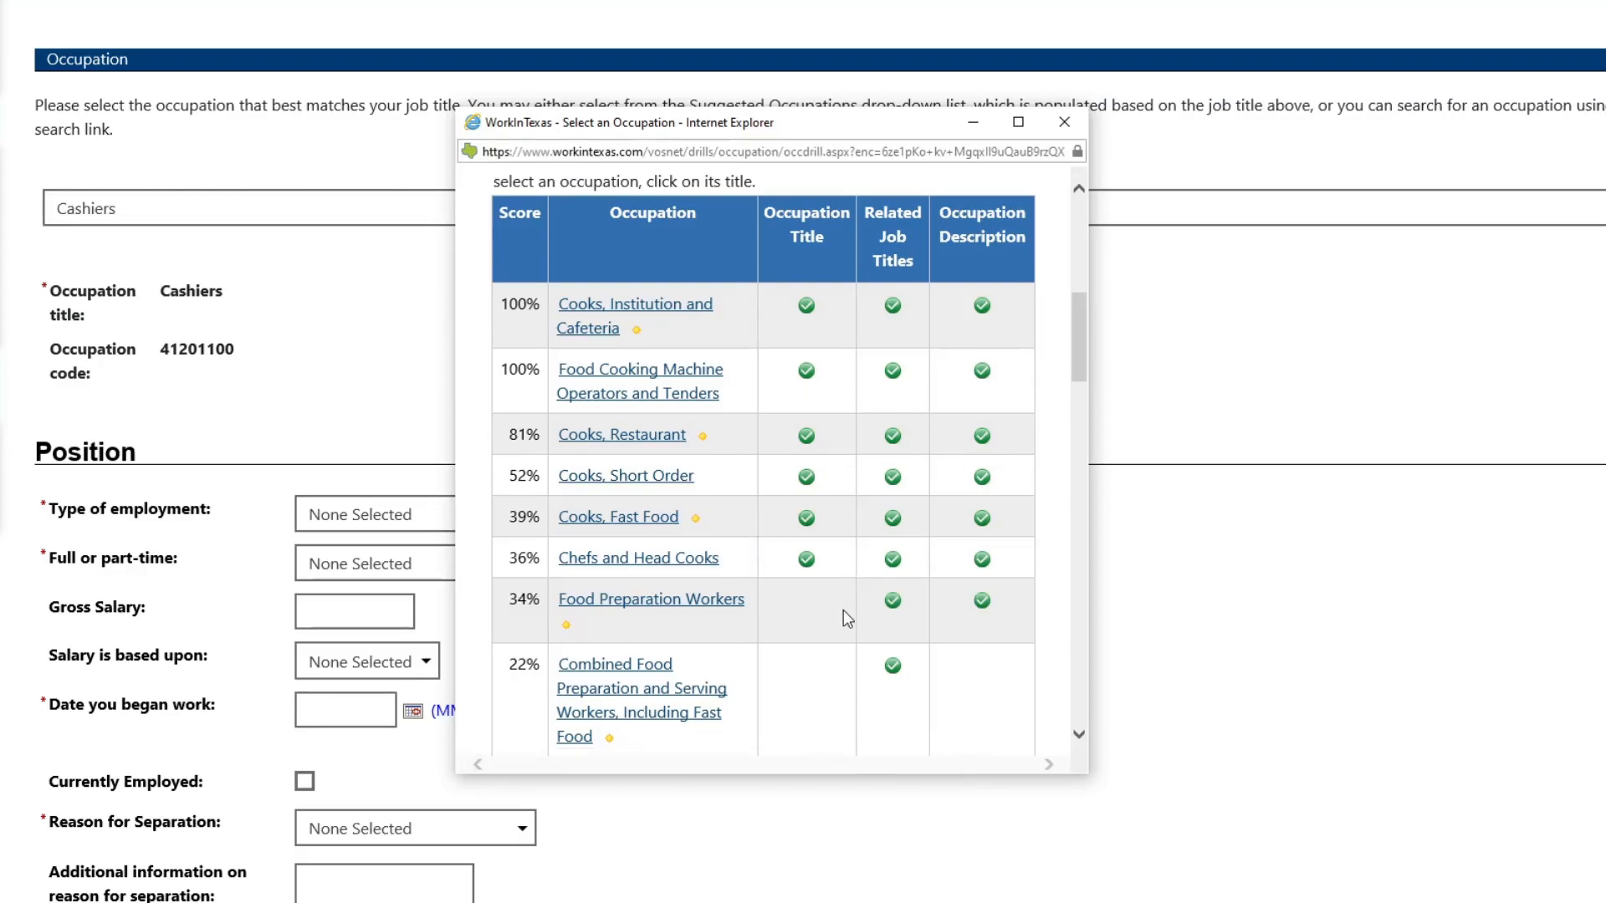
key(alt+F4)
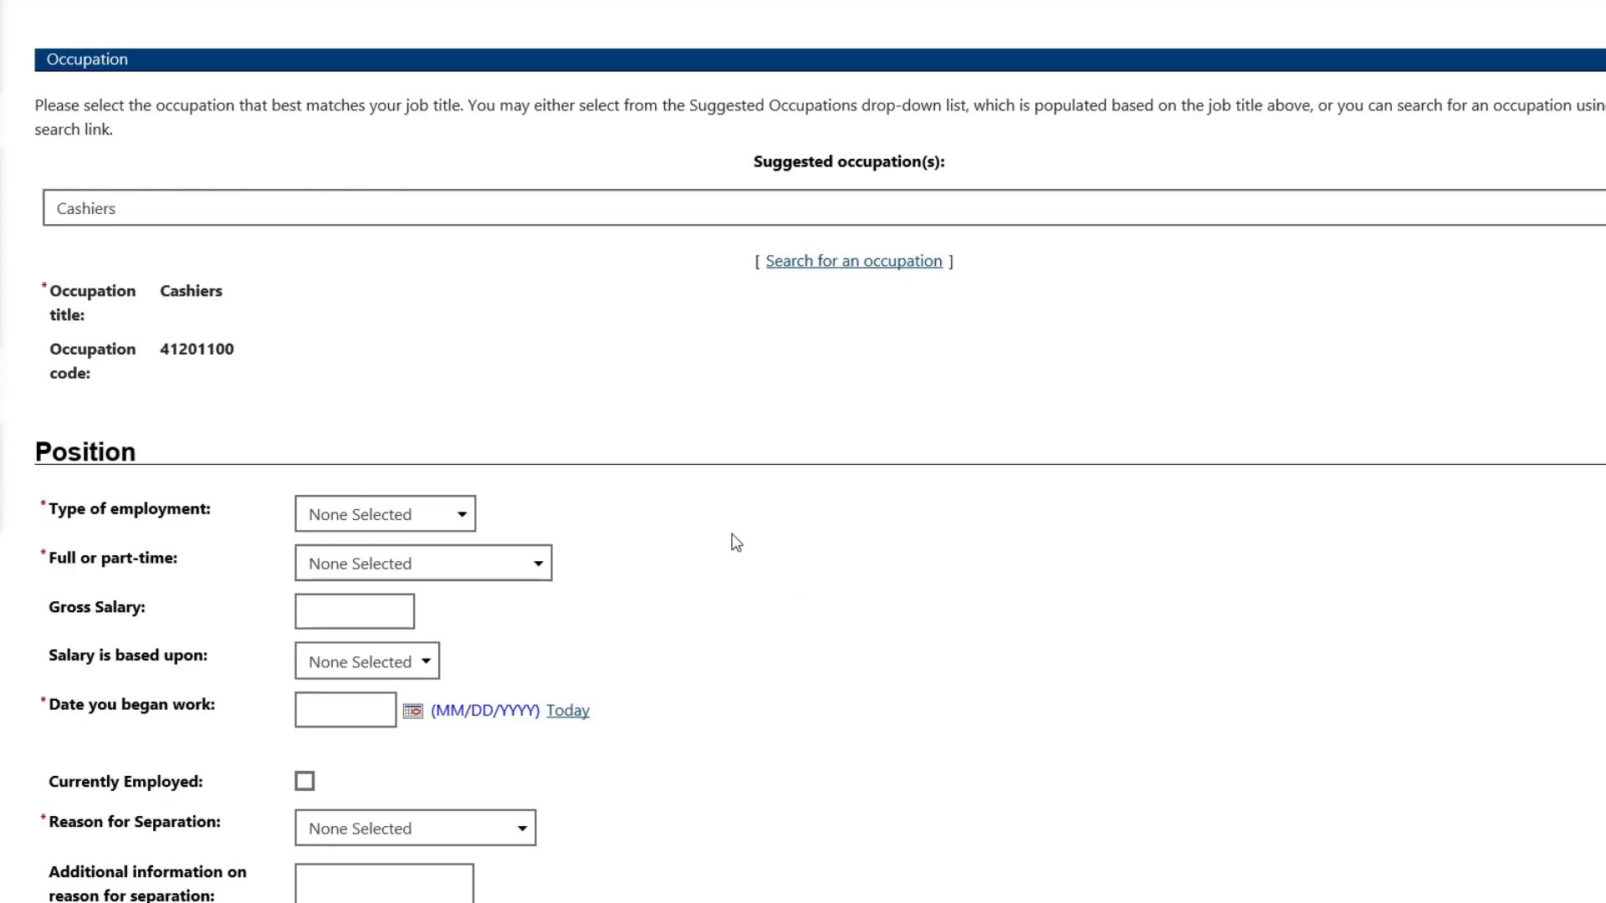
Step: Set the type of employment to Regular and the working hours to Full Time (30 Hours or More)
scroll(736, 542, down, 3)
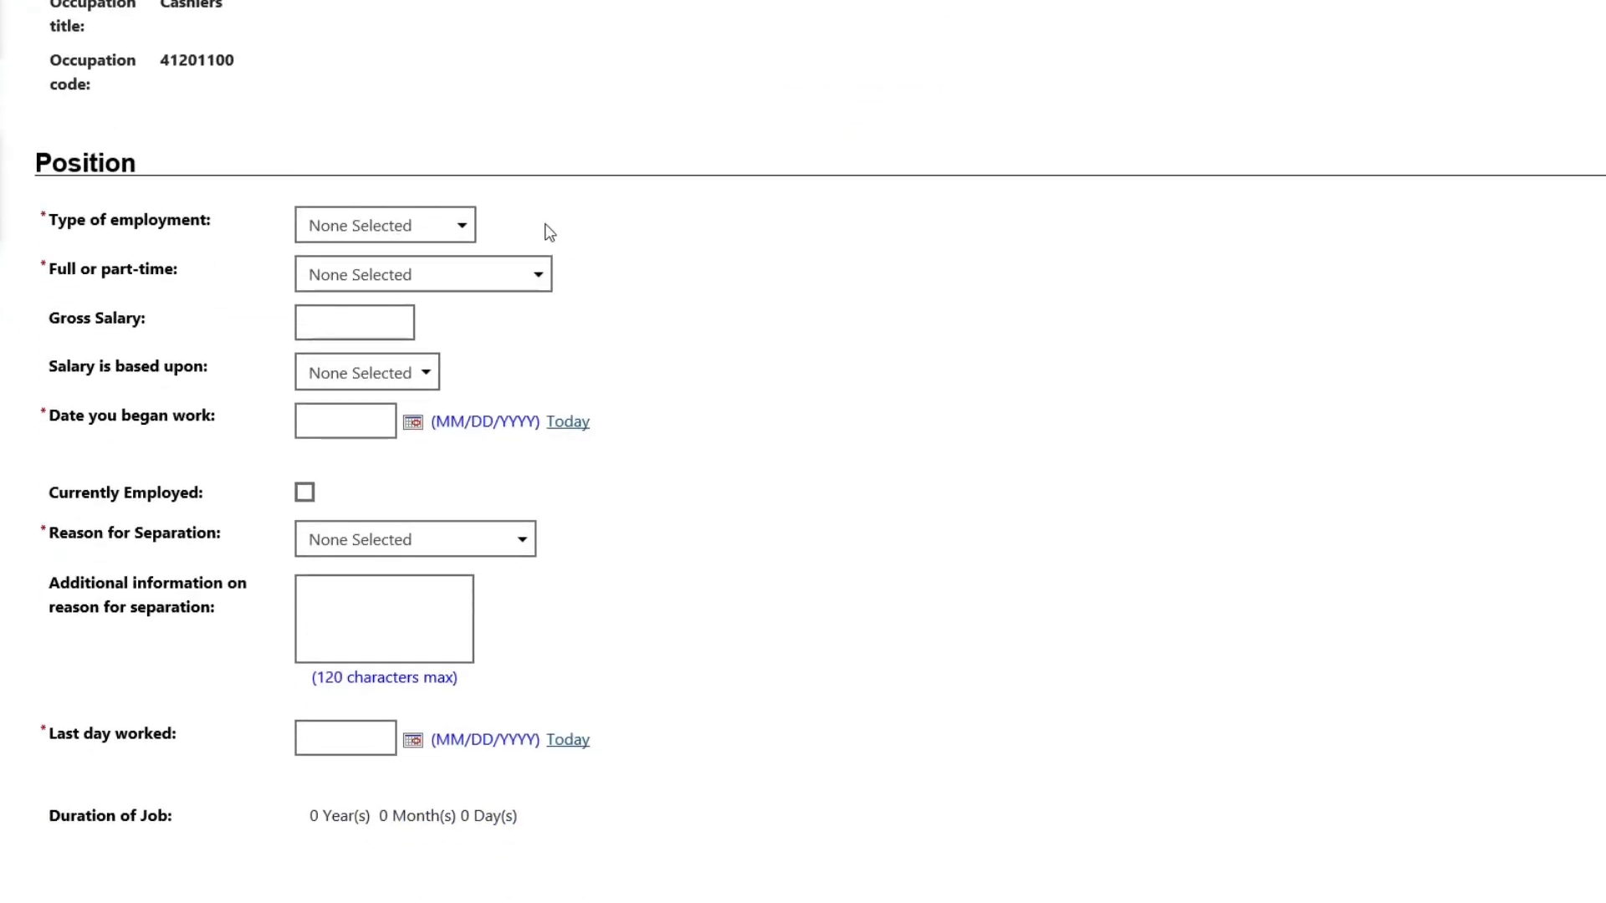
click(462, 226)
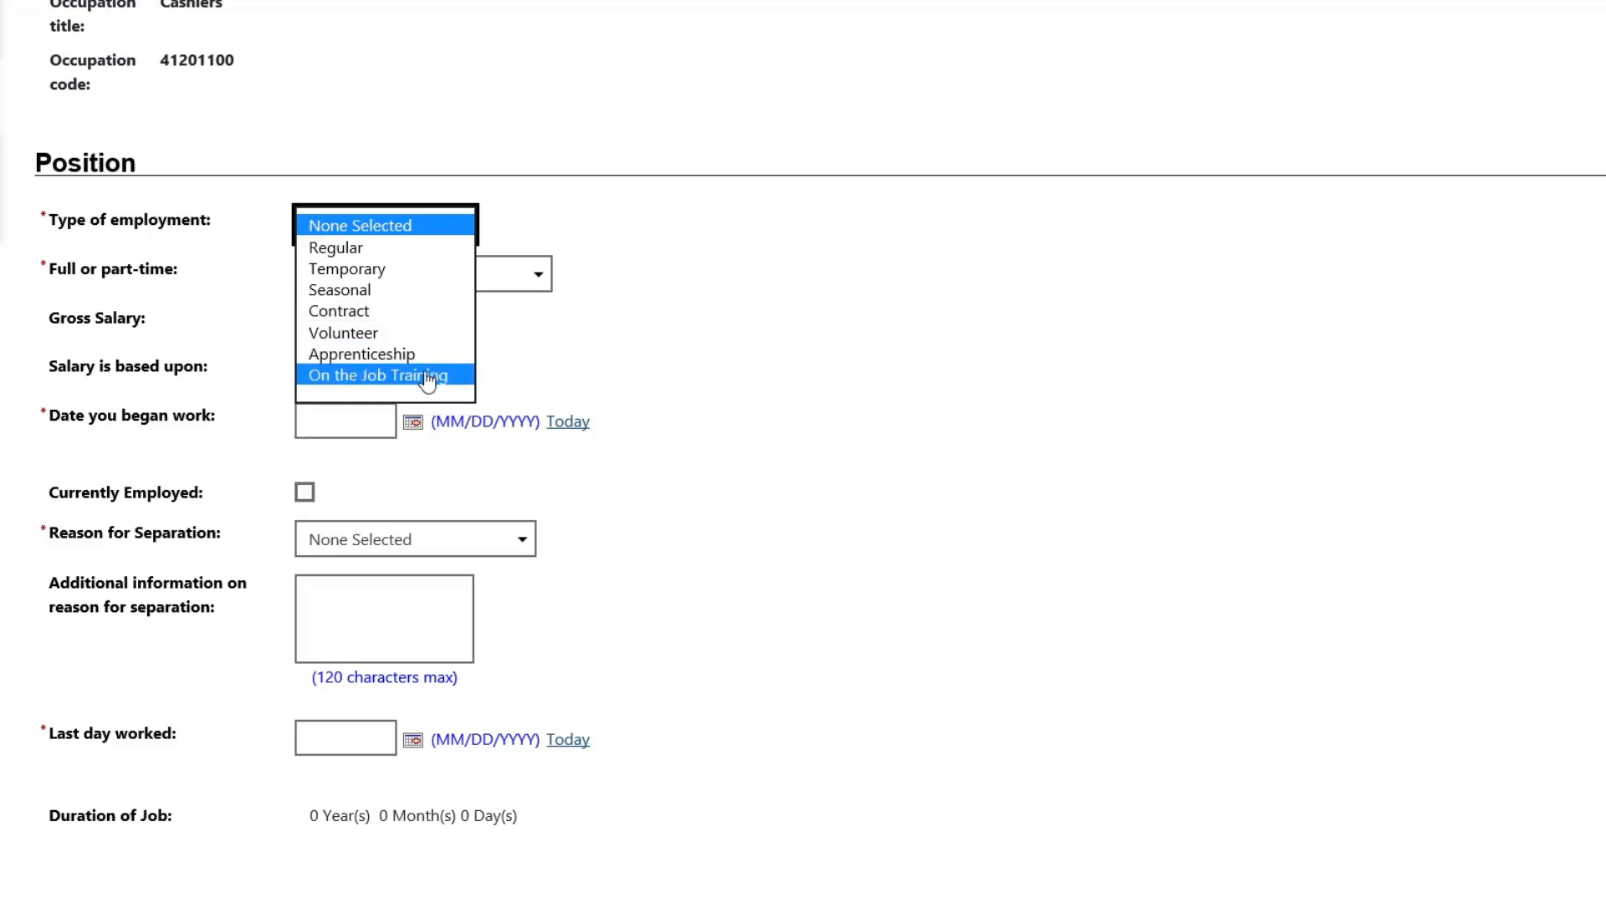
click(373, 249)
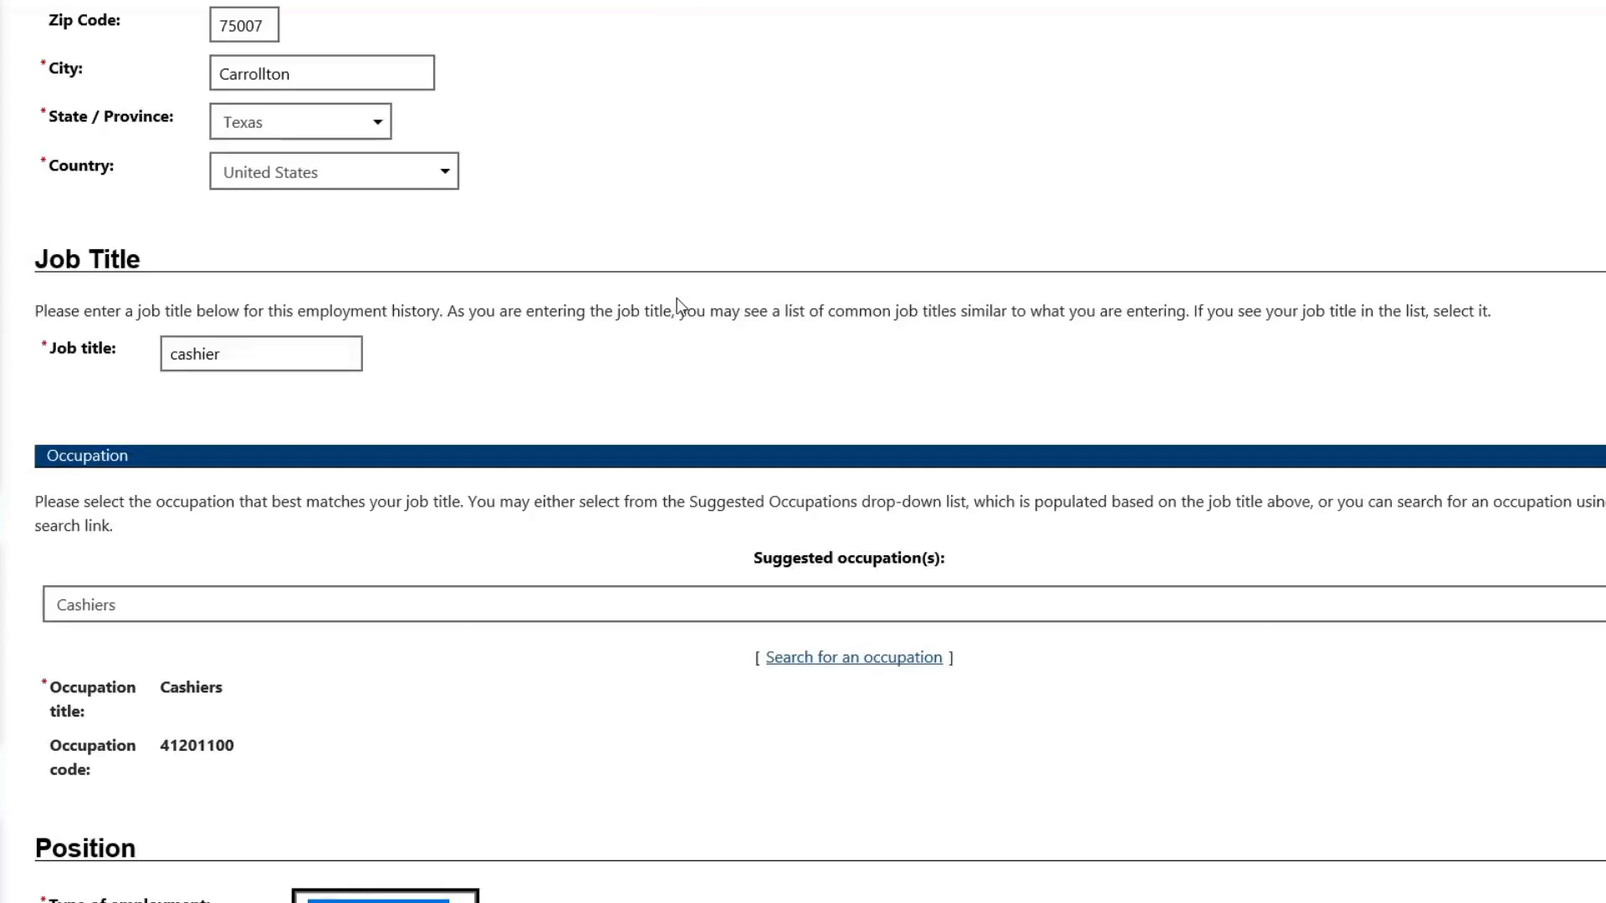
click(719, 623)
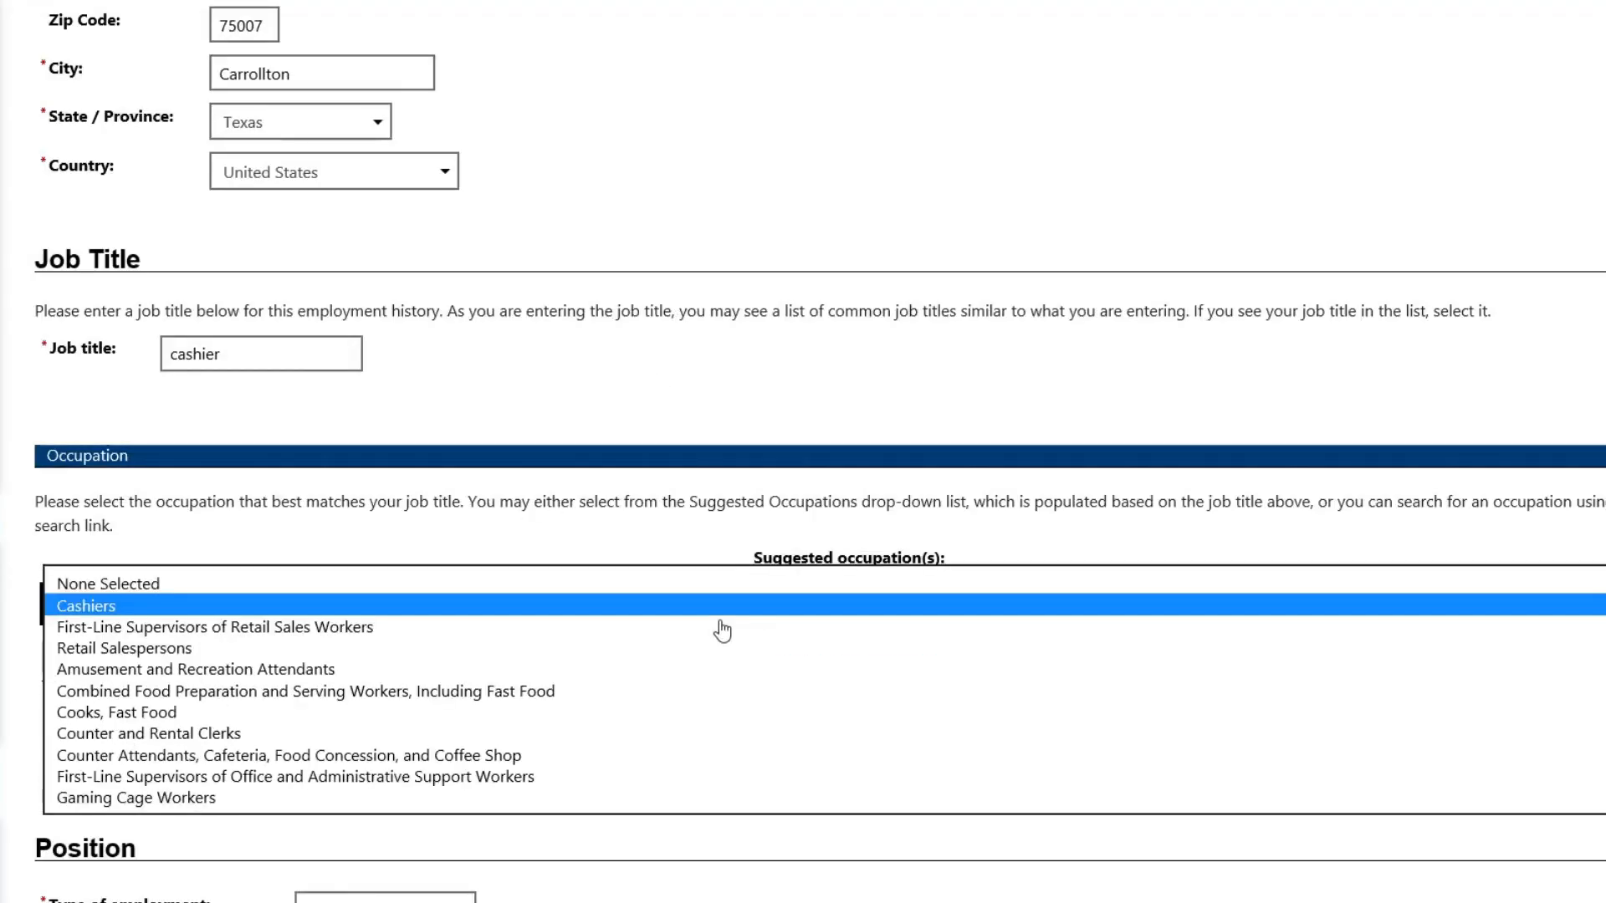
click(827, 370)
scroll(778, 418, down, 2)
scroll(778, 435, down, 7)
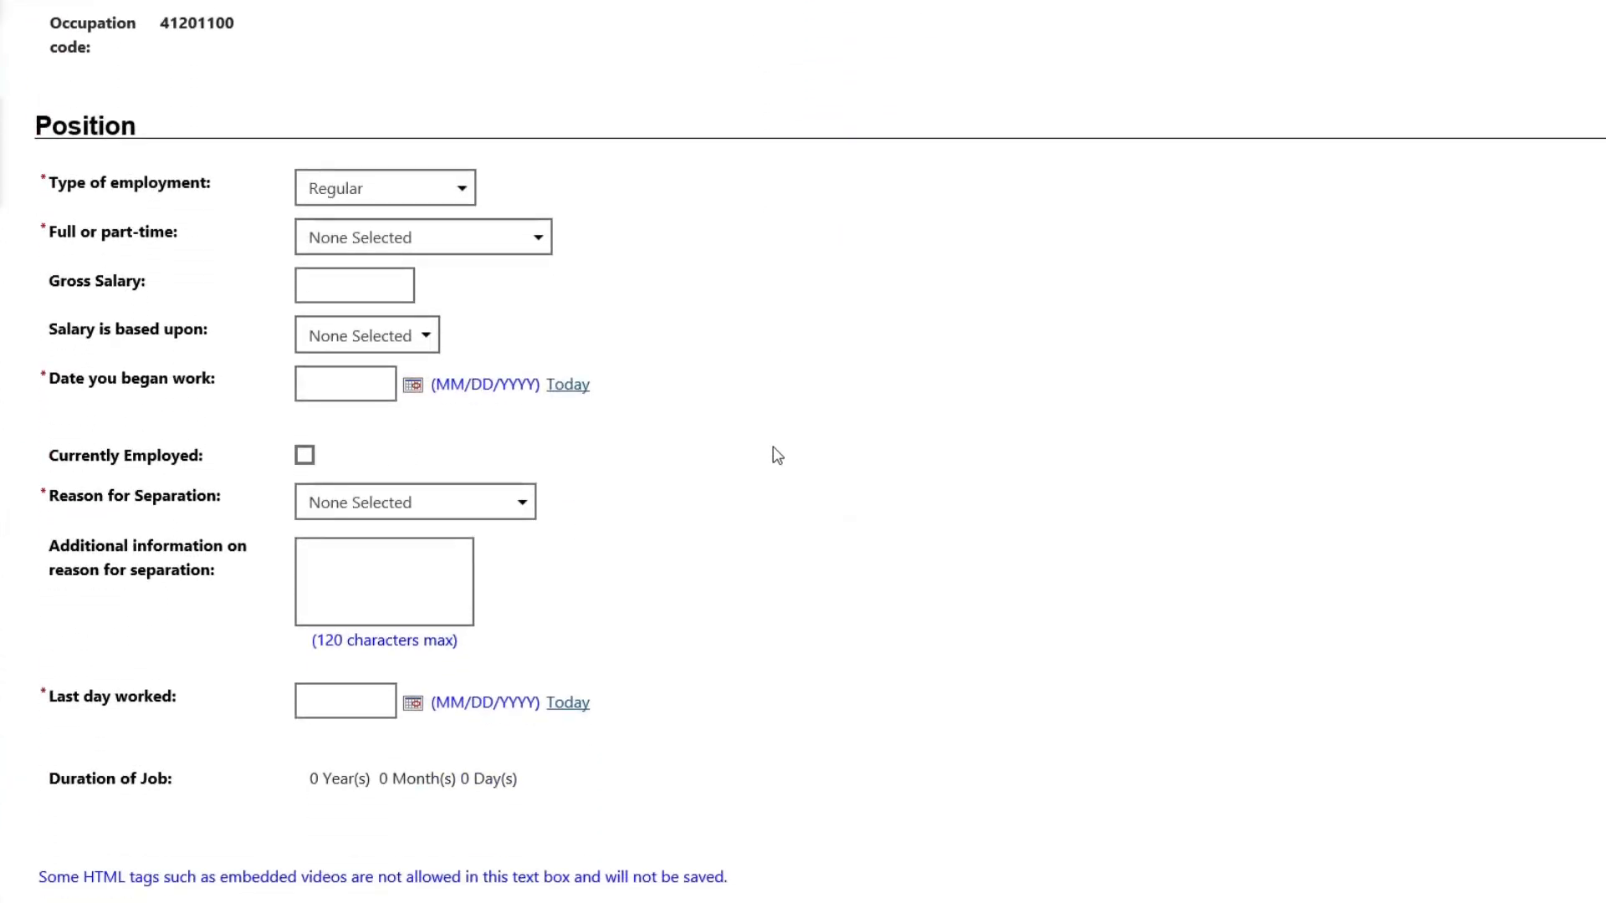
click(517, 239)
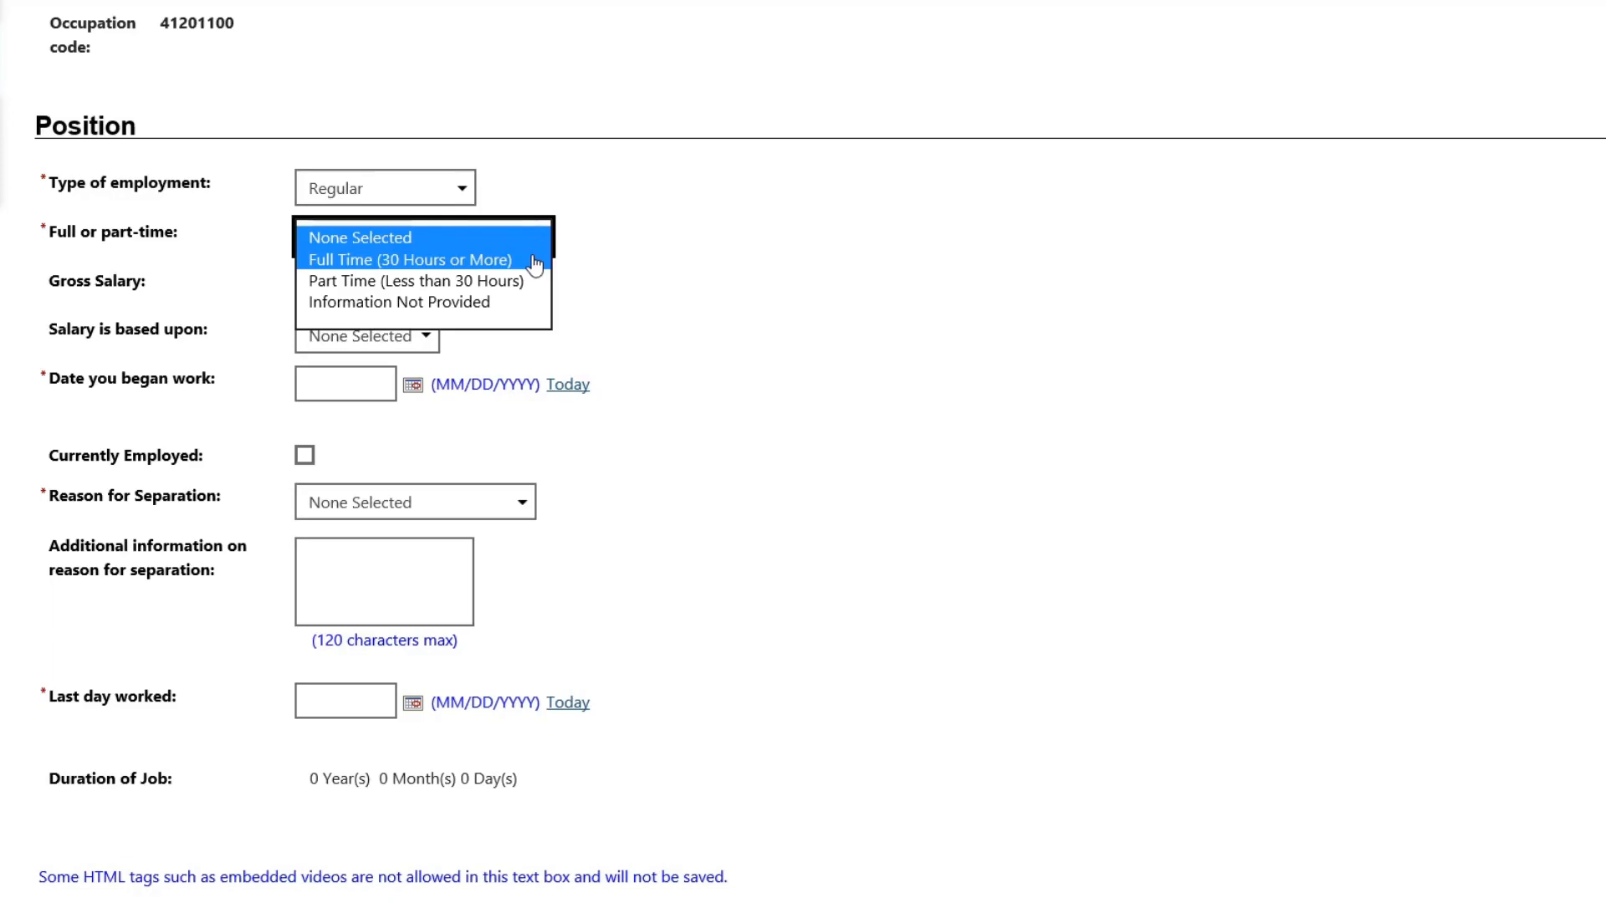
click(530, 259)
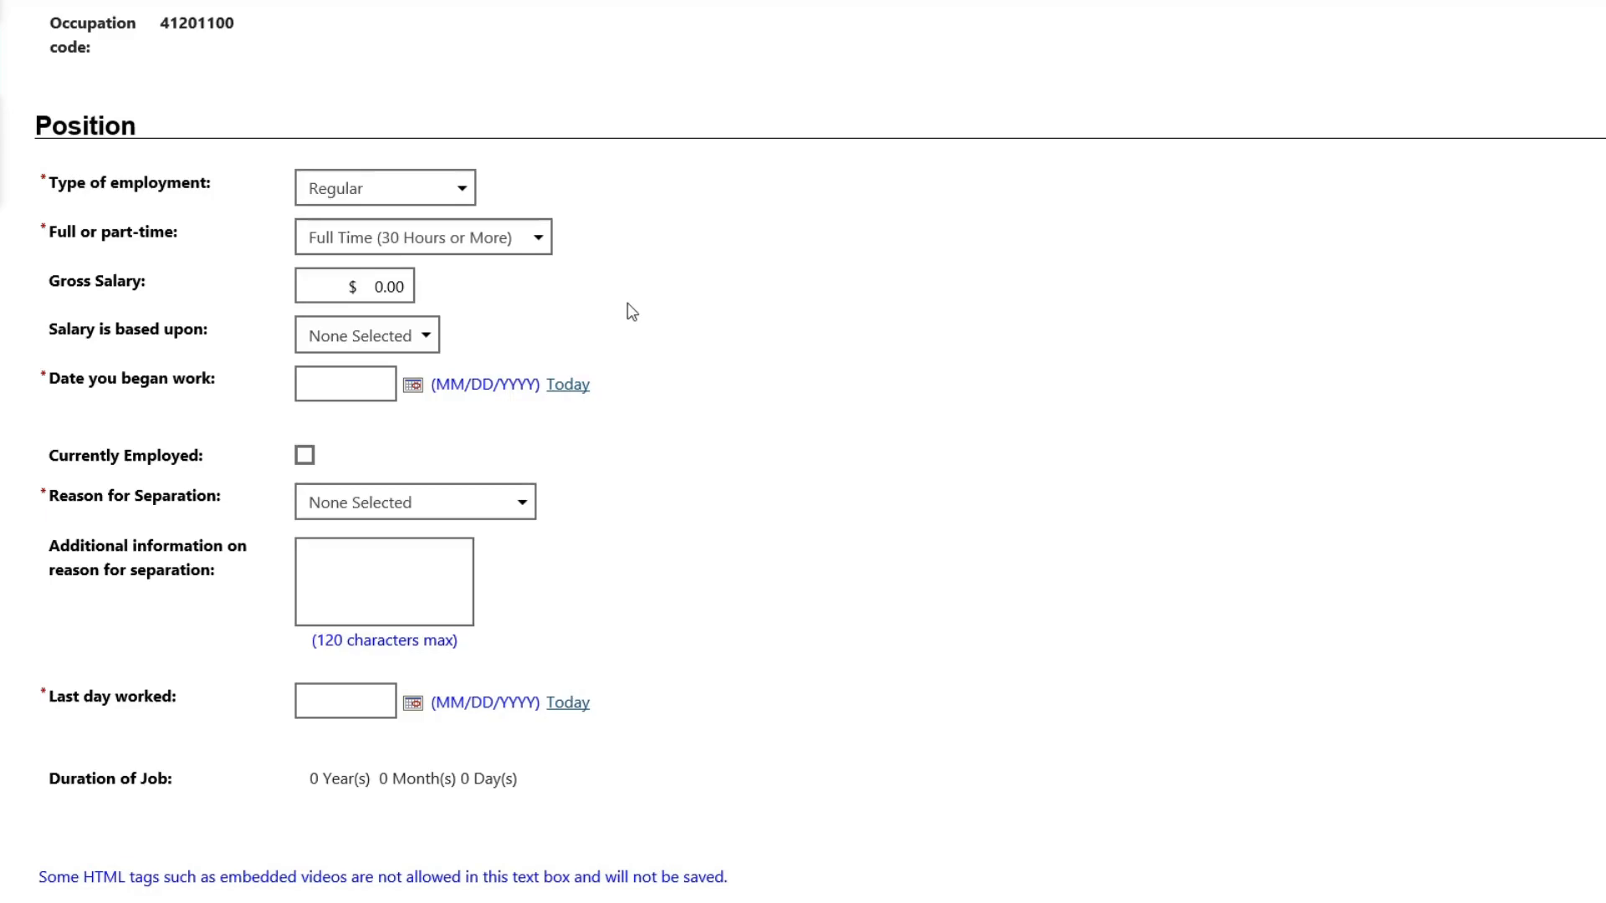
Step: Review the gross salary and salary basis fields, and set the salary to be based upon Year
drag(73, 289, 144, 286)
click(197, 330)
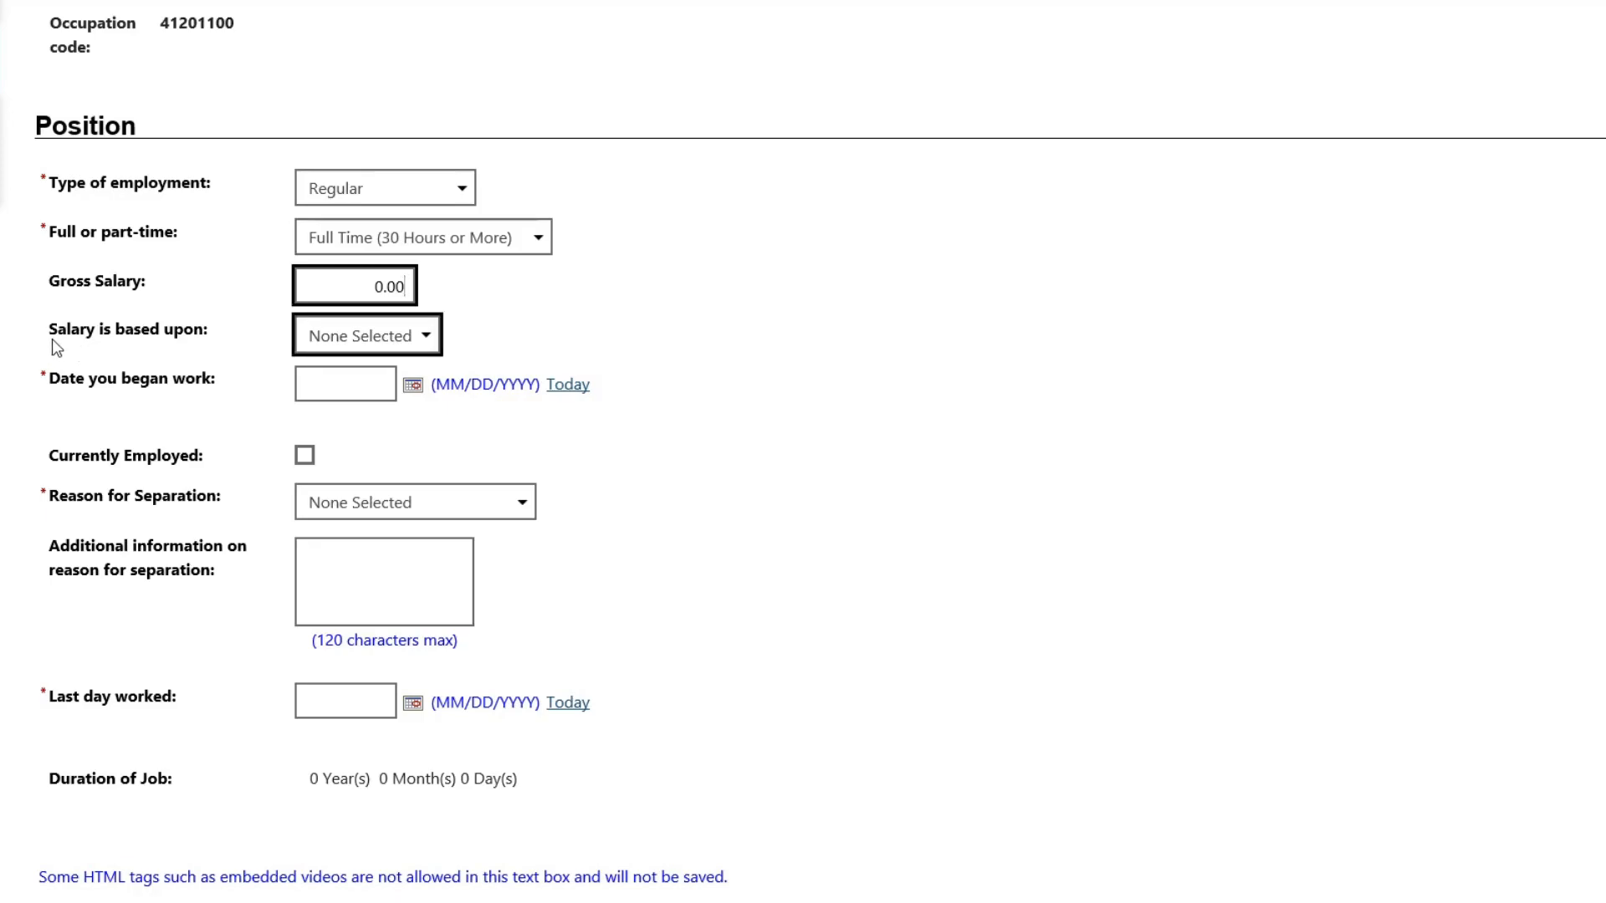
drag(52, 327, 257, 329)
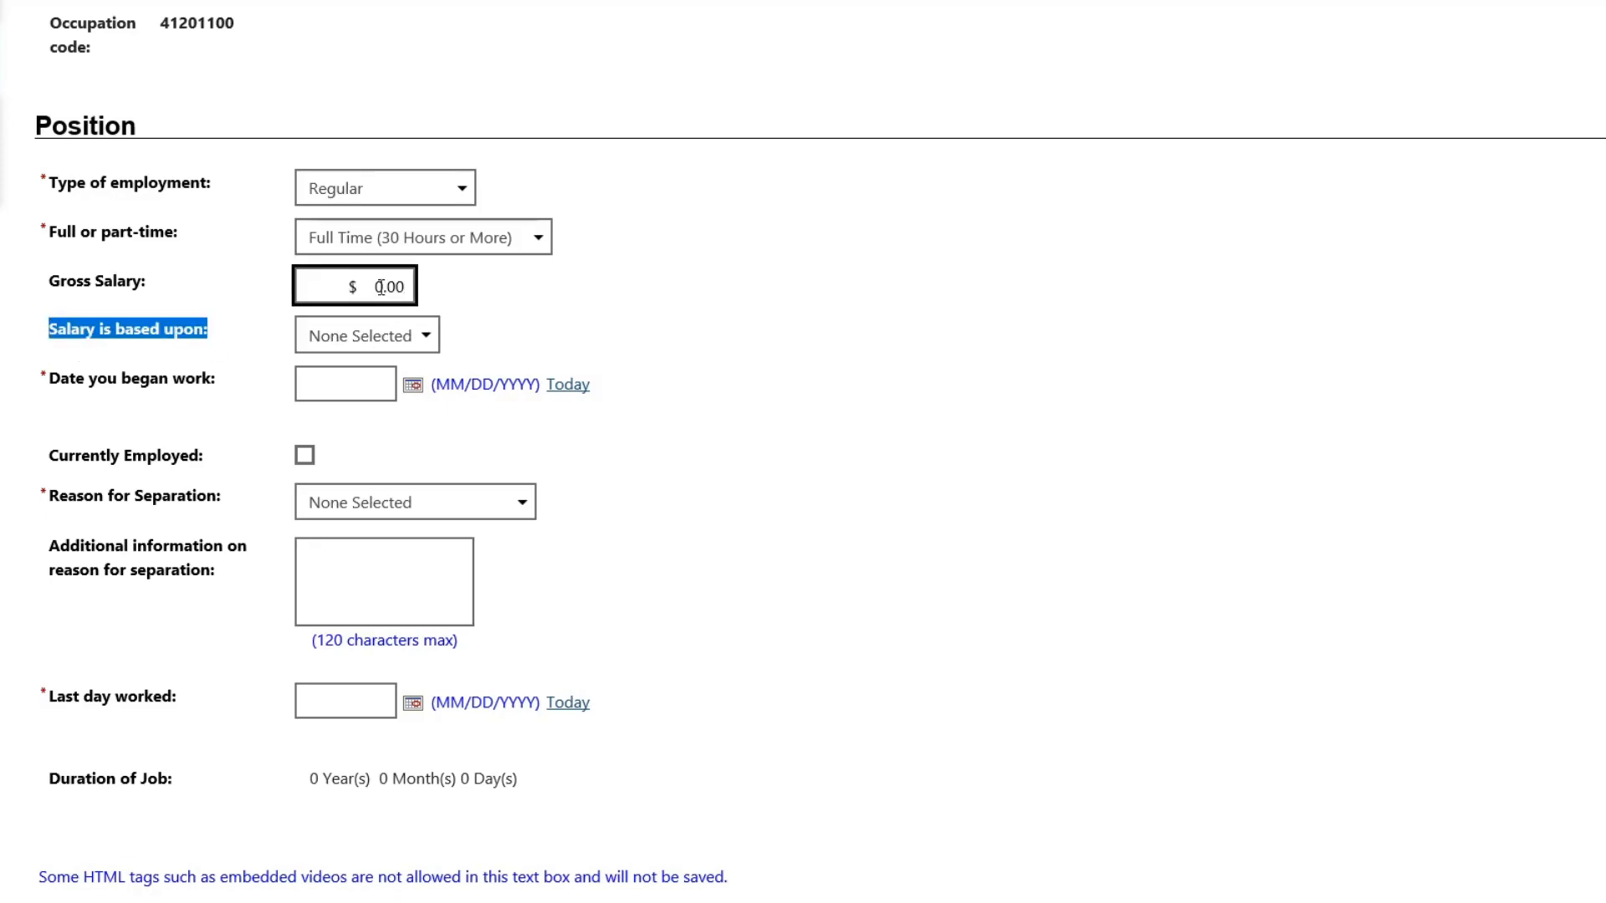
click(417, 341)
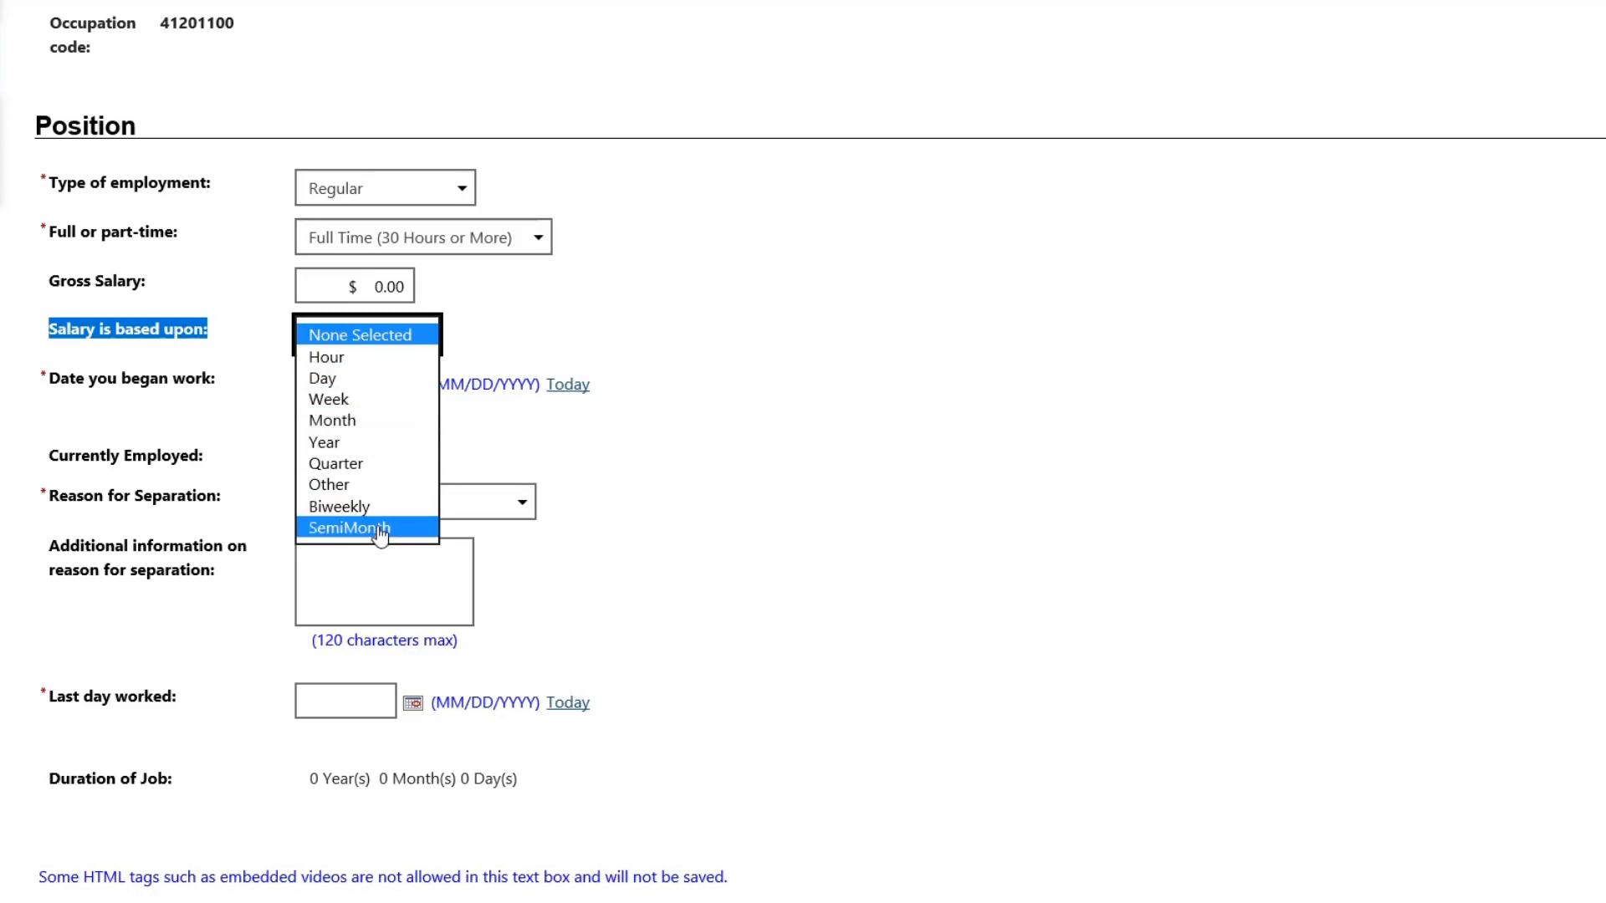
click(349, 443)
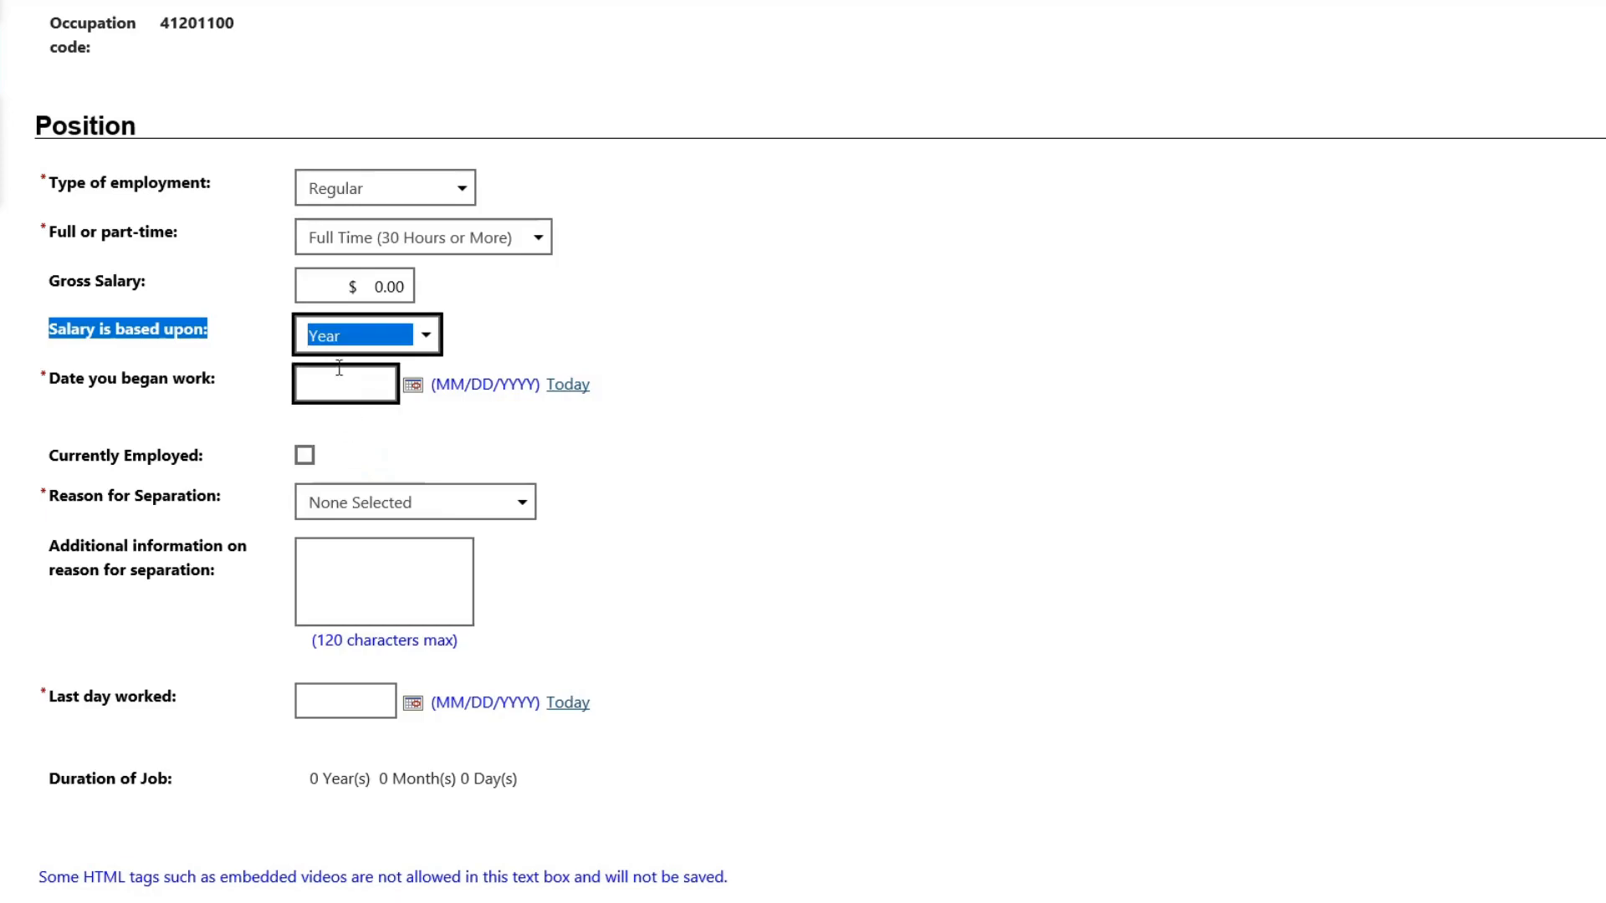
Step: Enter 40,000 as the gross salary for the cashier position
click(346, 283)
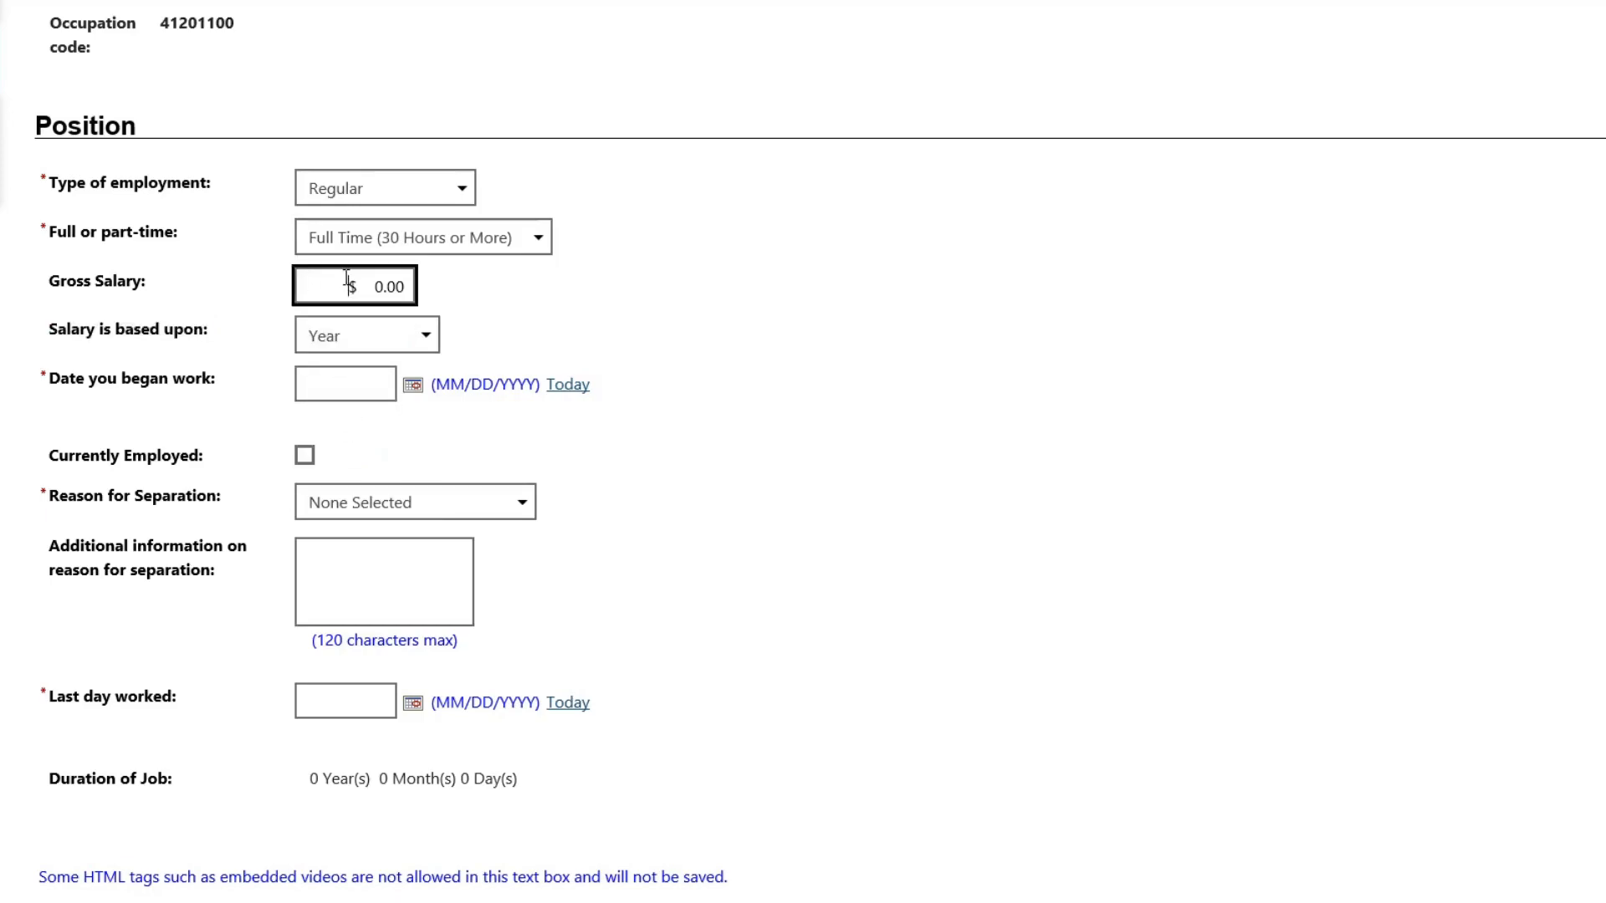
text(40,0)
text(00)
click(650, 324)
click(343, 289)
key(BackSpace)
text(40,0)
text(00)
click(578, 297)
Step: Try basing the salary on Week, dismiss the resulting message, and use a gross salary of $1,000.00
click(414, 341)
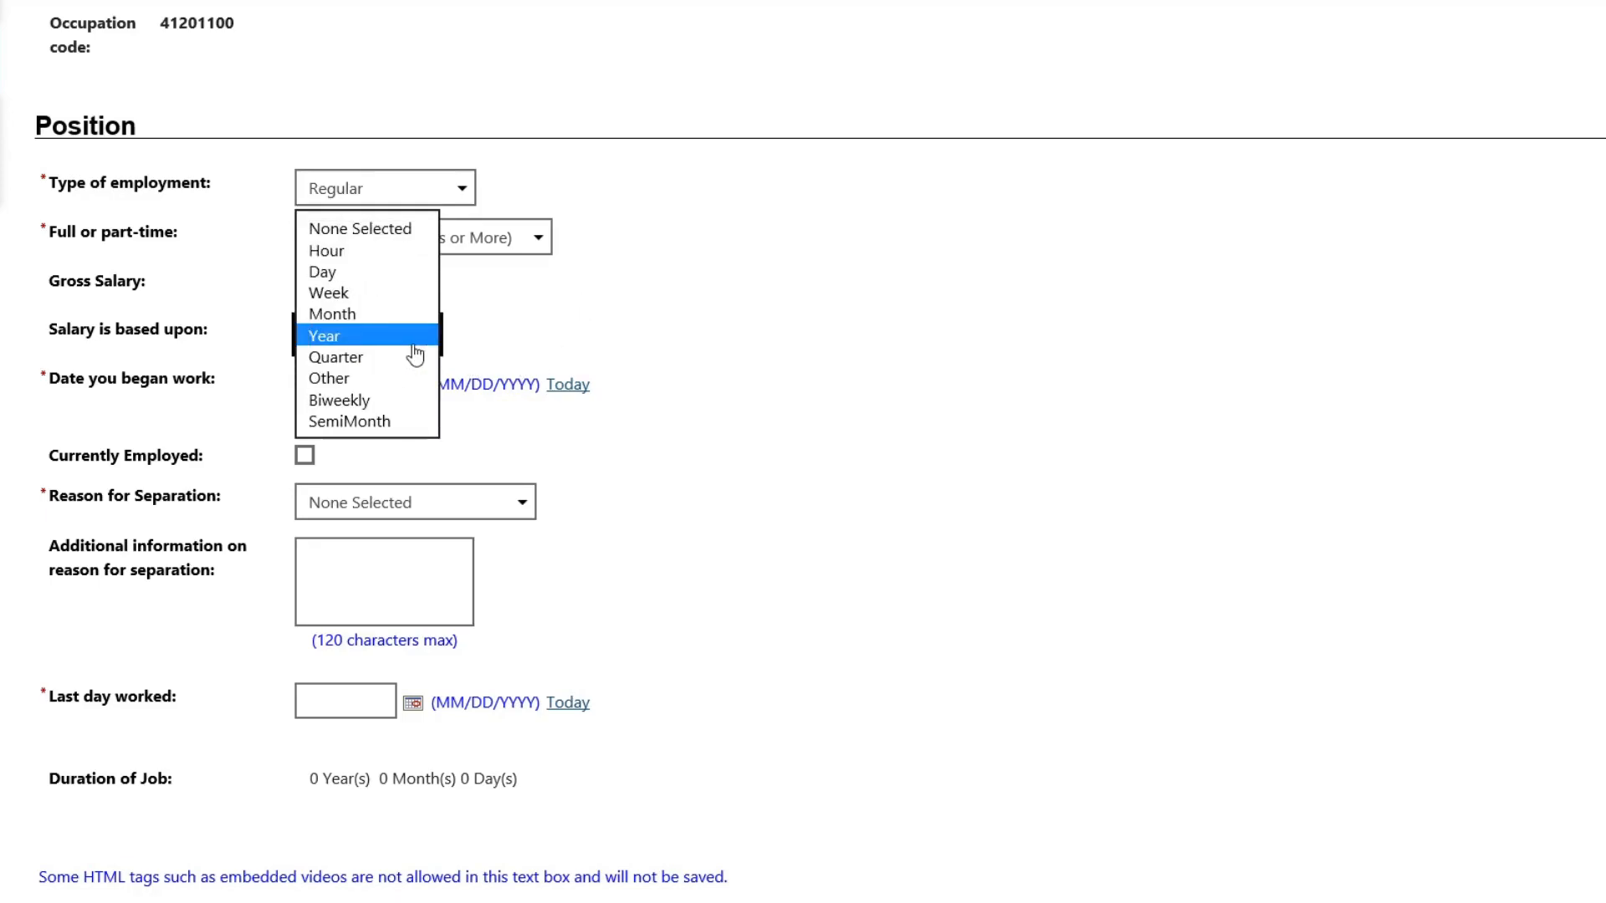
click(397, 298)
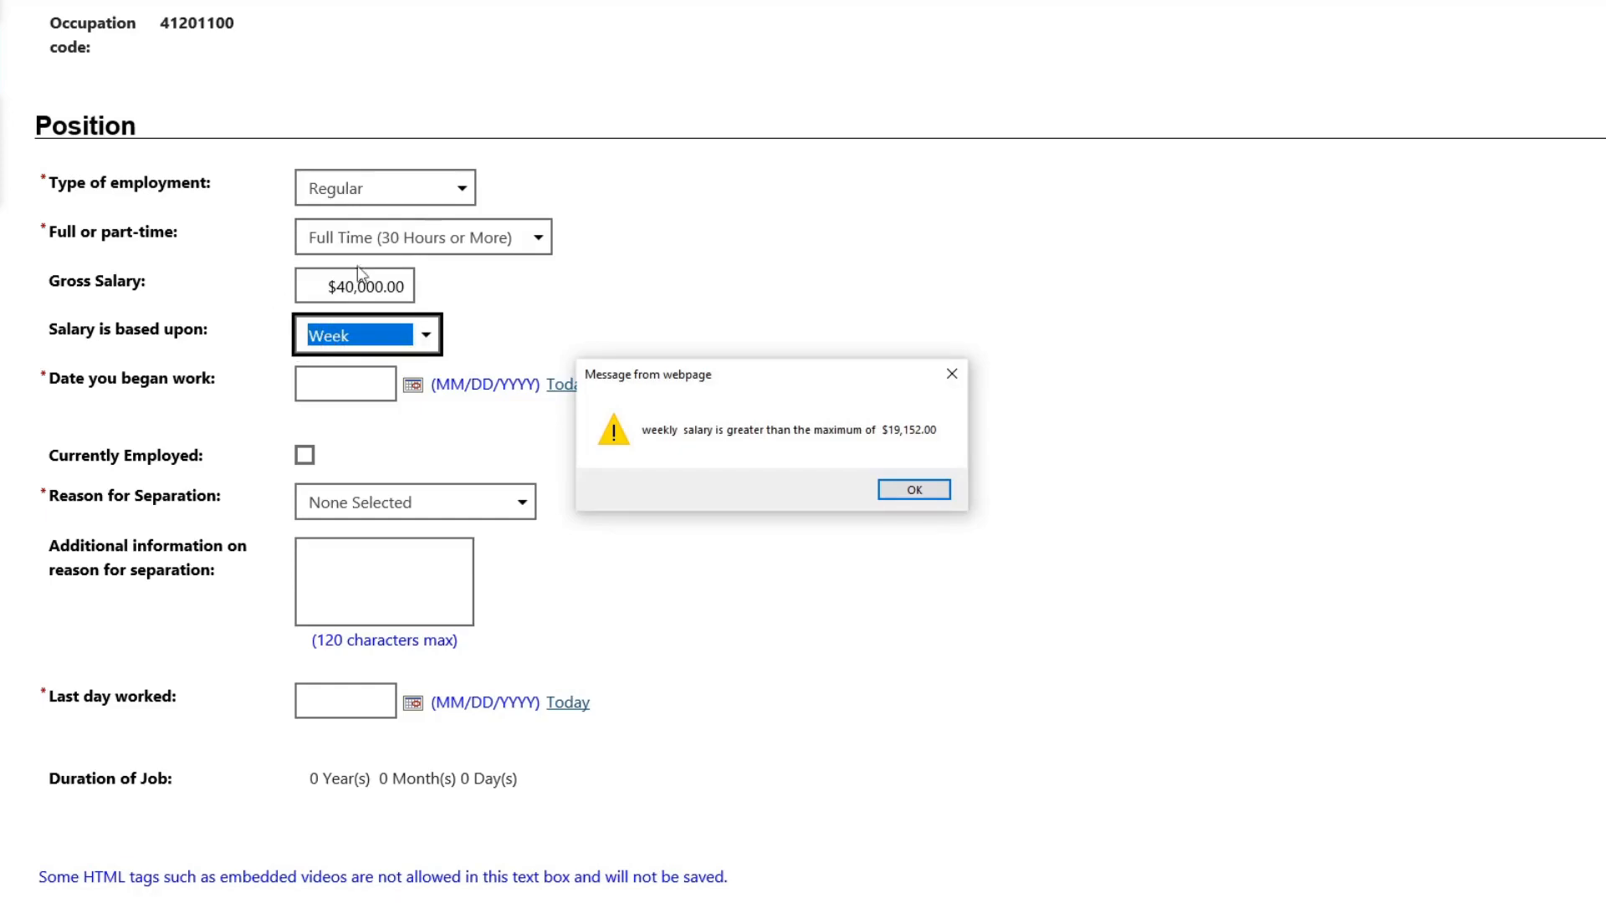
click(915, 493)
click(391, 337)
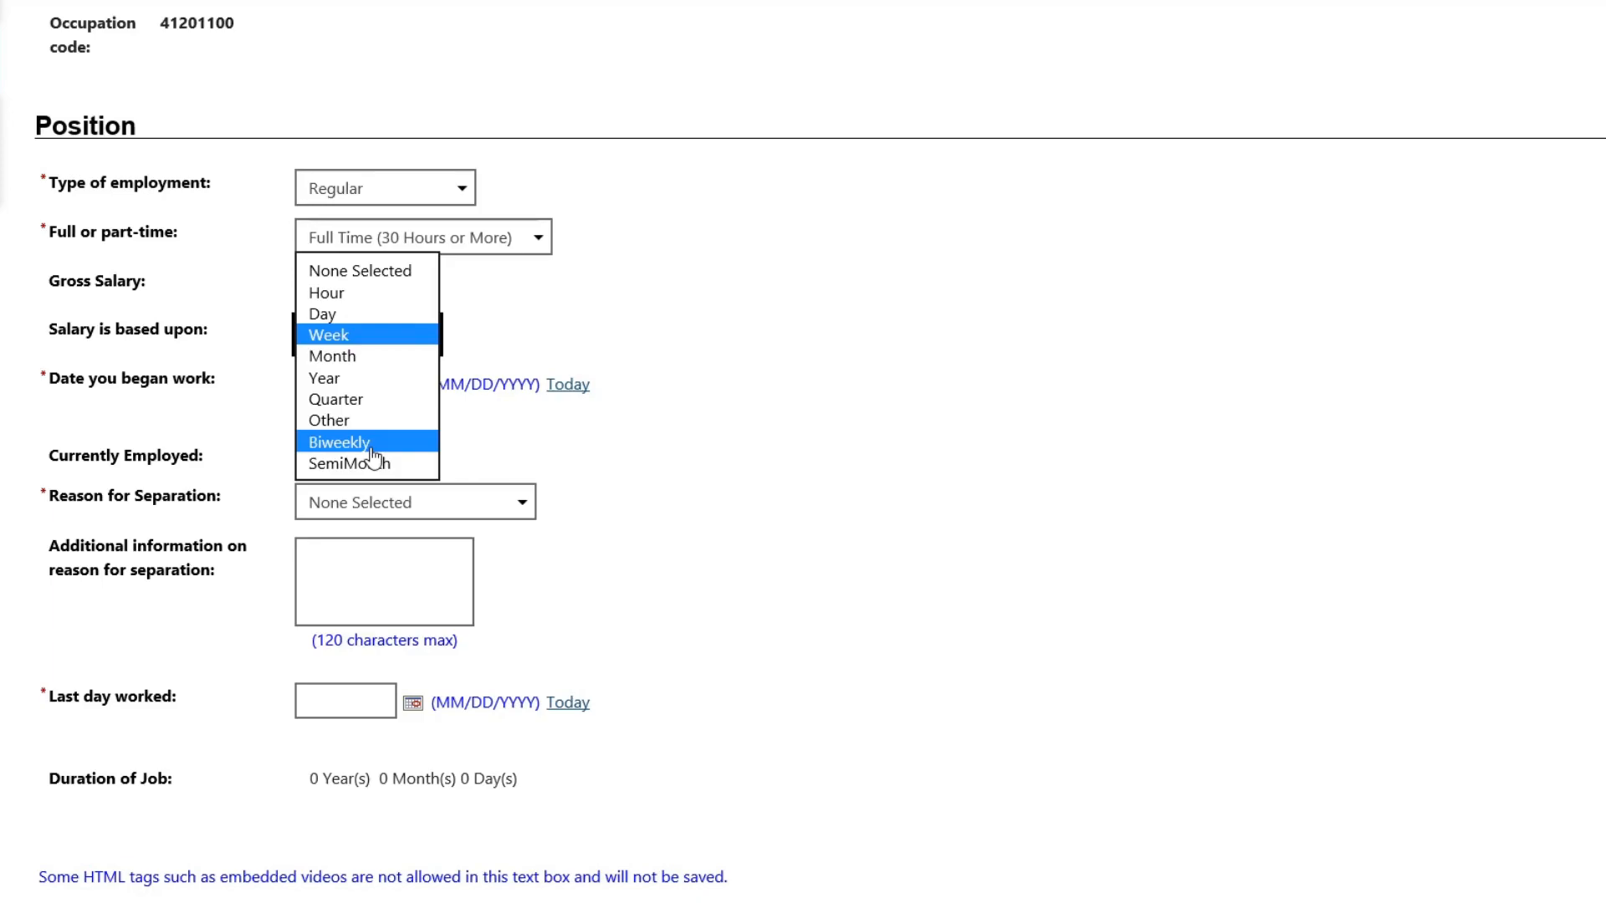
click(656, 335)
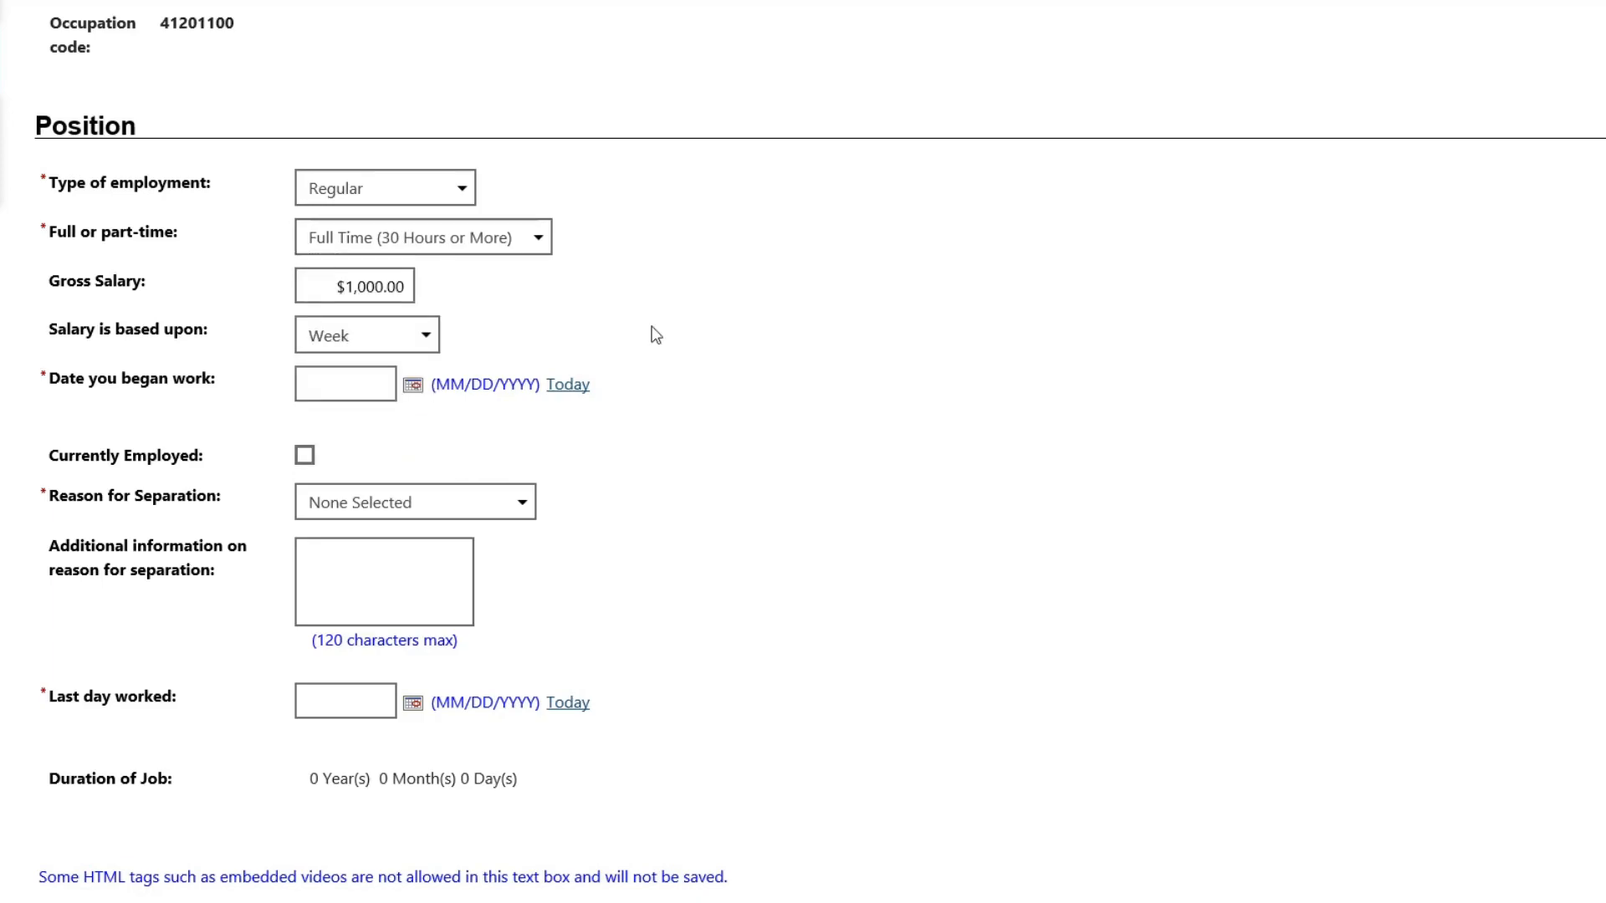
Step: Set the gross salary to $40,000 and base the salary on Year, dismissing any message about the amount
drag(336, 287, 469, 286)
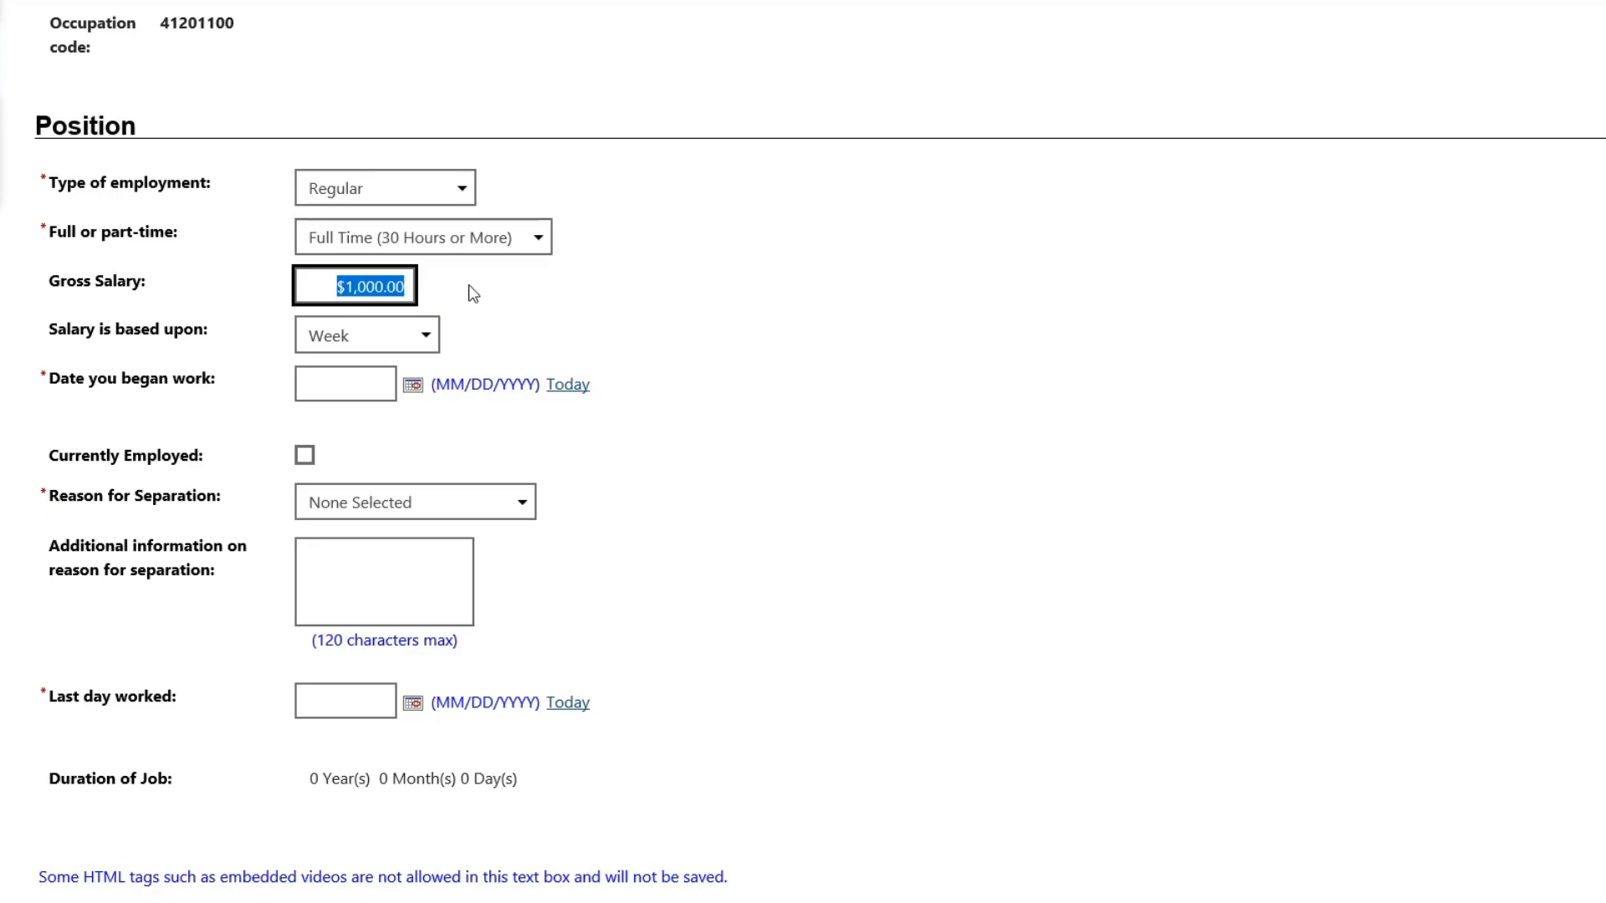
text(40000)
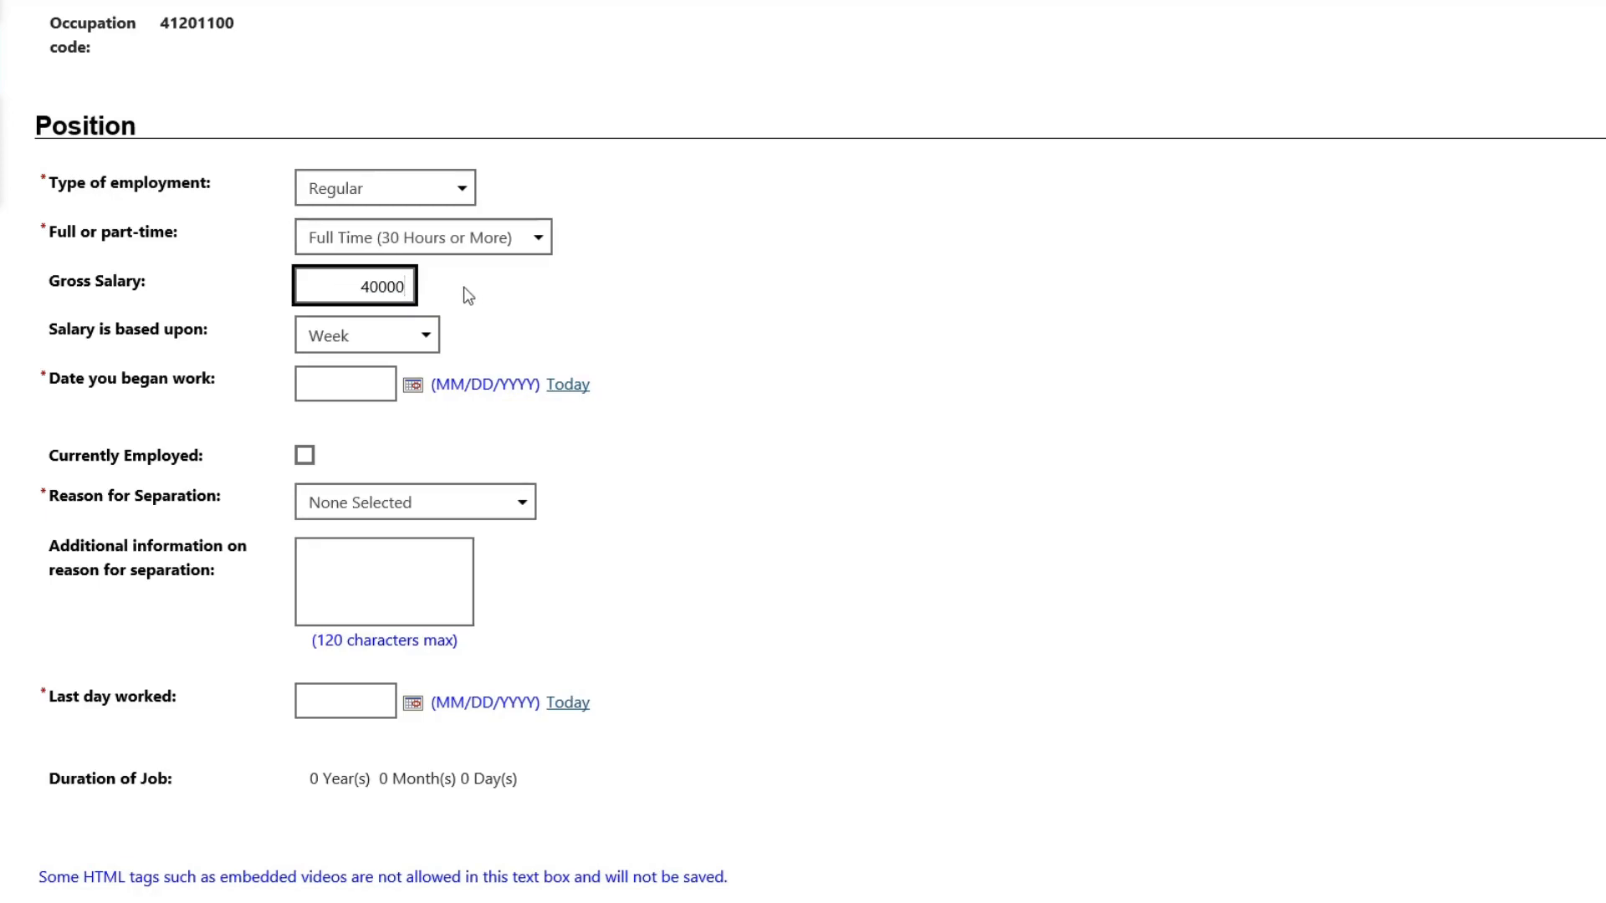
key(Tab)
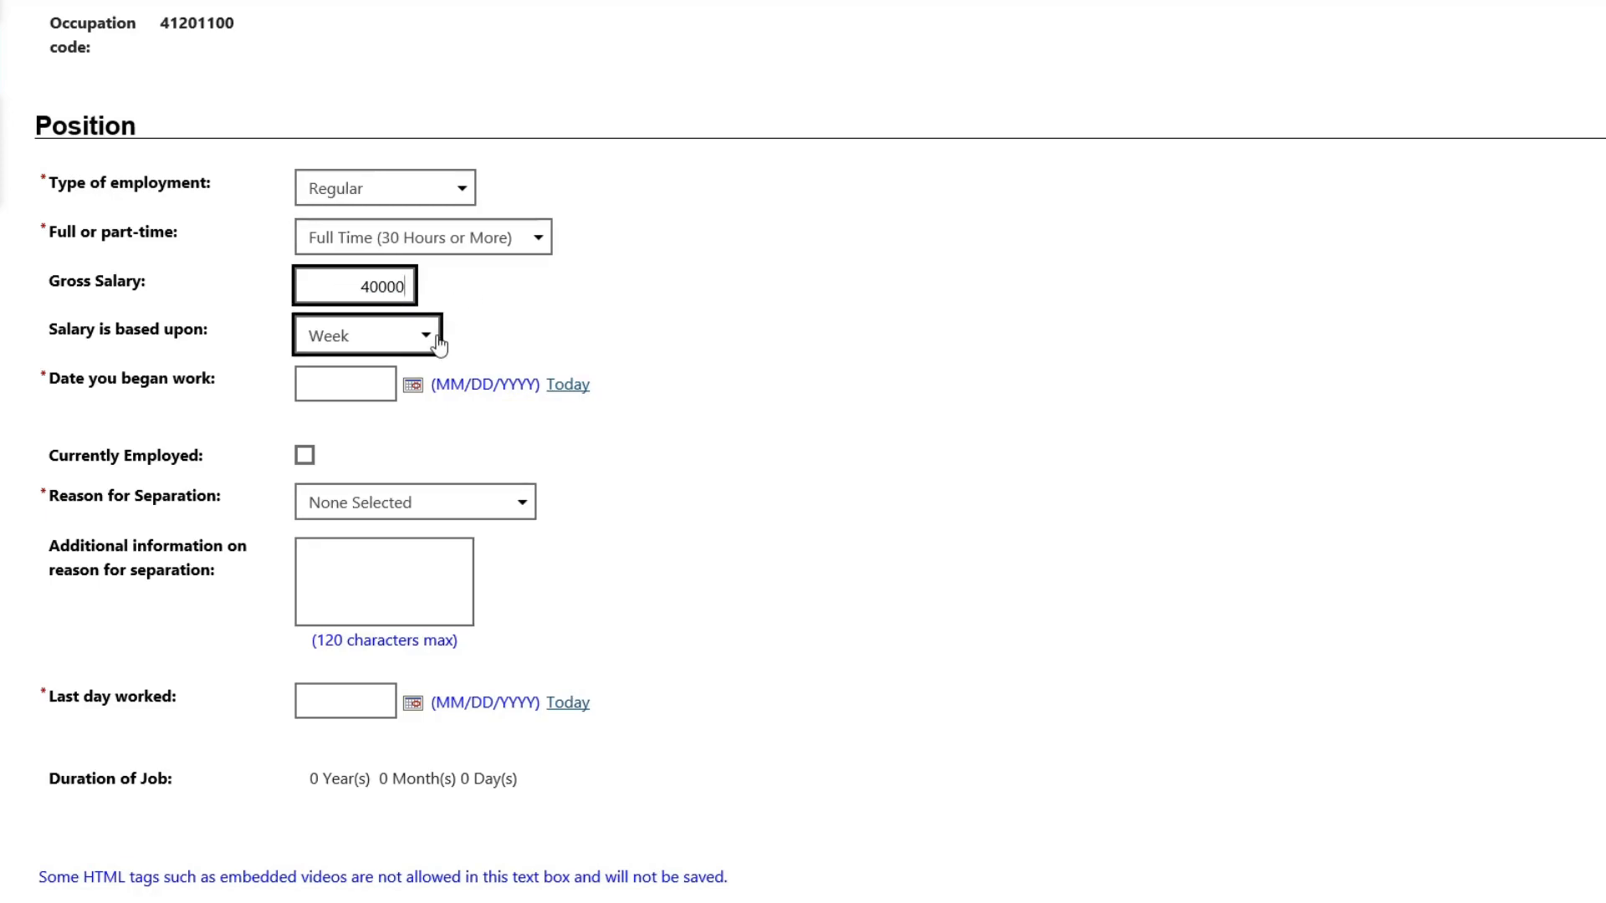
click(893, 498)
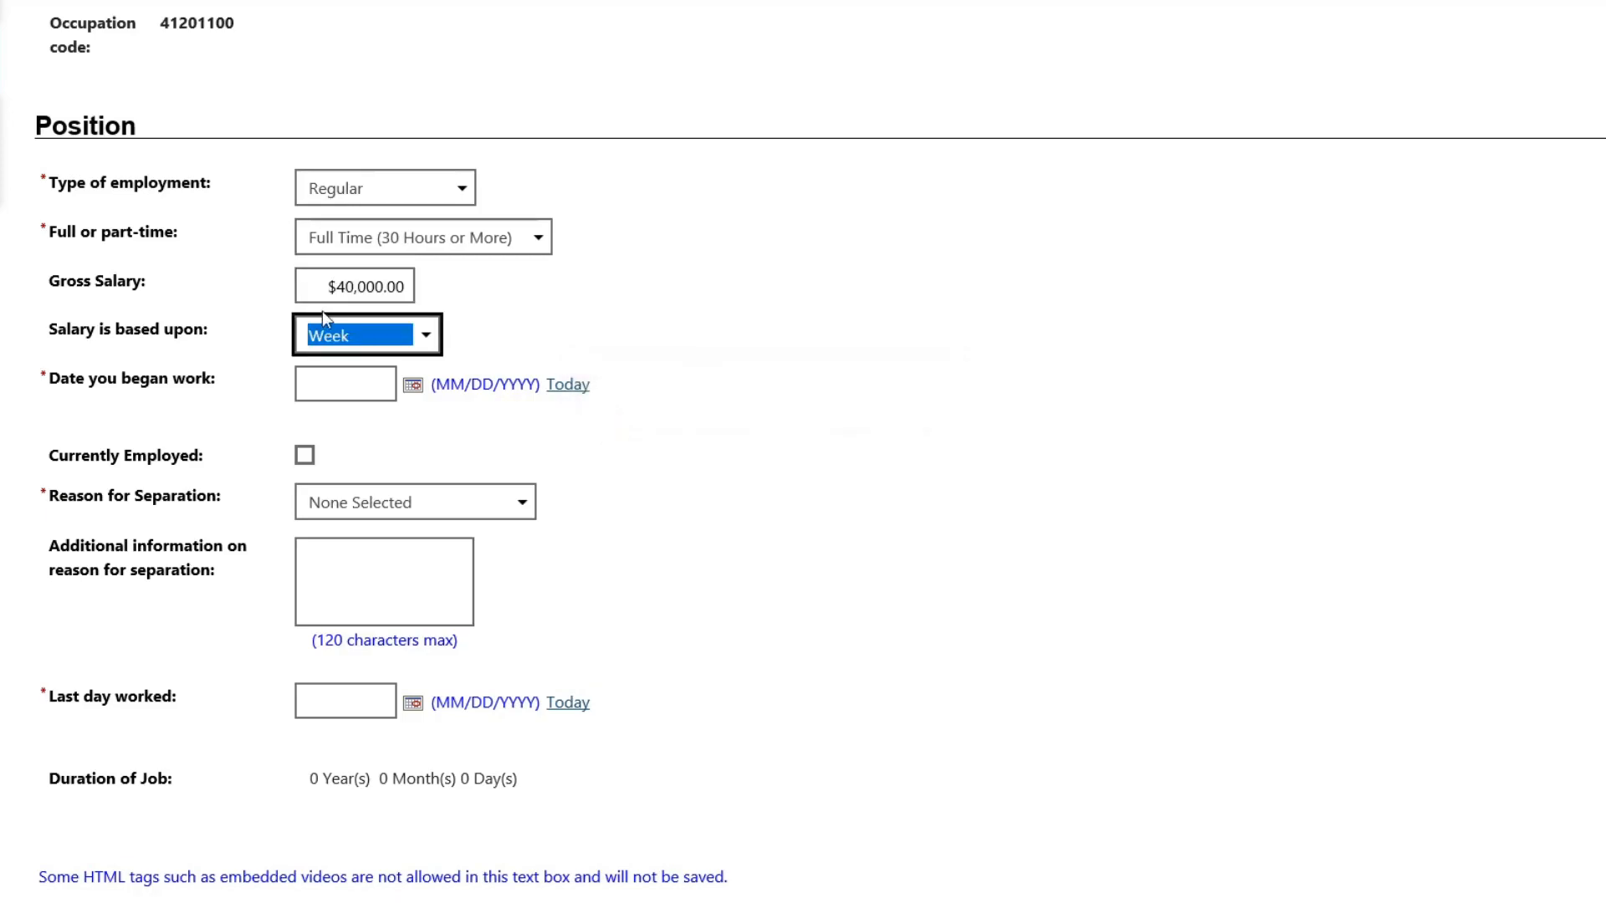
click(425, 334)
click(370, 378)
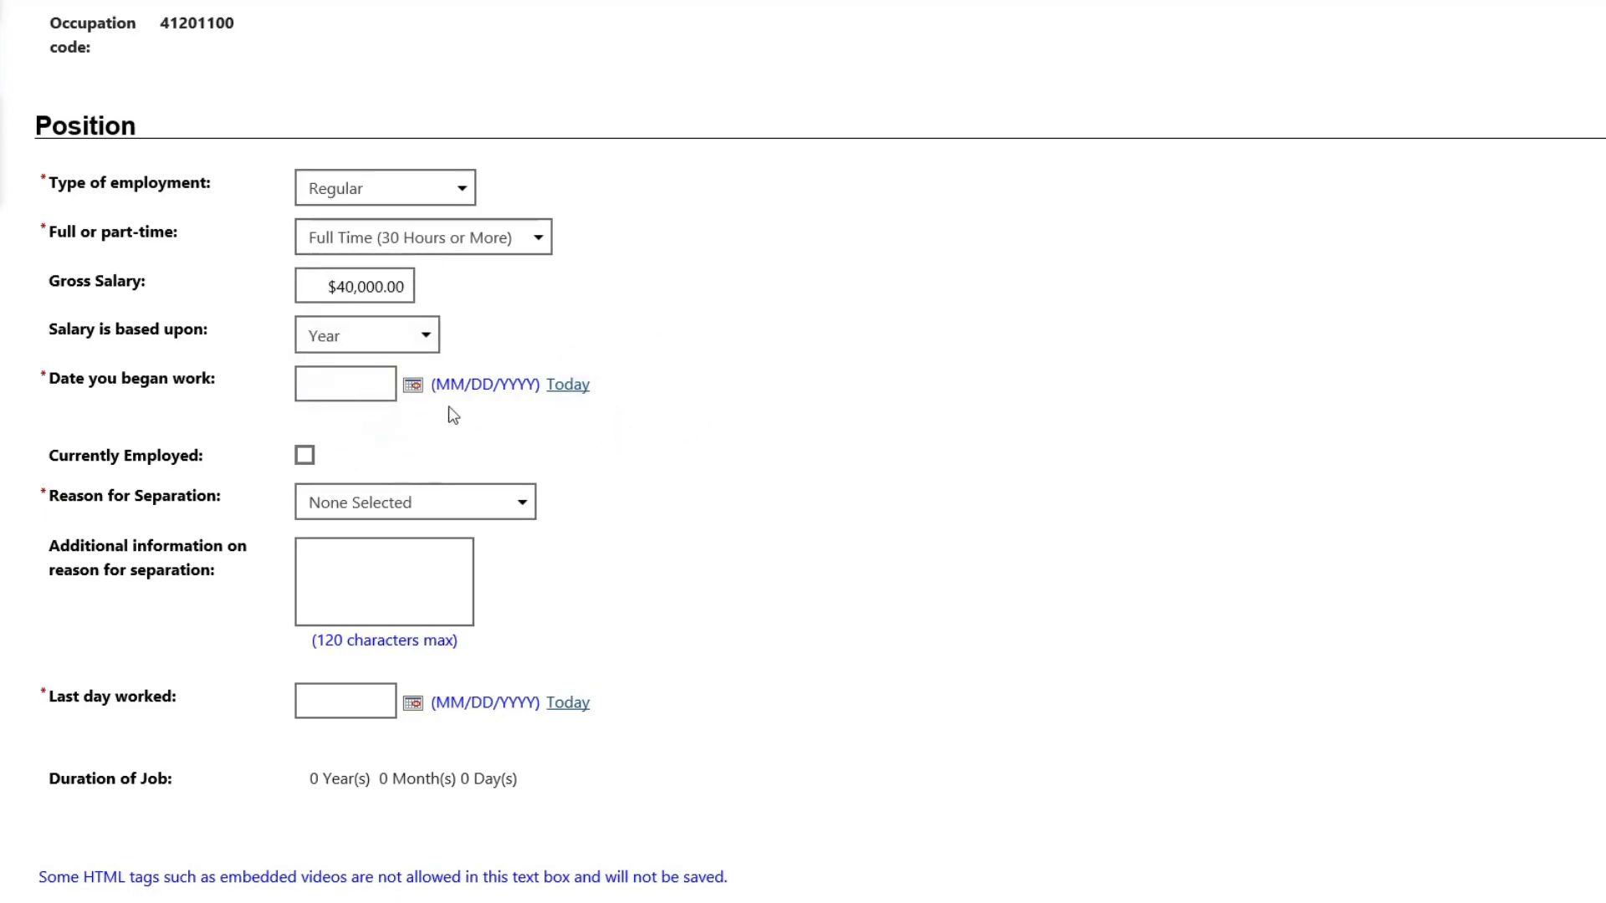
Step: Enter 01/01/2019 as the date work began for the cashier position
click(321, 393)
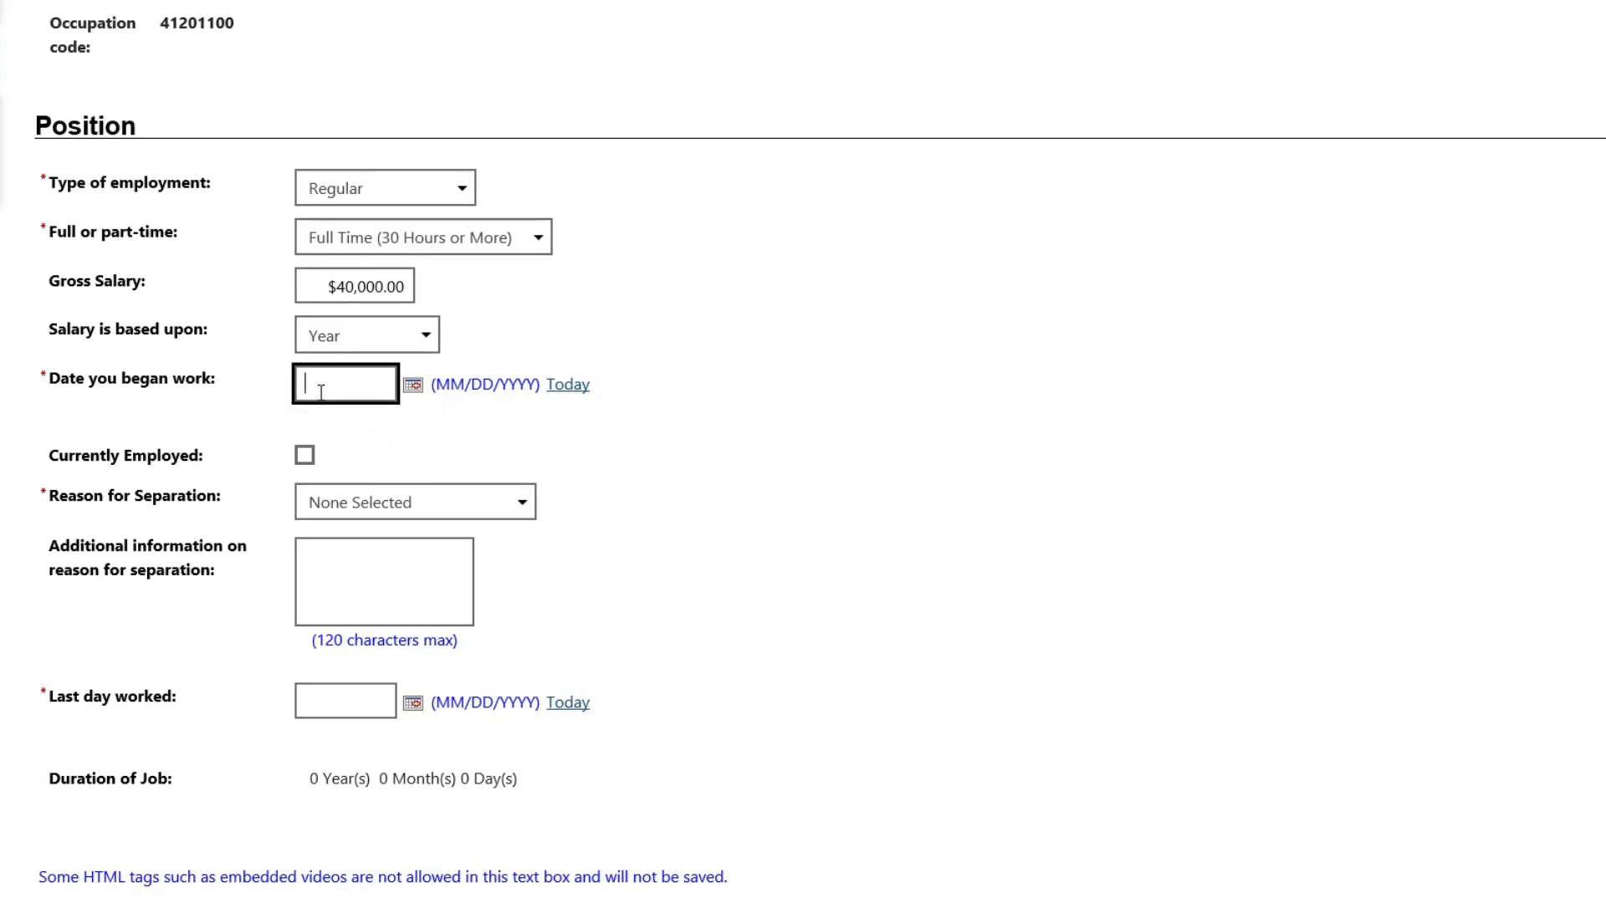
text(01/01/2019)
click(367, 441)
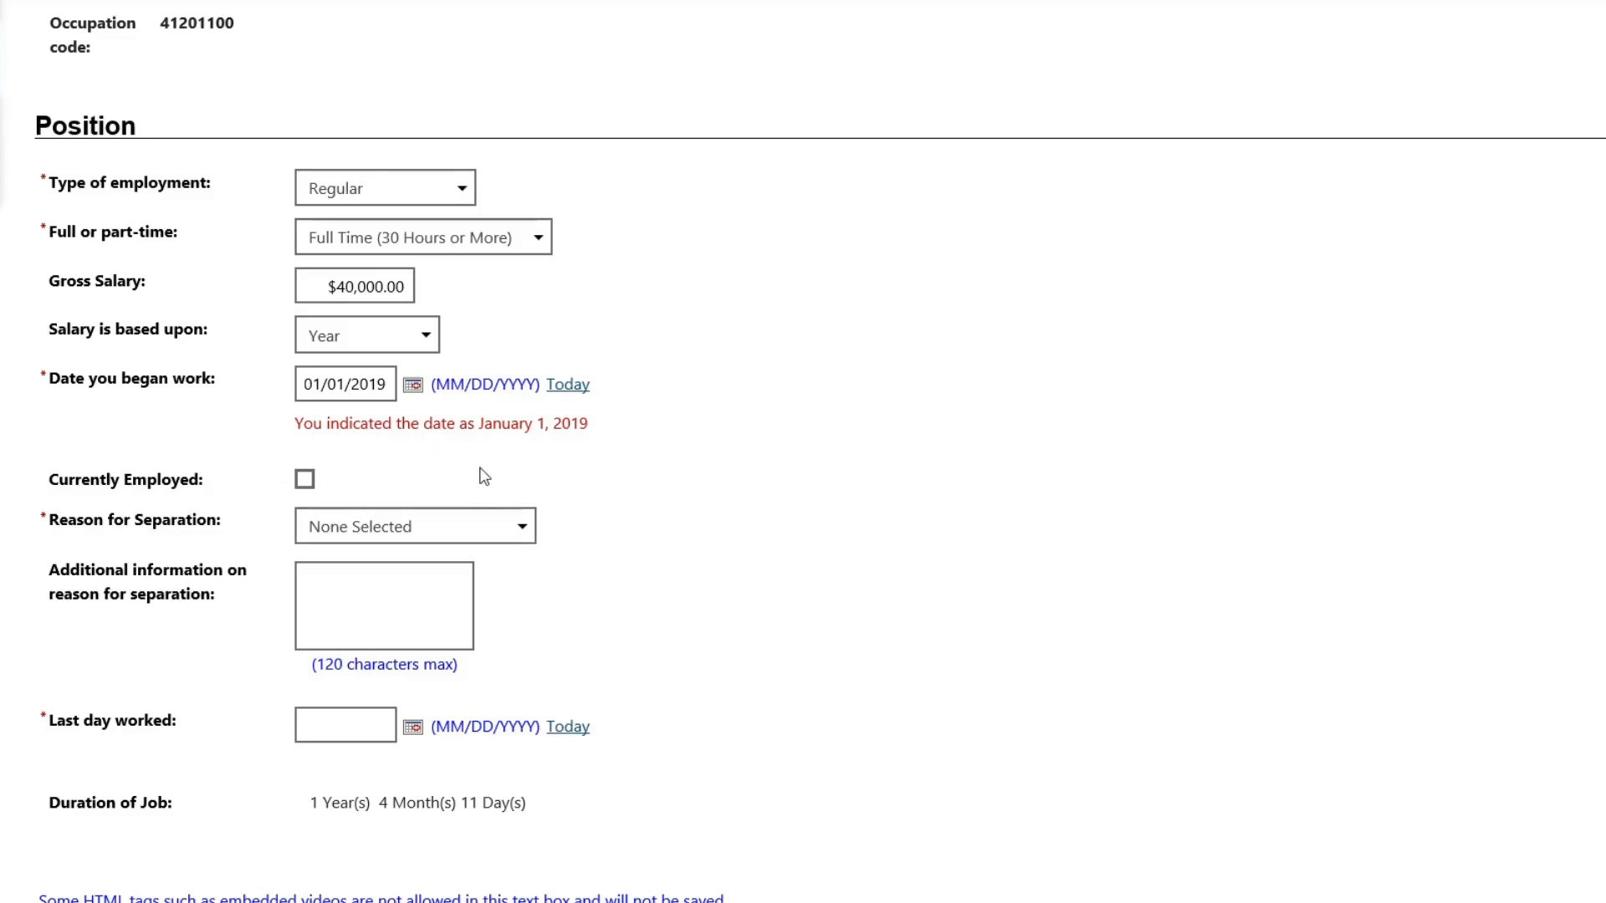
Step: Set the reason for separation to Layoff, leaving the additional information blank
scroll(485, 476, down, 1)
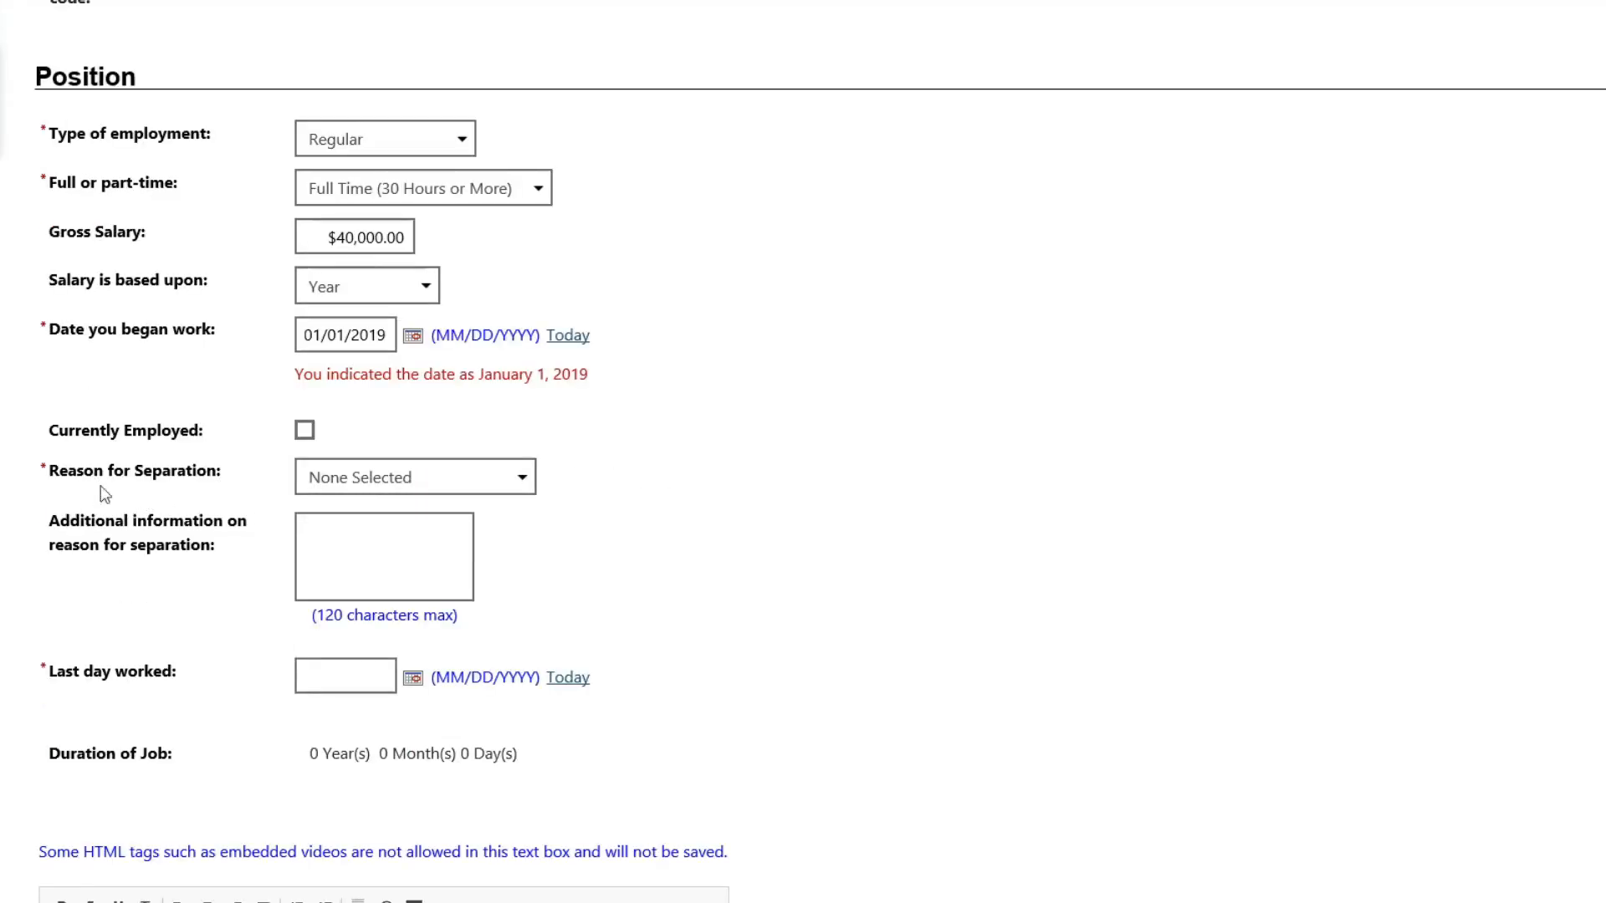
click(531, 483)
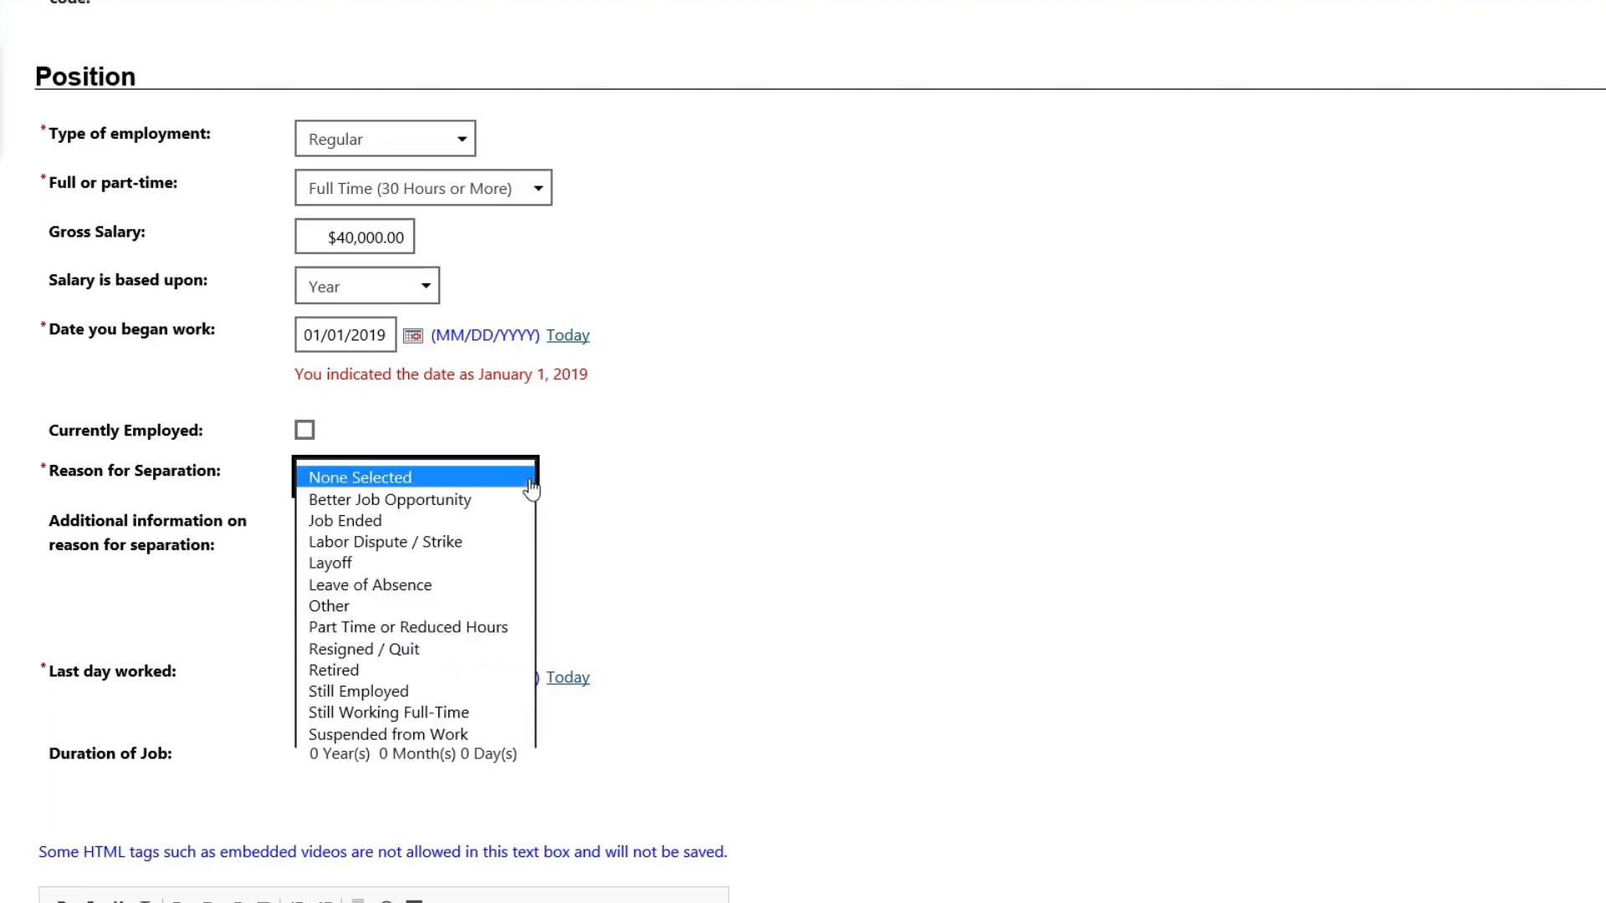
click(422, 563)
scroll(795, 610, down, 5)
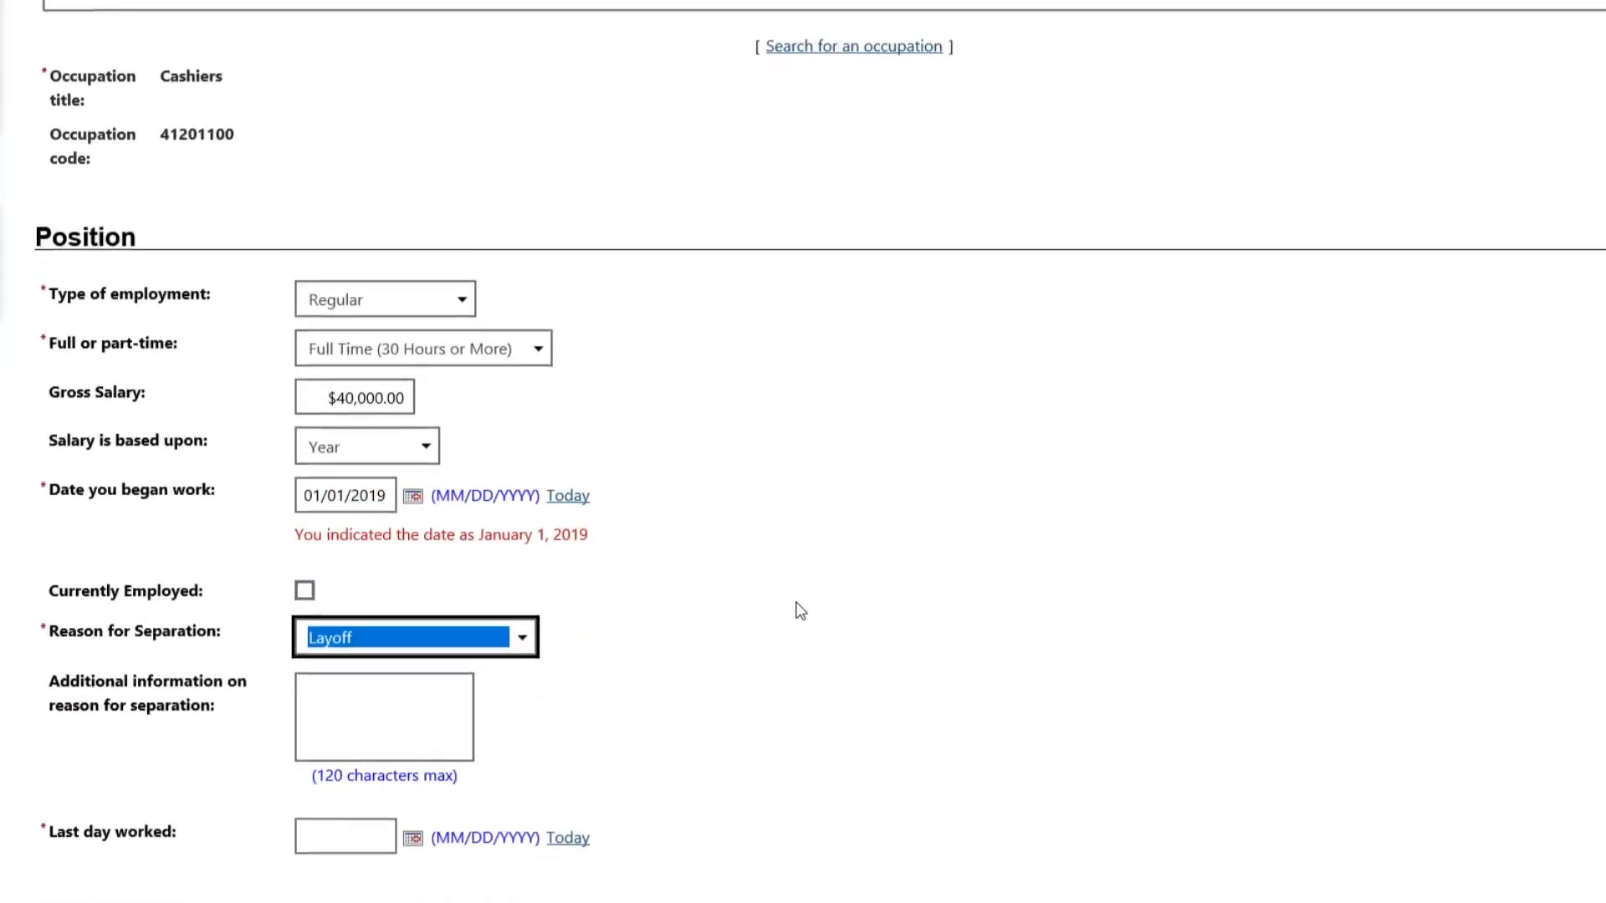
click(376, 555)
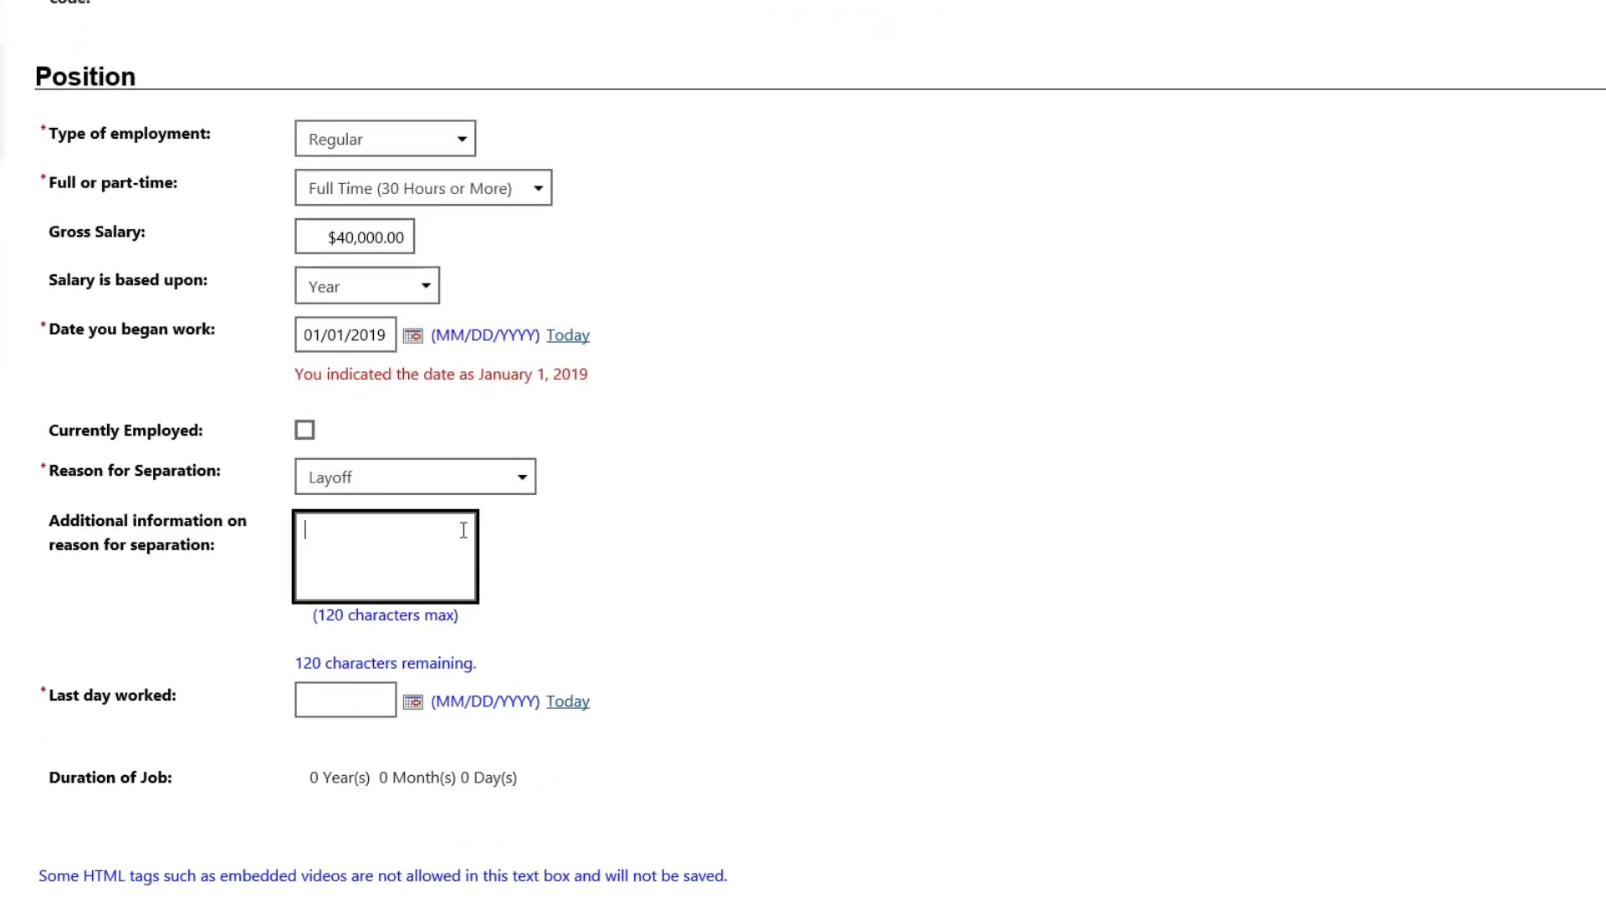
Step: Enter 04/01/2020 as the last day worked and check the calculated duration of the job
click(351, 699)
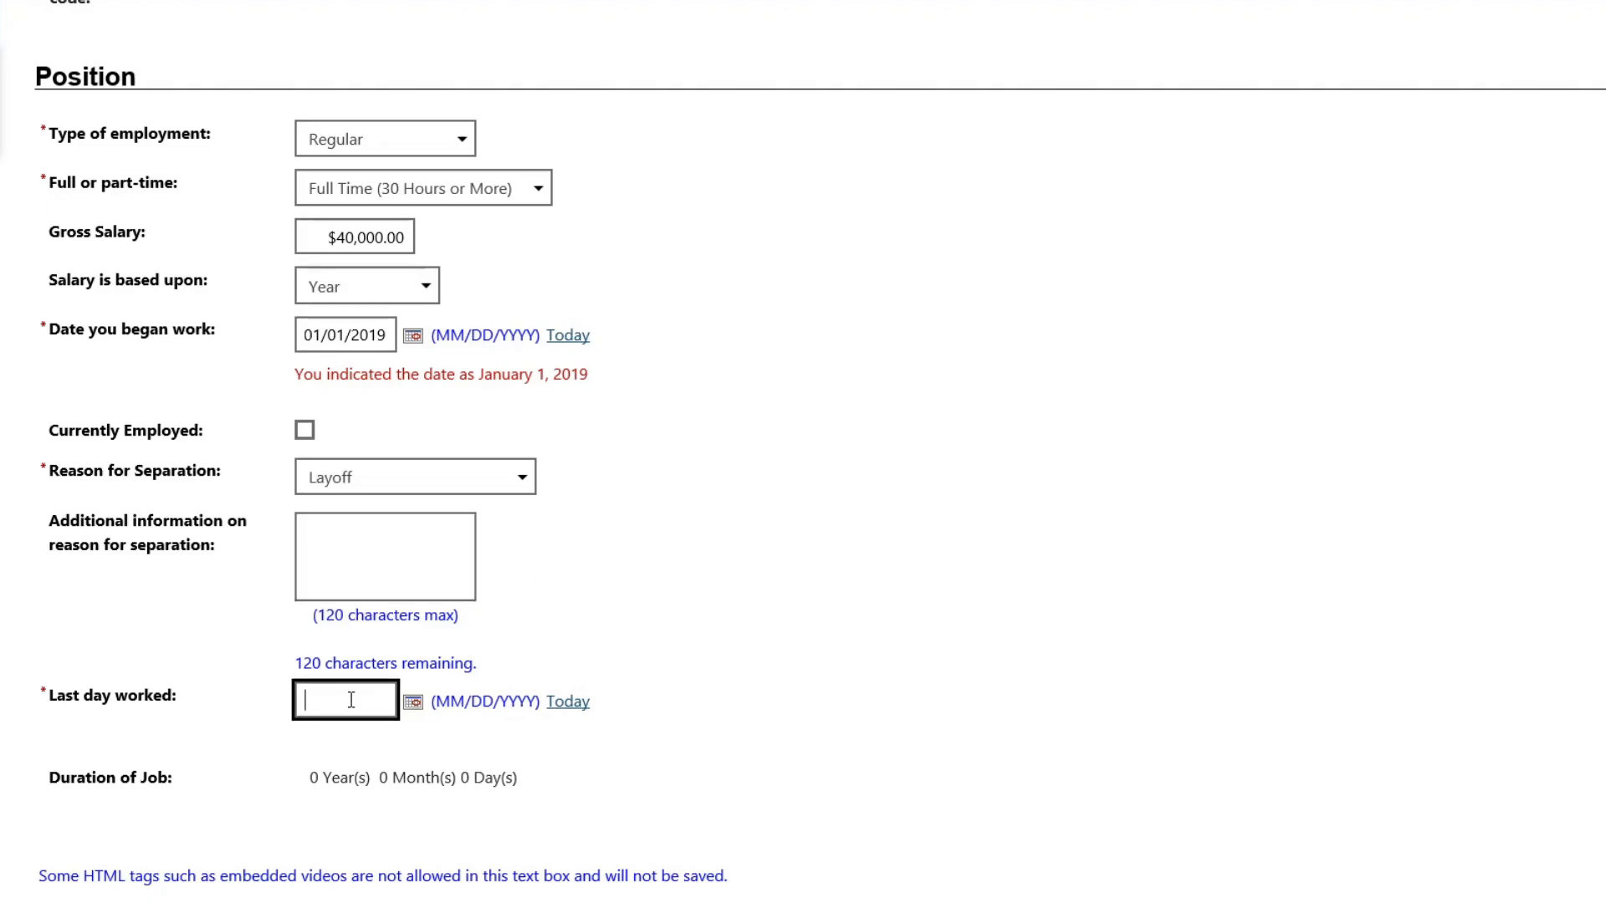
text(04/01/2020)
click(1058, 603)
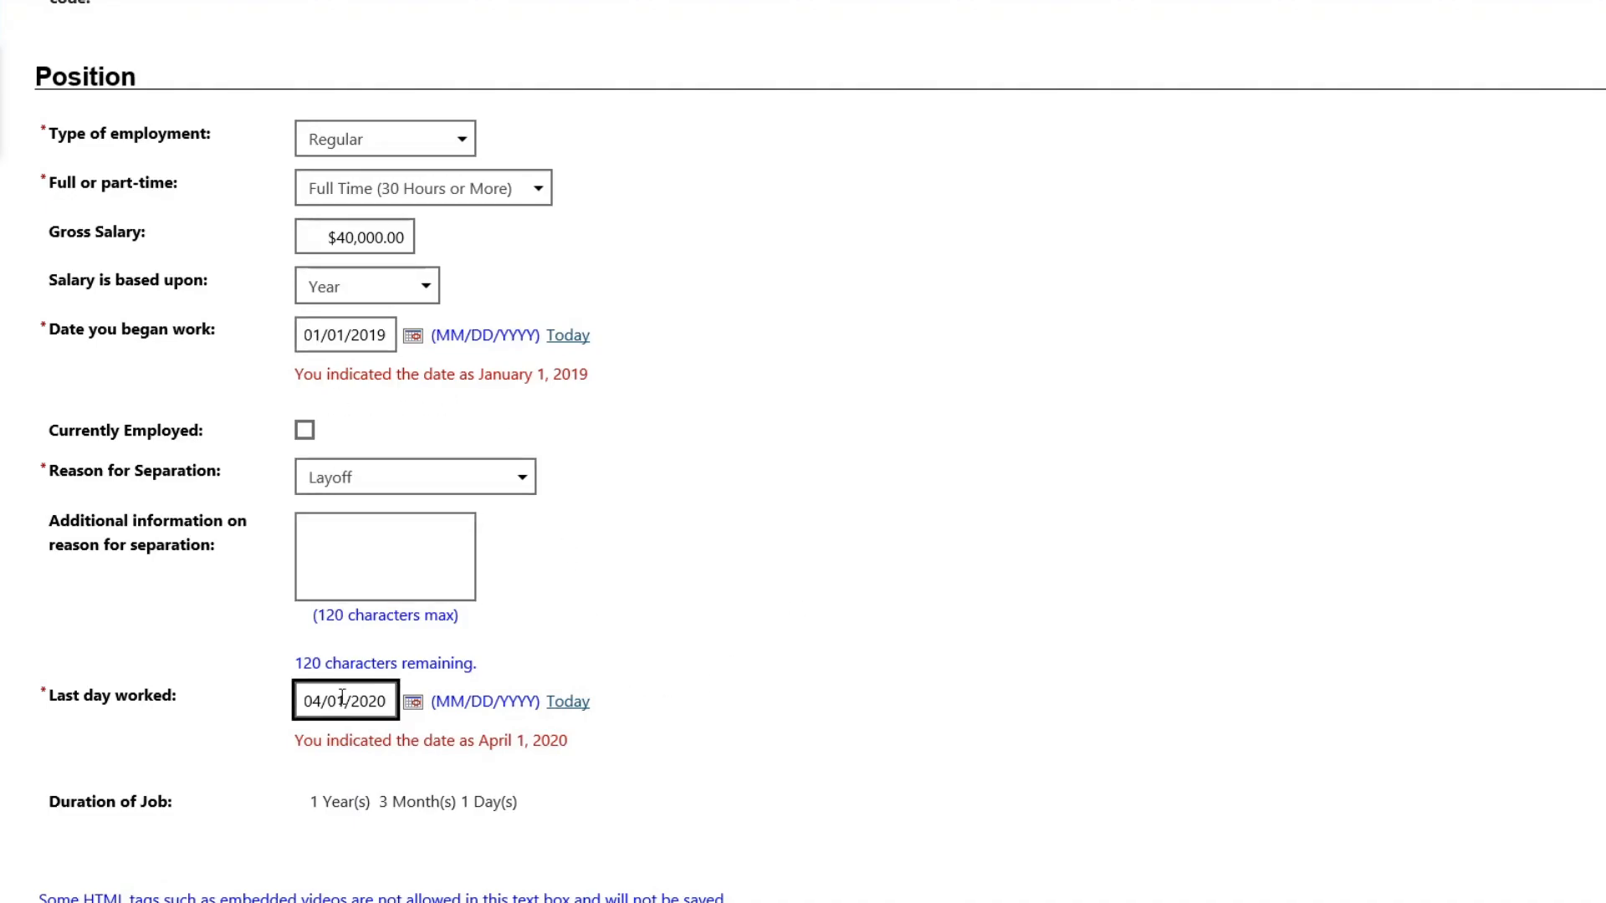
drag(556, 816, 319, 826)
click(606, 799)
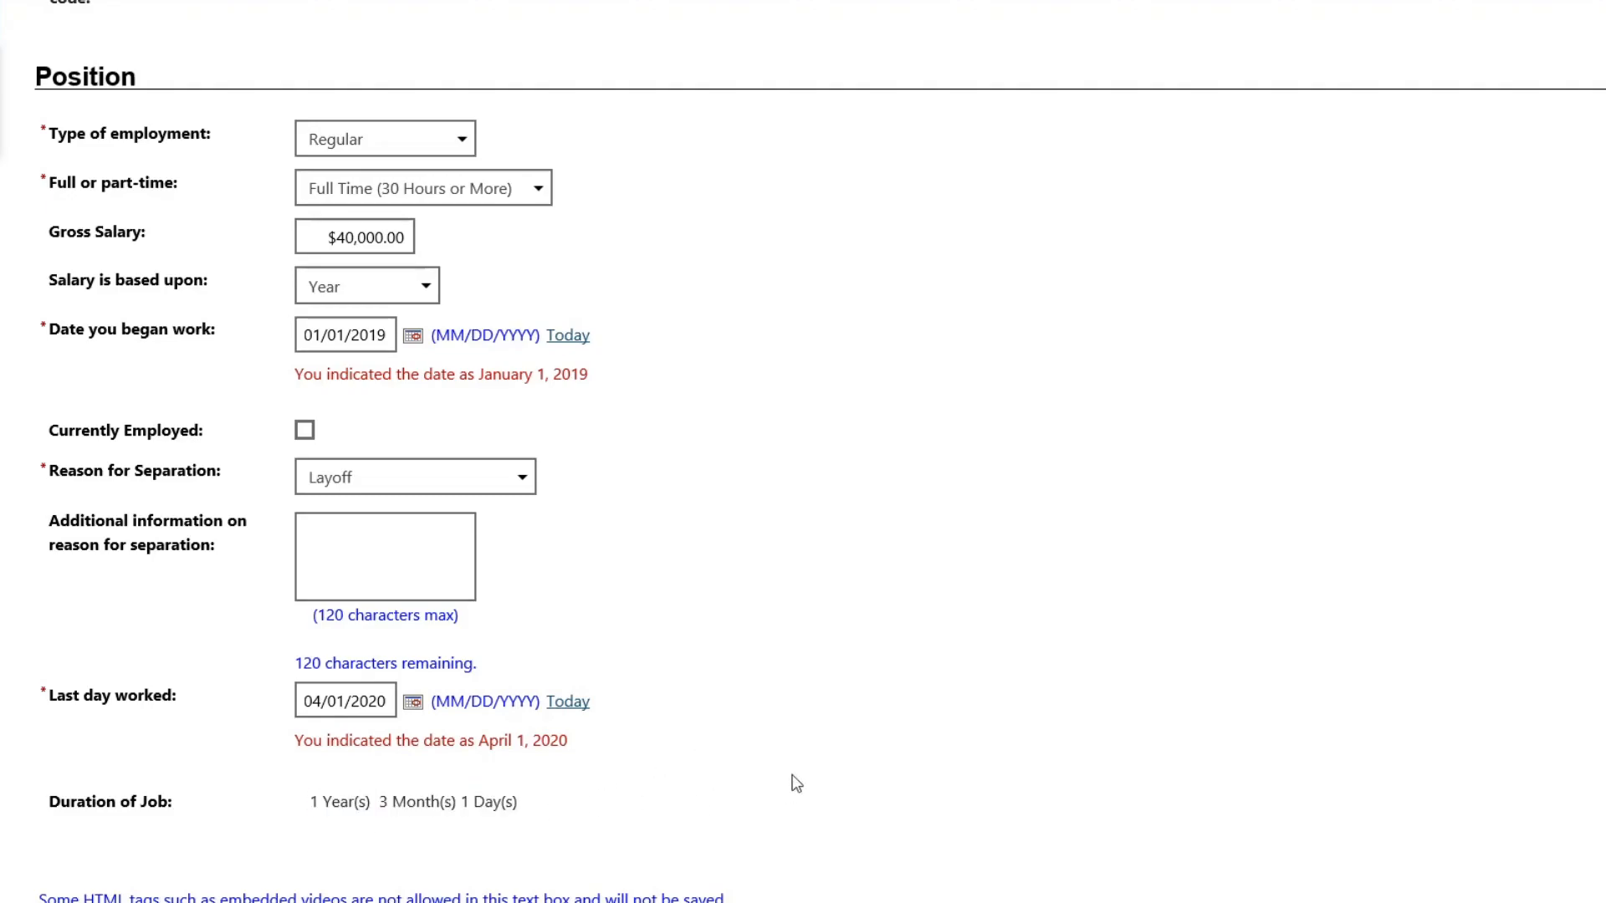
drag(536, 804, 282, 803)
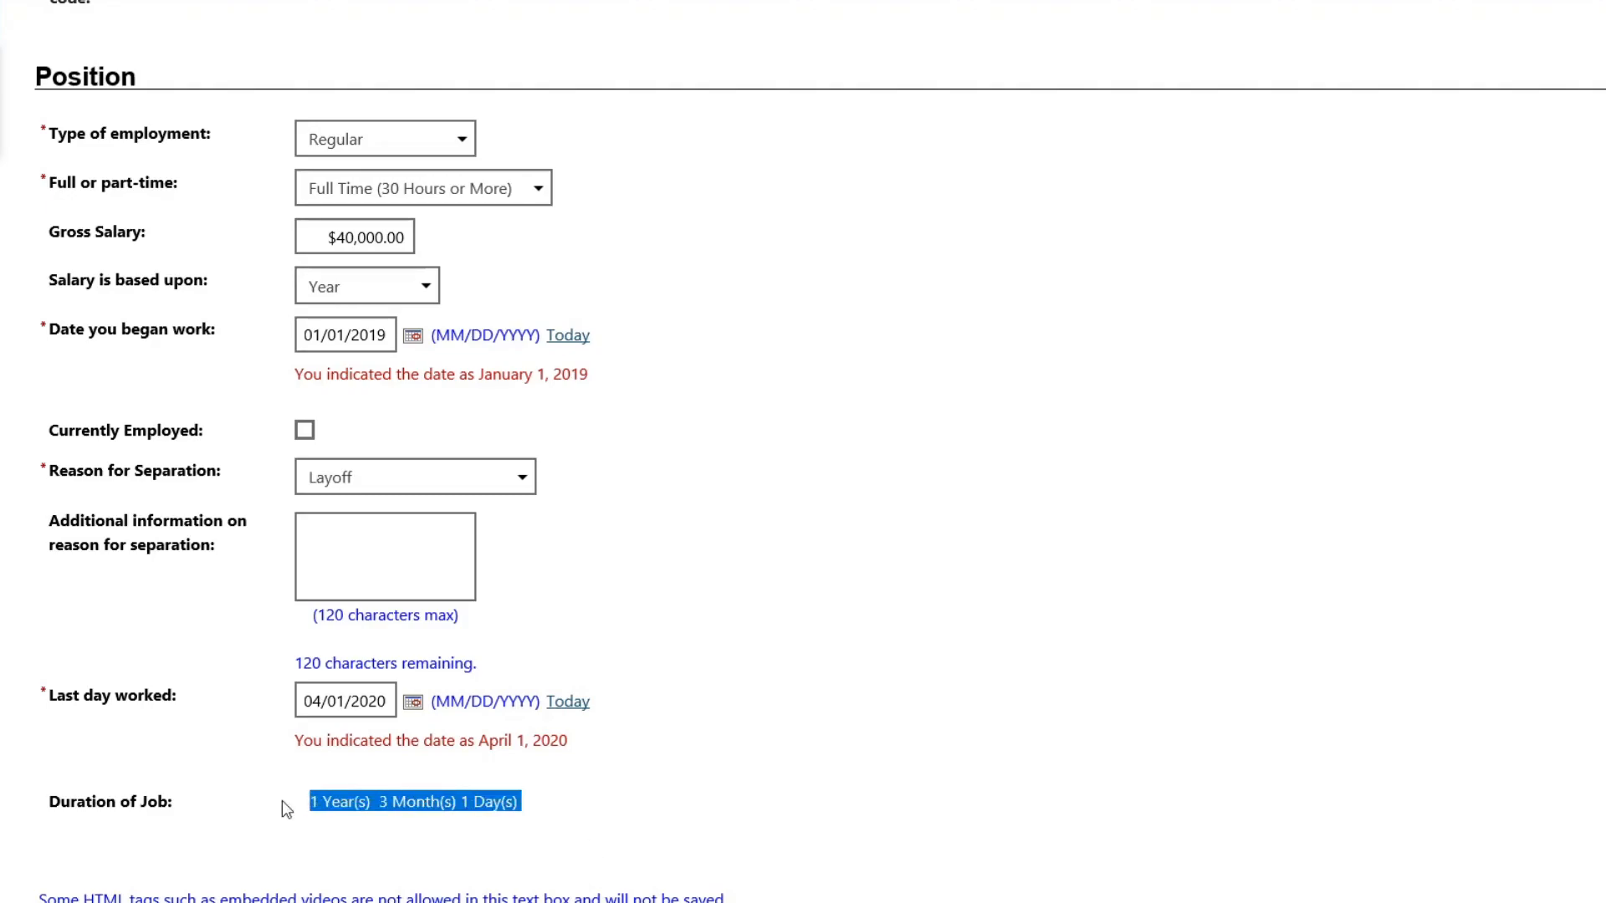
click(658, 706)
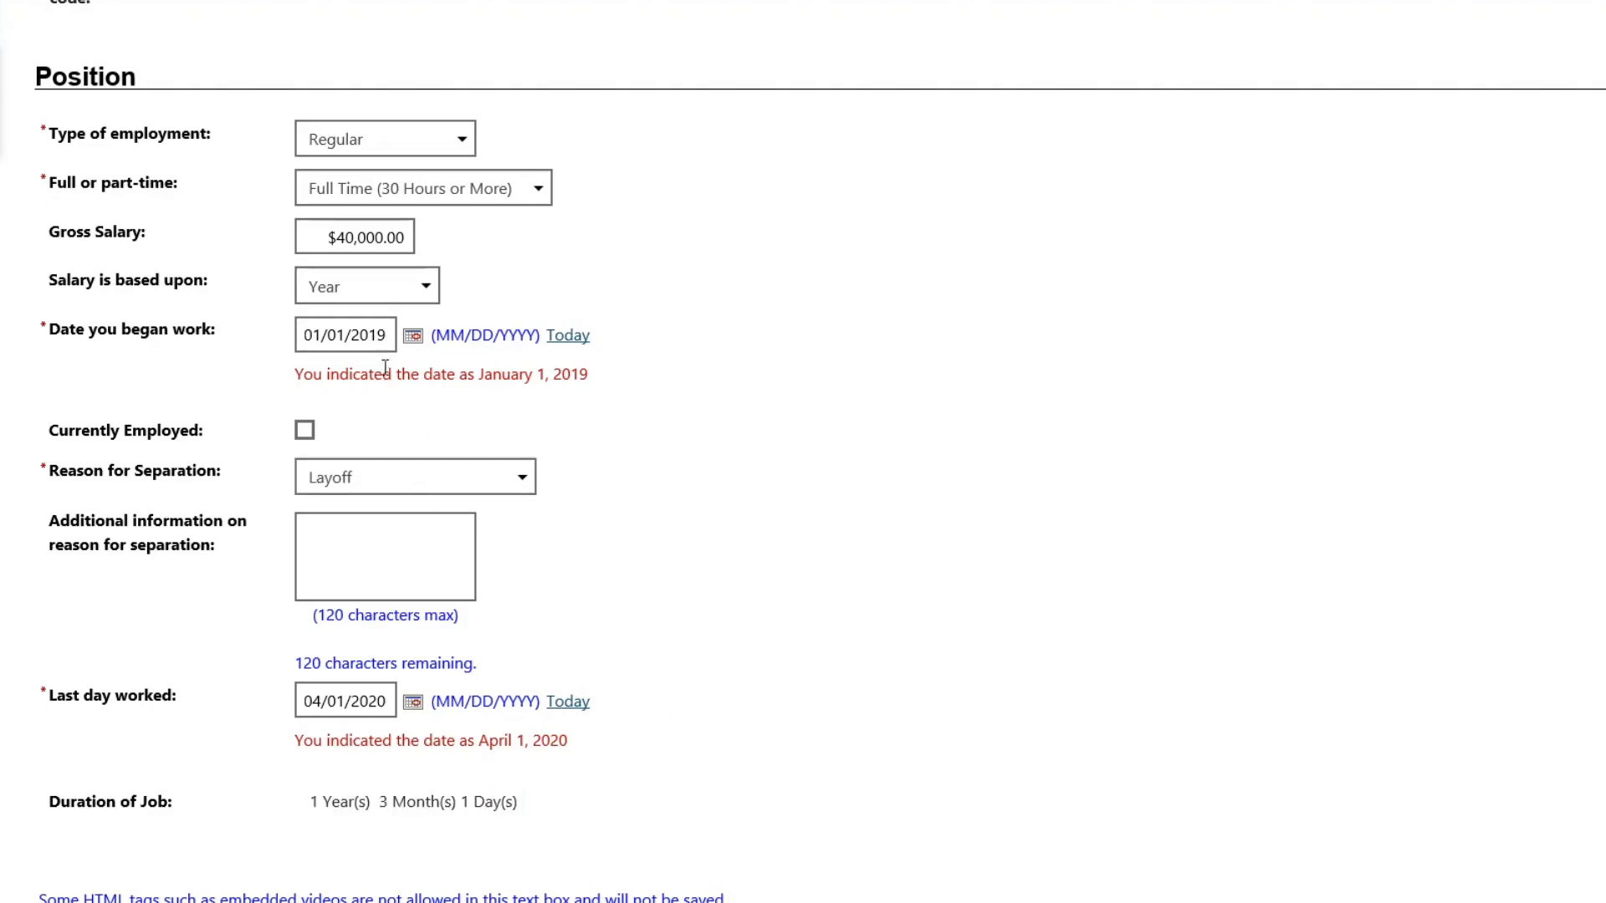
click(364, 691)
click(762, 722)
Step: Fill in the required job duties with "cashier work, helped customer"
scroll(882, 724, down, 8)
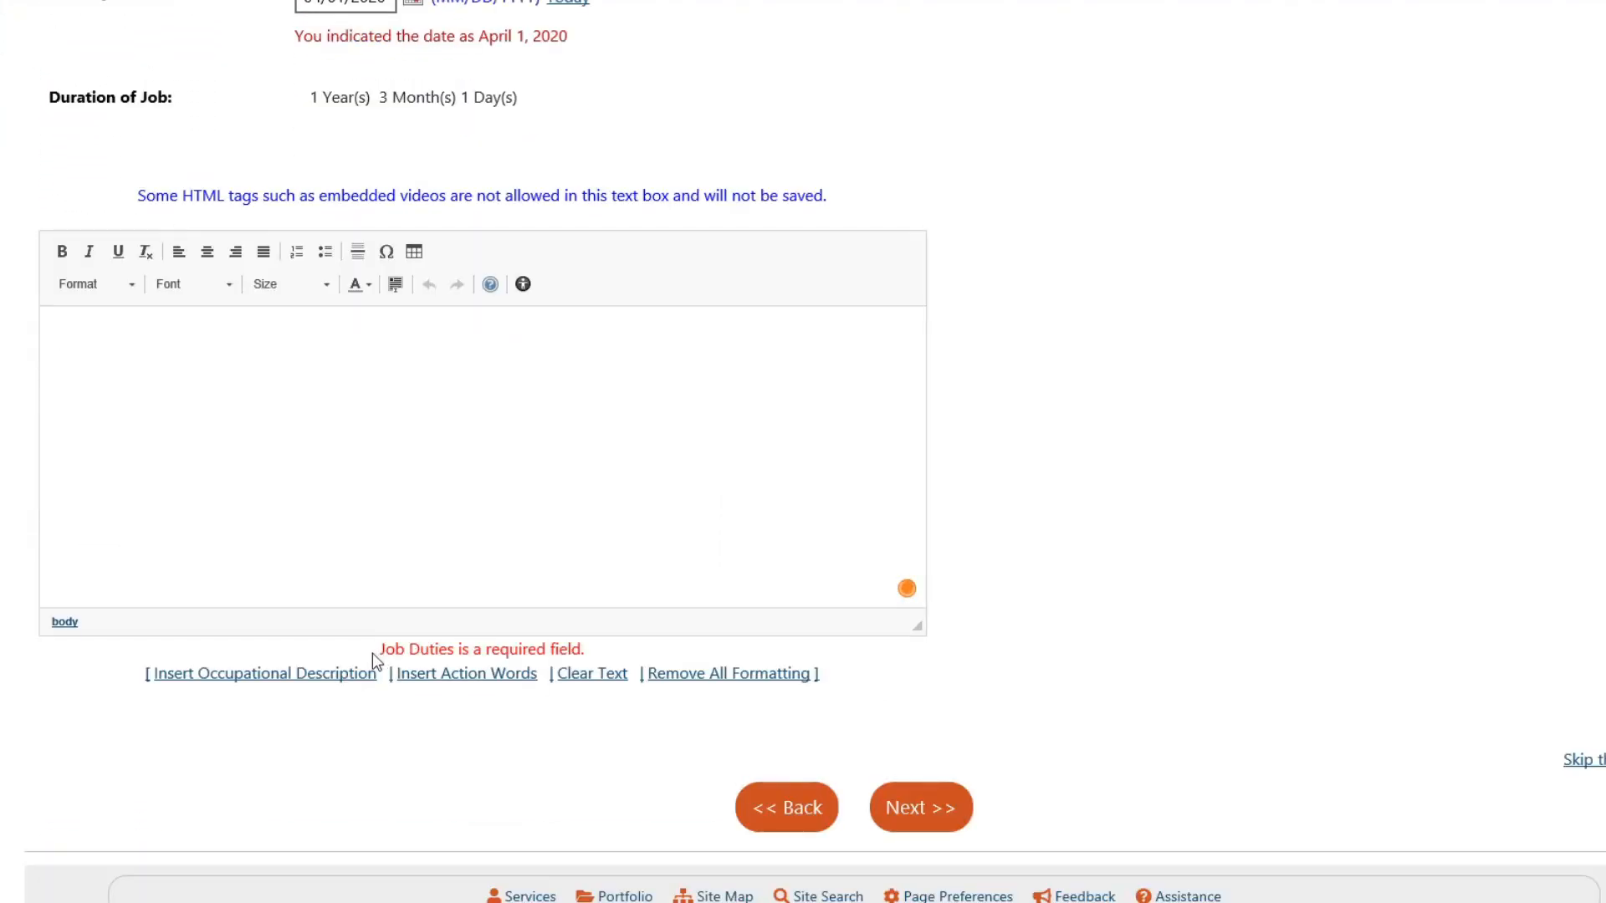
drag(373, 654, 604, 651)
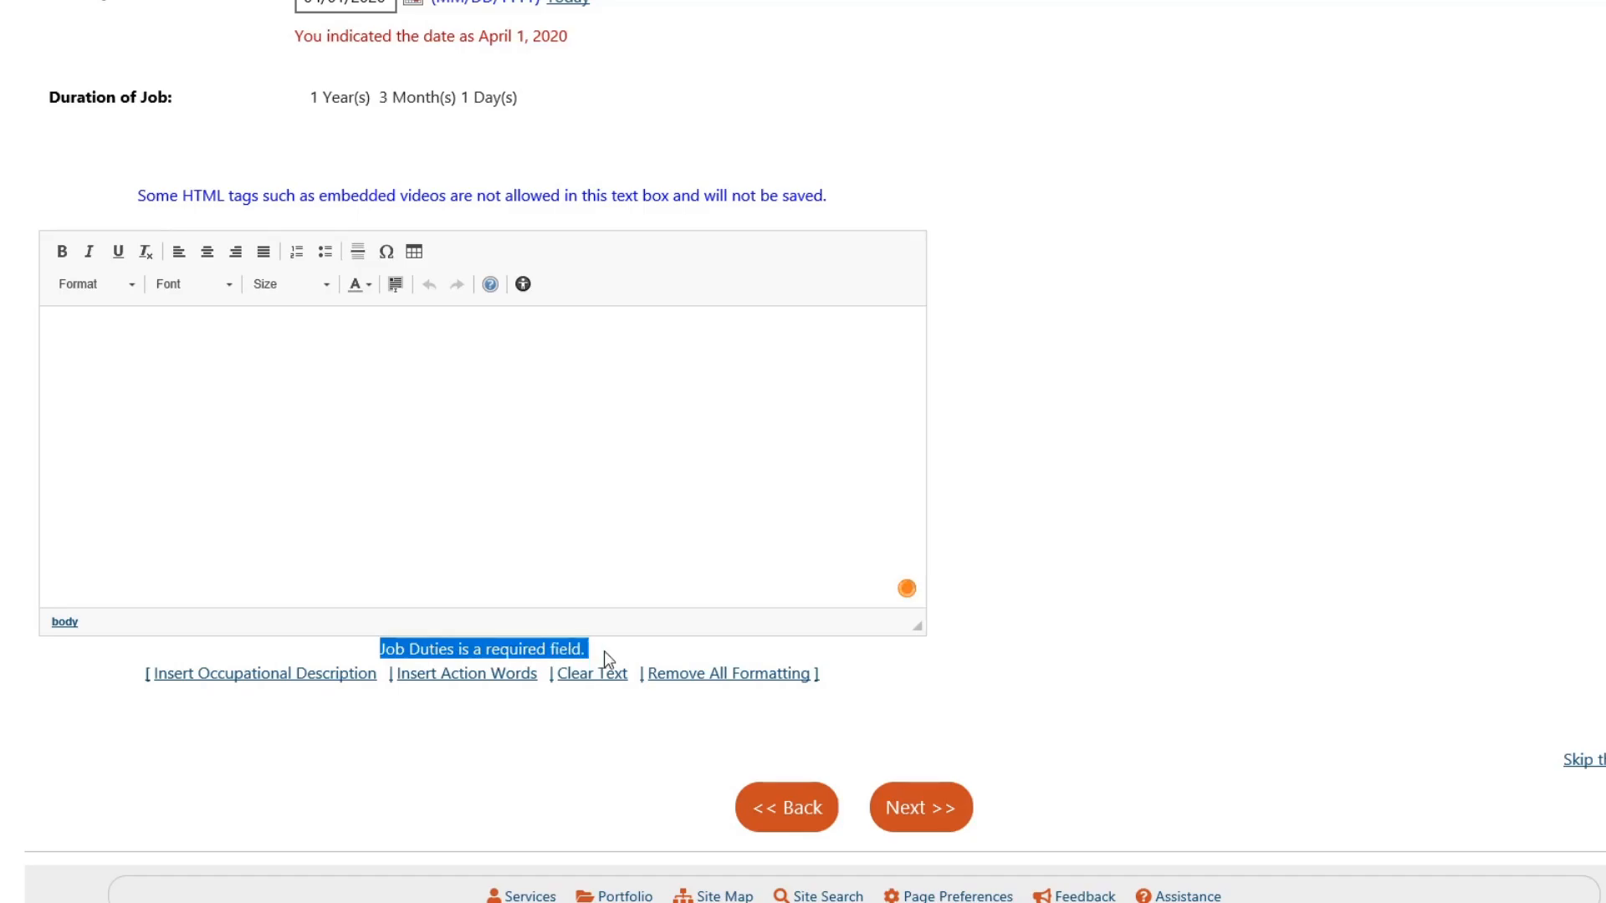
click(315, 331)
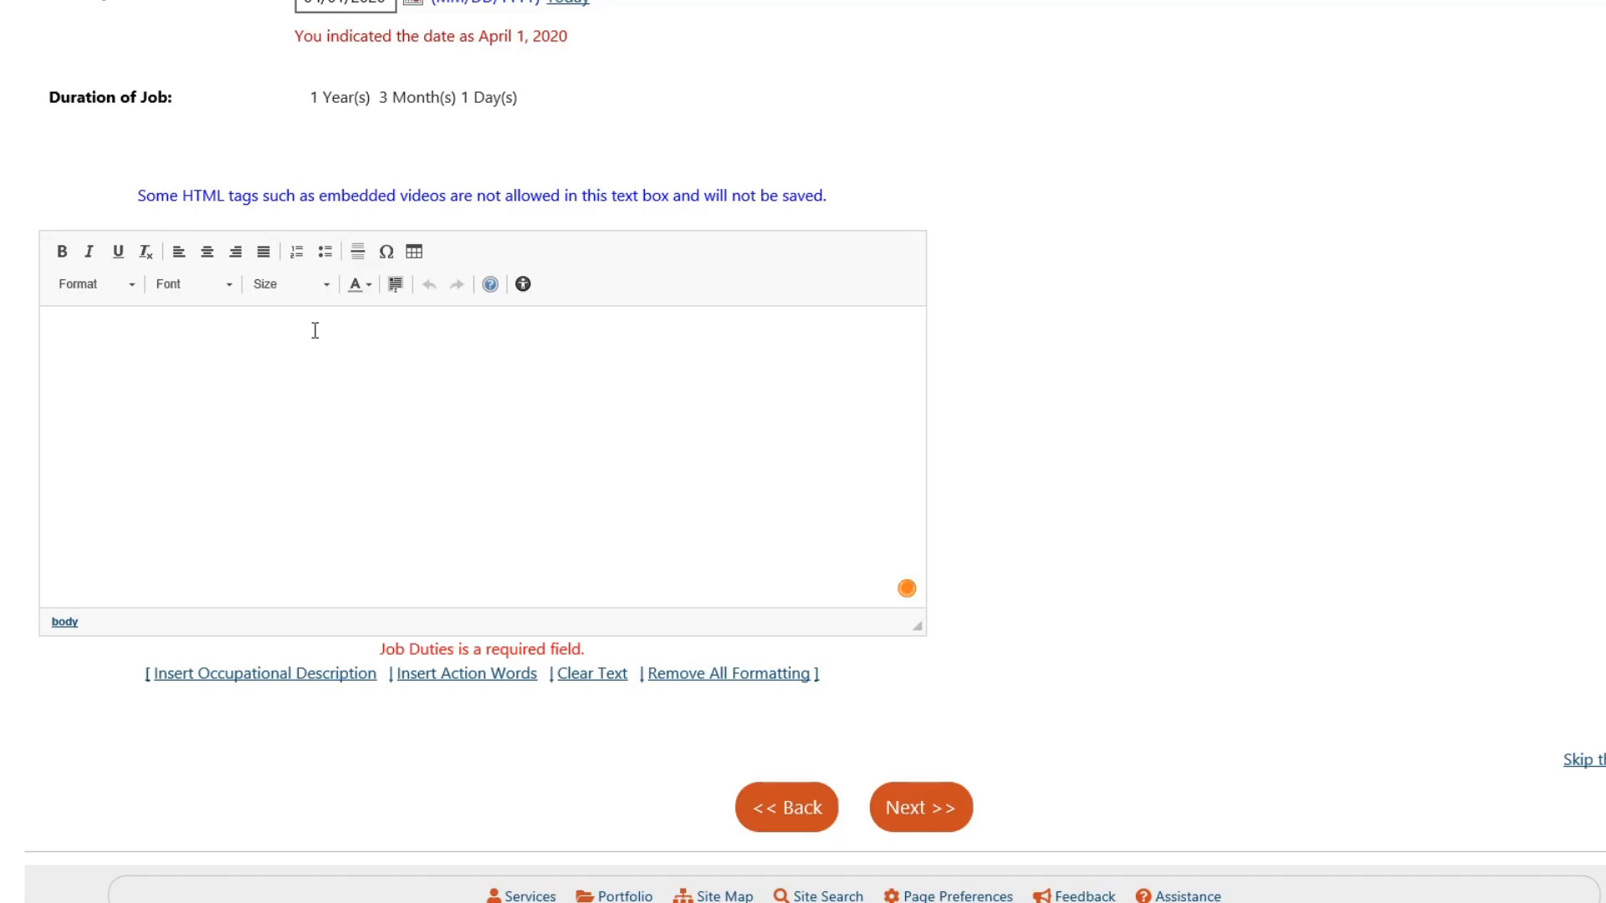
text(chosed)
key(BackSpace)
key(BackSpace)
key(BackSpace)
key(BackSpace)
text(shier work, helped customer)
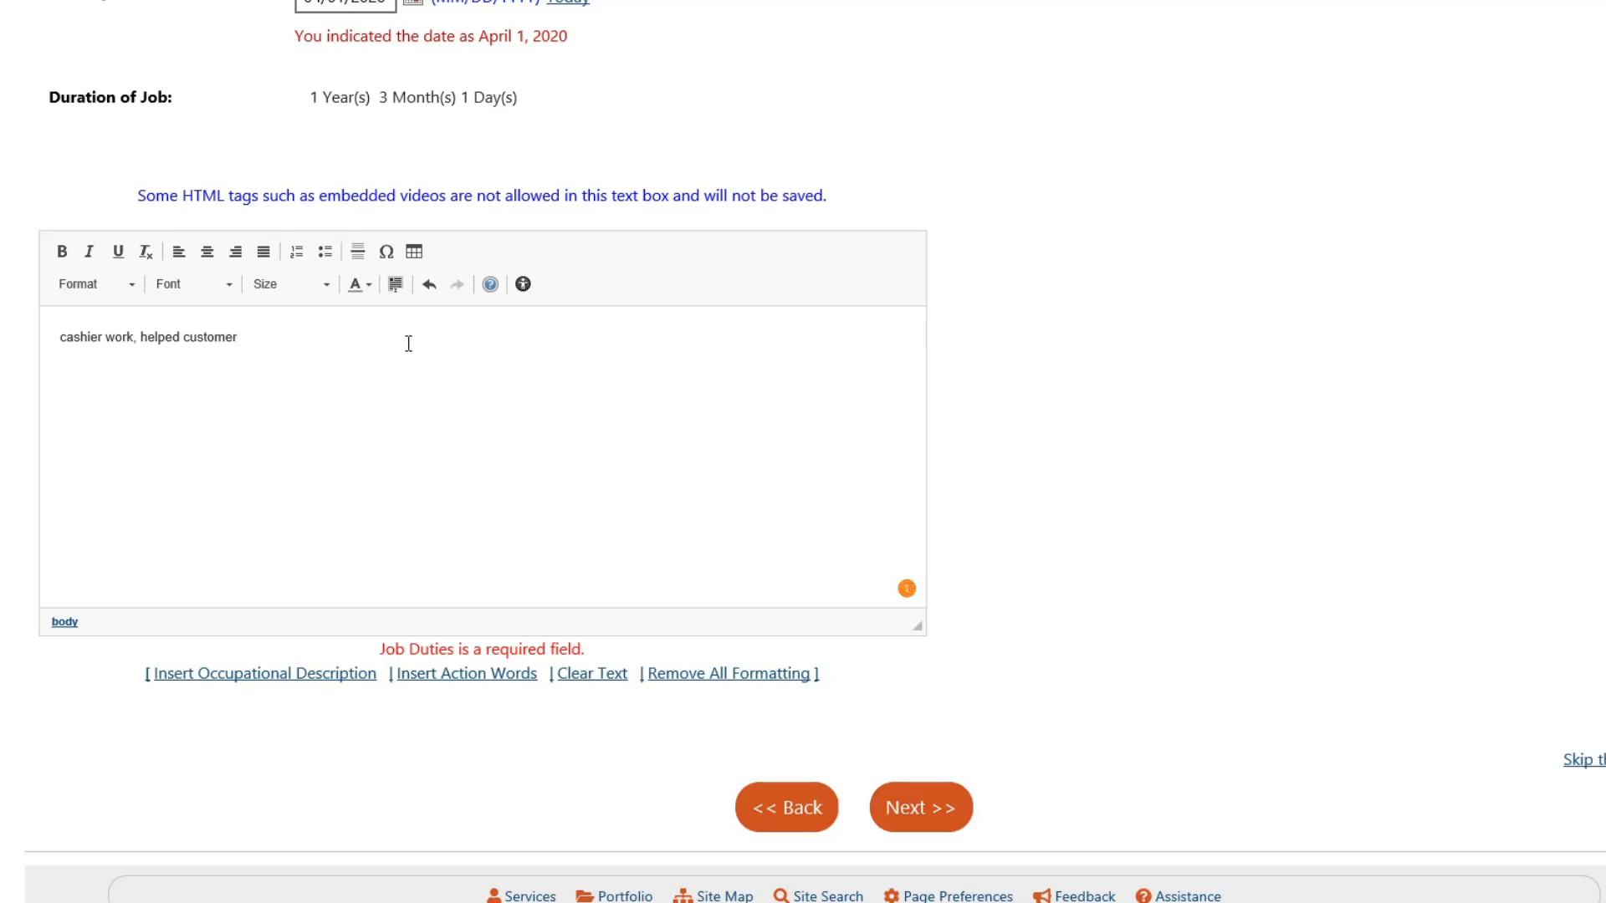
Step: Save the employment entry, adding it to all active résumés and its associated skills to the existing skills list
click(958, 824)
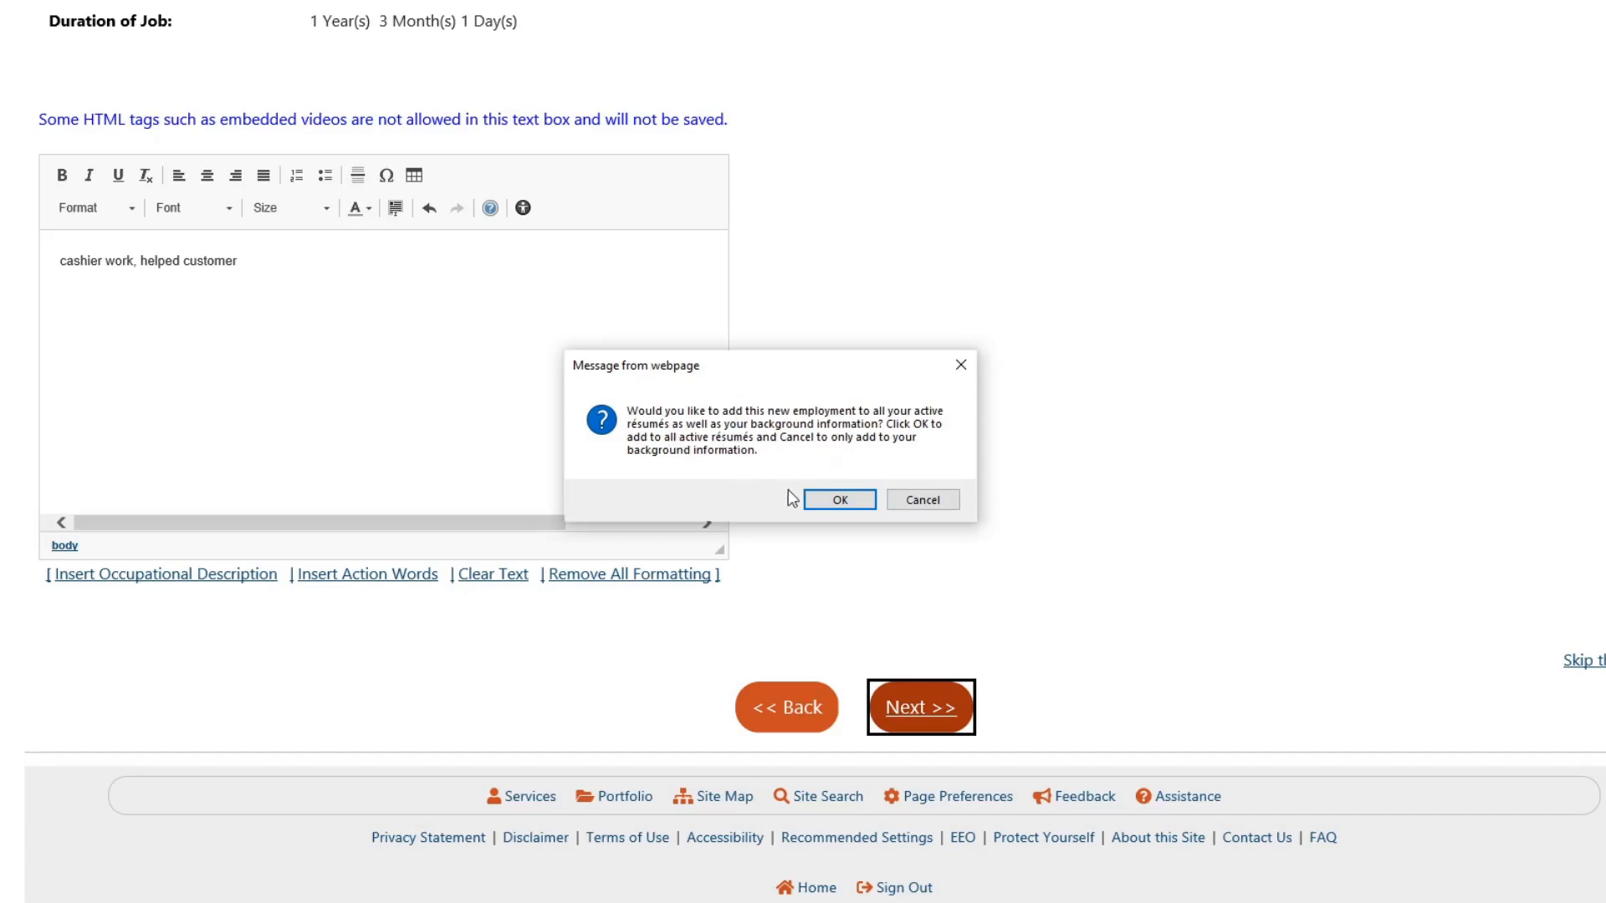
click(821, 501)
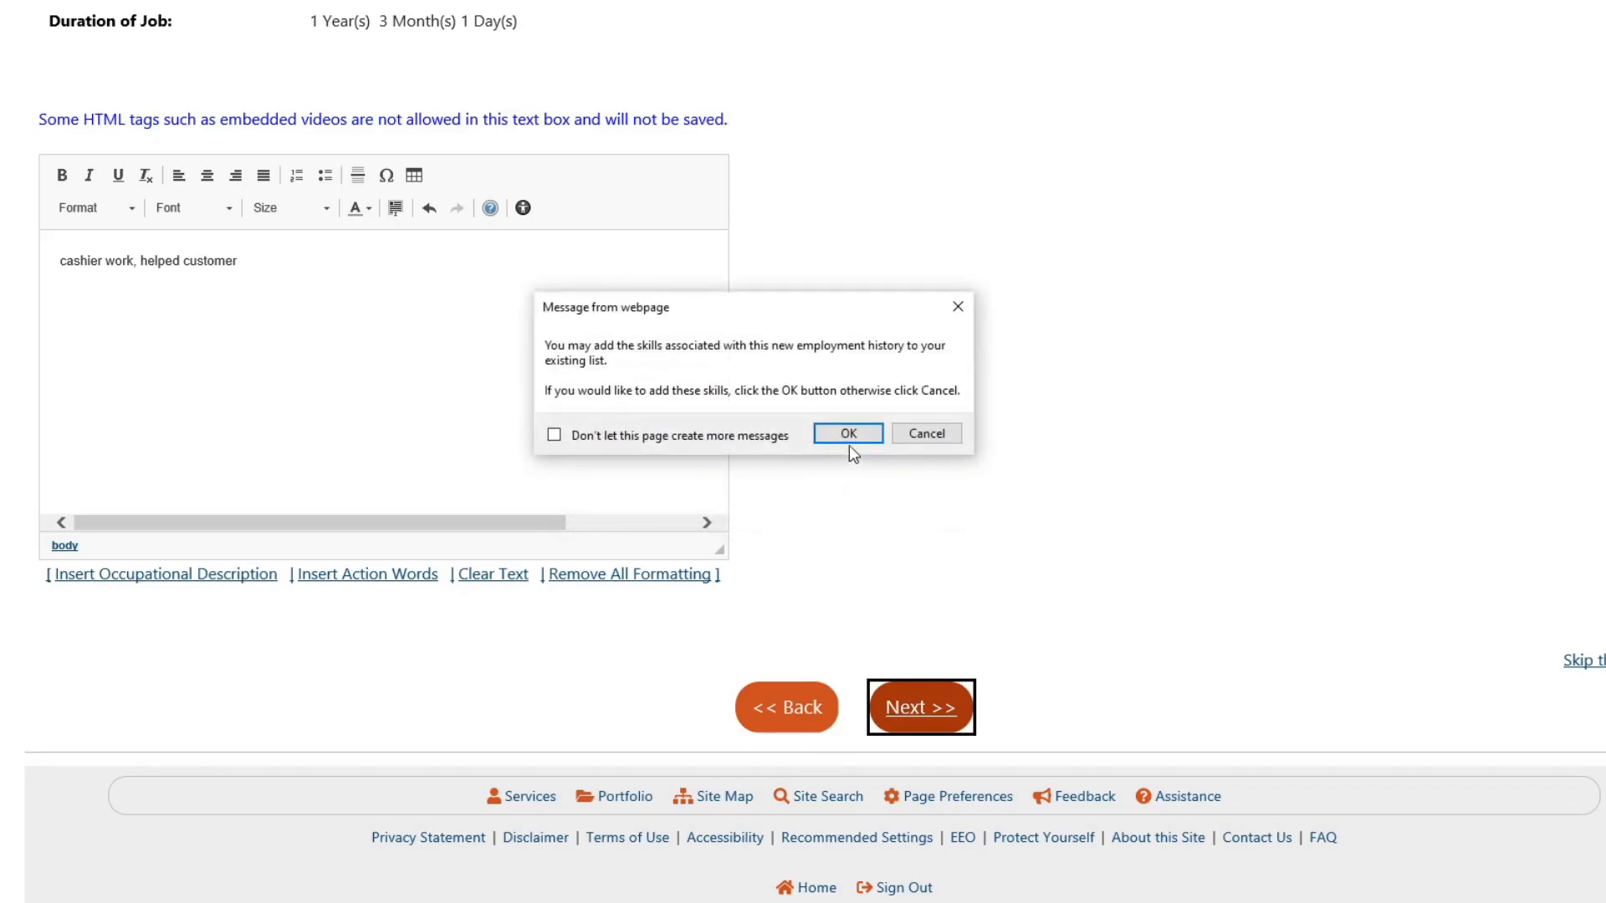
click(850, 444)
click(849, 436)
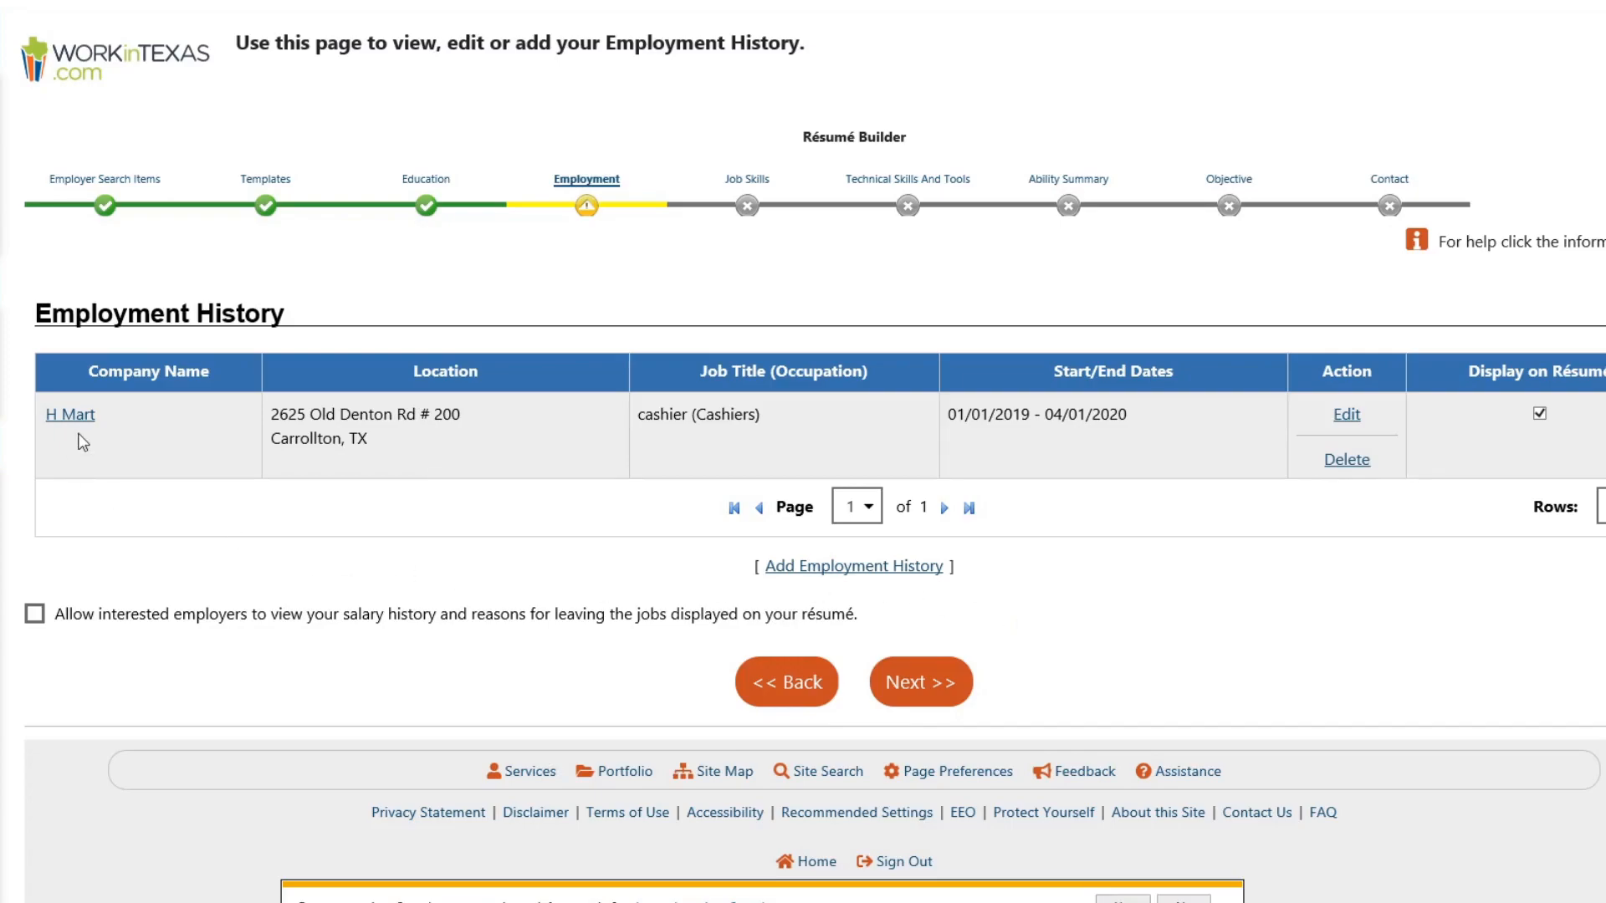
Step: Check the start and end dates of the H Mart entry in the employment history and continue to the job skills
drag(970, 415, 1197, 414)
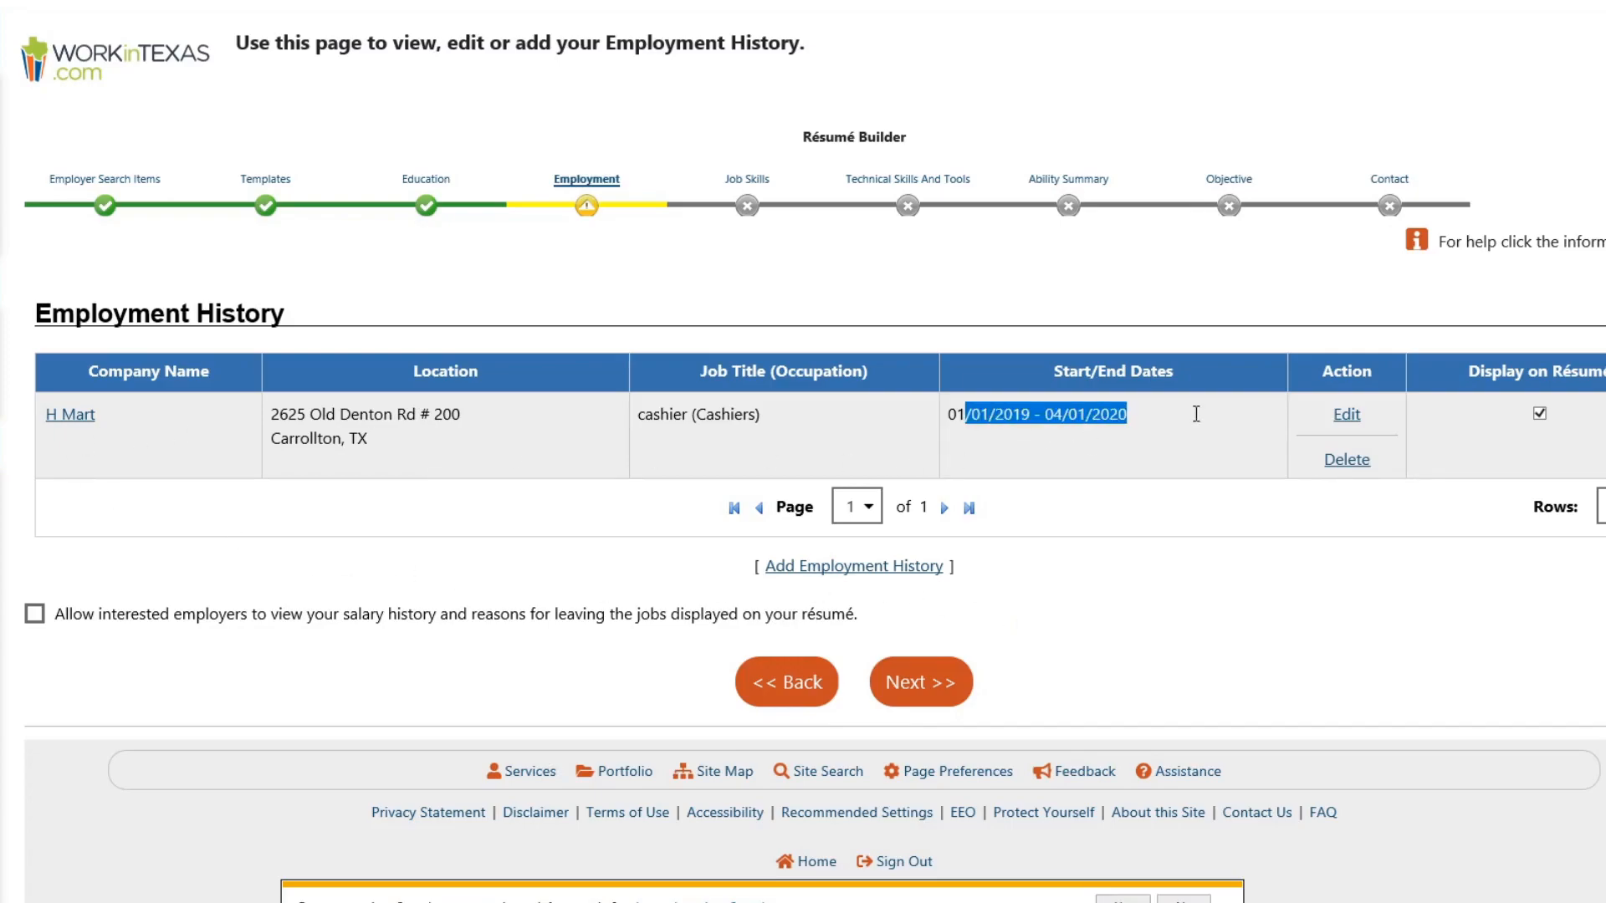
click(1081, 448)
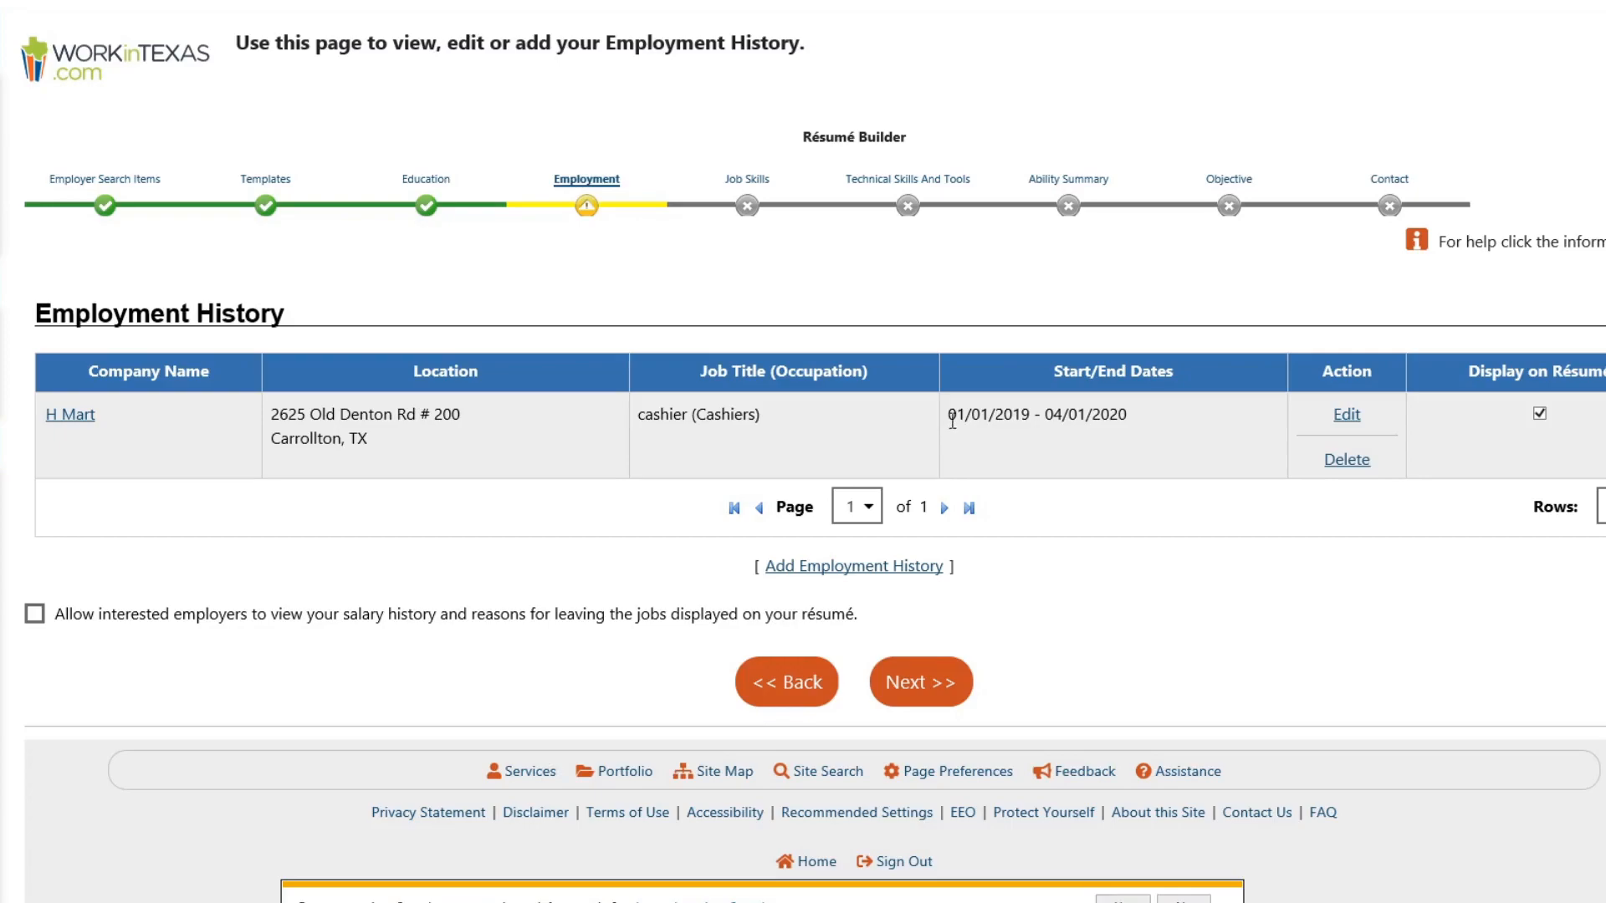
drag(949, 415, 1176, 416)
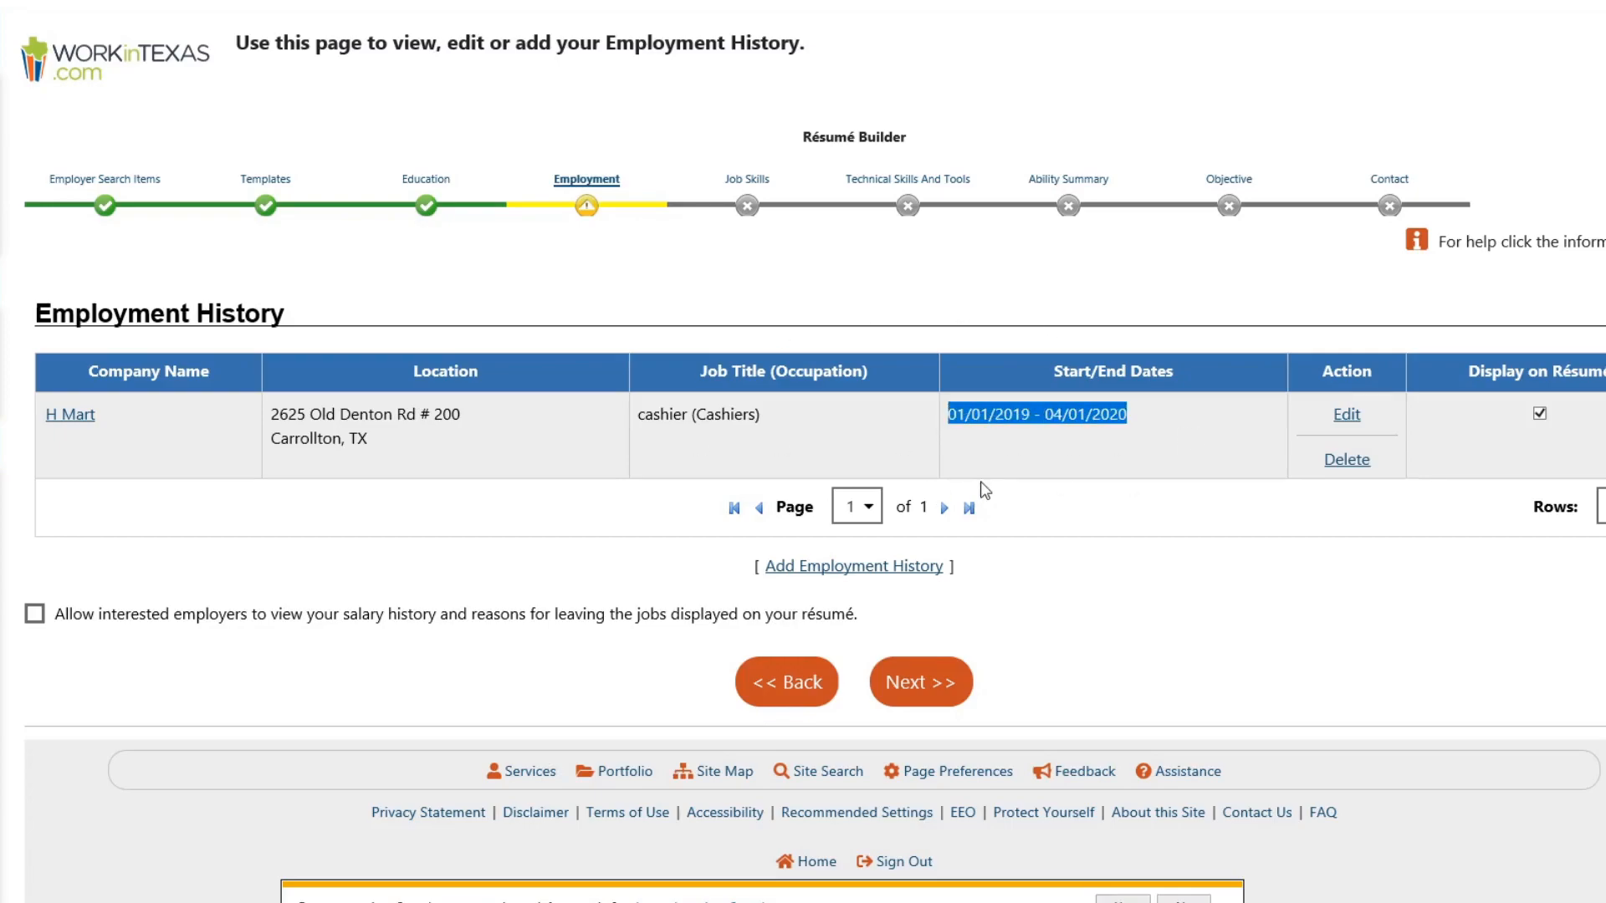
click(1110, 432)
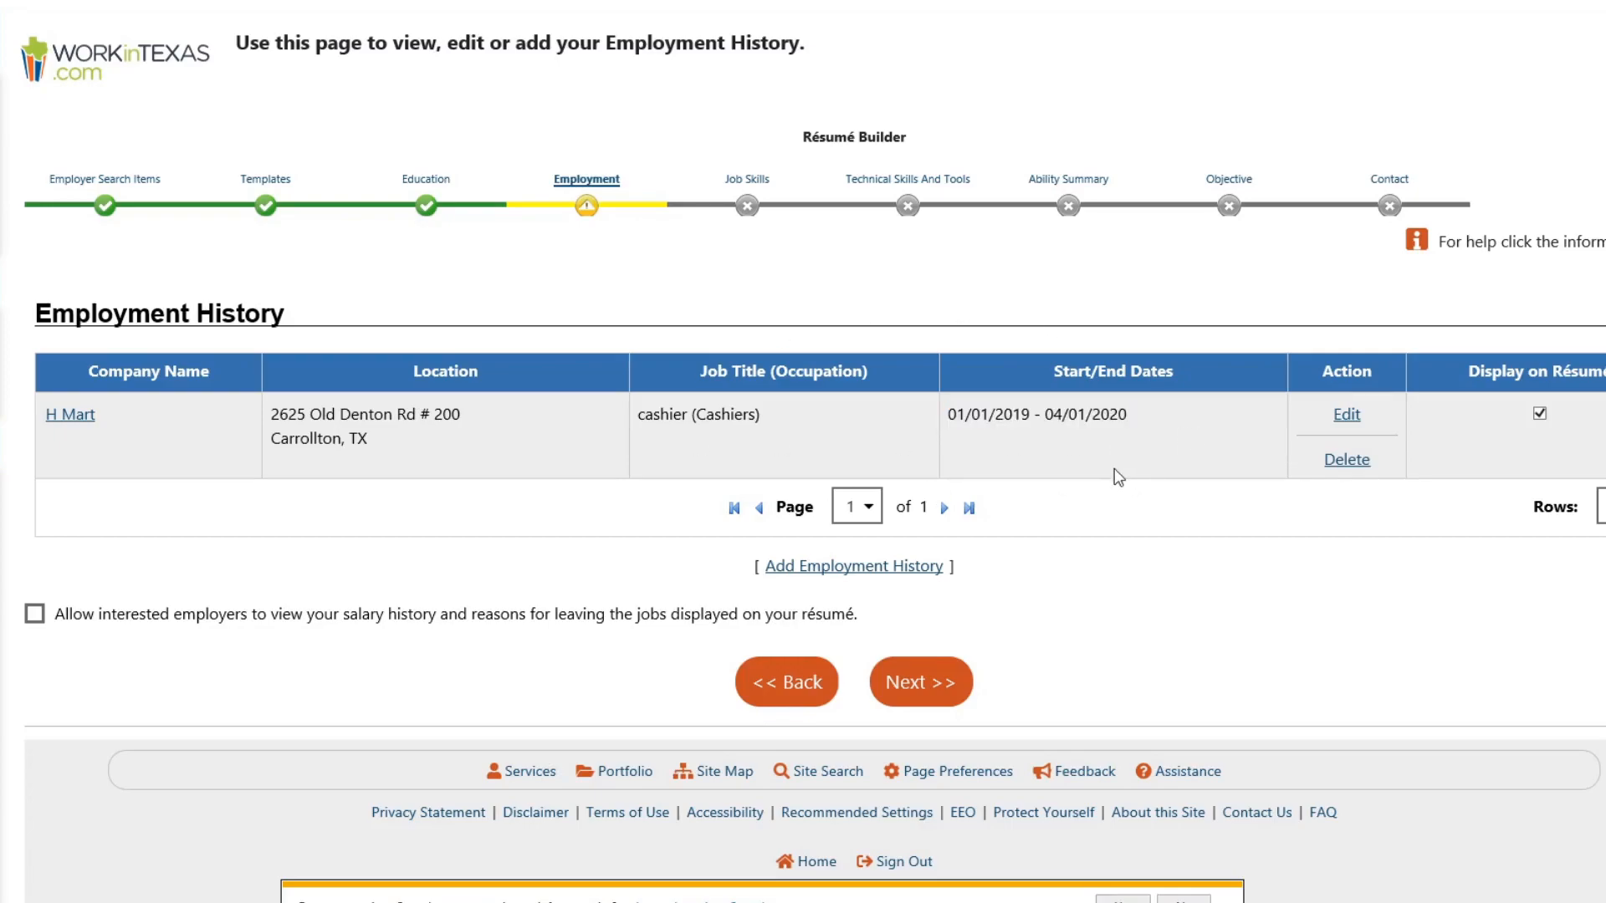
click(931, 689)
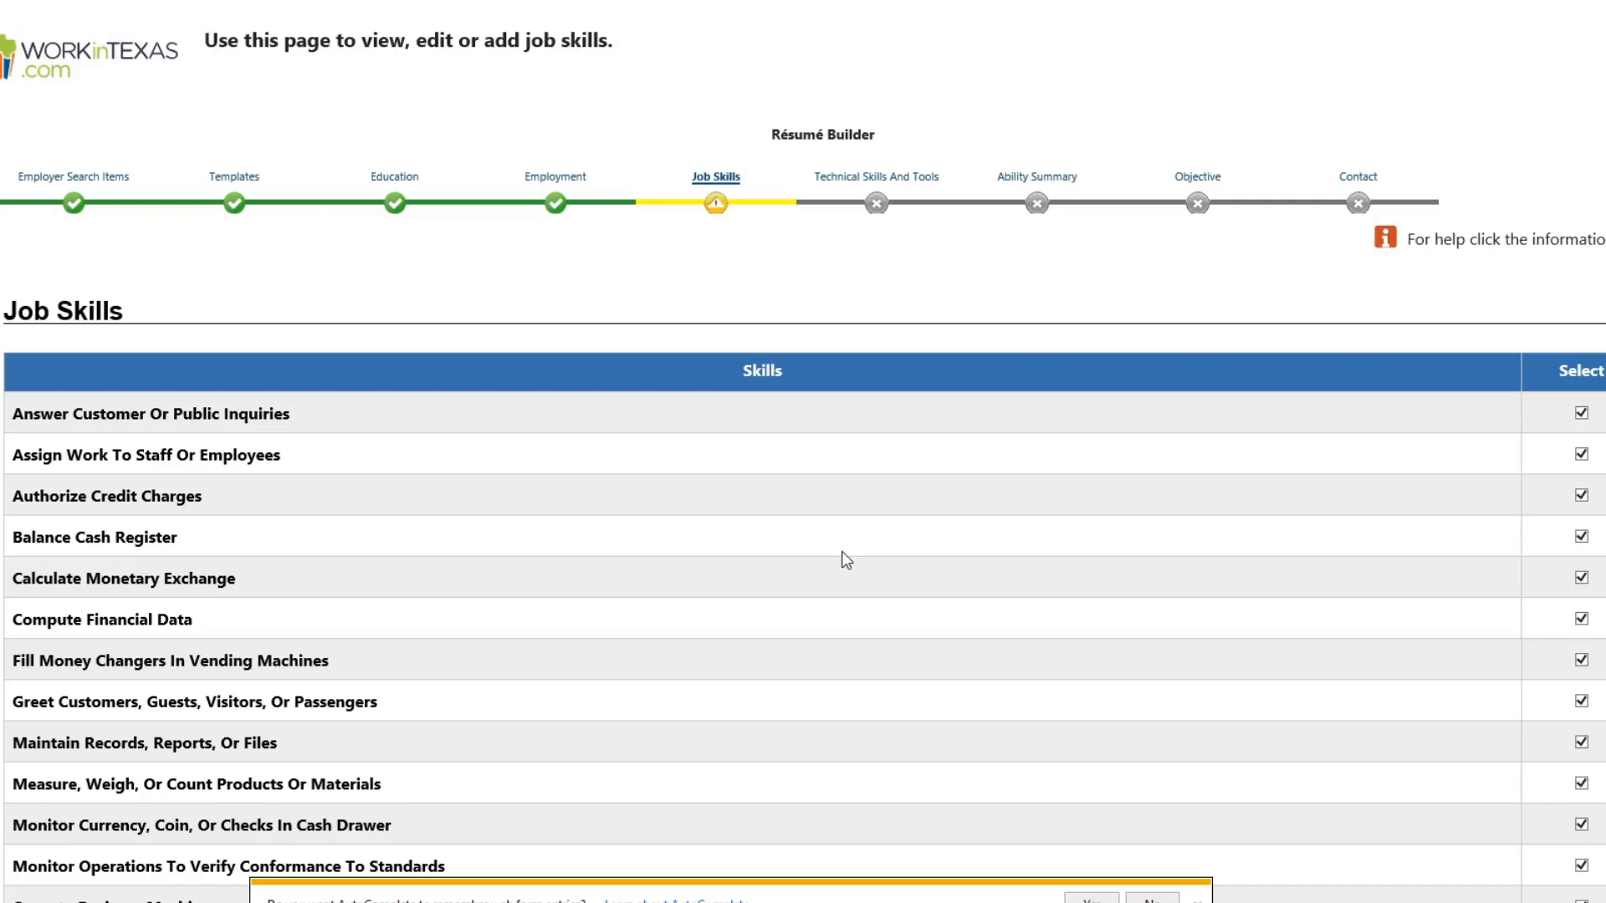
Step: Review the full list of preselected cashier job skills, from Answer Customer Or Public Inquiries to Wrap Products
scroll(847, 561, down, 3)
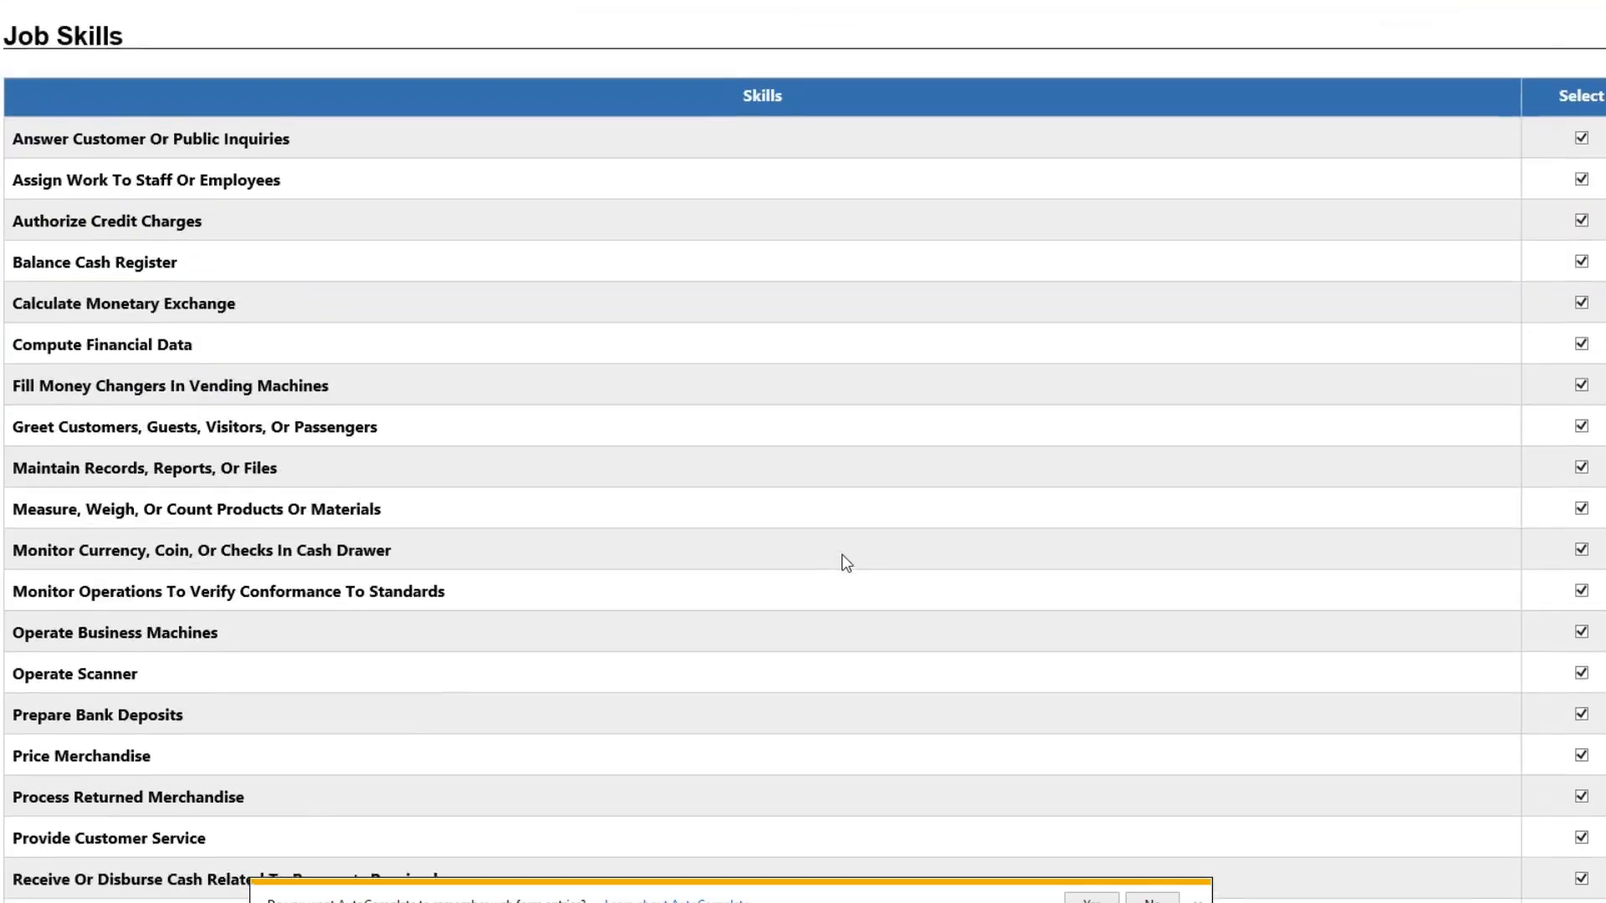
scroll(844, 563, down, 5)
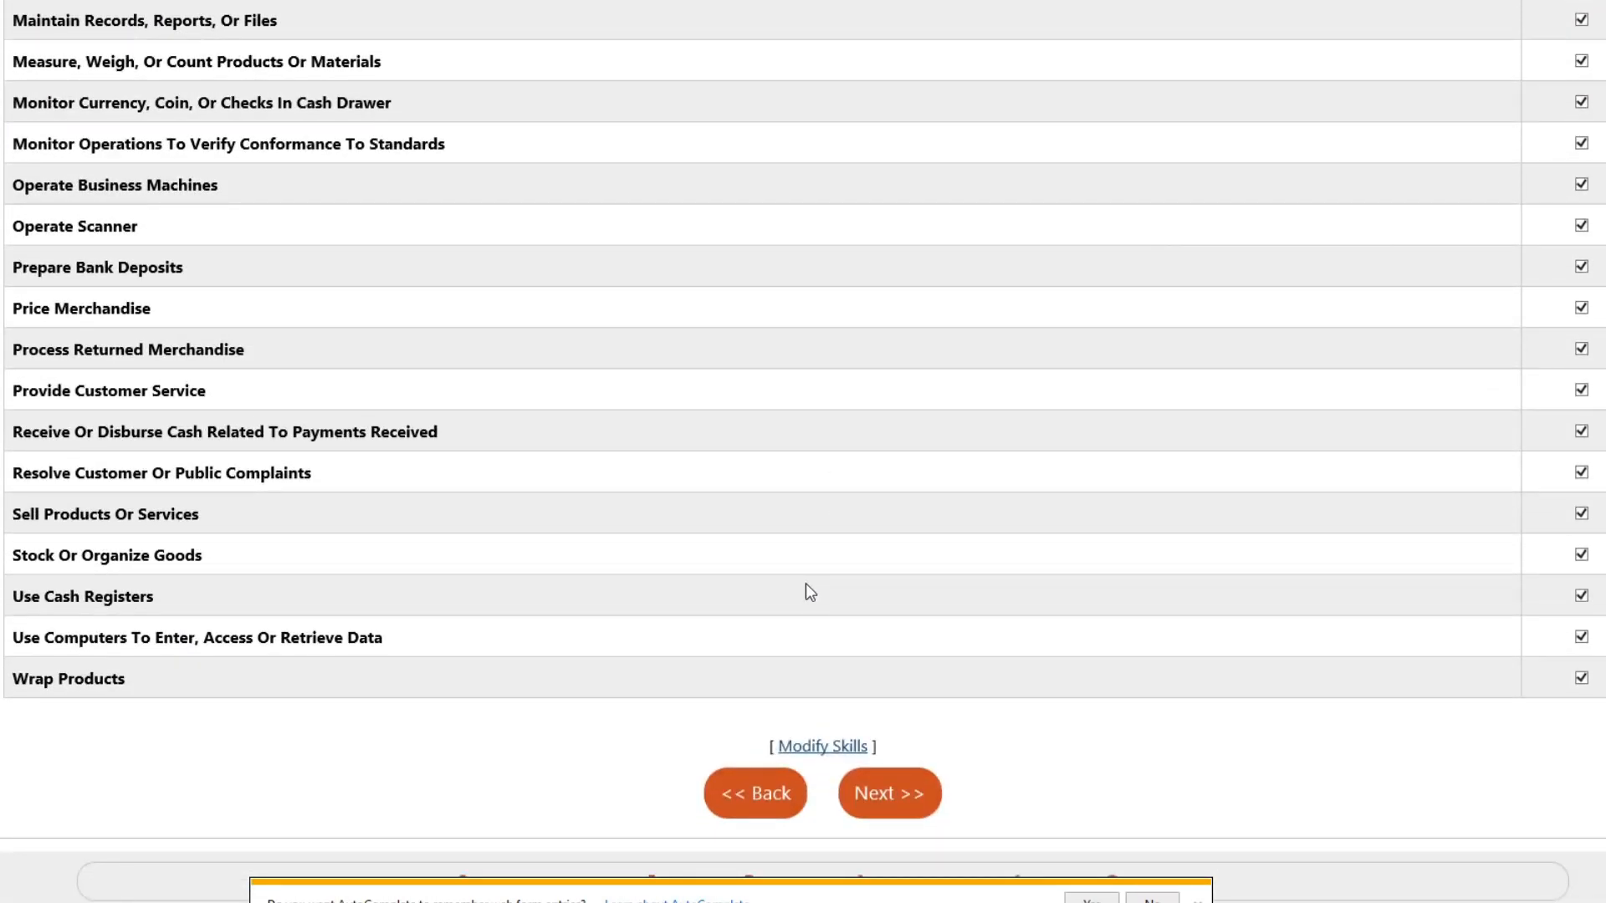
scroll(806, 585, up, 8)
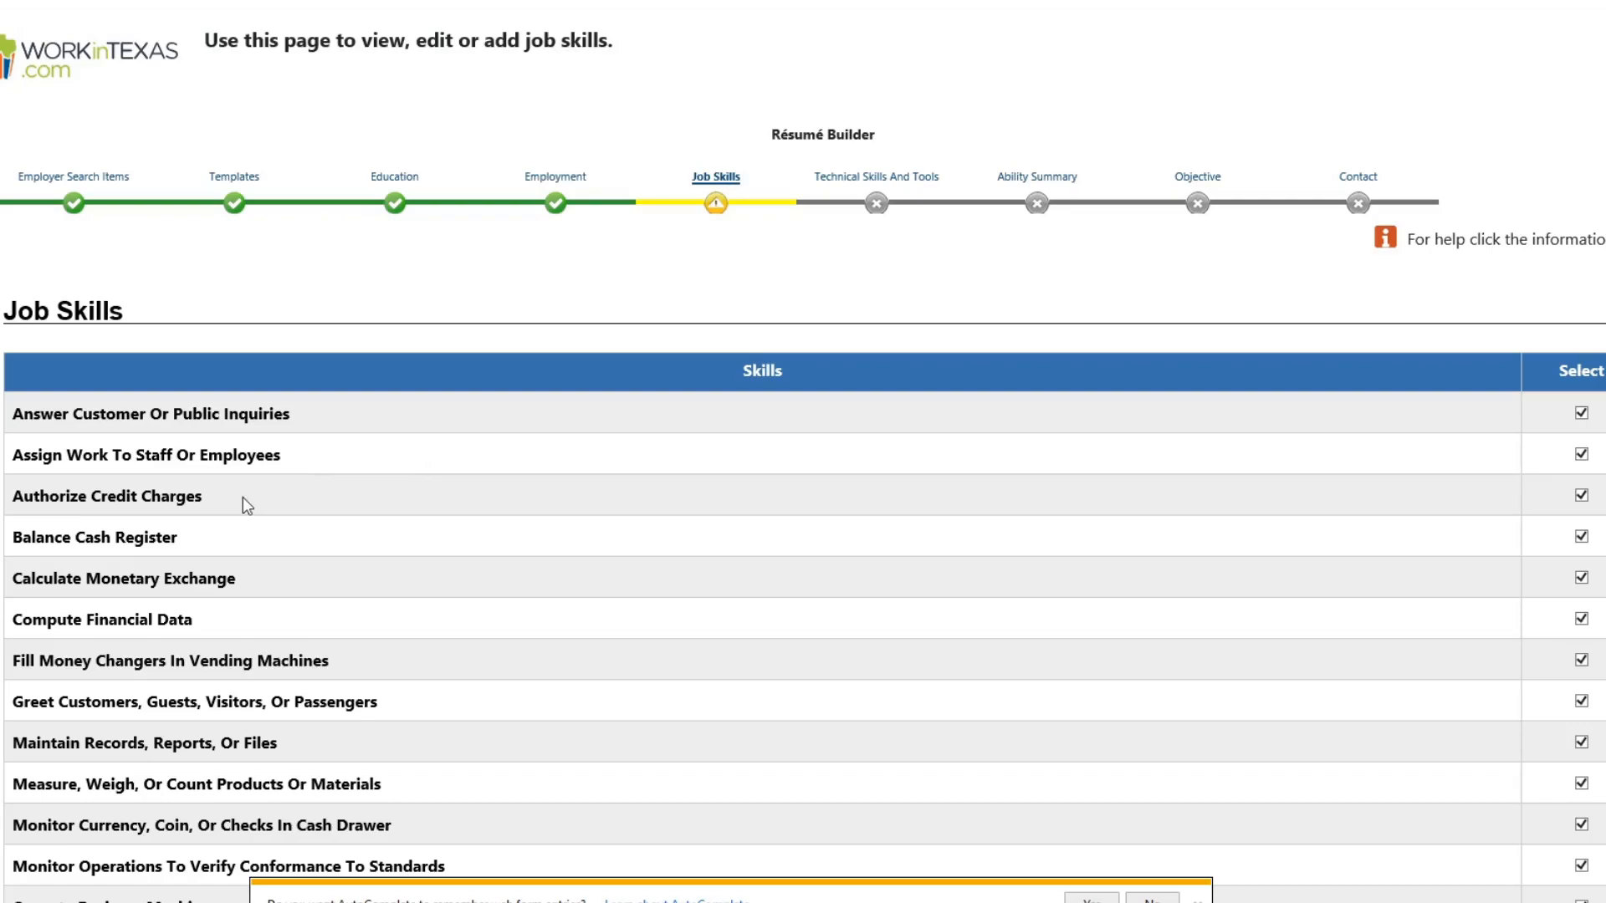
drag(187, 496, 162, 495)
click(226, 491)
drag(188, 540, 12, 539)
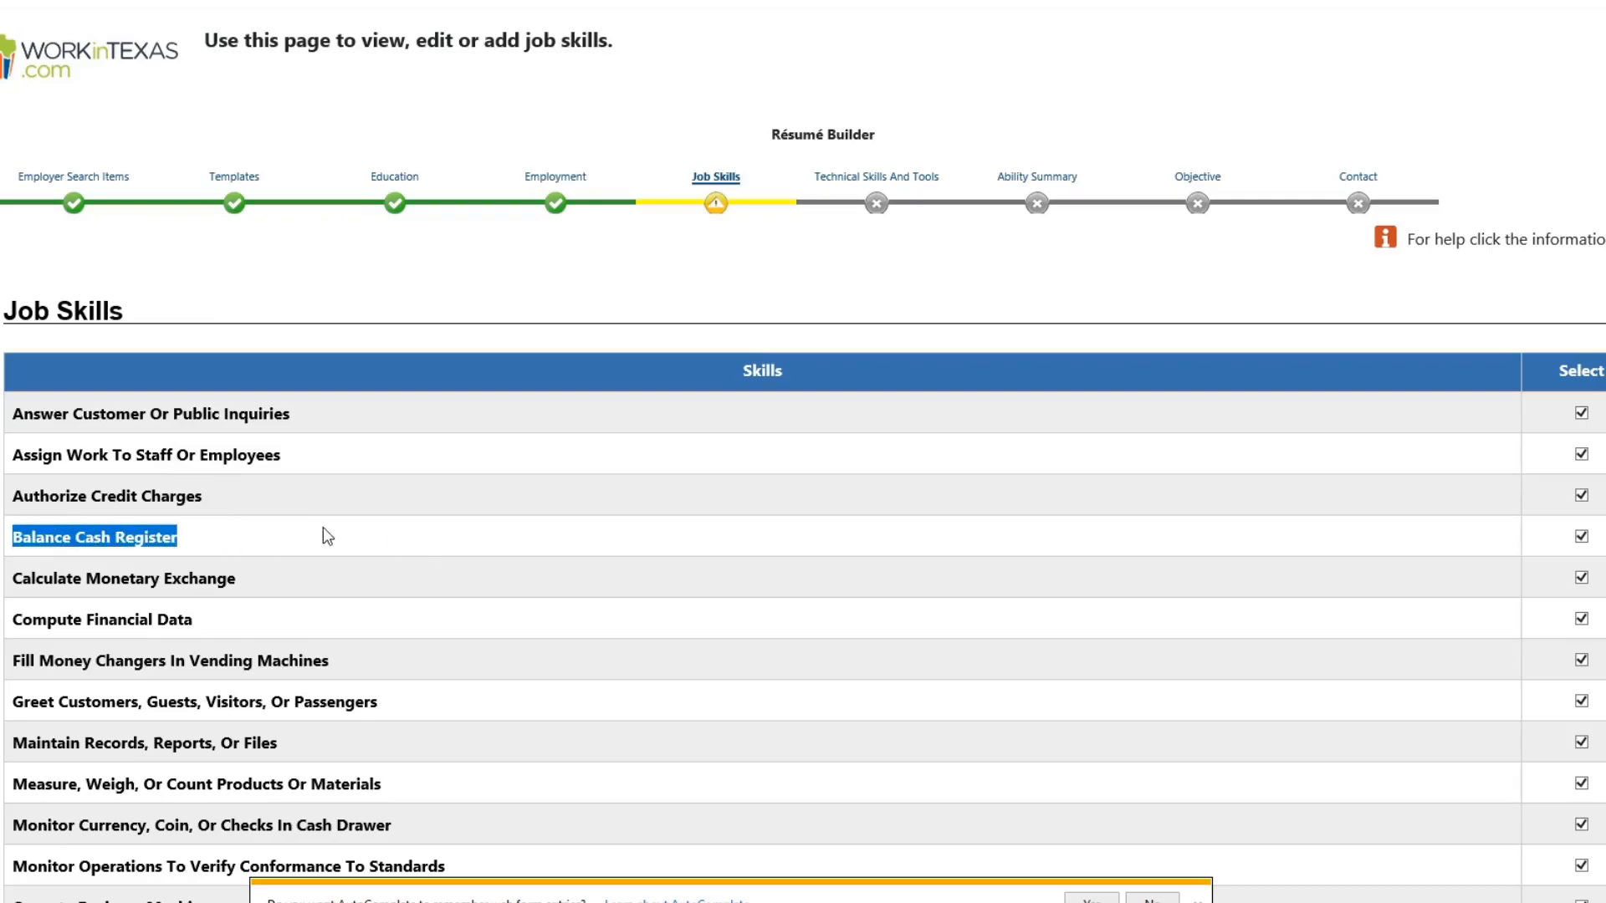
scroll(627, 538, down, 5)
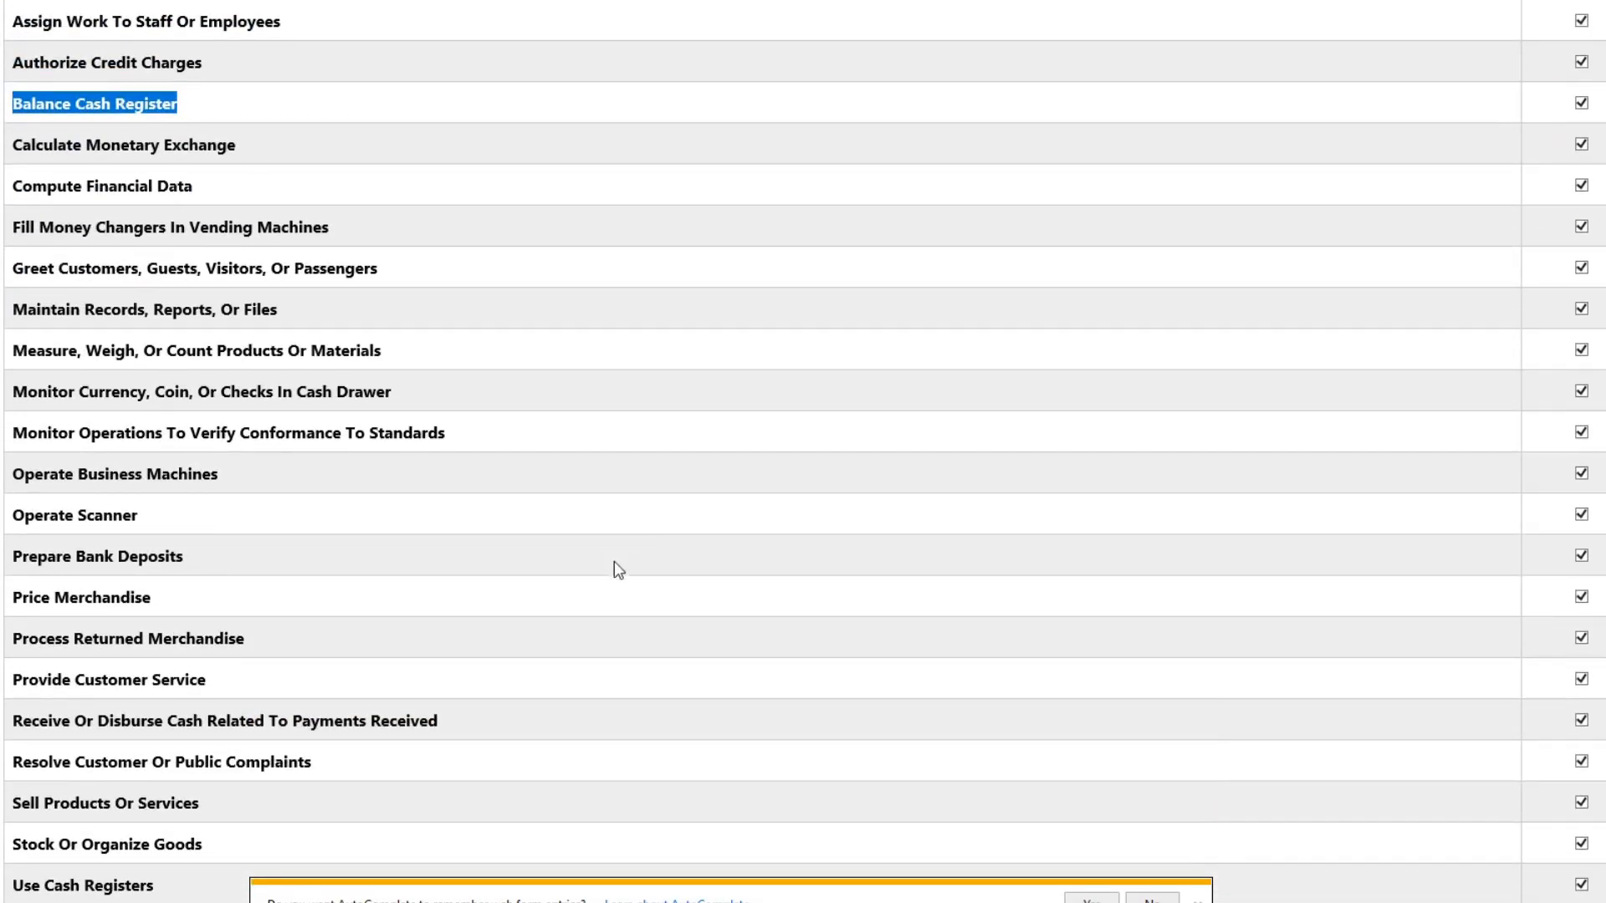
scroll(615, 558, down, 3)
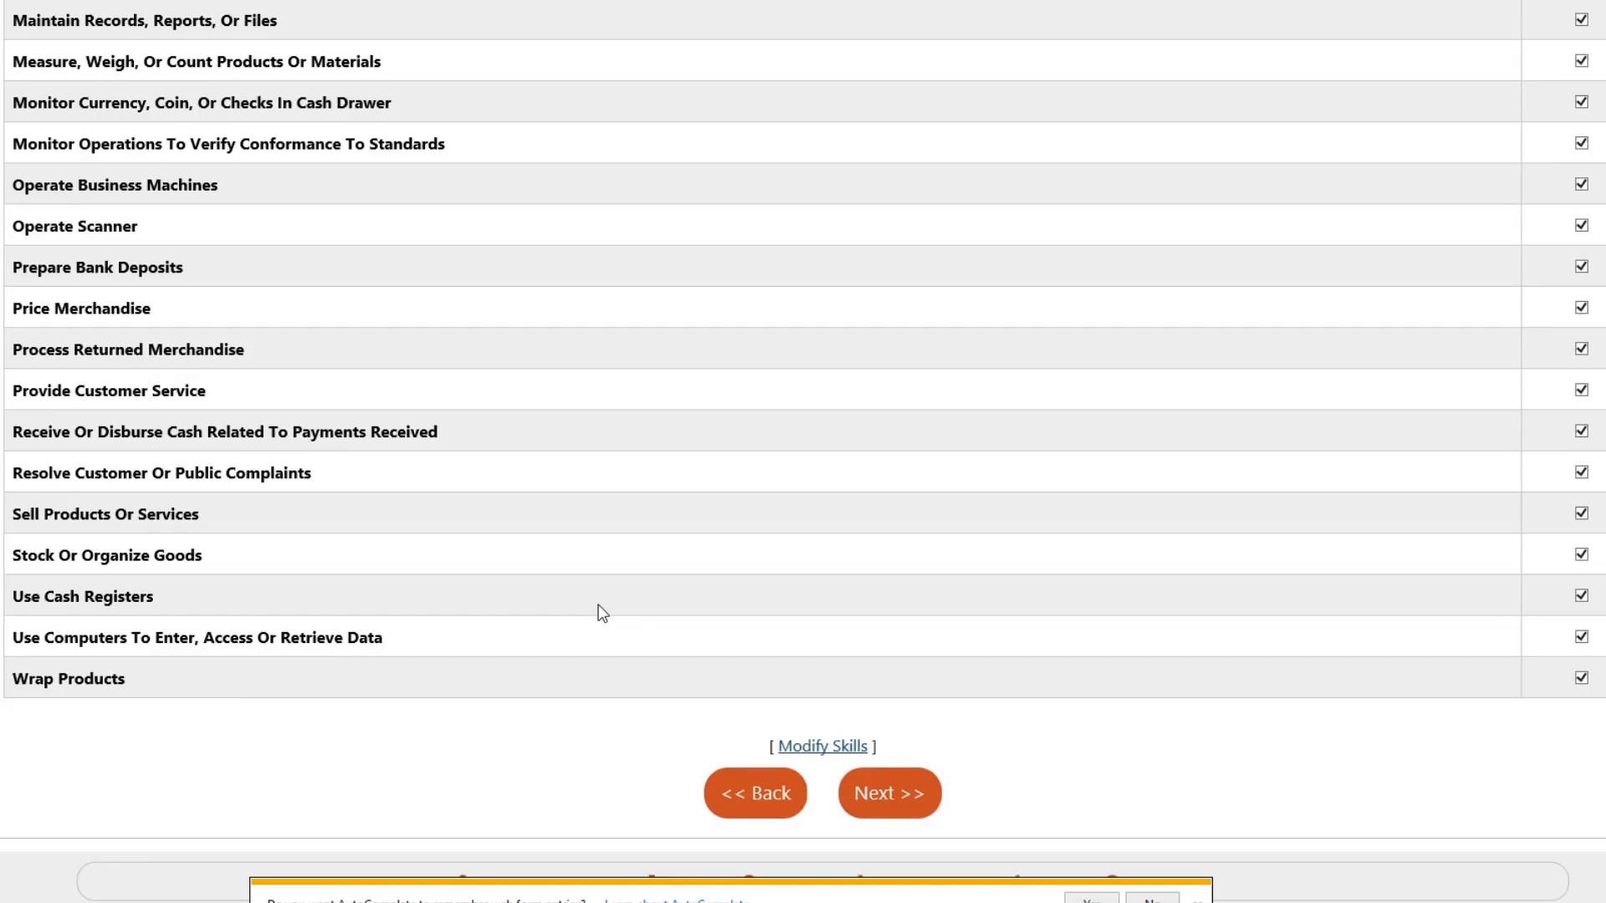
scroll(601, 613, up, 2)
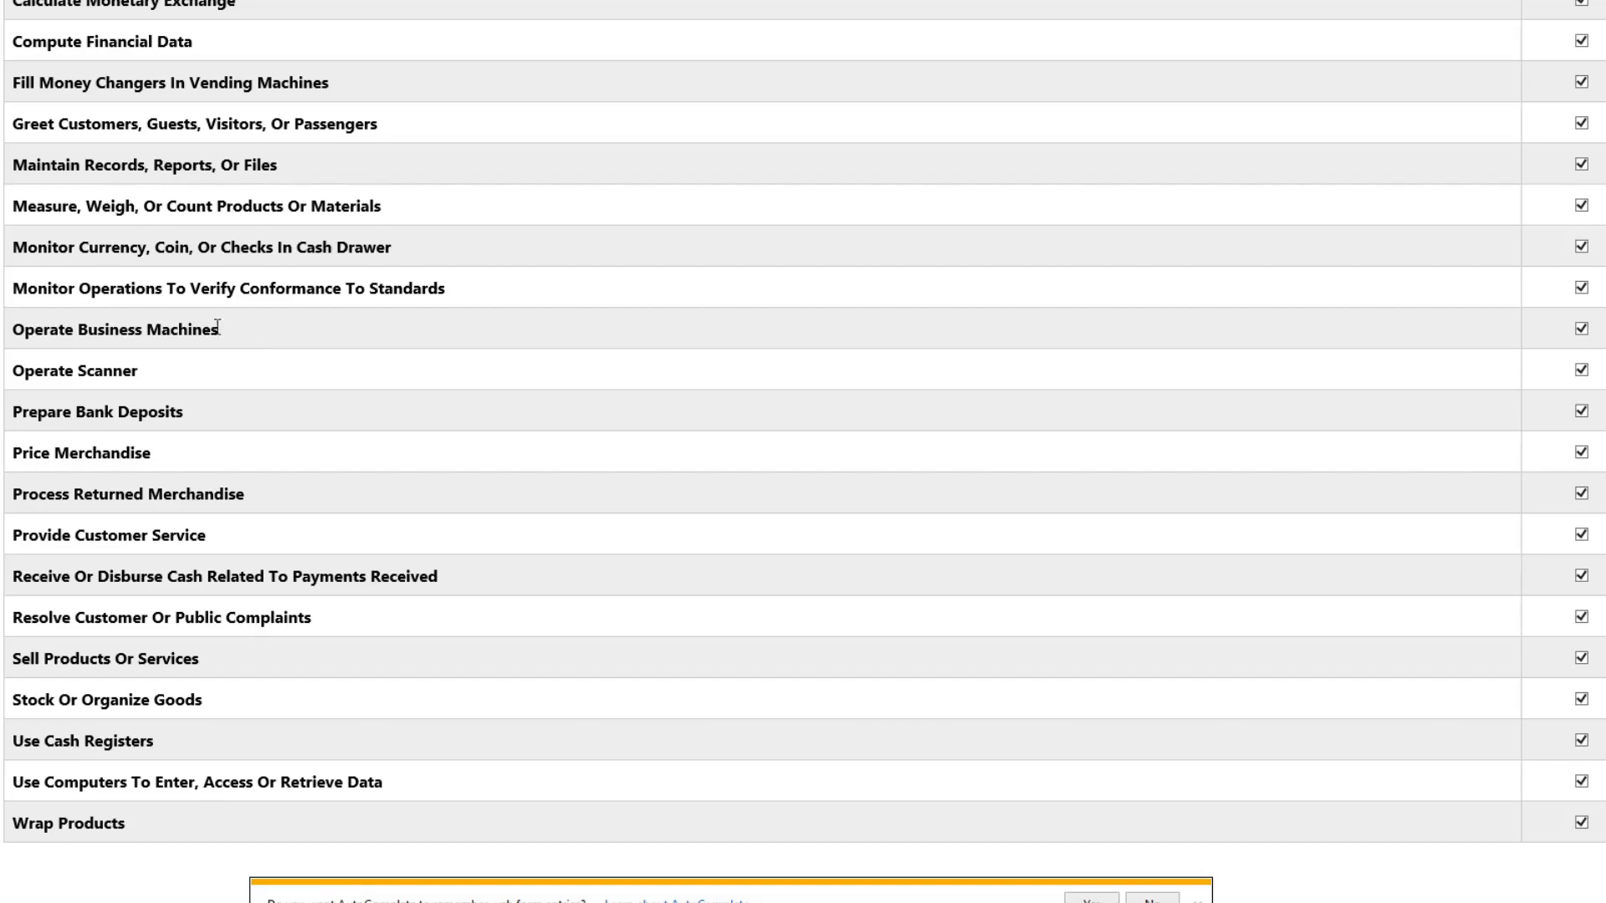
Step: Deselect the job skills Operate Business Machines, Compute Financial Data and Stock Or Organize Goods
drag(14, 335, 221, 334)
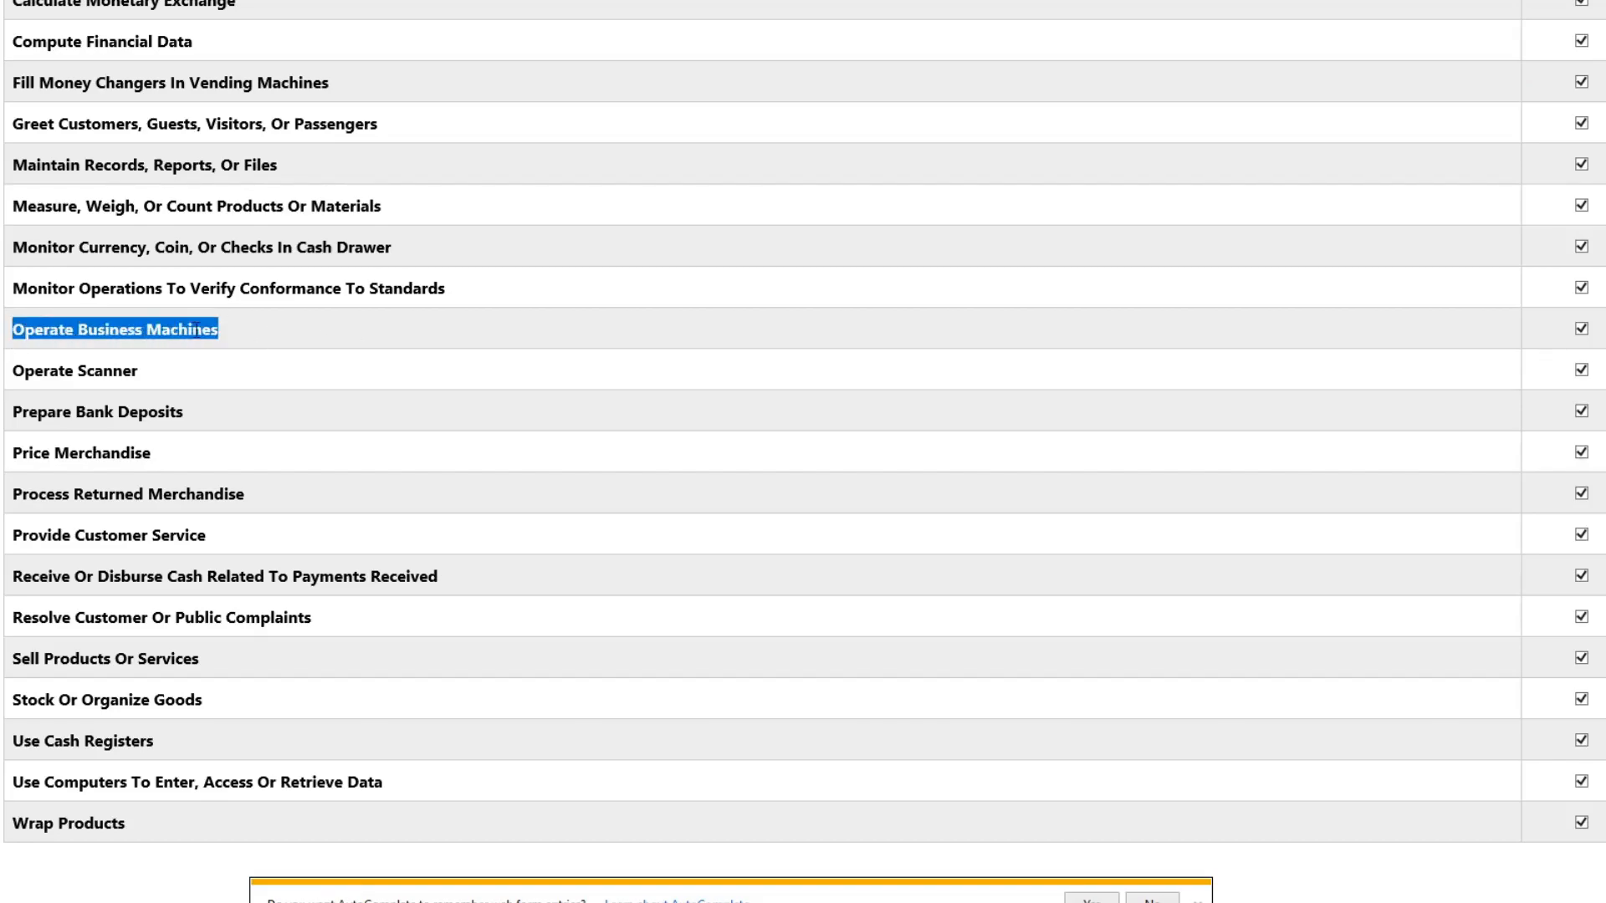
click(329, 338)
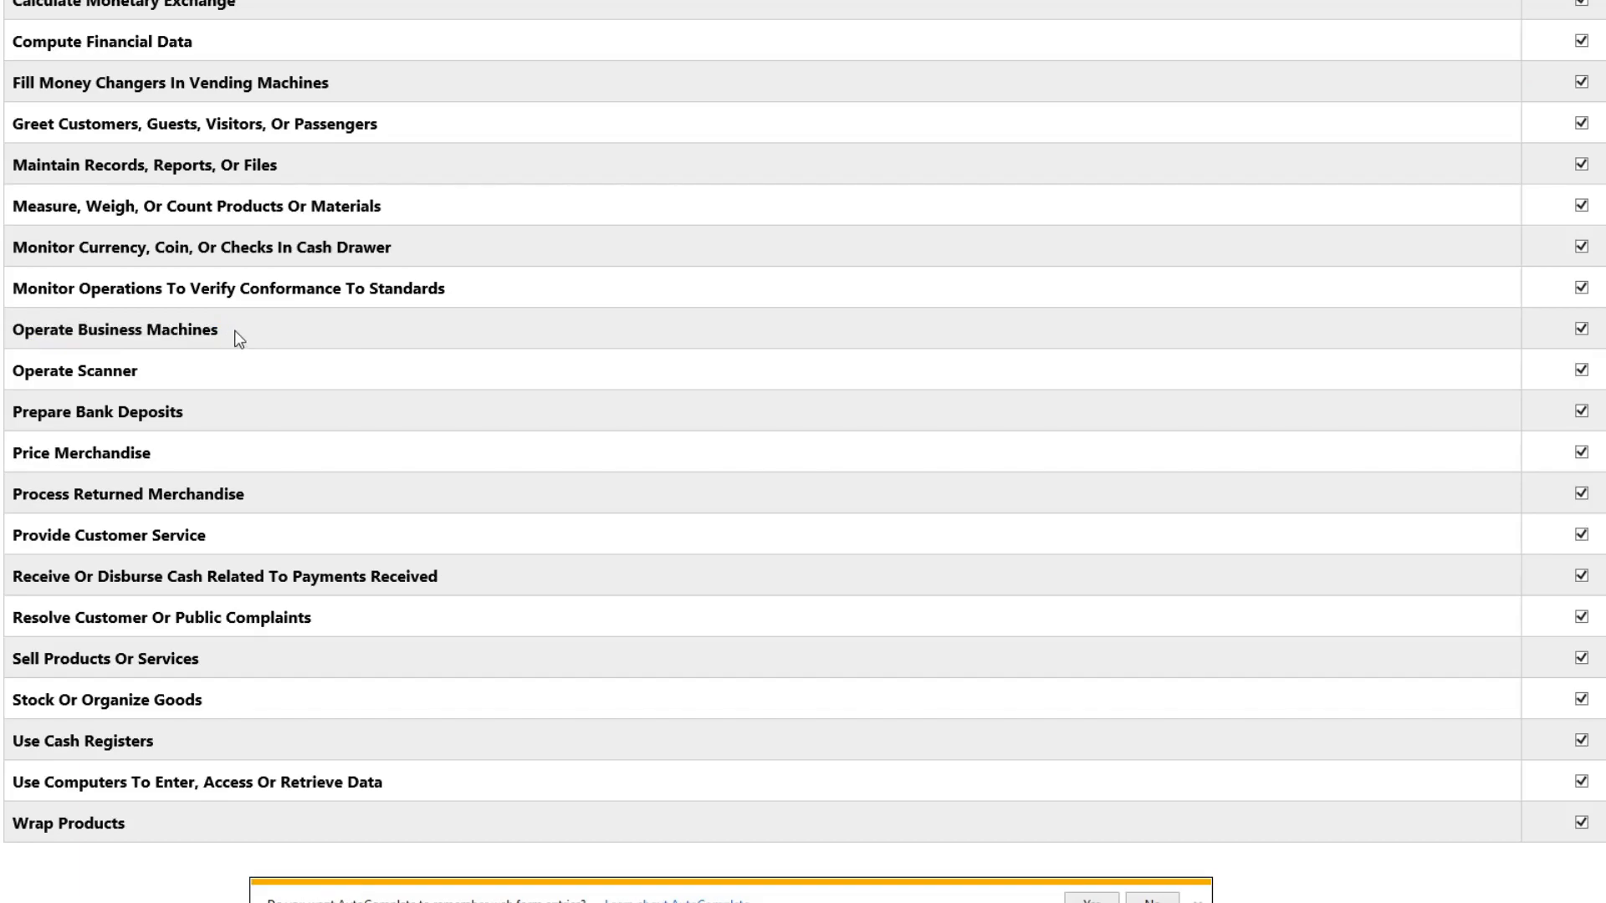
drag(237, 337, 12, 333)
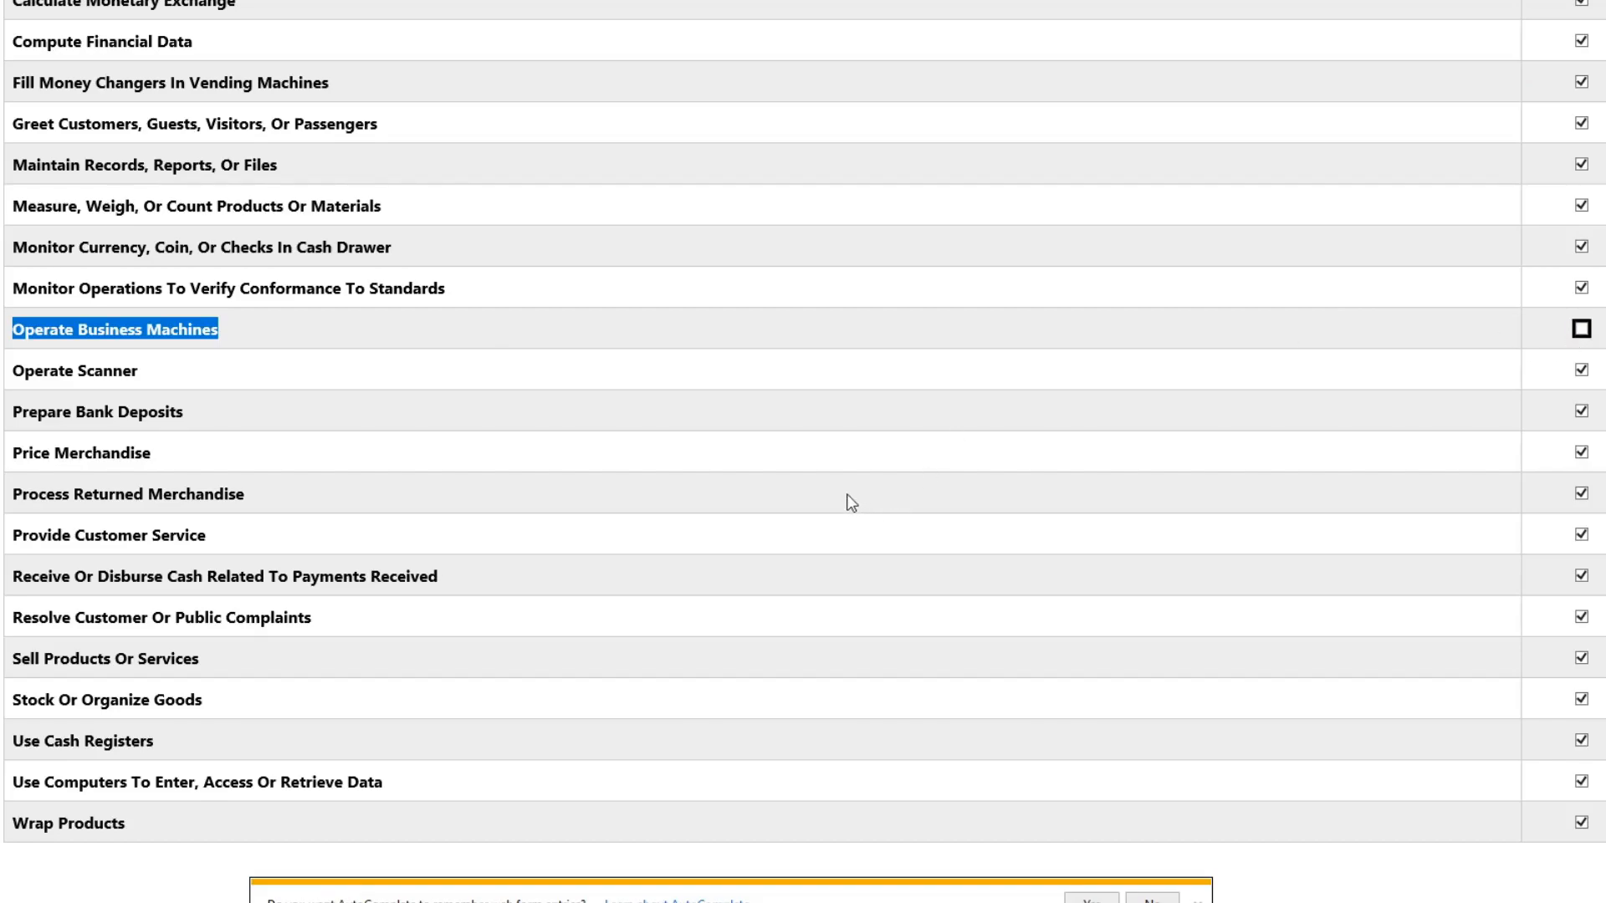
drag(205, 42, 37, 32)
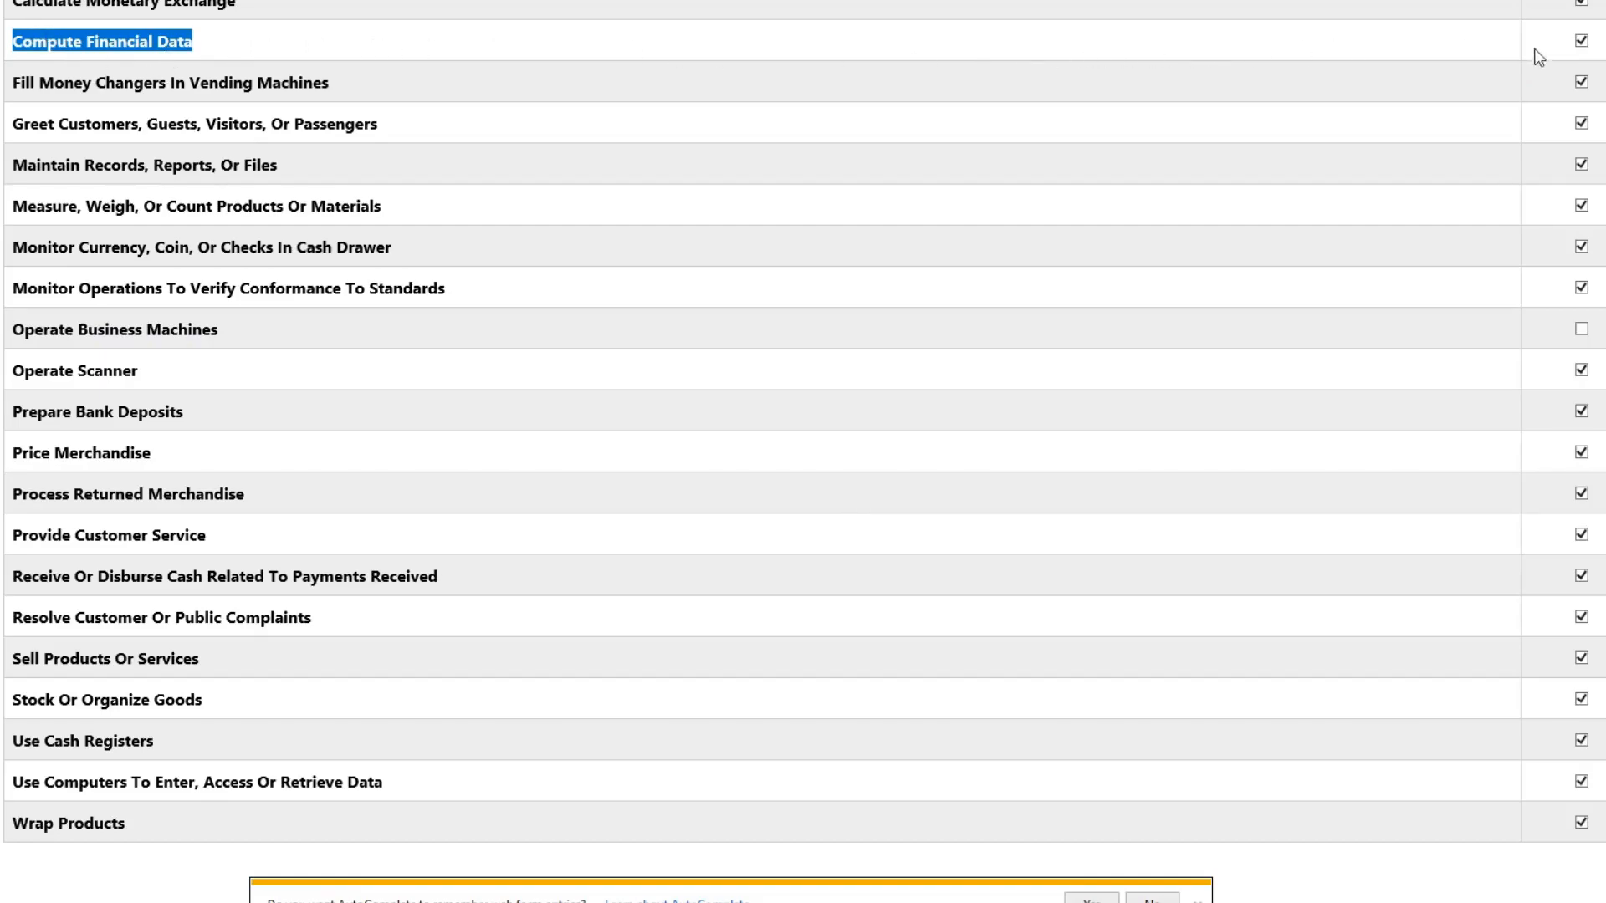
click(1581, 41)
drag(234, 716, 21, 712)
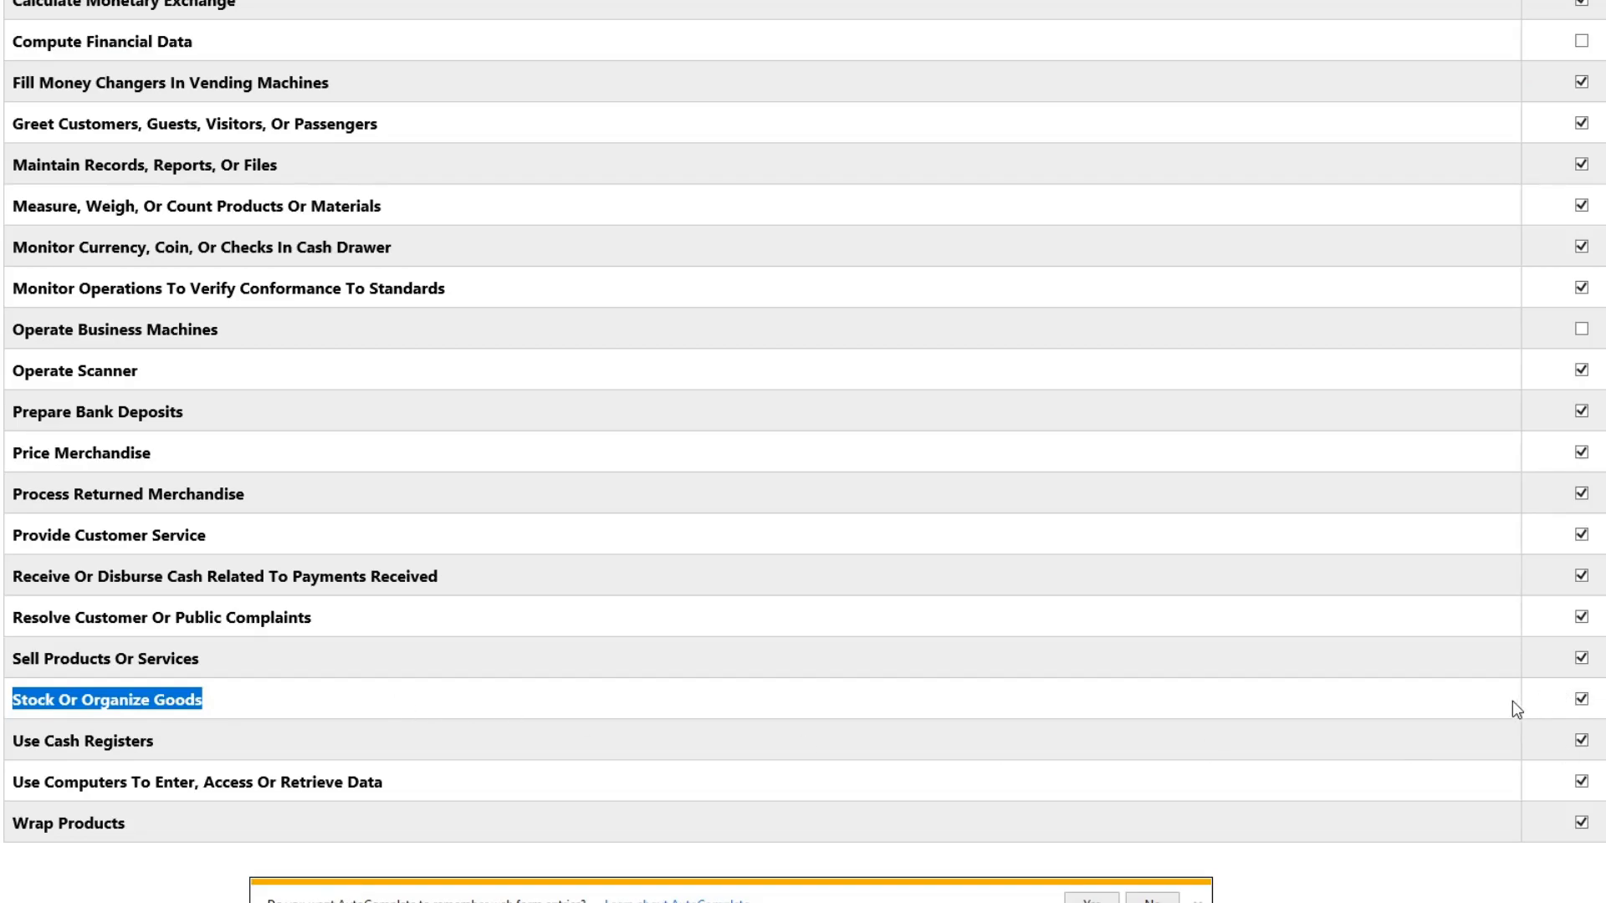
click(1582, 700)
Step: Check the adjusted job skills selection and continue to the technical skills and tools section
scroll(1148, 693, up, 3)
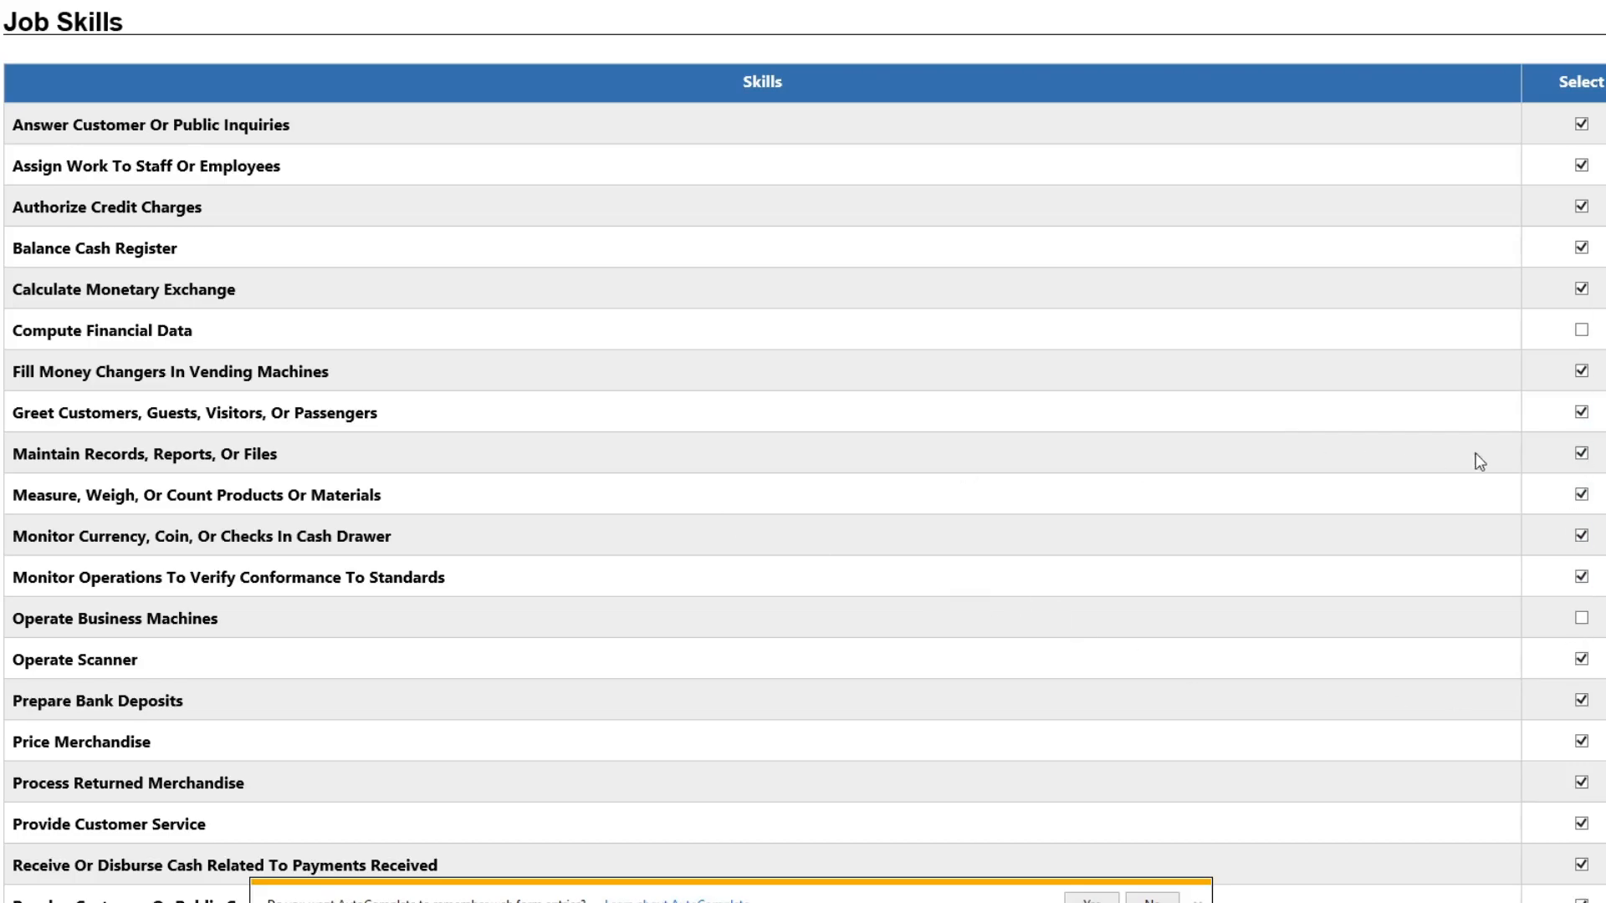
scroll(624, 506, down, 1)
scroll(620, 504, down, 5)
click(861, 646)
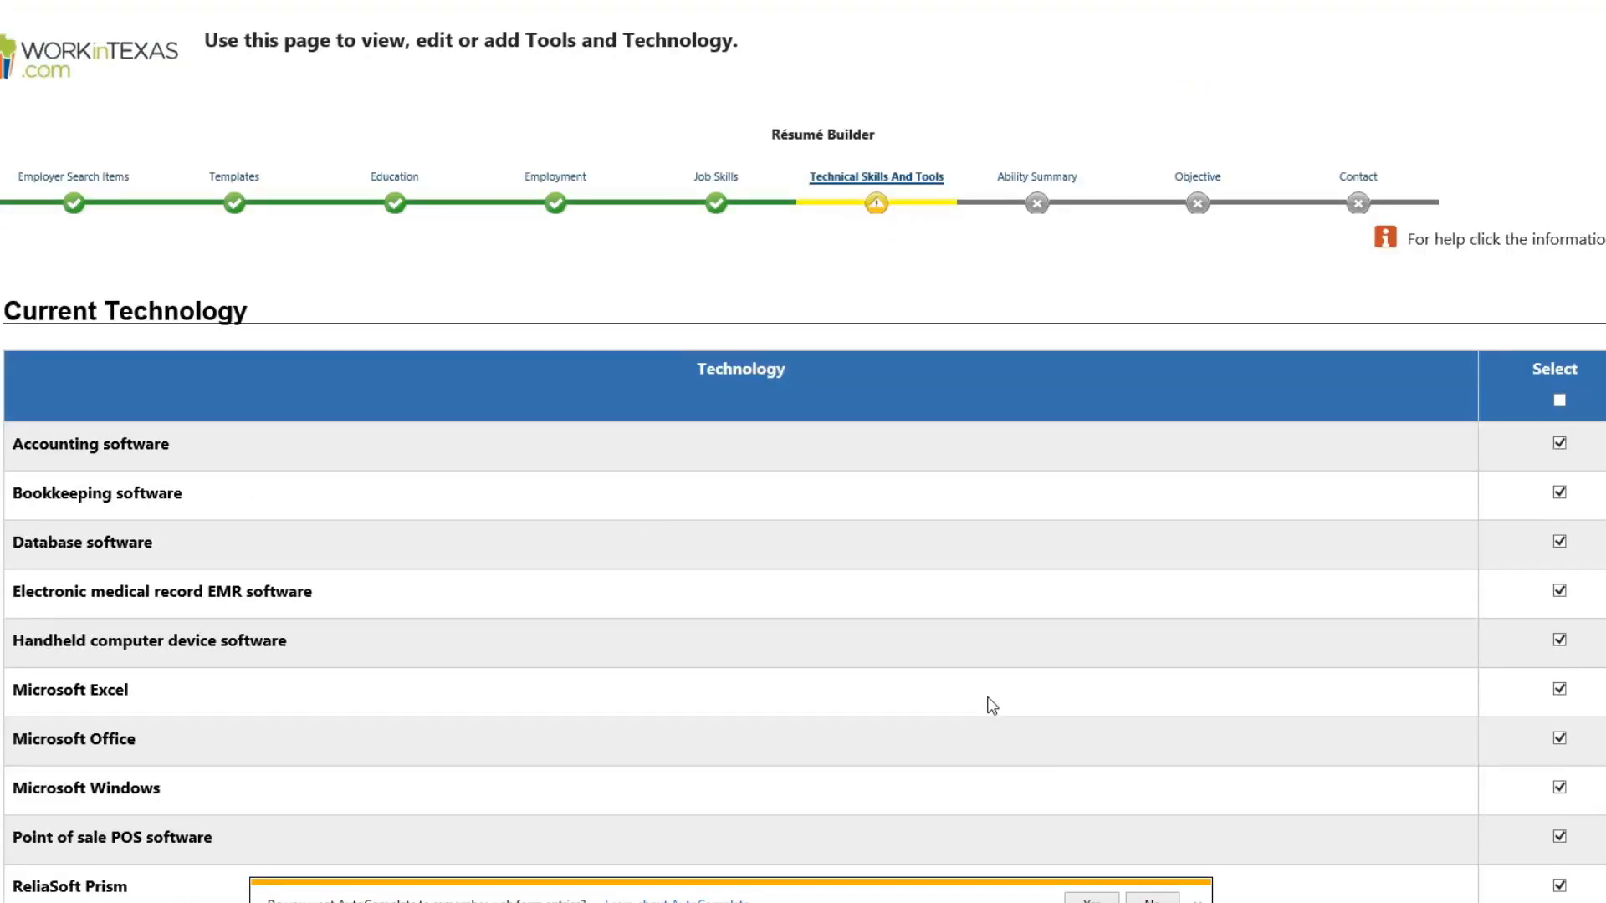
Step: Deselect Database software, Electronic medical record EMR software and ReliaSoft Prism in the current technology list
scroll(851, 673, down, 2)
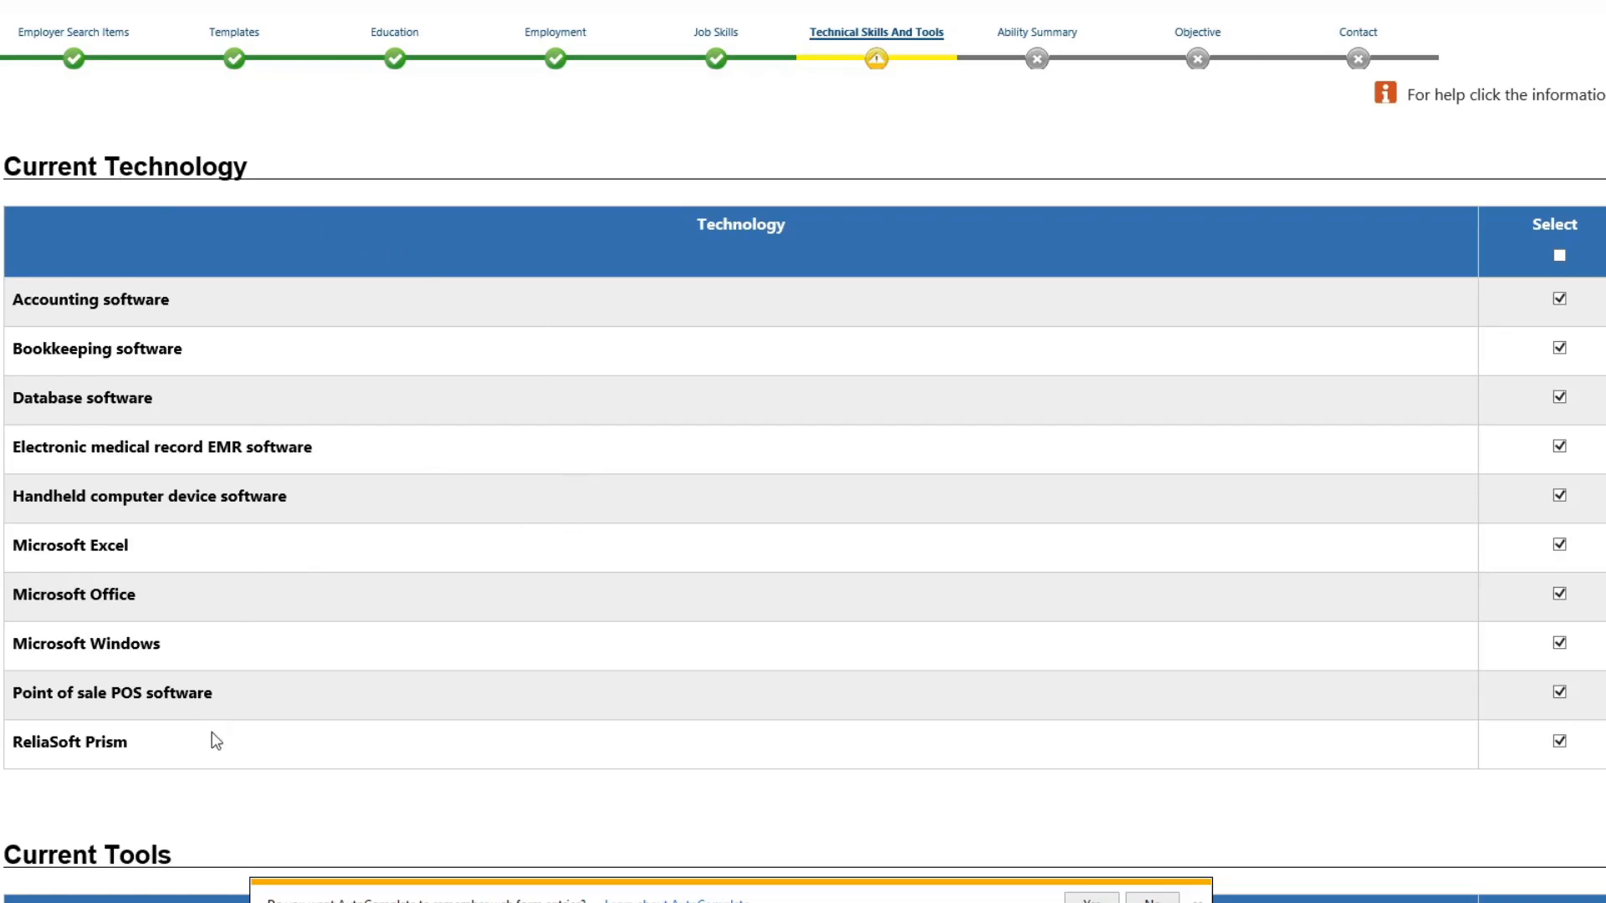
drag(248, 691, 142, 694)
click(187, 548)
double_click(72, 405)
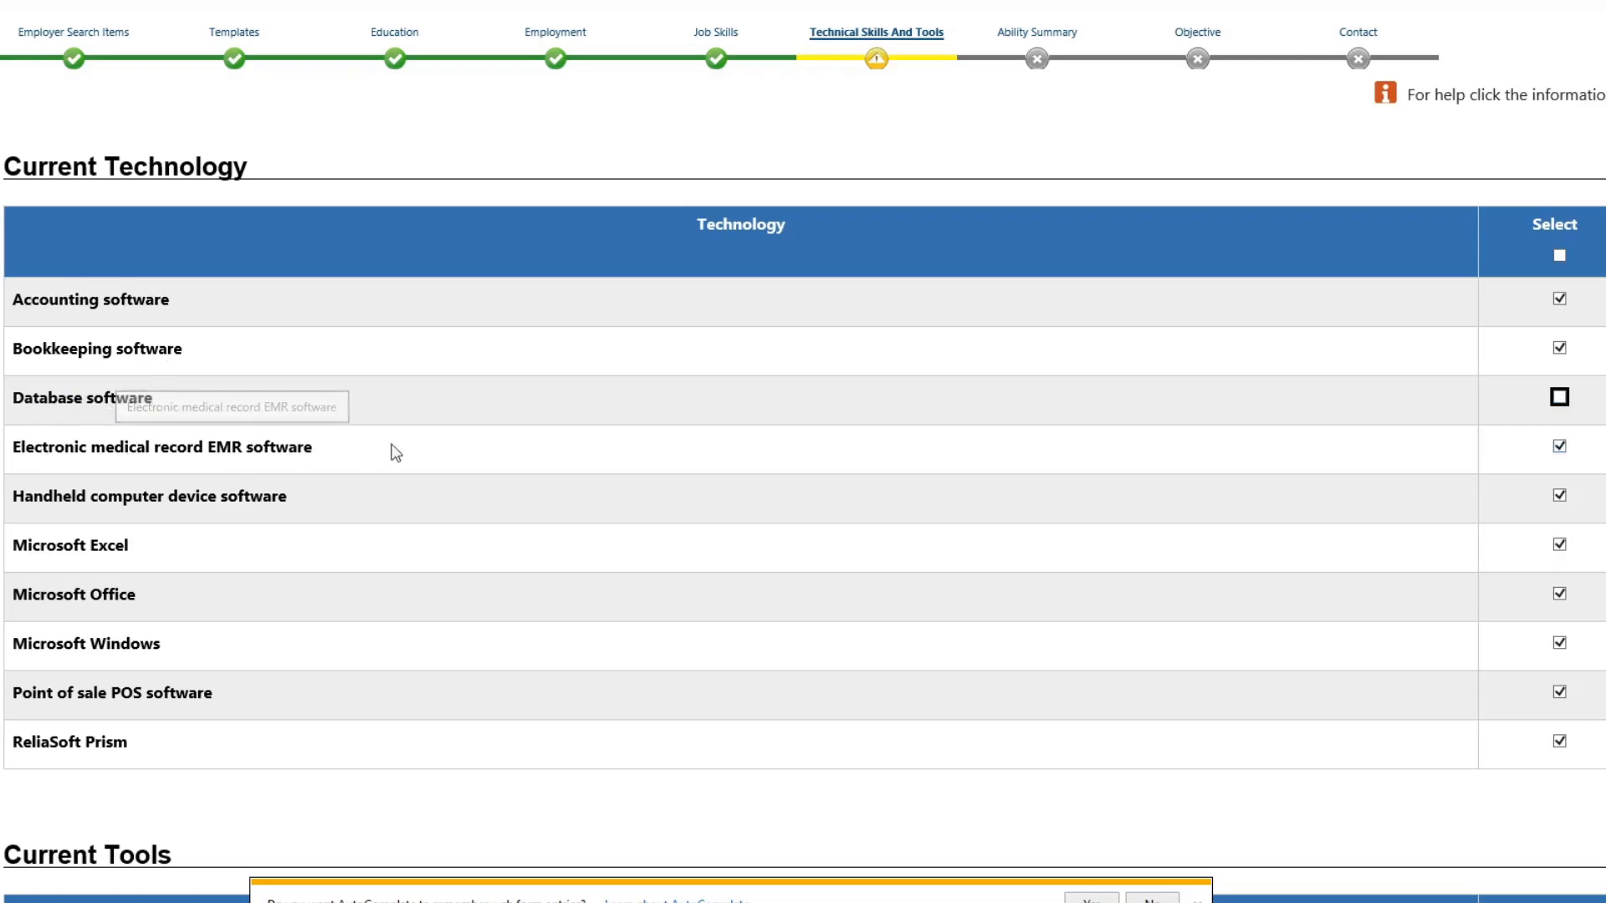
click(1556, 447)
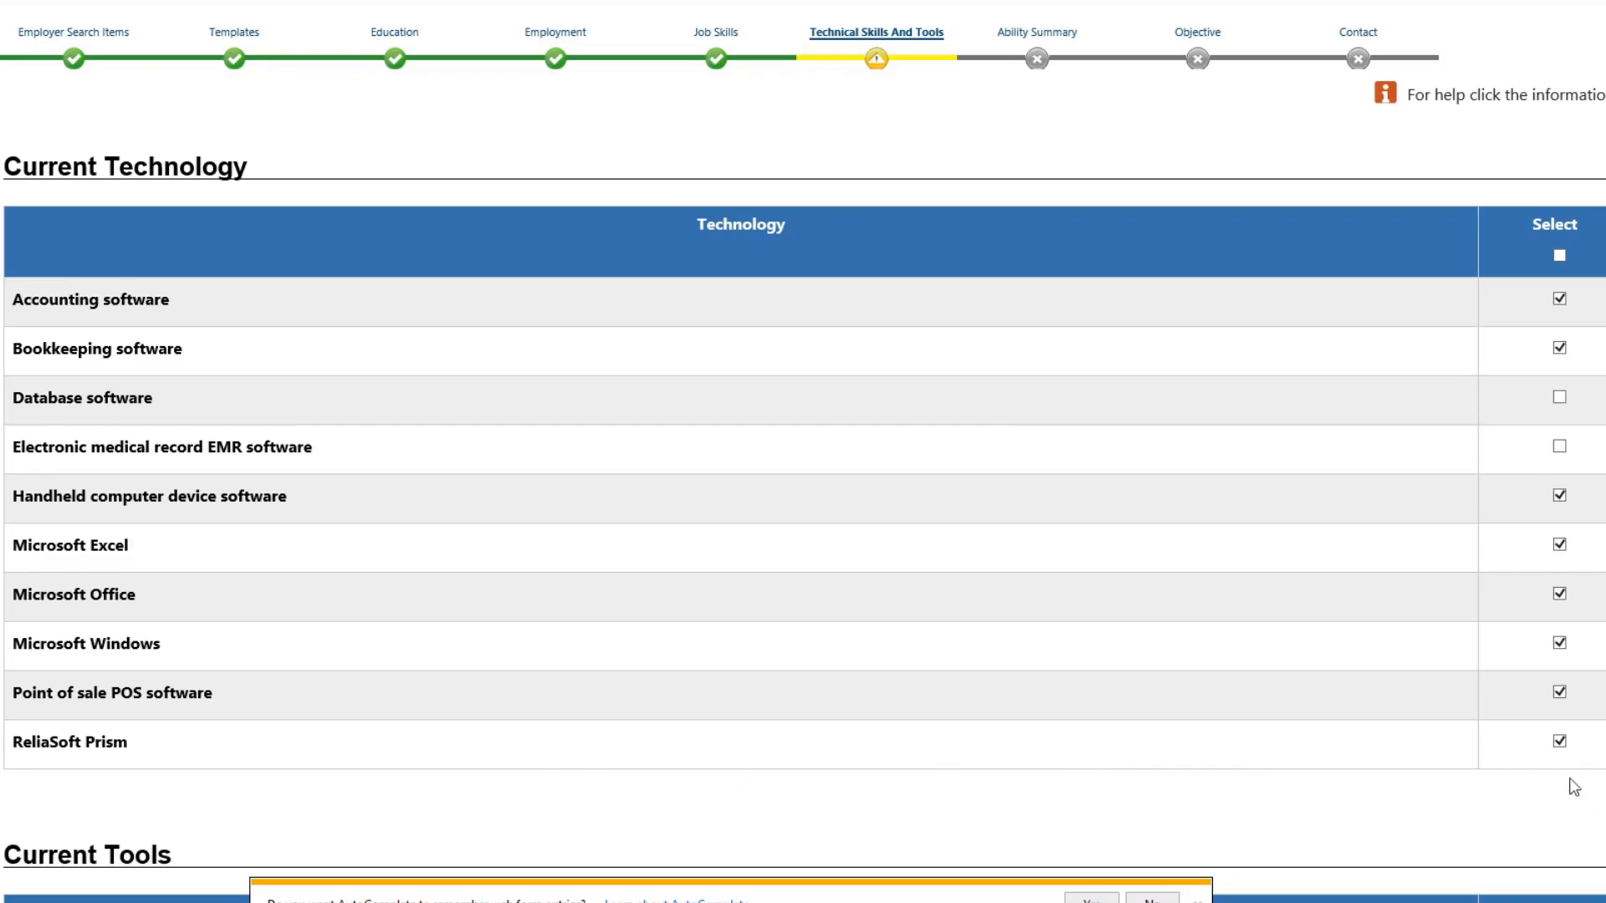
click(1564, 740)
Step: Deselect all entries in the current tools list at once
scroll(856, 565, down, 10)
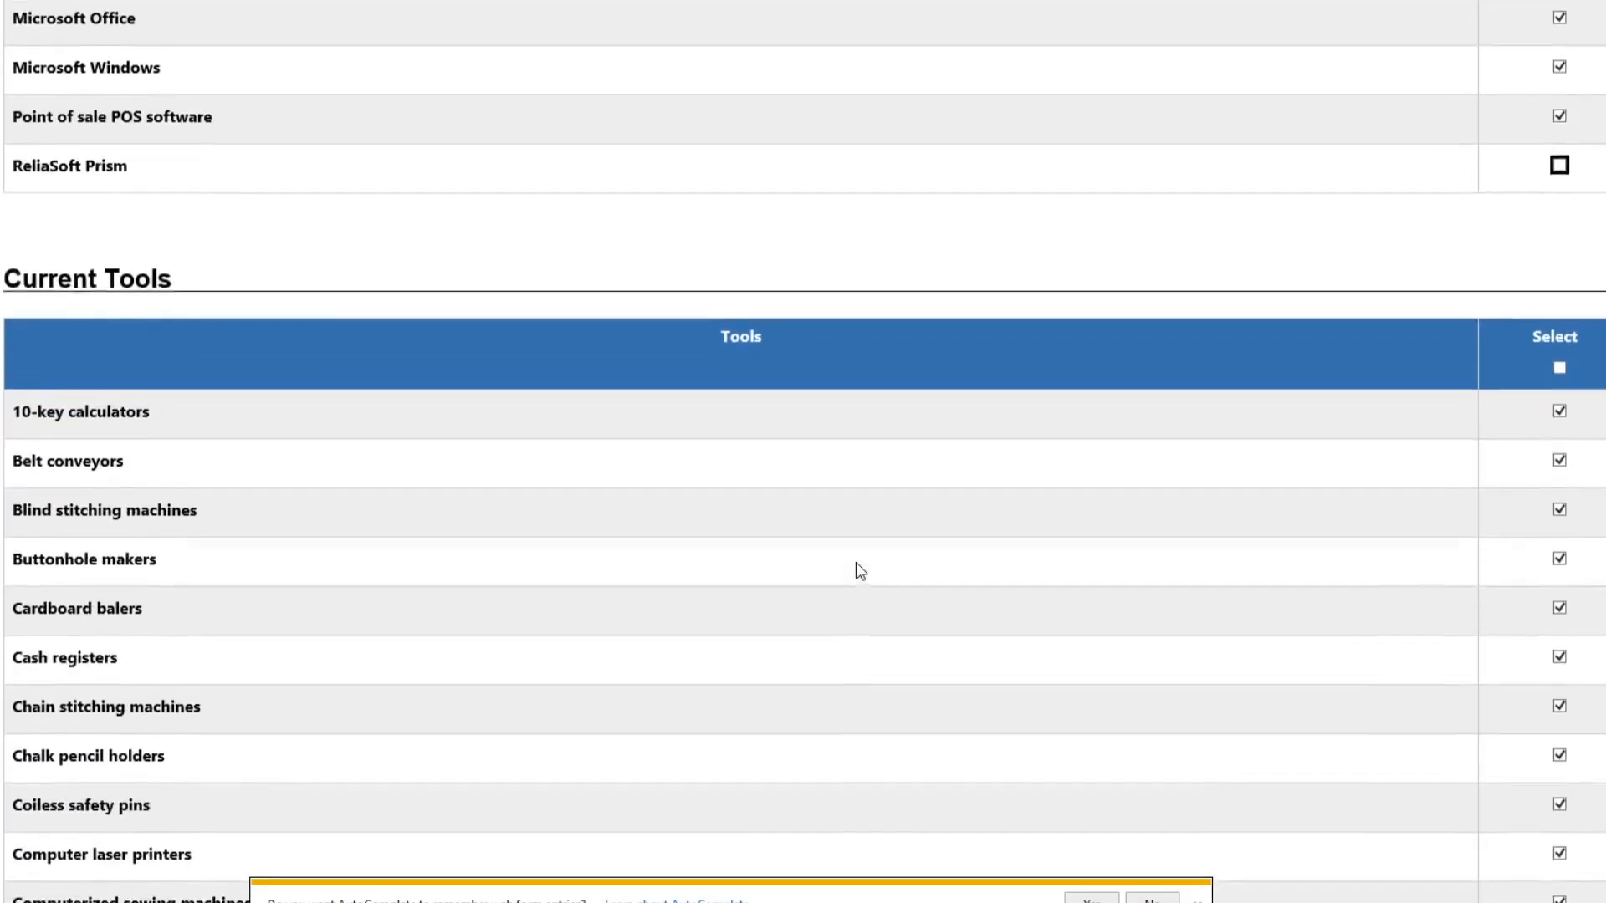
scroll(856, 574, up, 2)
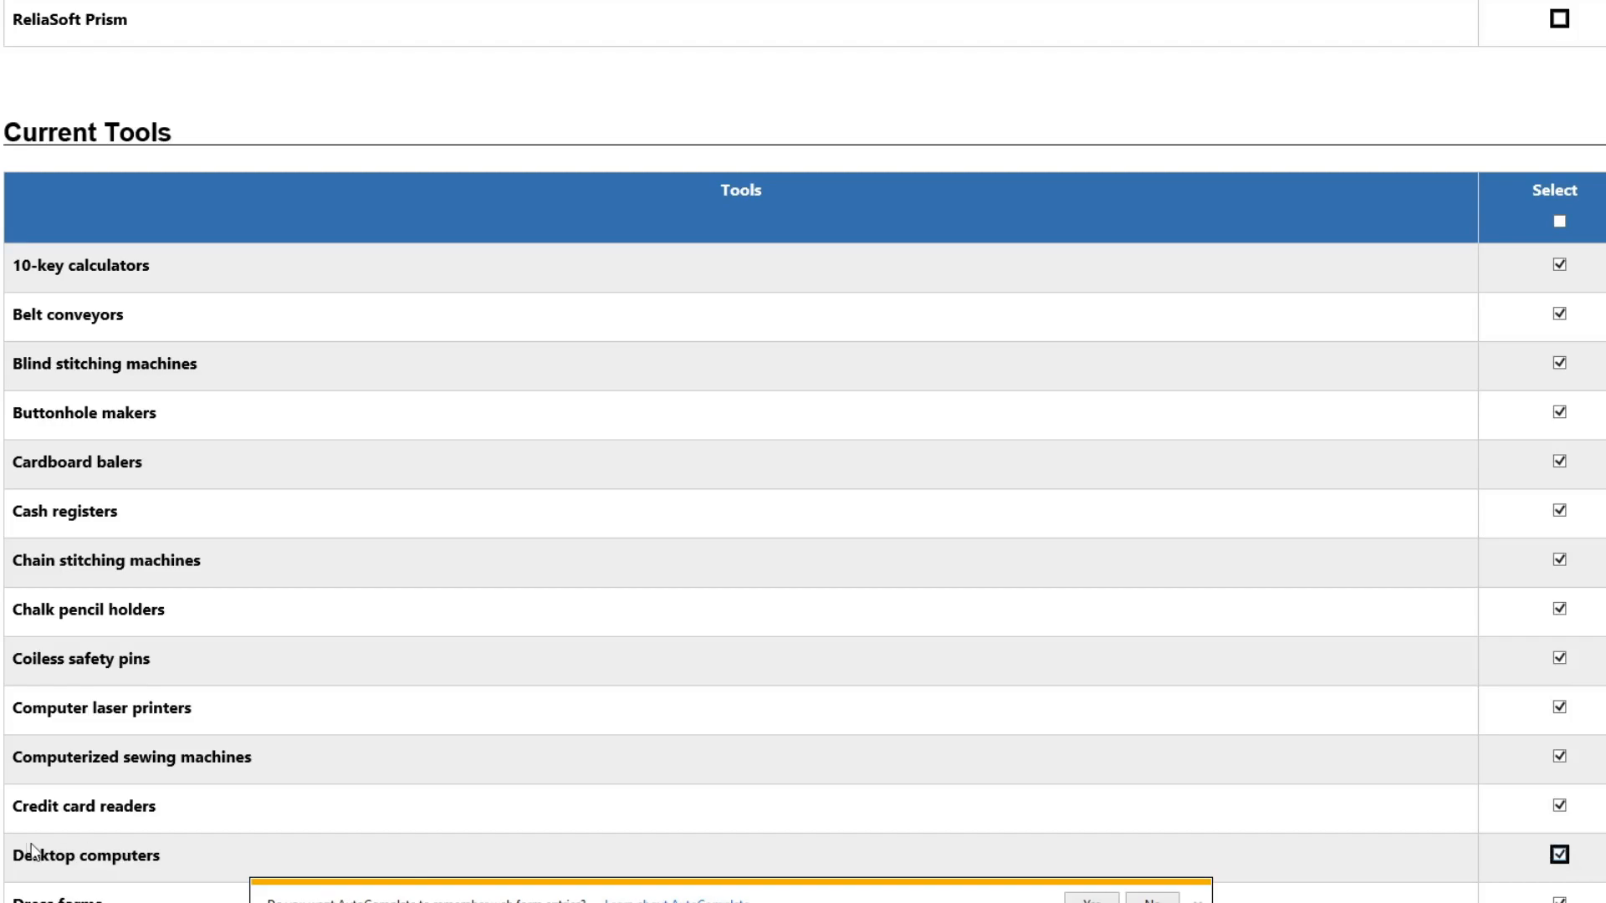
click(1560, 221)
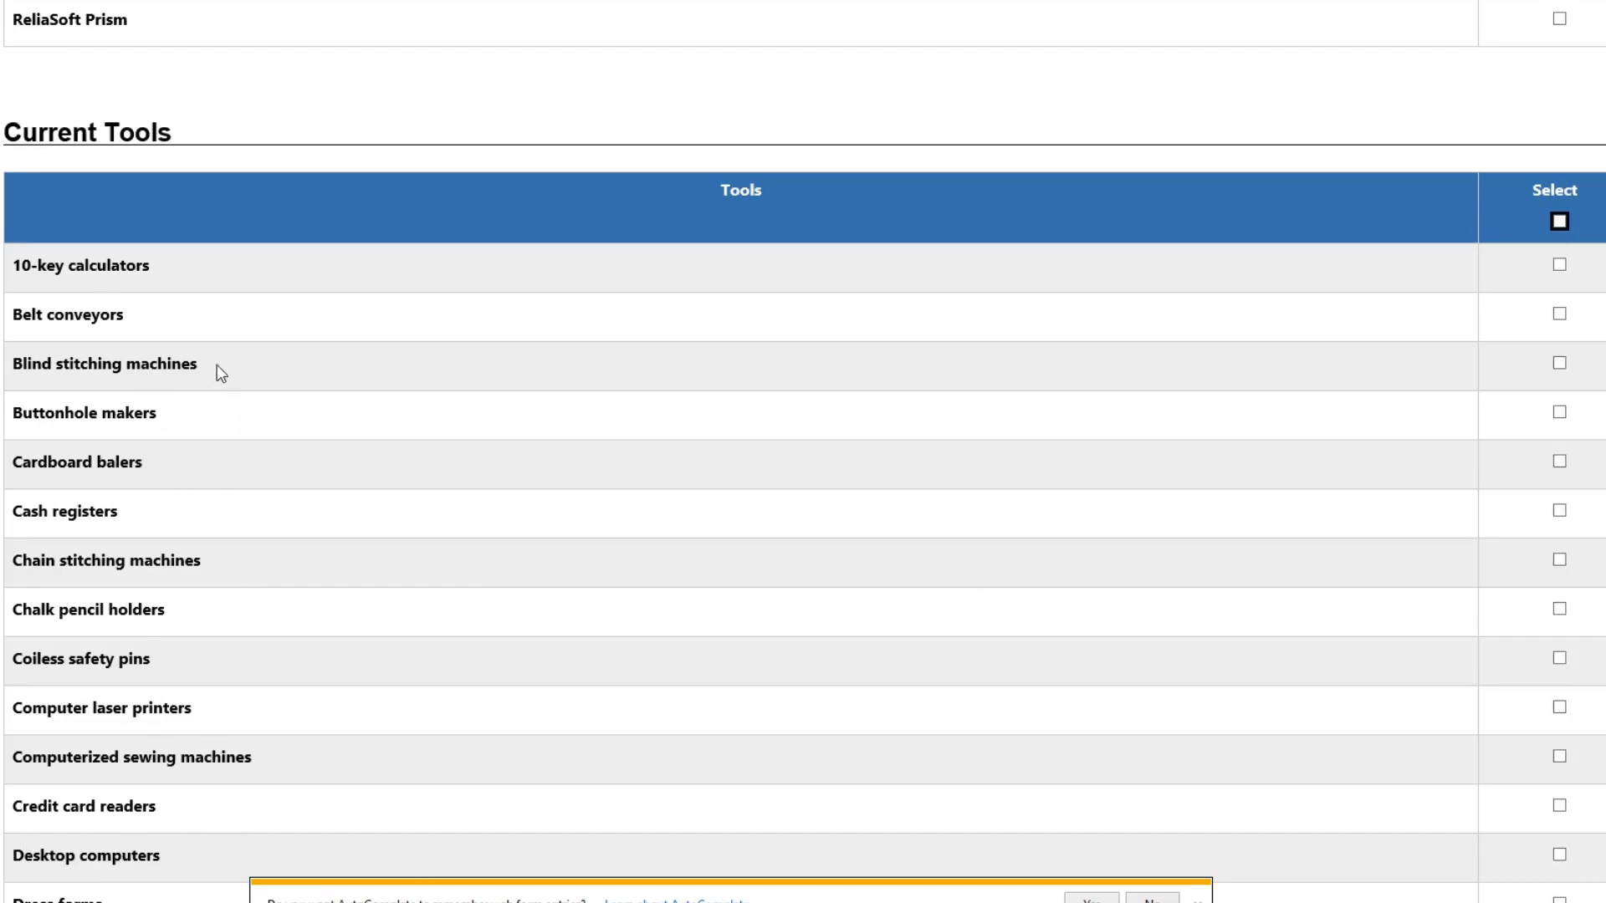
click(1559, 223)
click(1561, 224)
scroll(1382, 559, down, 7)
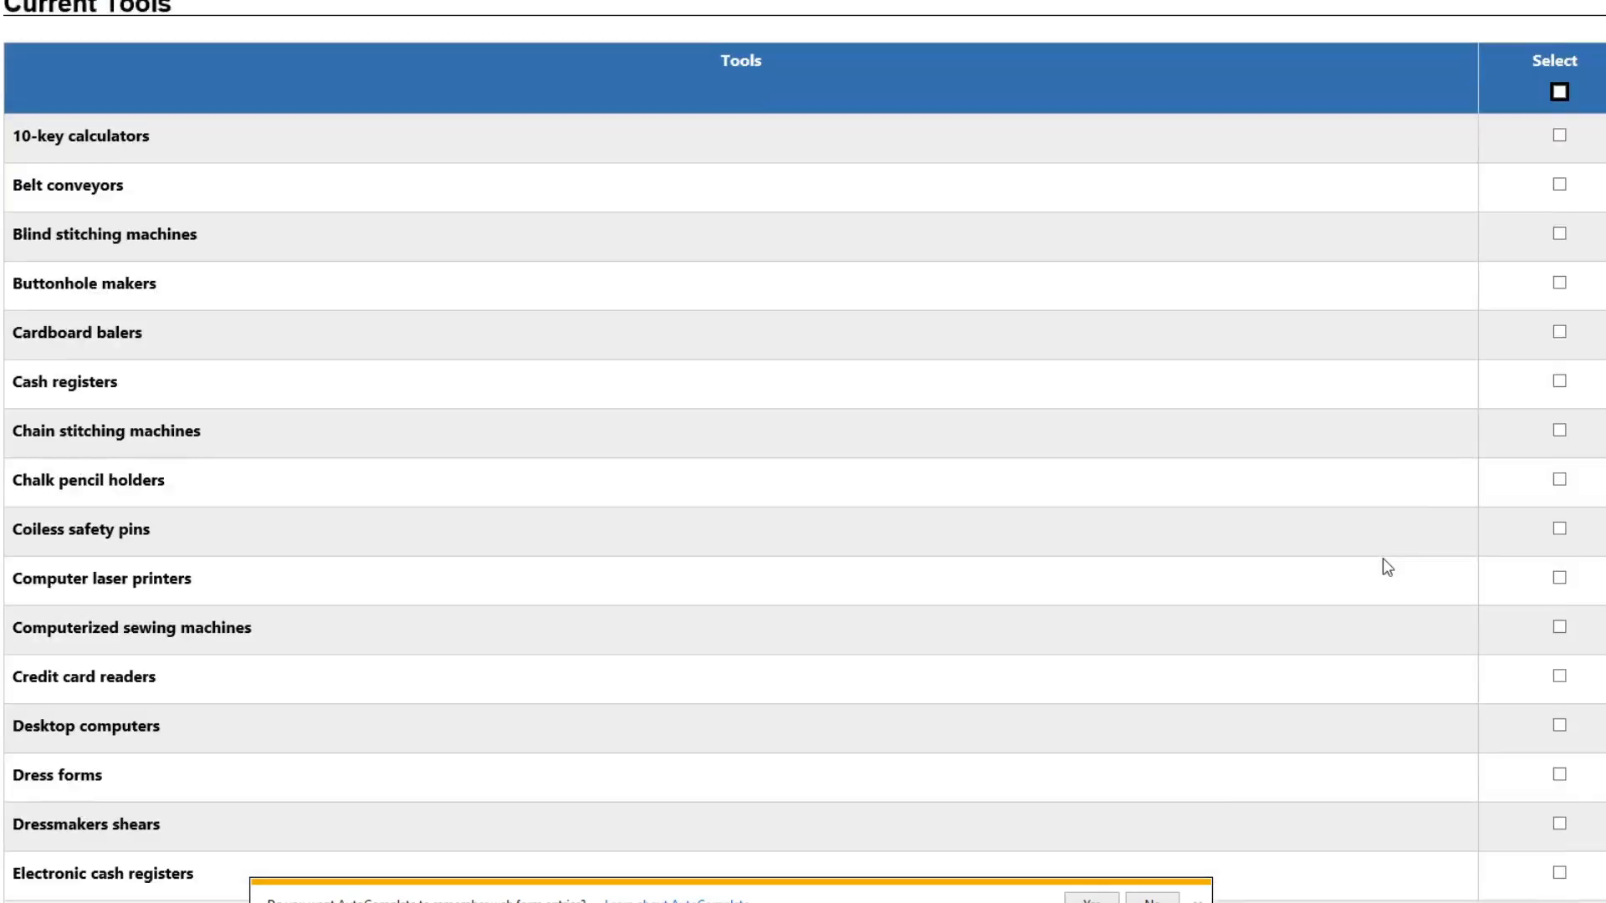
scroll(1383, 558, up, 7)
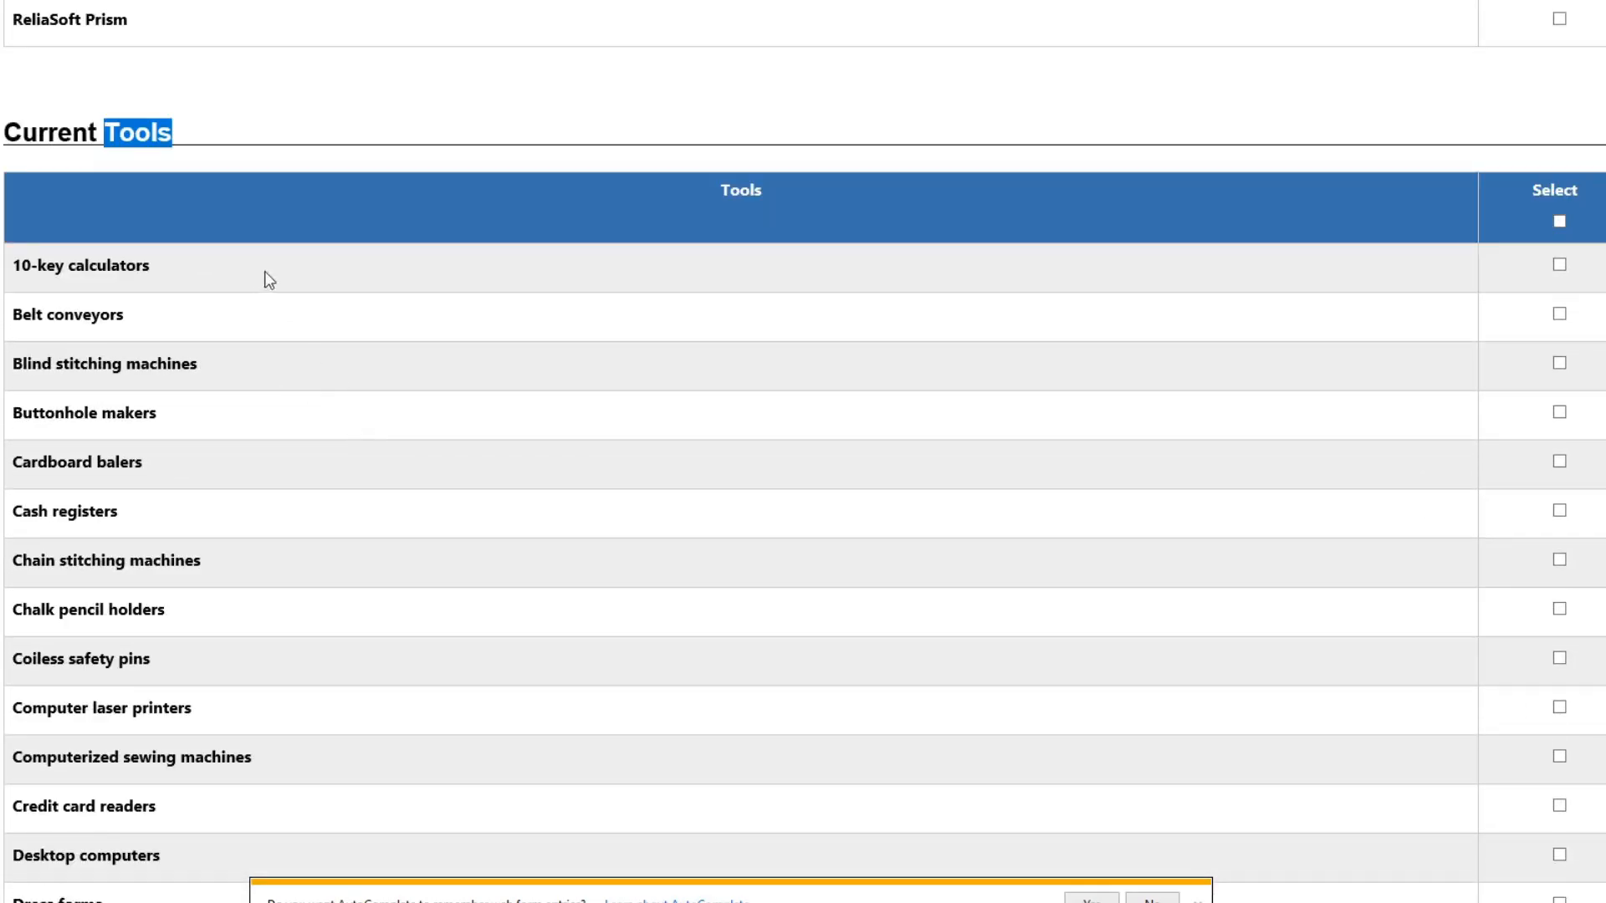
Step: Select 10-key calculators and Cash registers as the current tools and continue to the ability summary
click(1559, 266)
click(1559, 532)
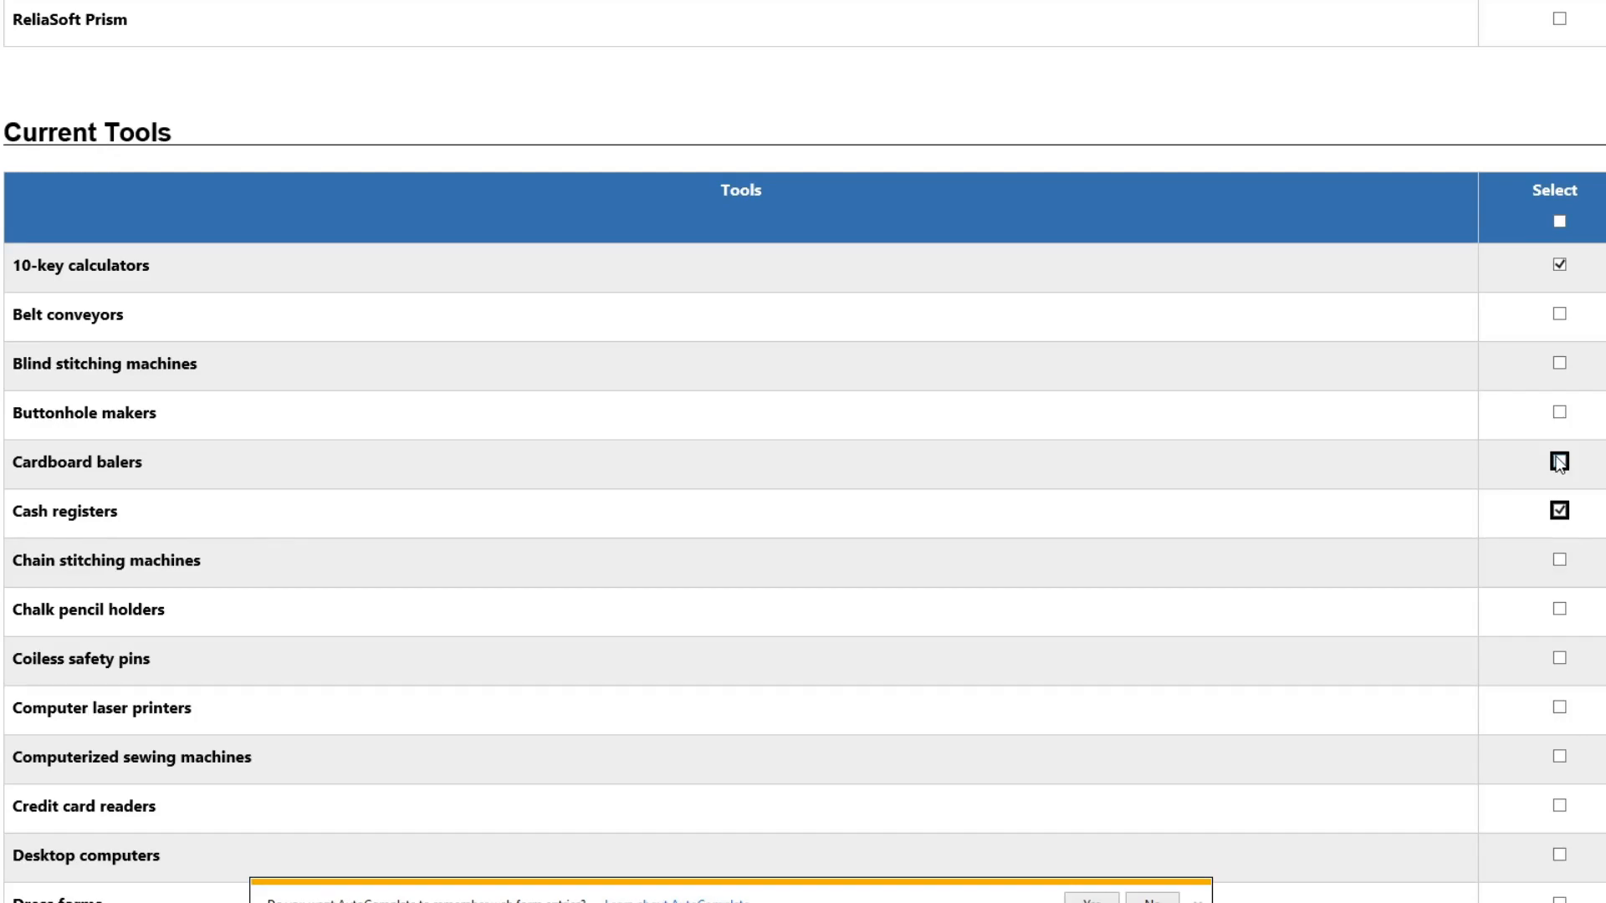
scroll(1345, 561, down, 15)
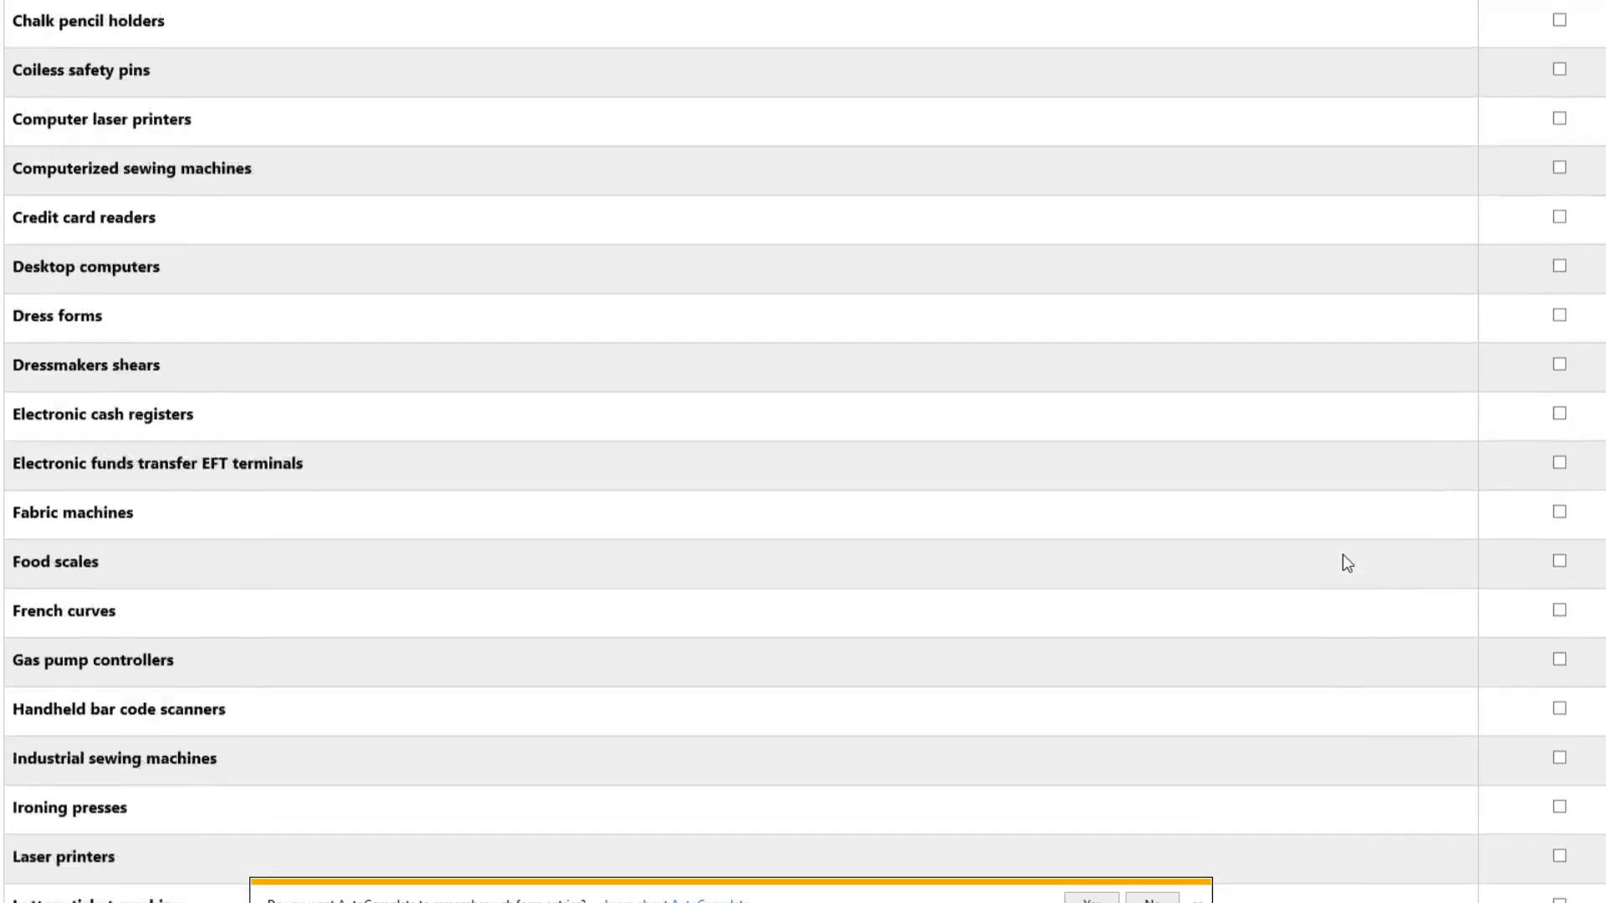
scroll(1346, 562, down, 12)
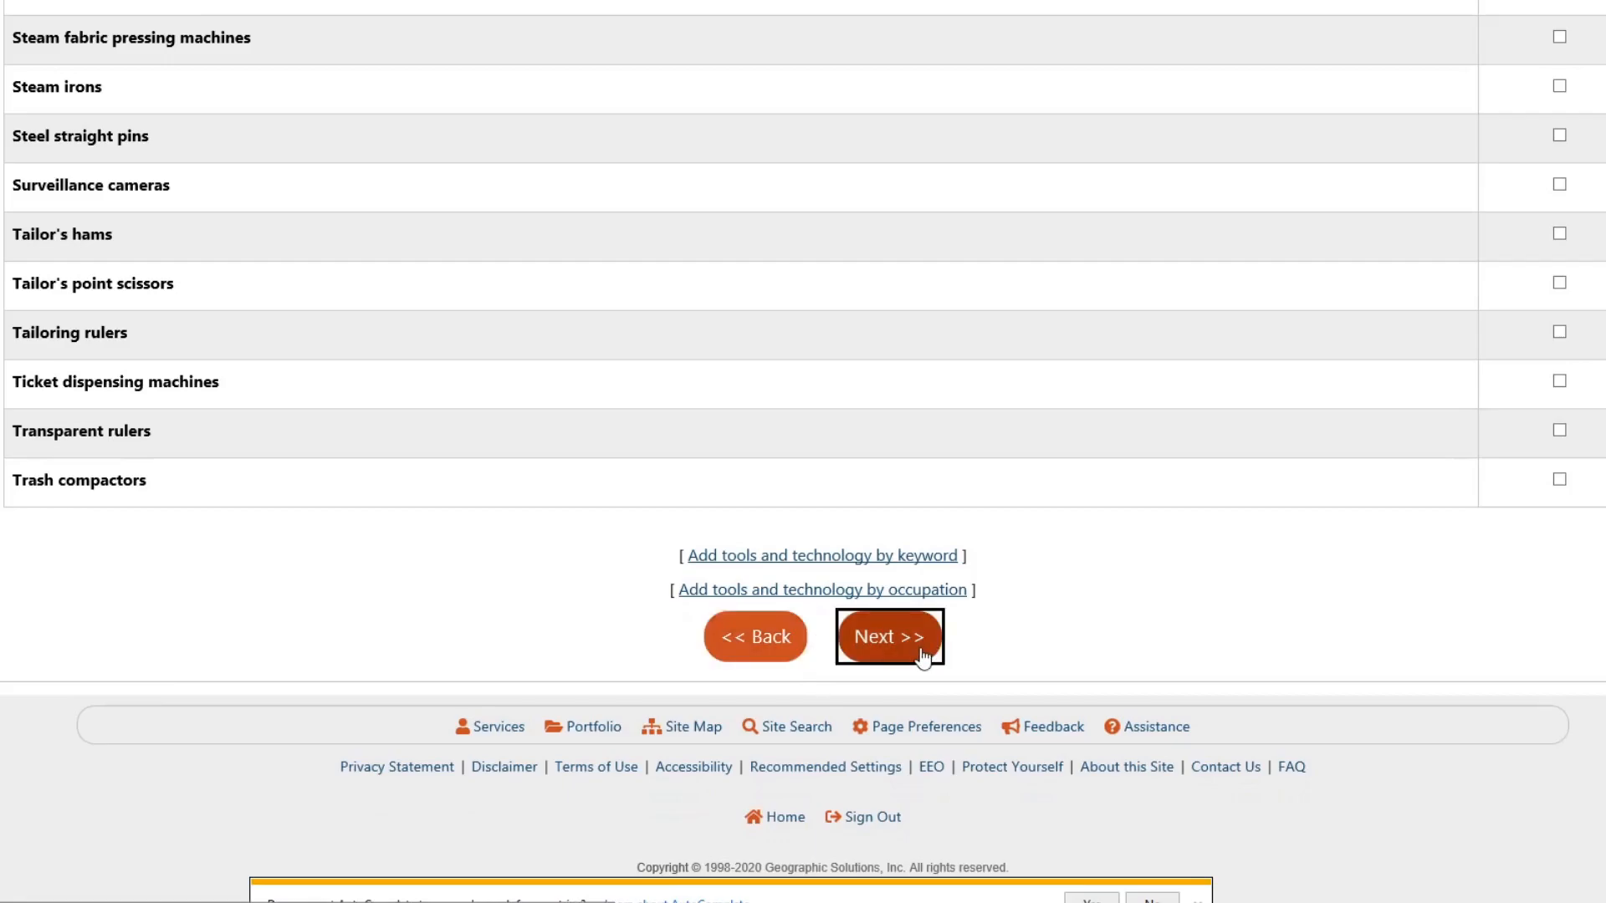
click(920, 652)
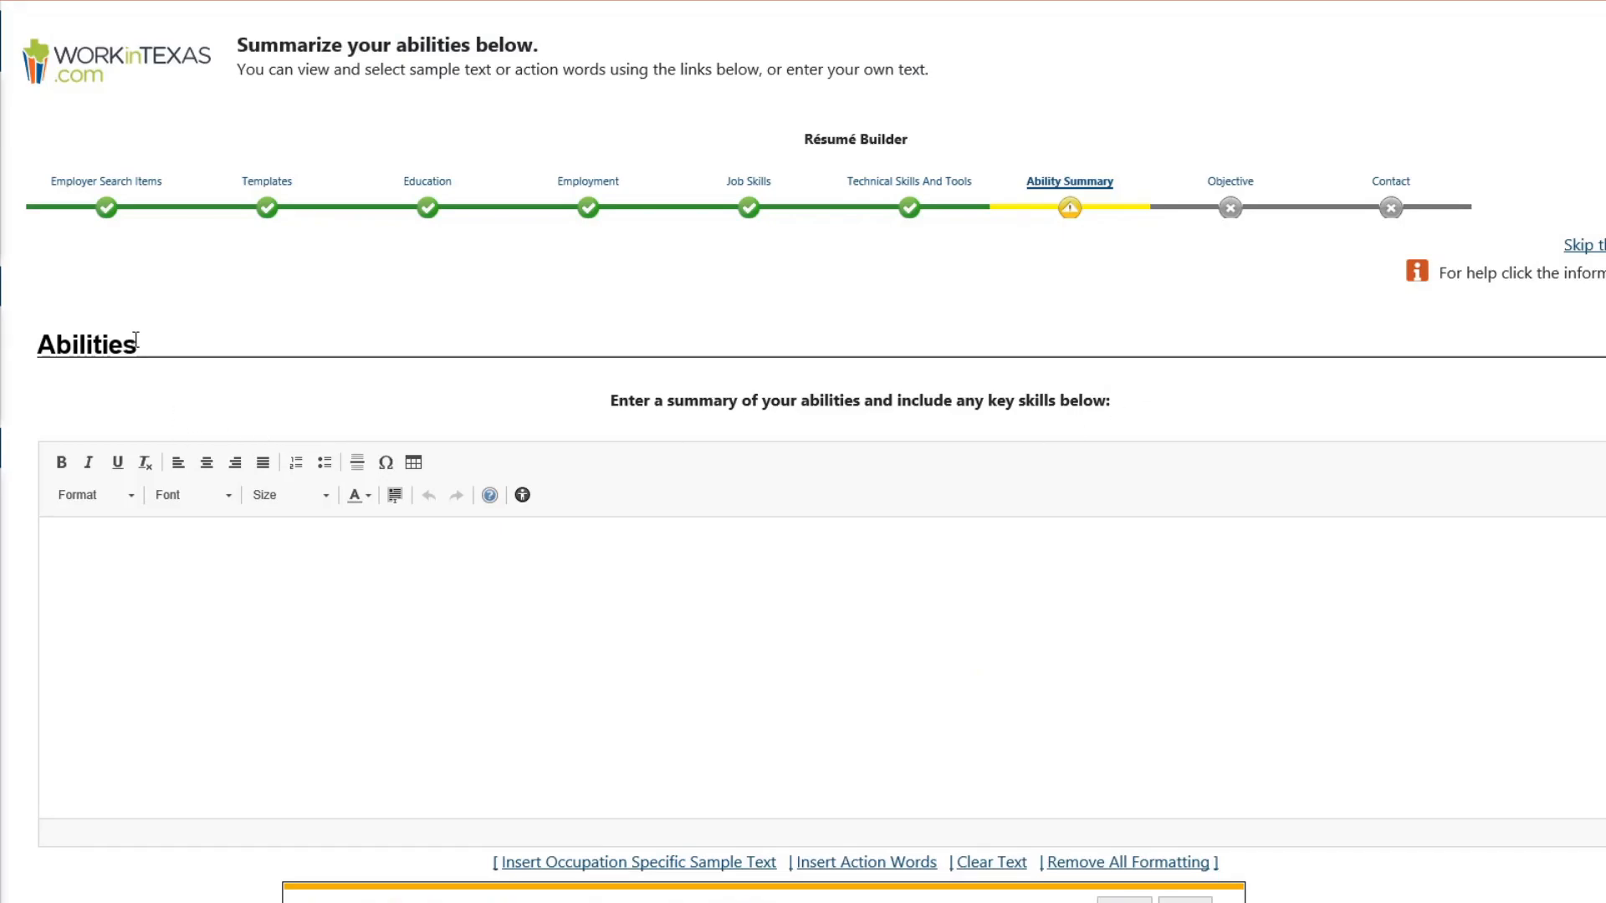
Step: Look over the abilities text editor and continue to the objective section without entering a summary
drag(147, 350, 38, 346)
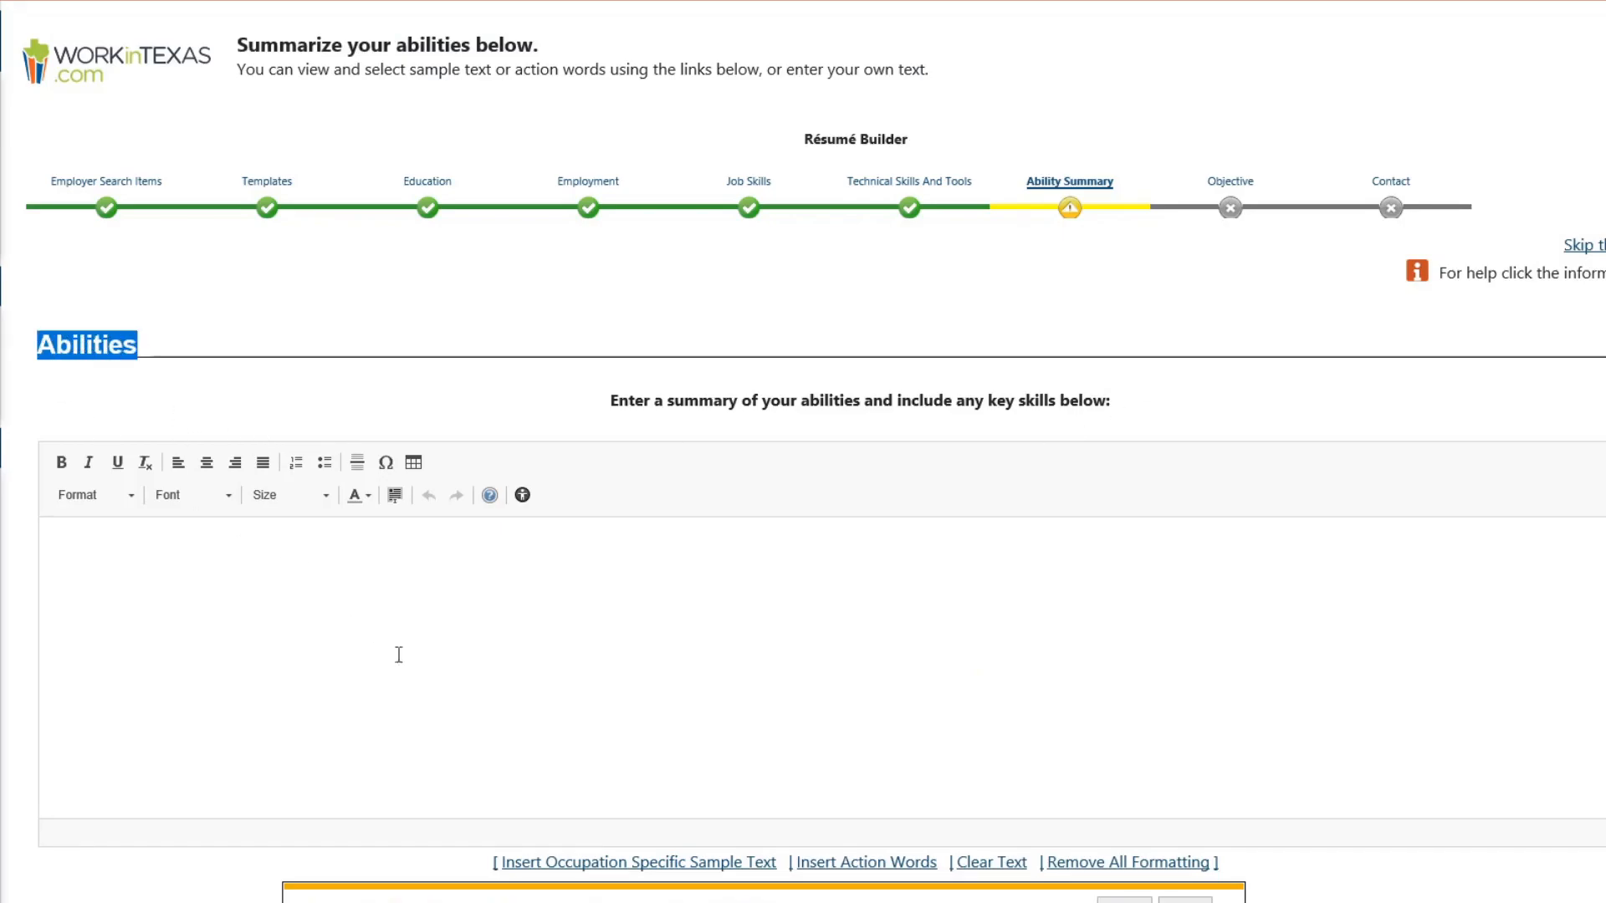
click(472, 632)
scroll(1113, 632, down, 4)
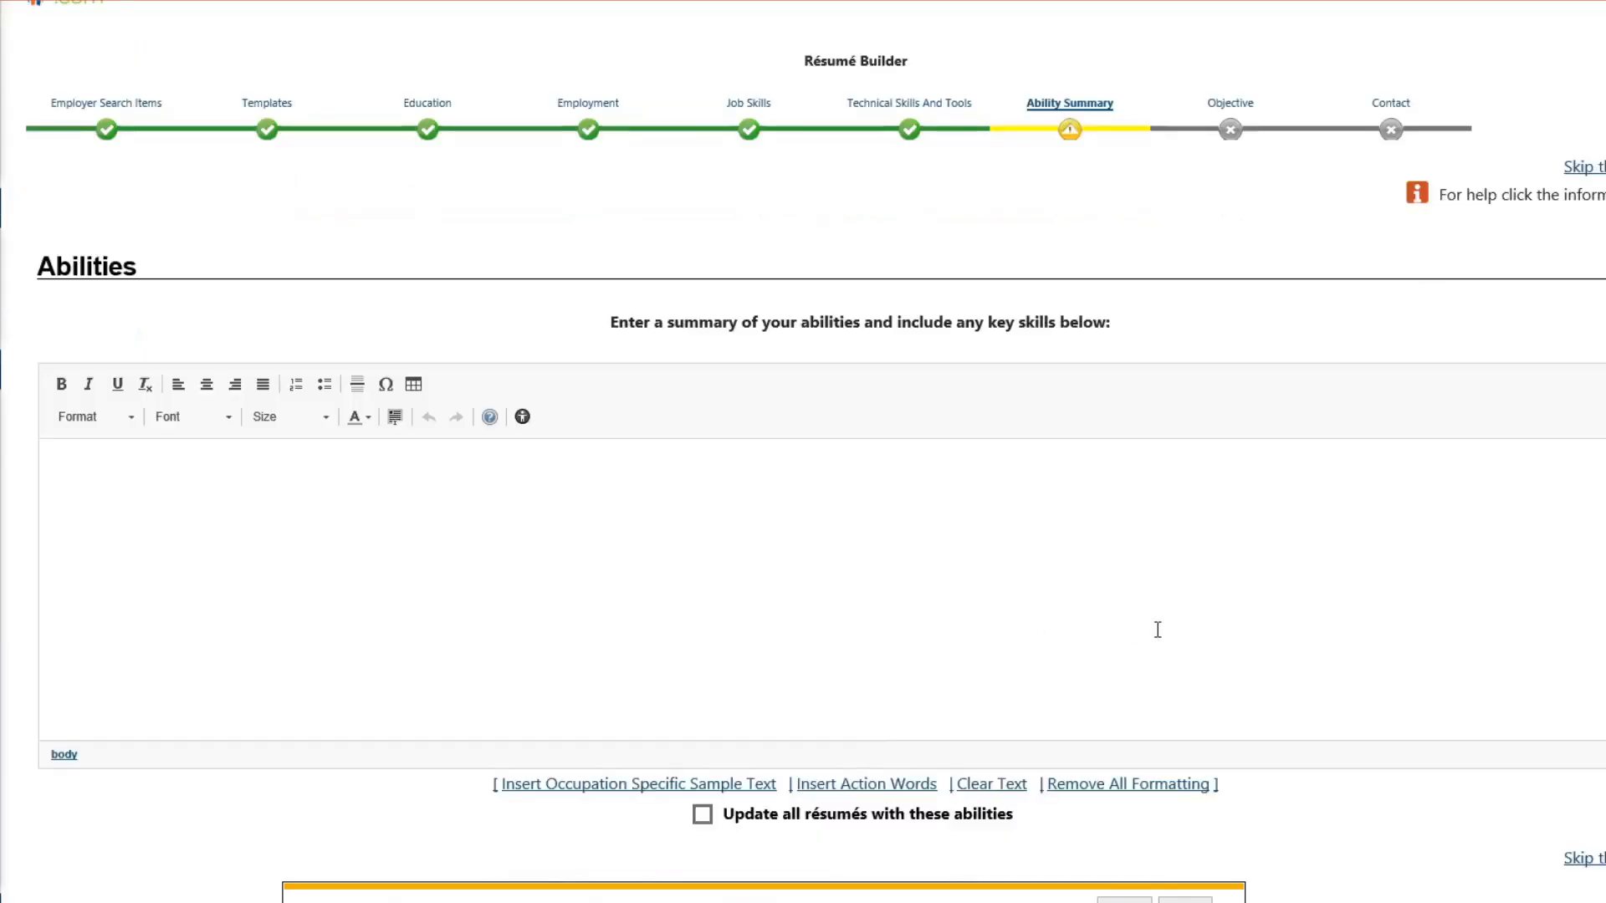
click(920, 695)
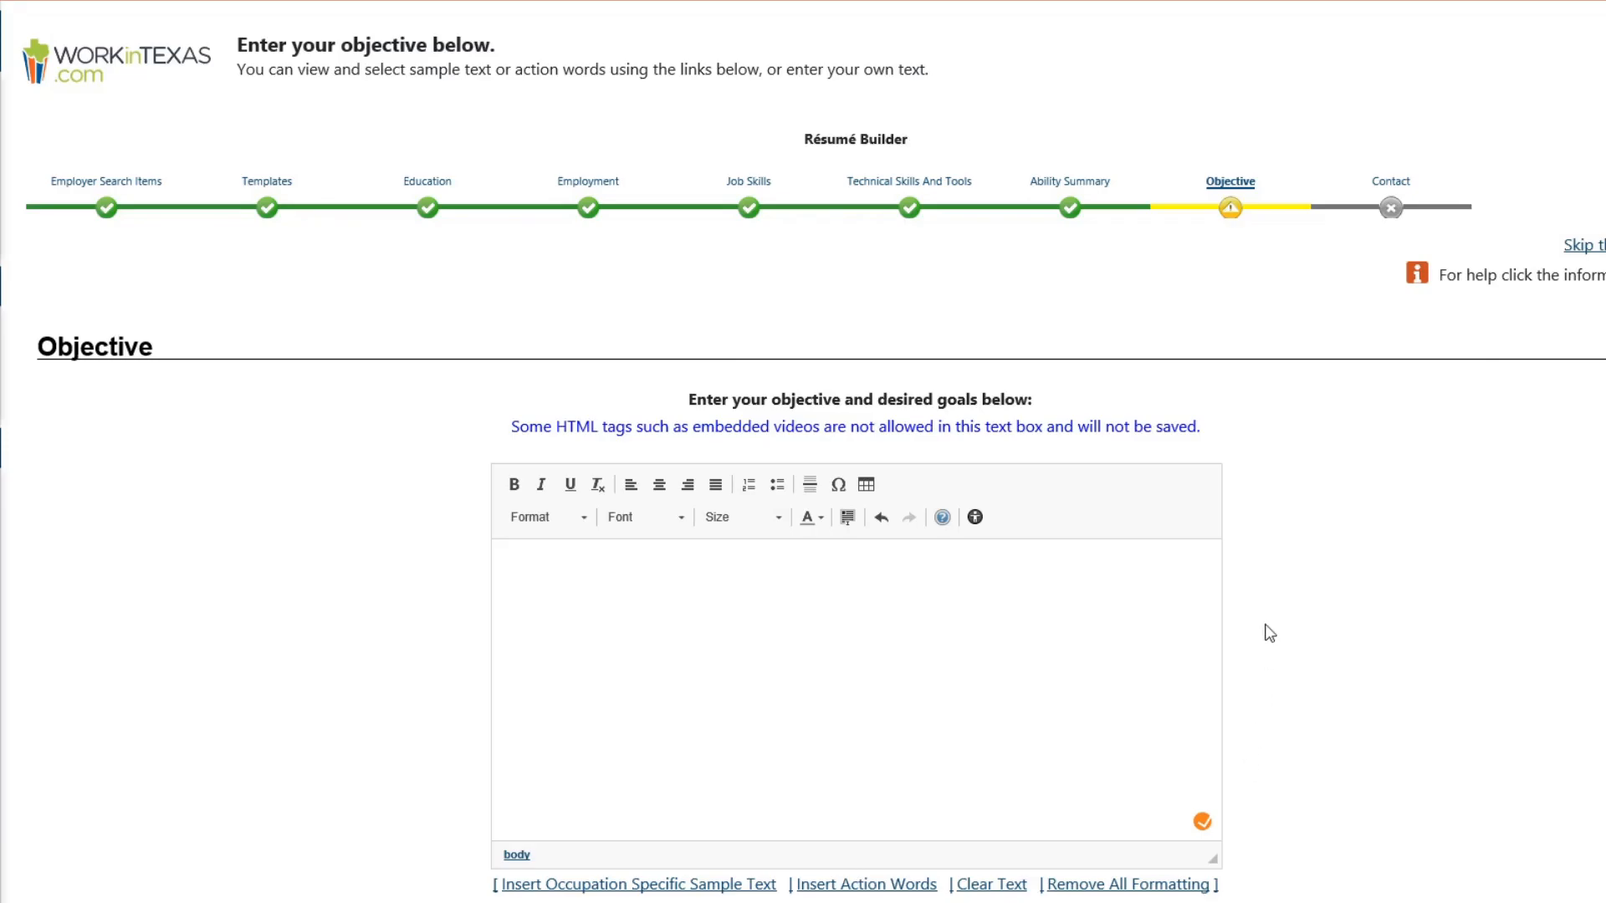
Step: Enter the objective "Have 1 year experience from grocery store." and continue to the contact section
scroll(1498, 664, down, 2)
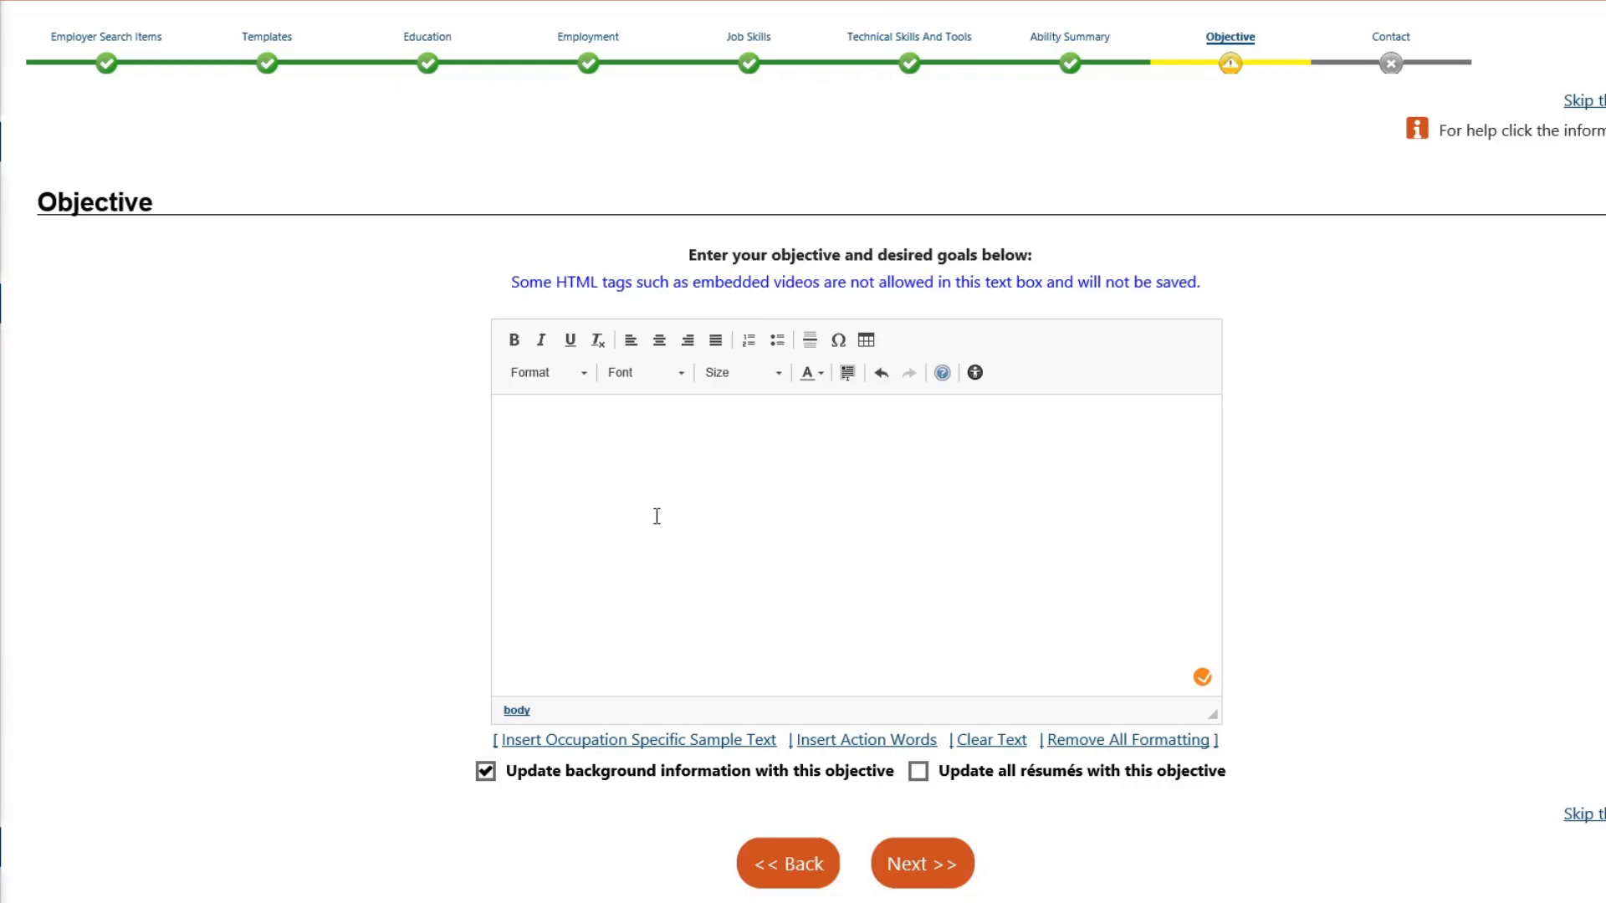
text(Have 1 year experience from grocery store.)
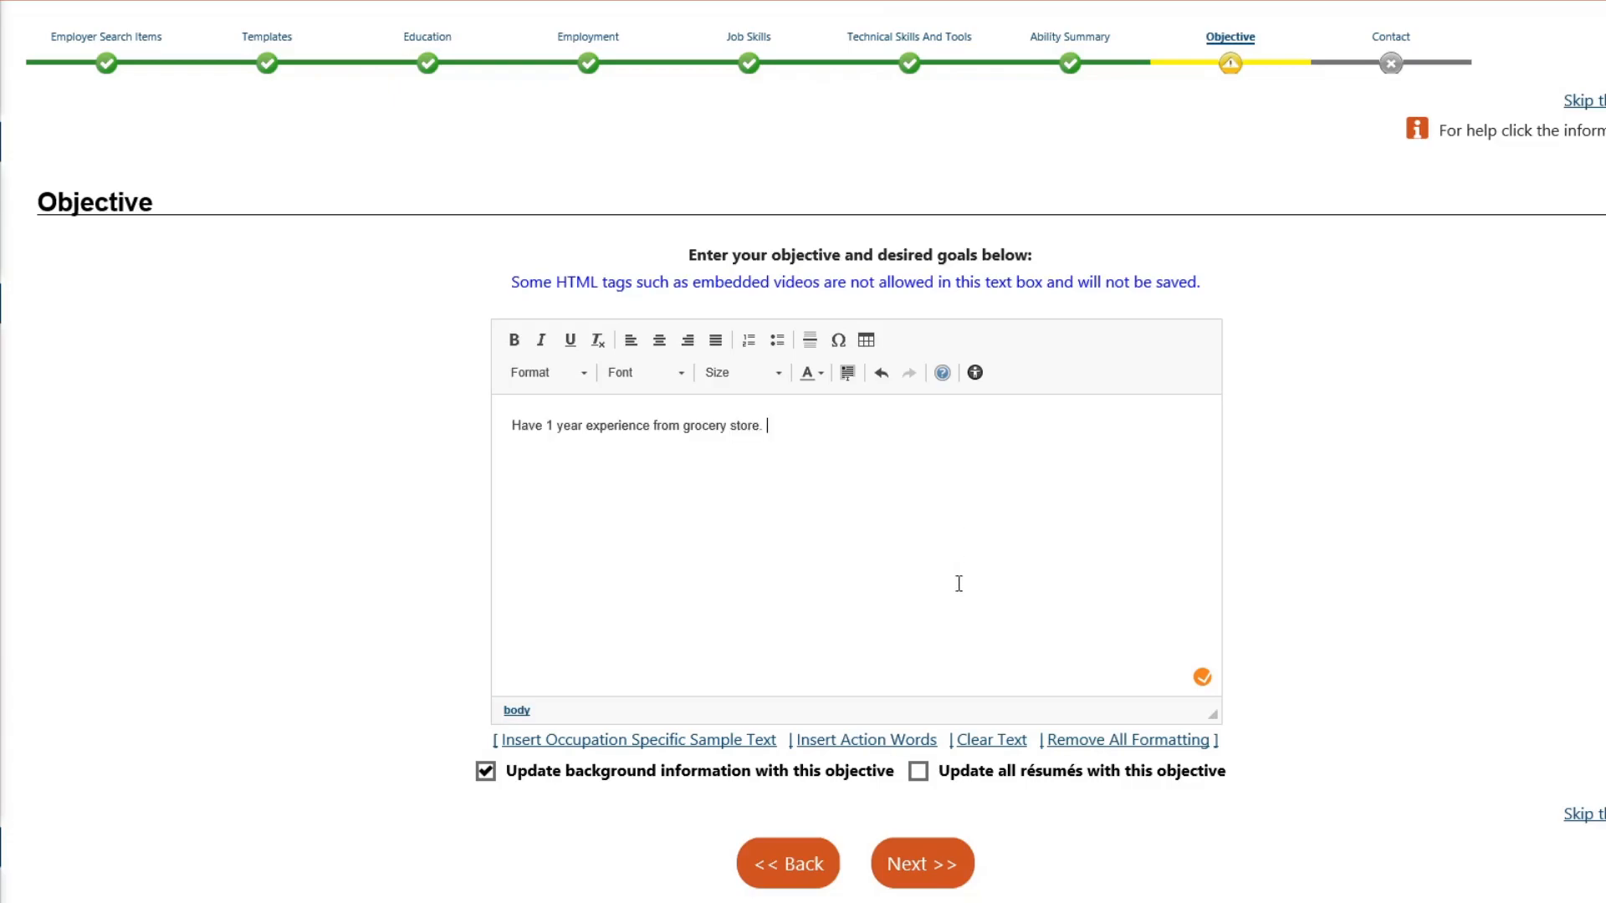
click(949, 875)
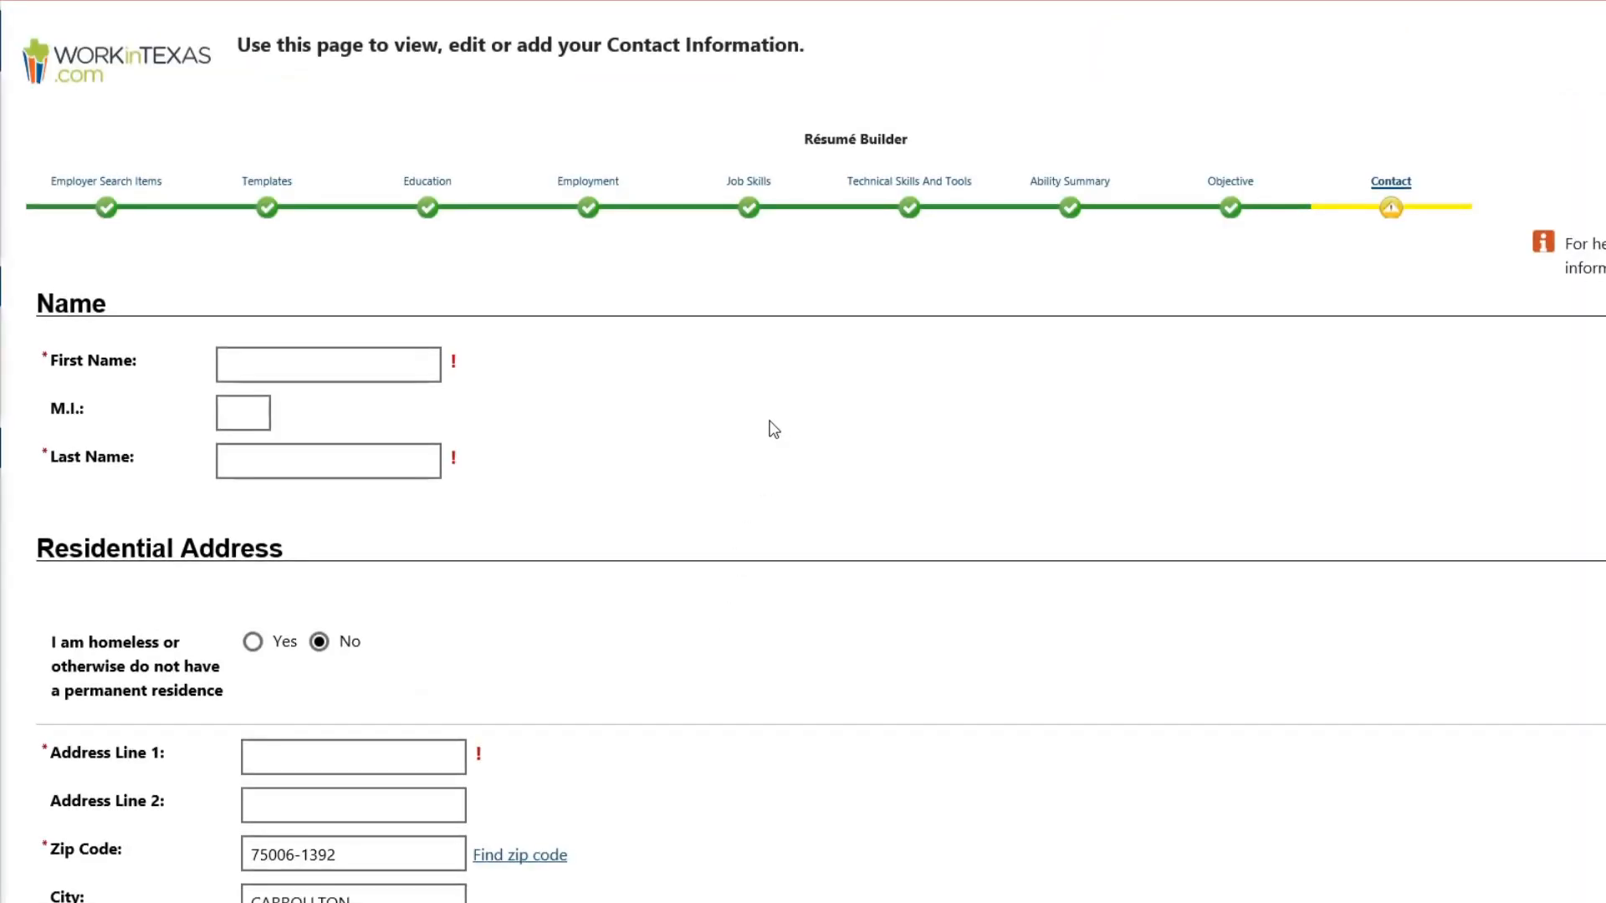
Step: Fill in the job seeker's first and last name in the contact information, leaving the middle initial blank
click(235, 356)
text(Korean)
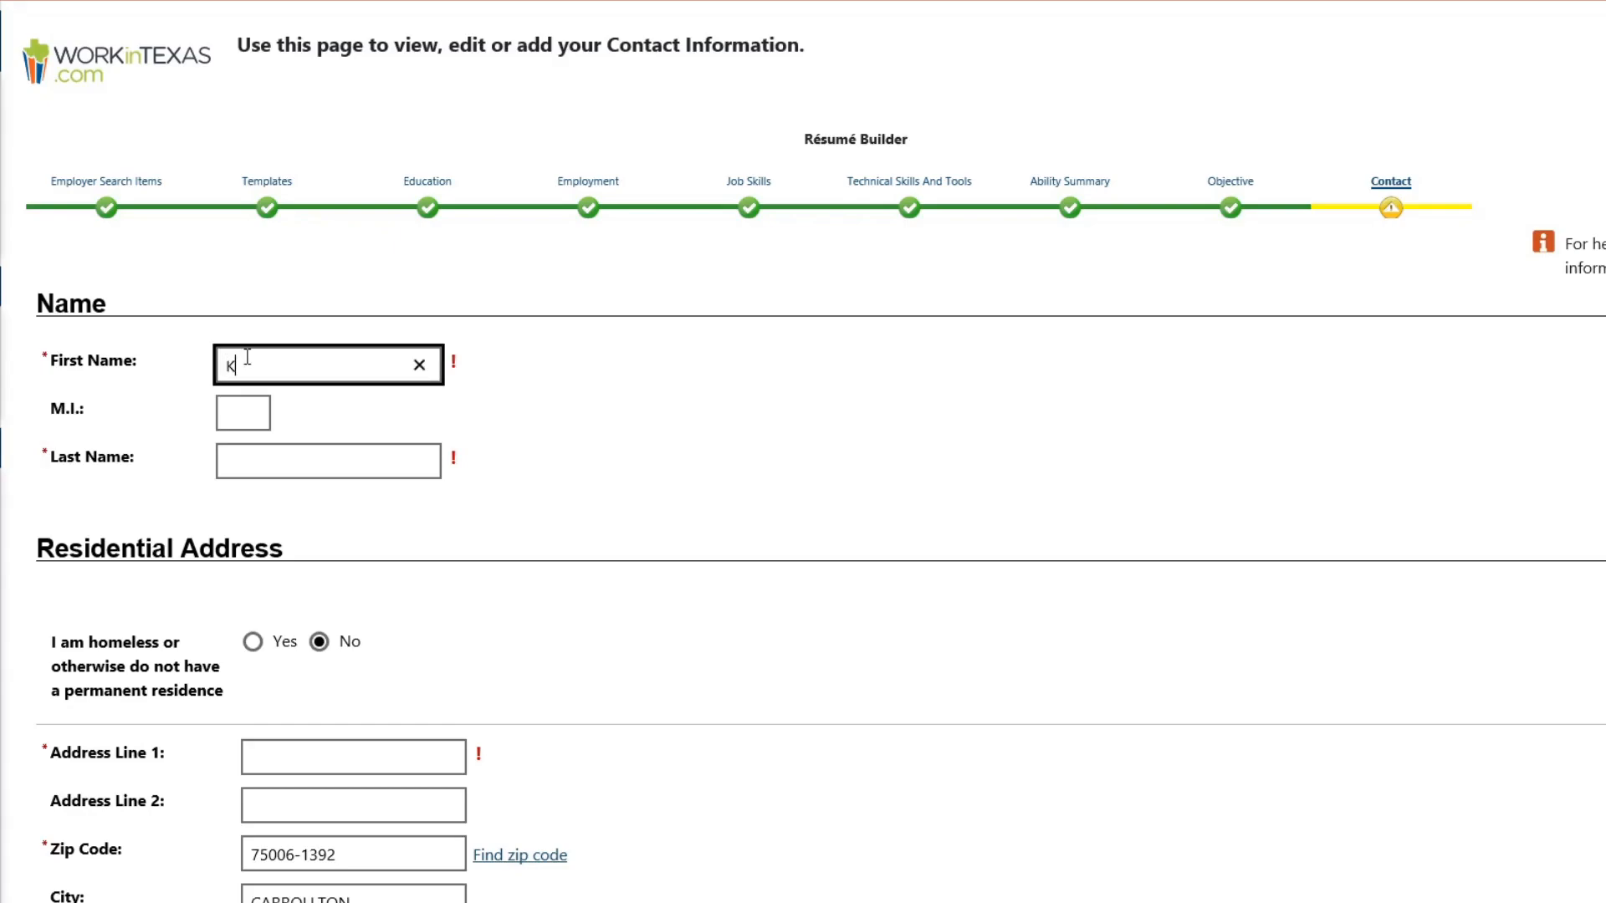
key(Tab)
key(Tab)
text(Bard)
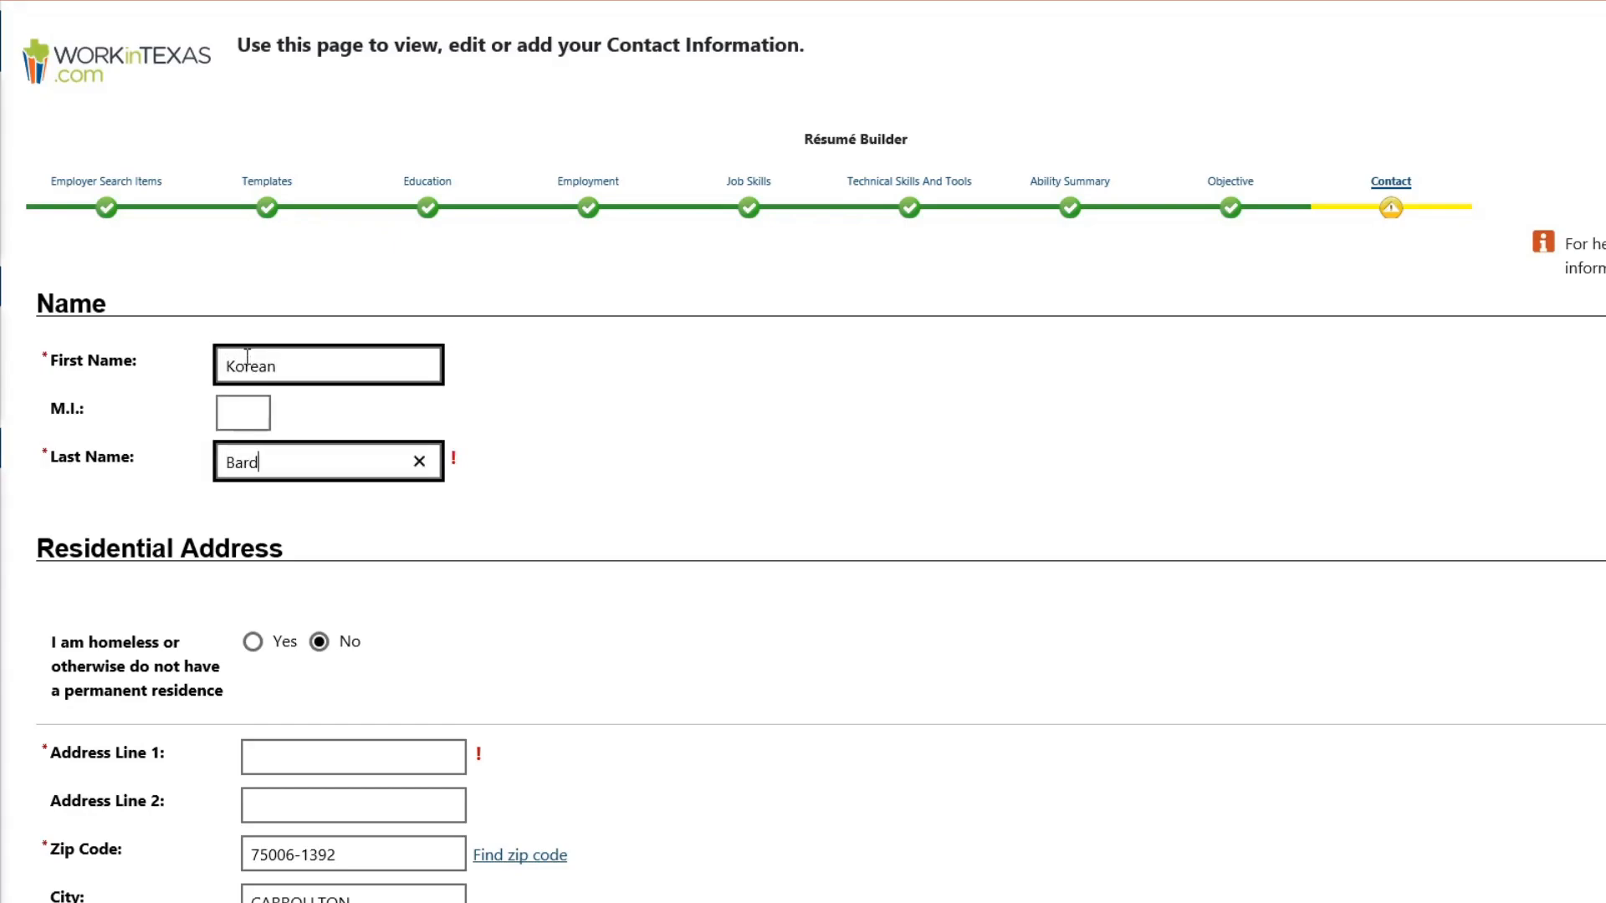
click(678, 645)
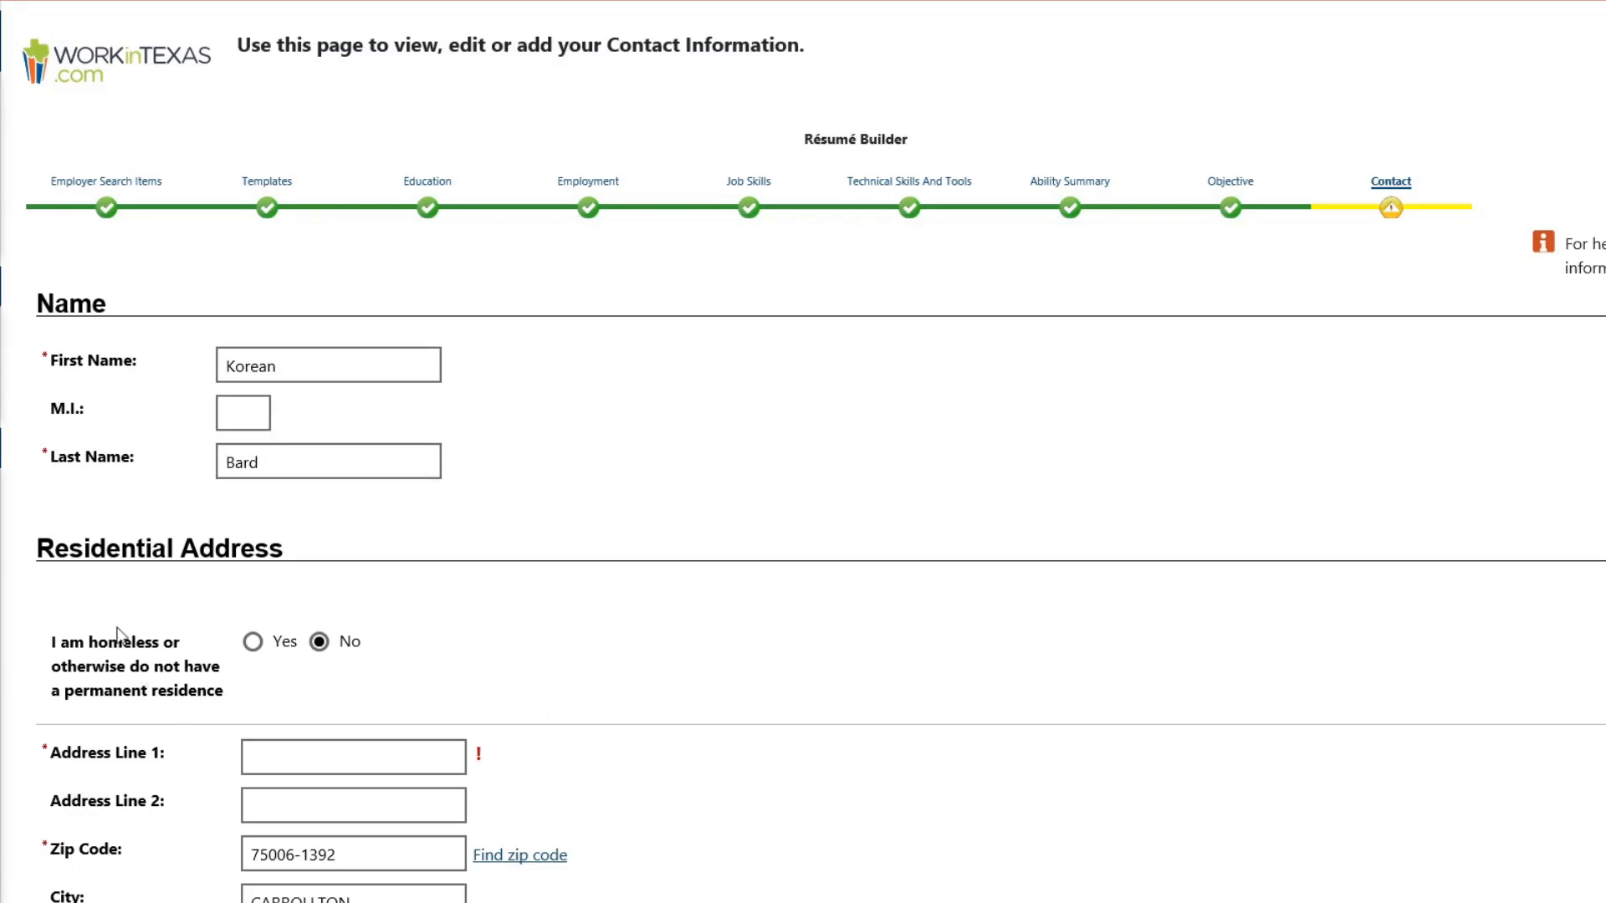
click(254, 646)
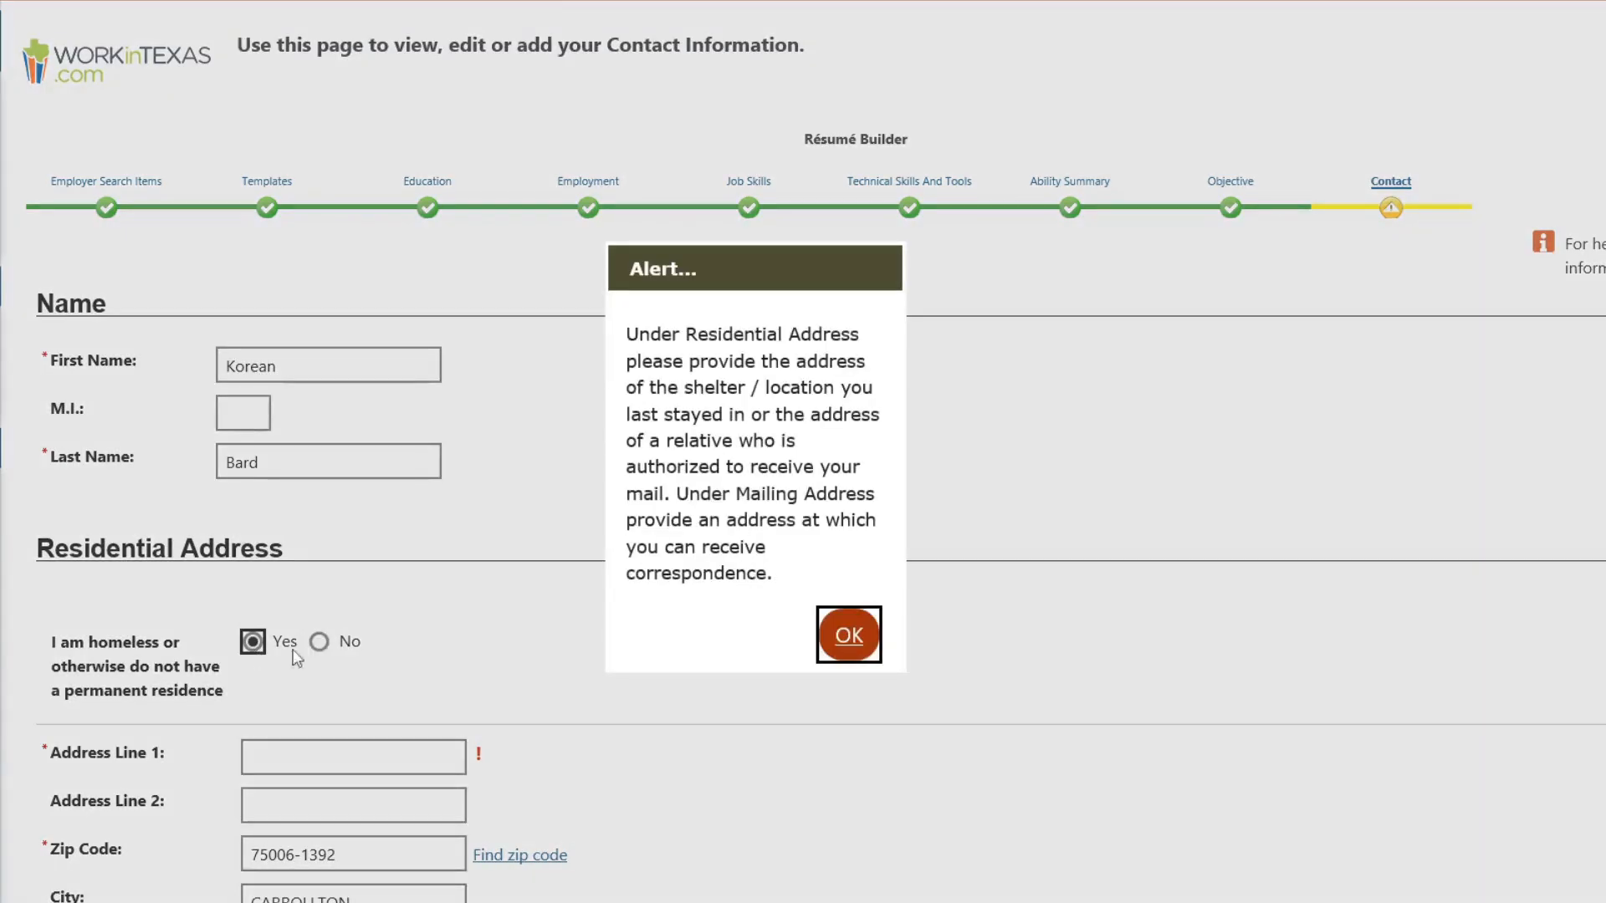
click(845, 637)
click(322, 644)
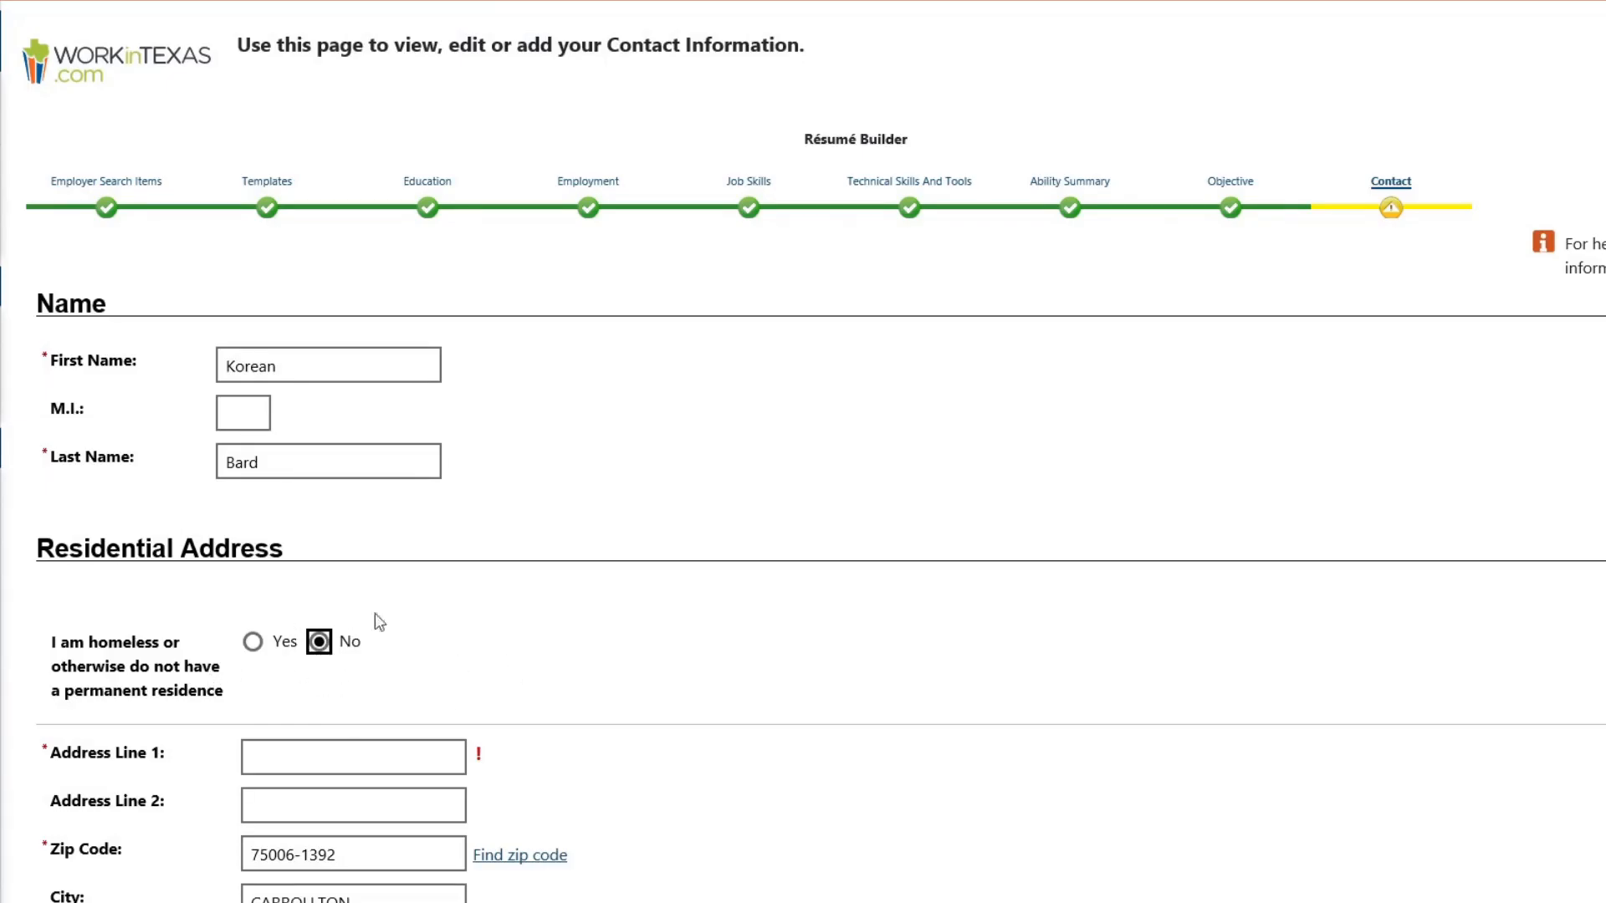
click(681, 670)
Step: Go through the residential address fields and set the mailing address to use the residential address
scroll(680, 669, down, 3)
click(329, 475)
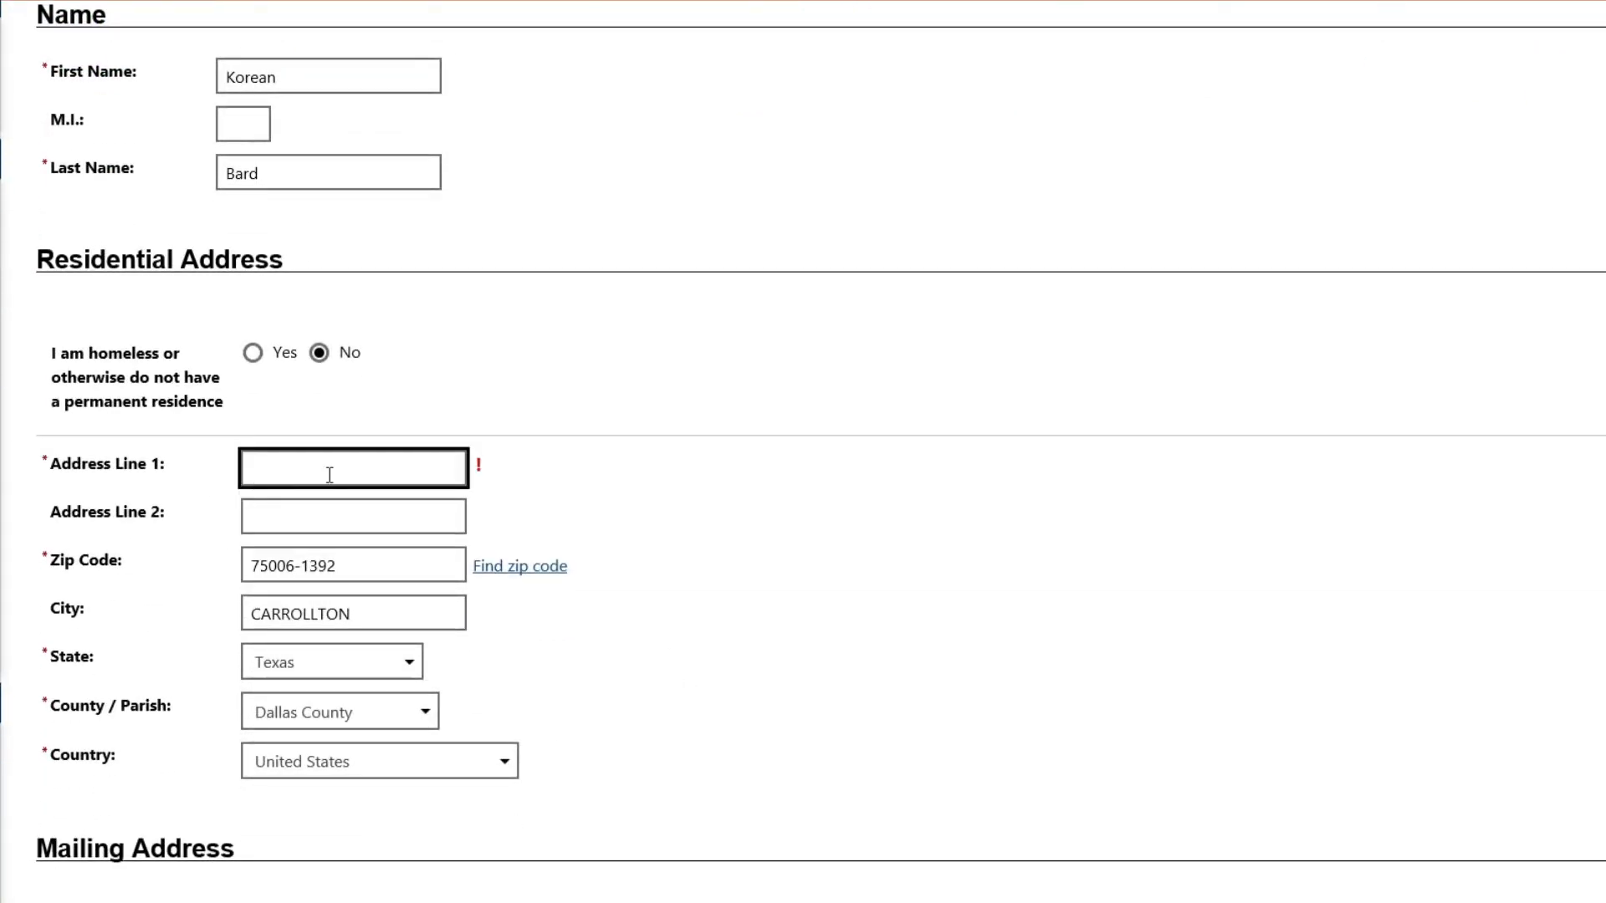
click(388, 580)
click(754, 681)
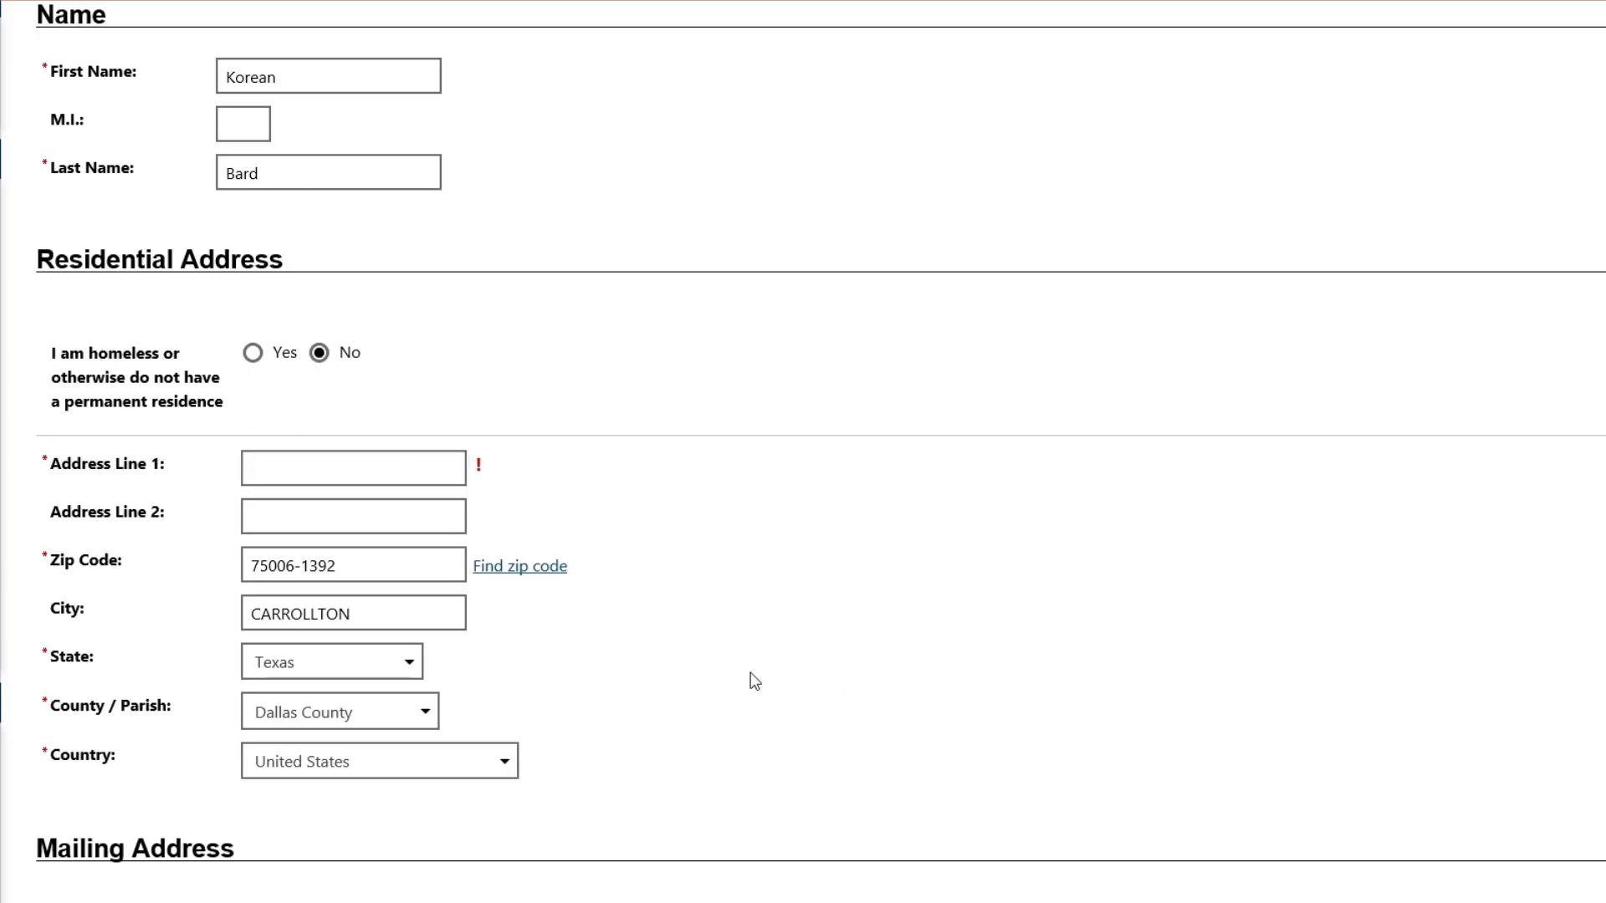
scroll(755, 681, down, 5)
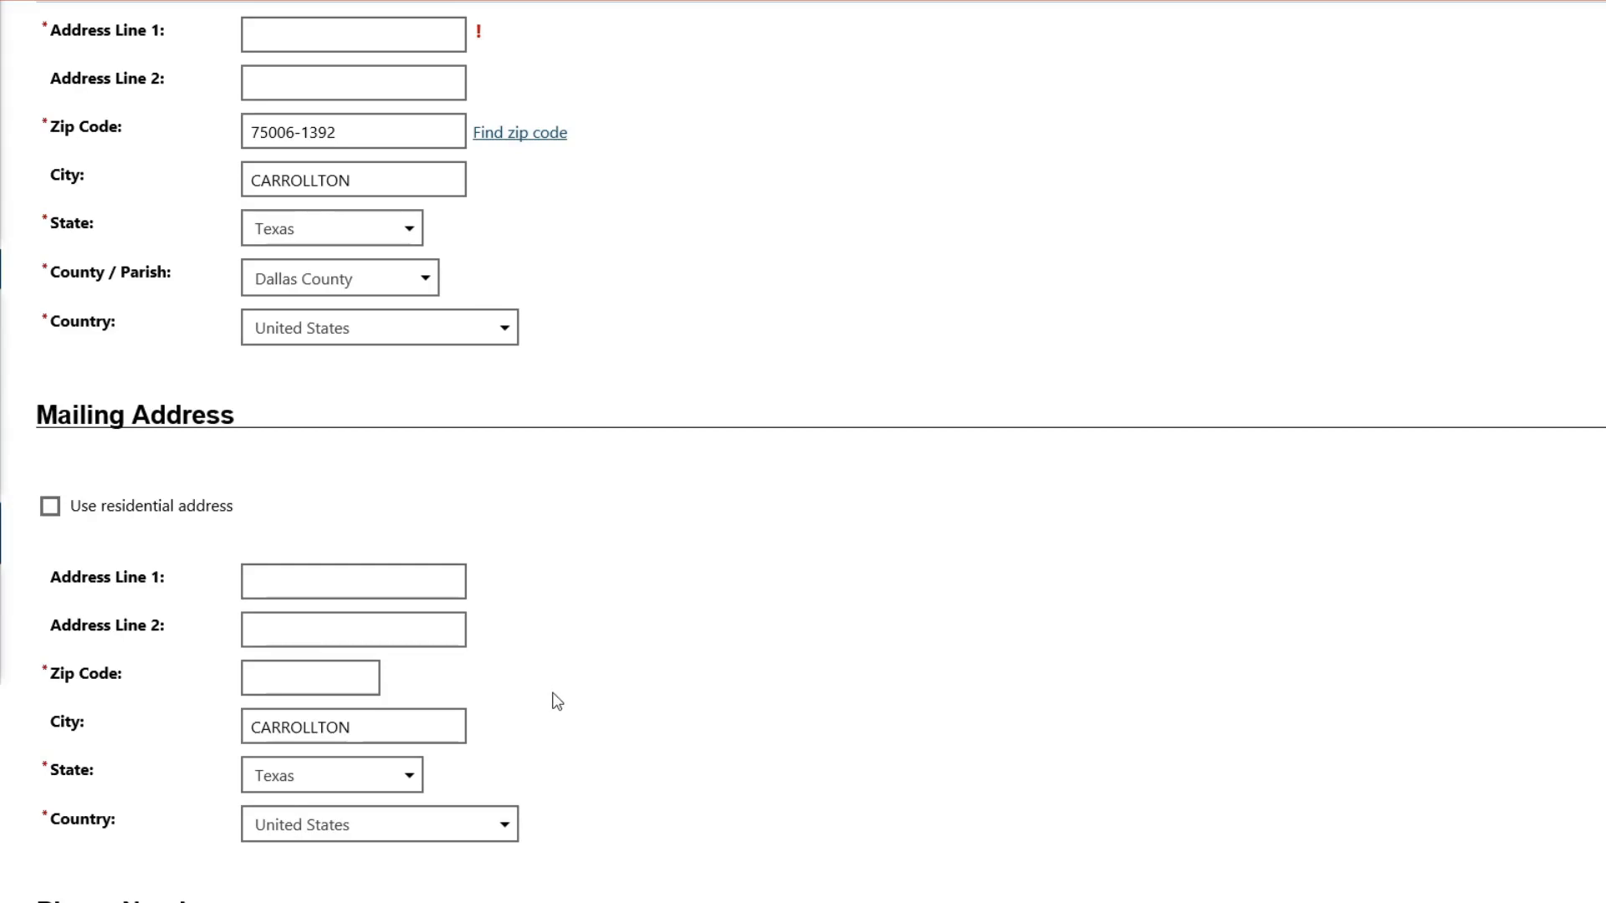
click(49, 510)
scroll(822, 700, up, 5)
scroll(807, 646, down, 10)
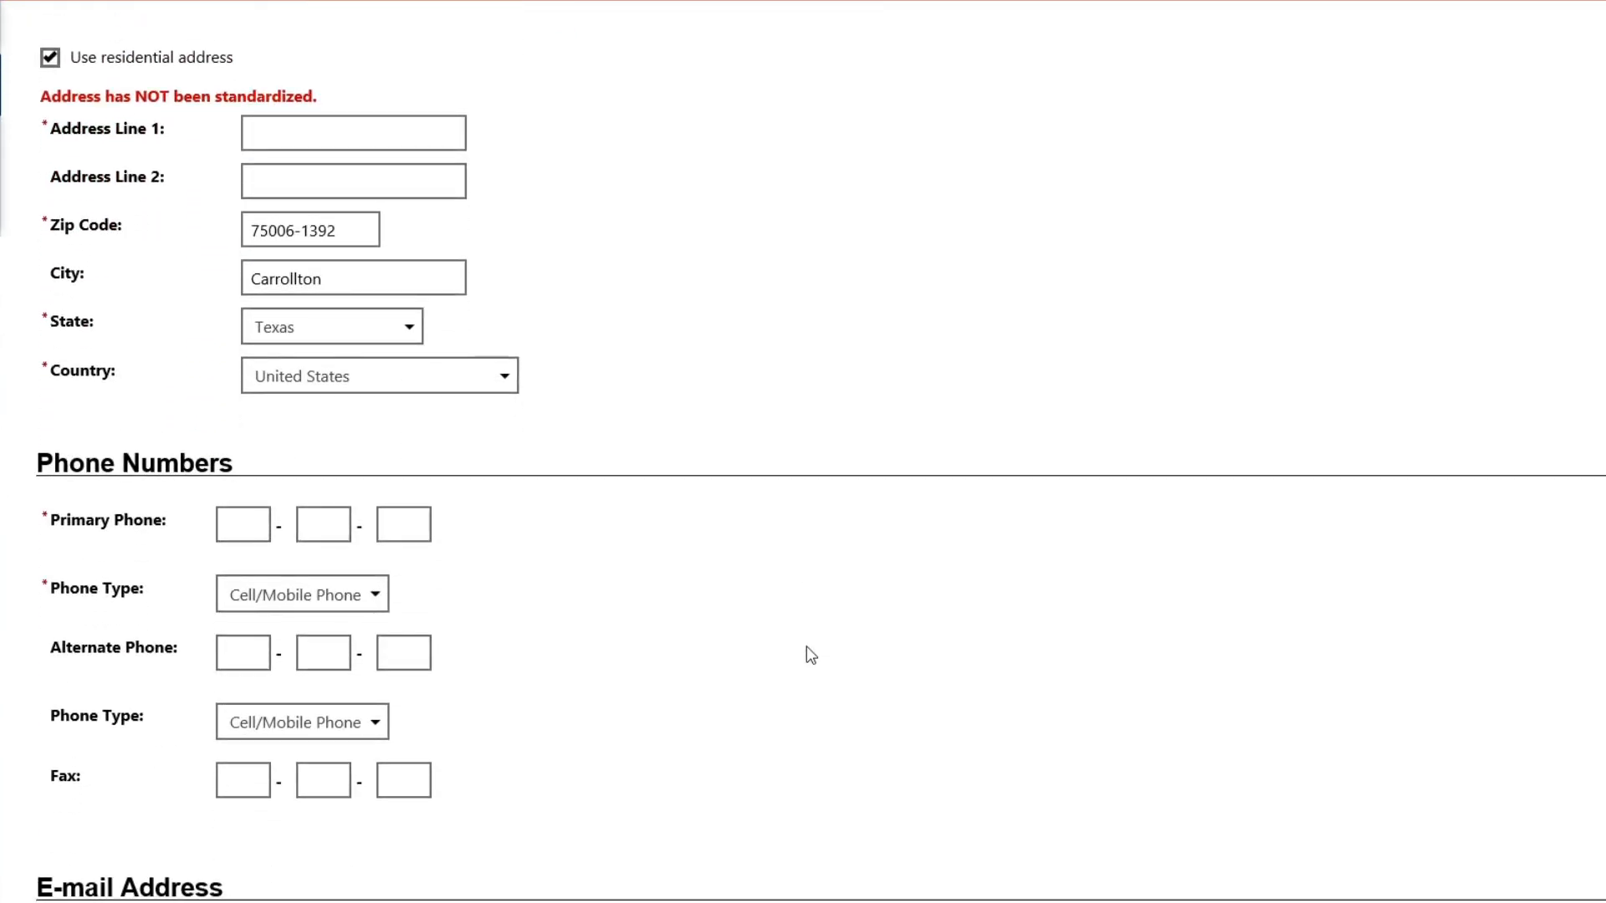
Step: Look over the phone, fax and e-mail address fields of the contact information
click(262, 529)
click(259, 666)
click(230, 791)
click(588, 797)
scroll(759, 721, down, 7)
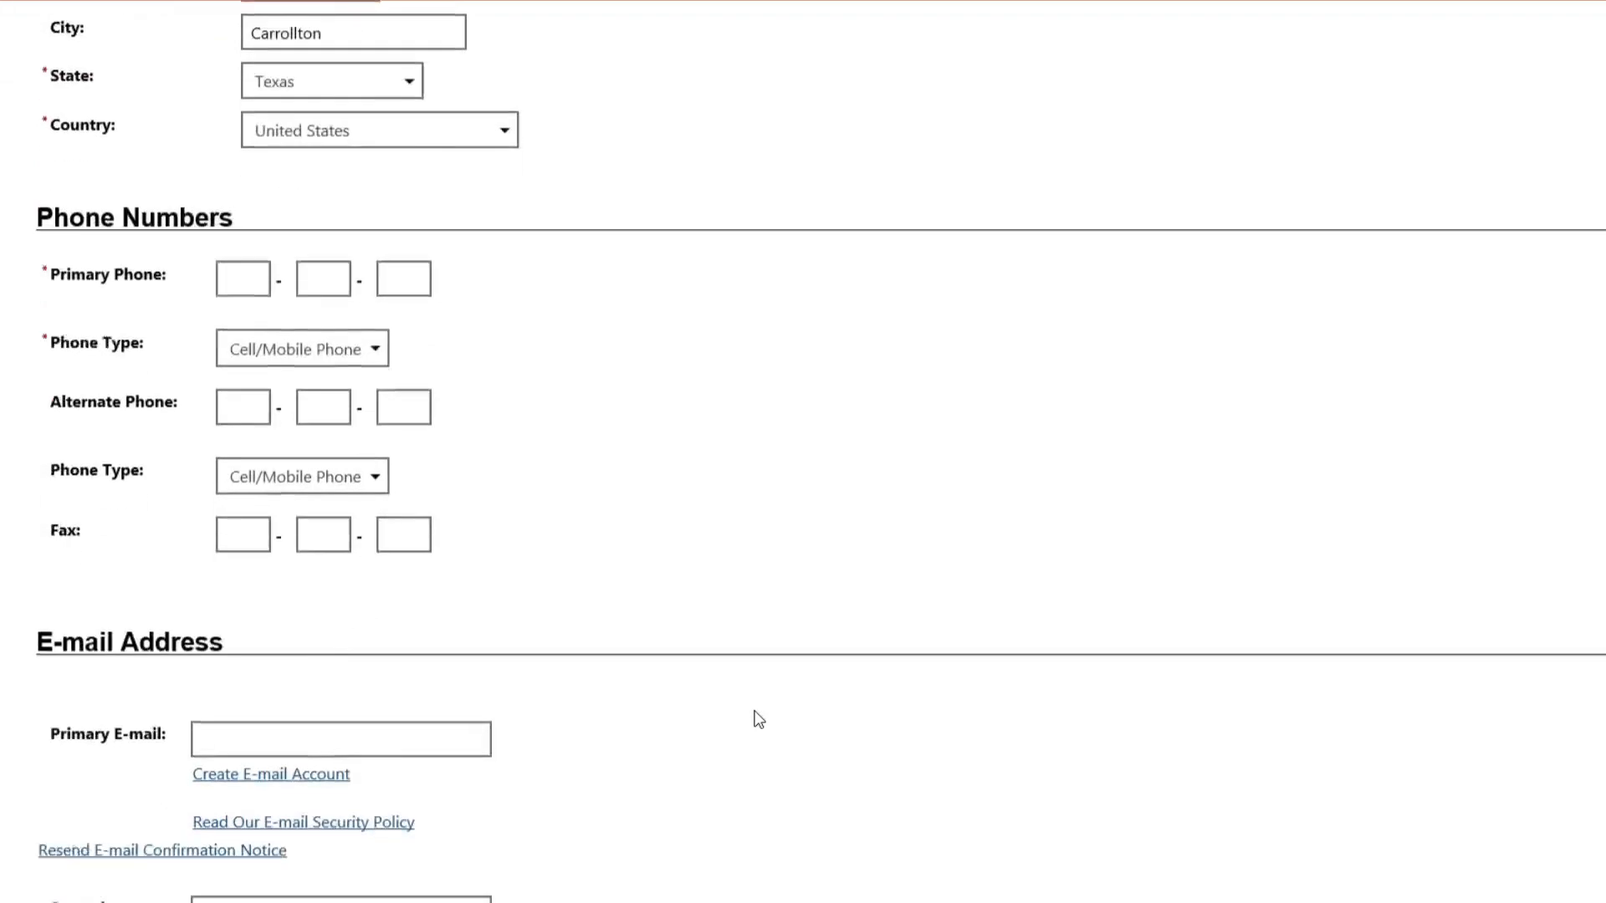
click(260, 406)
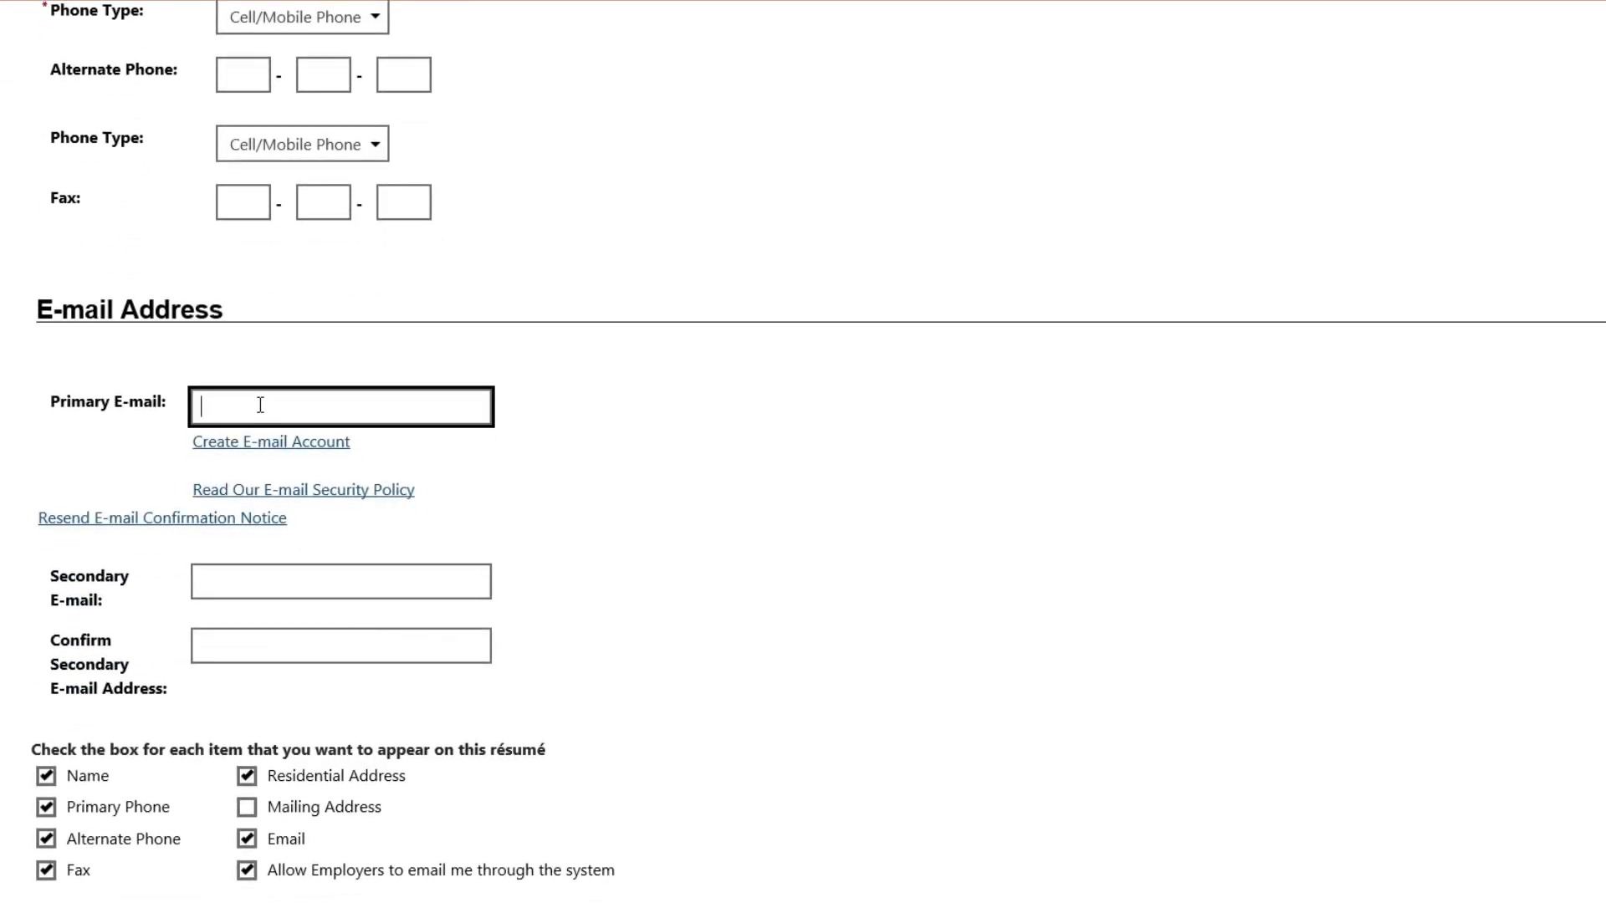
key(Tab)
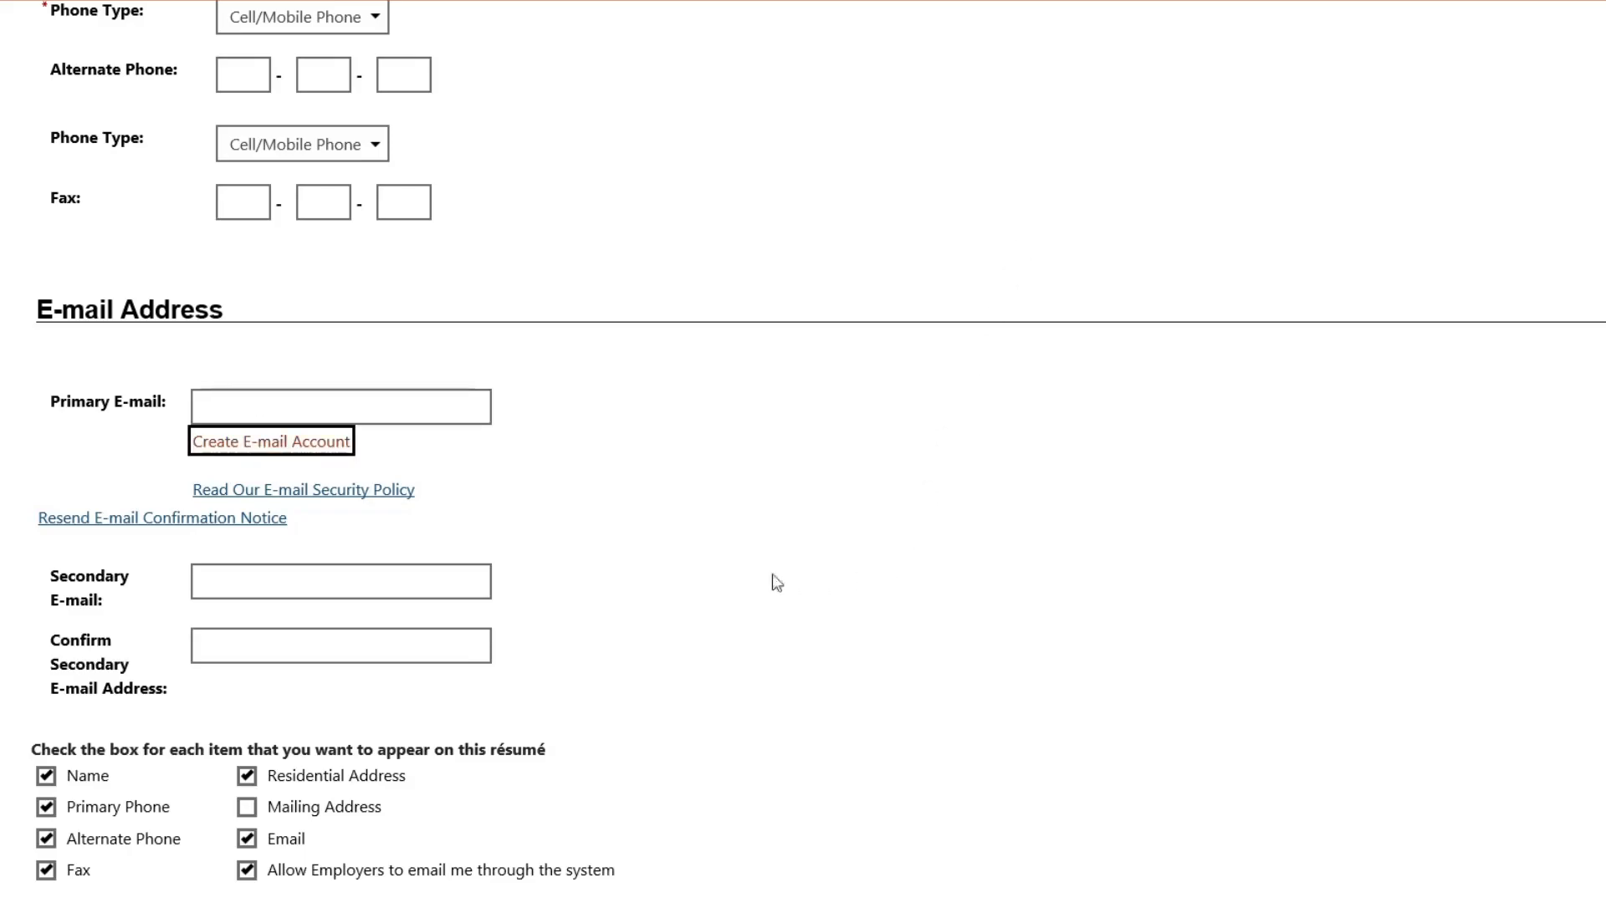
click(276, 585)
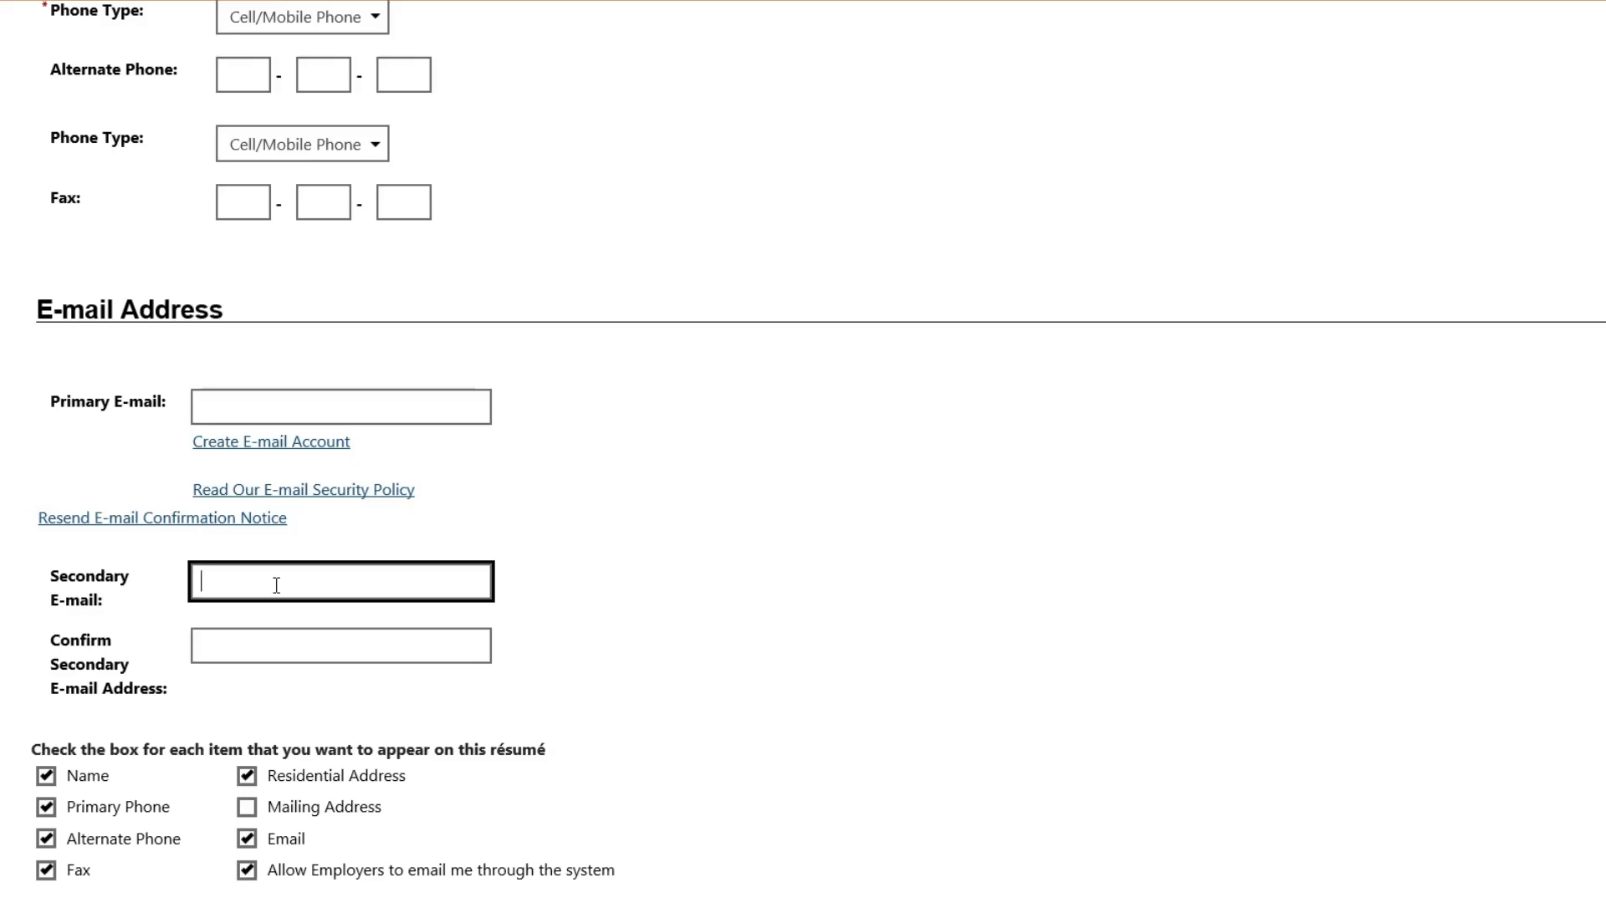
Step: Exclude name, primary phone, alternate phone, fax, residential address and email from the résumé, keeping only Allow Employers to email me through the system
scroll(637, 512, down, 3)
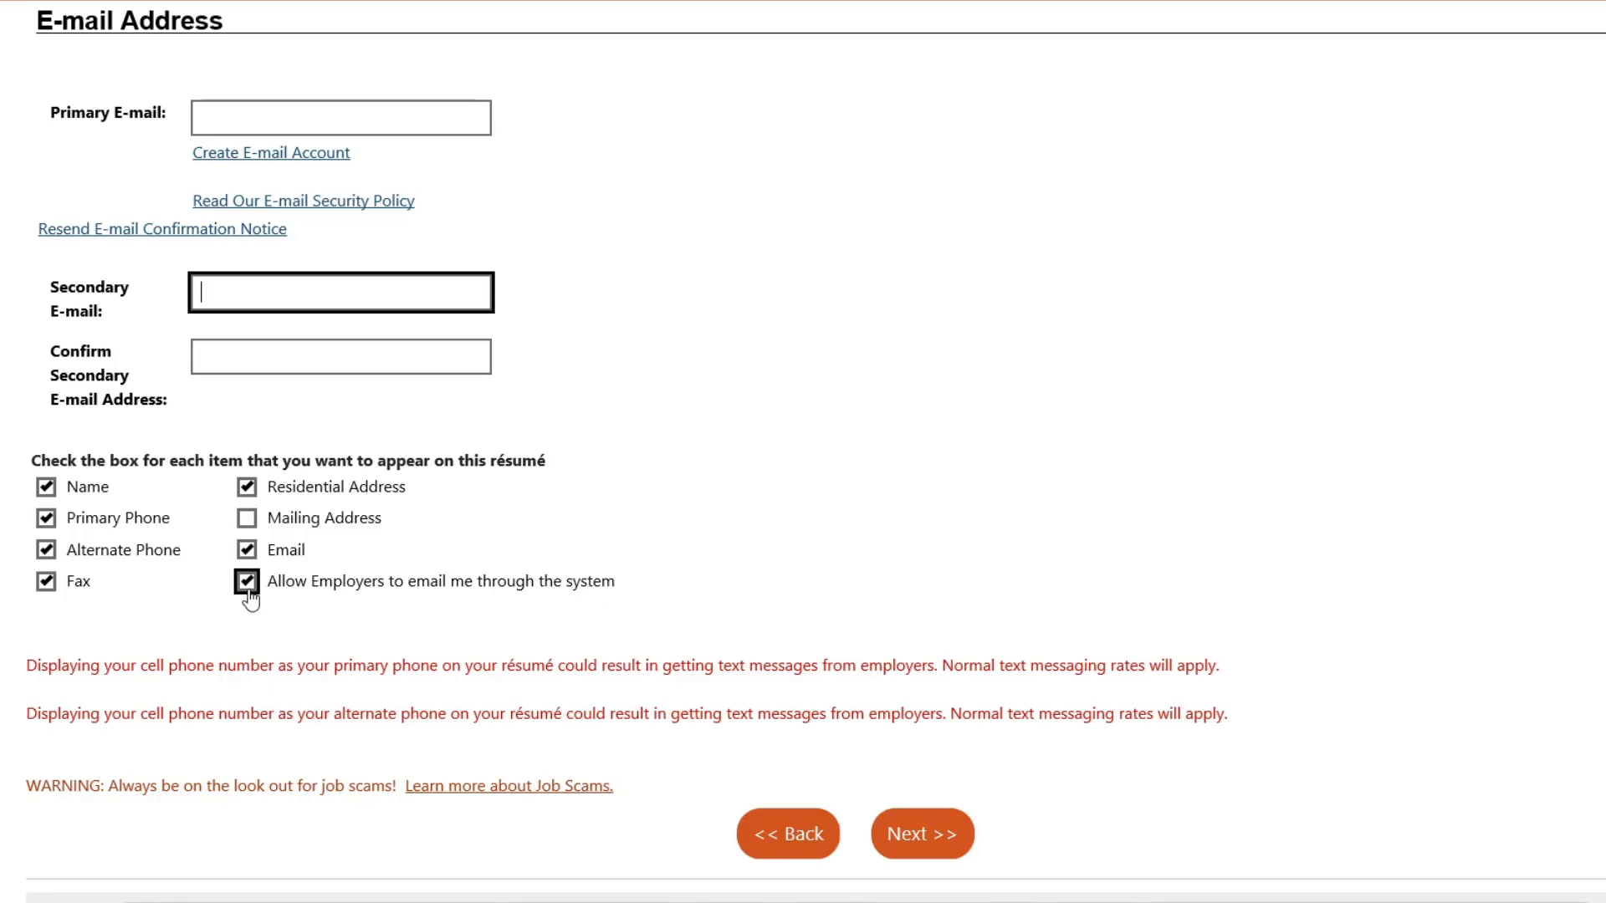
click(48, 584)
click(49, 554)
click(46, 518)
click(247, 487)
click(248, 551)
click(46, 487)
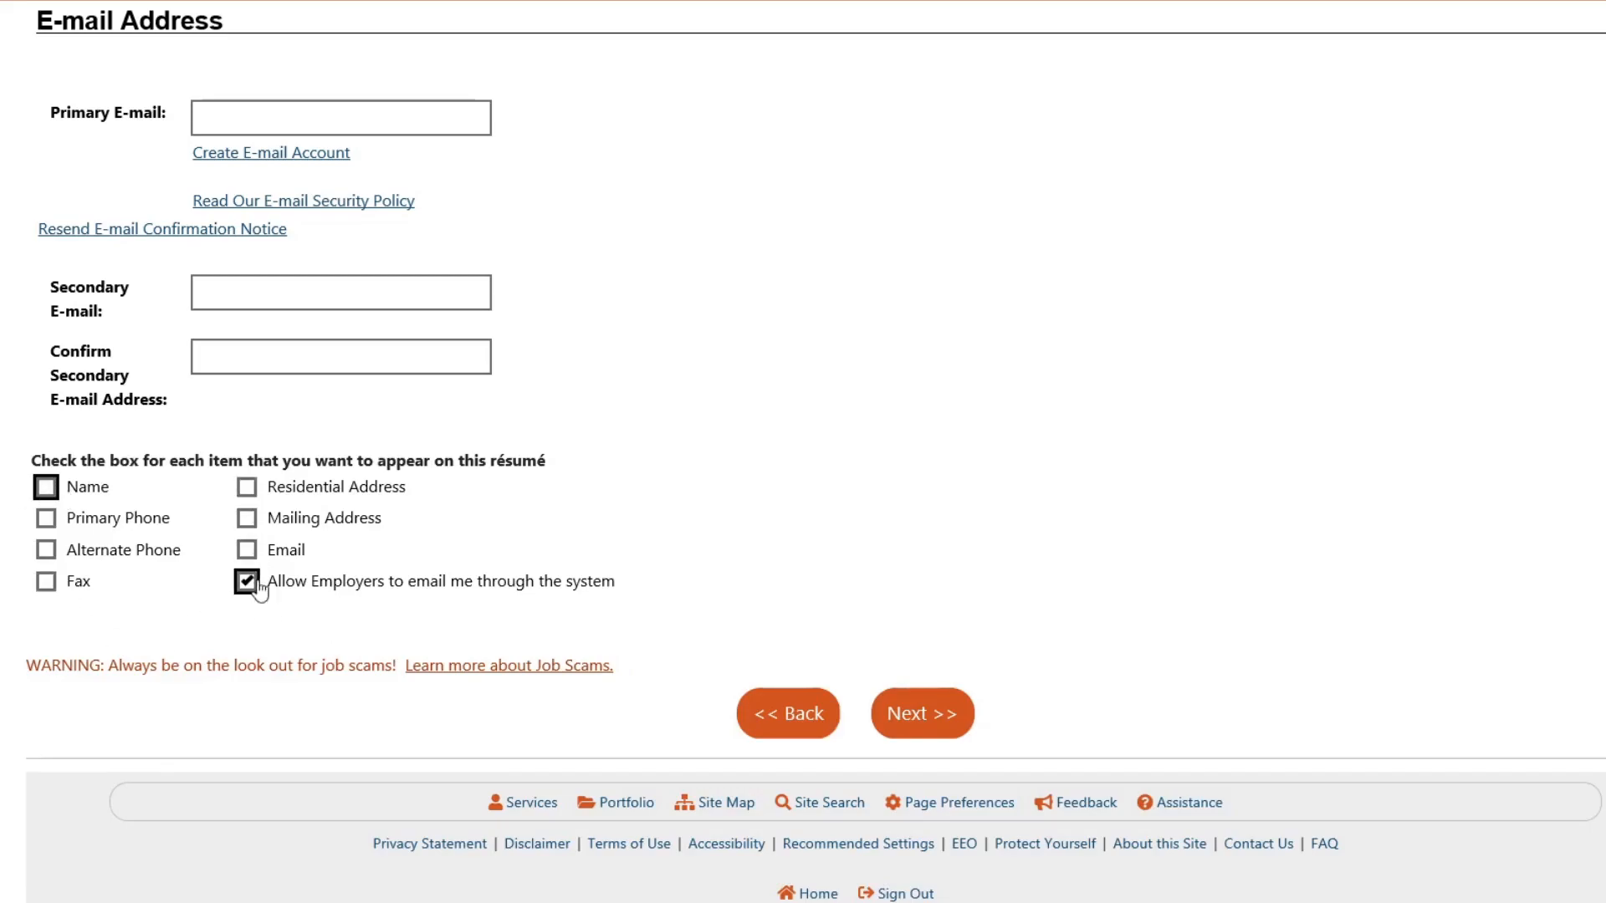
click(246, 551)
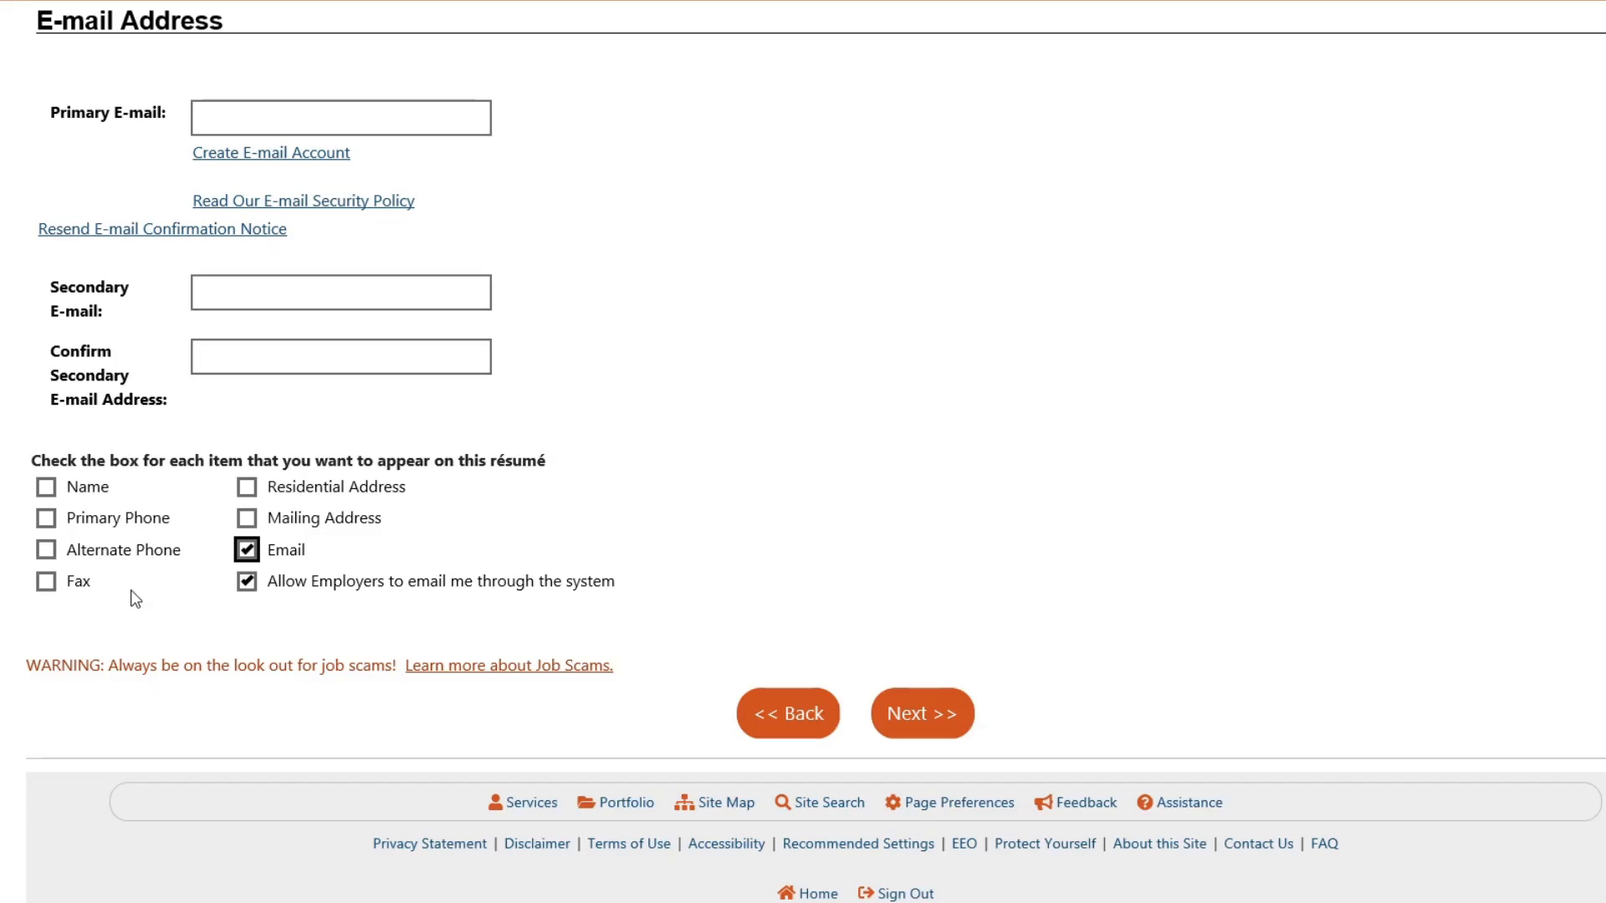
click(46, 519)
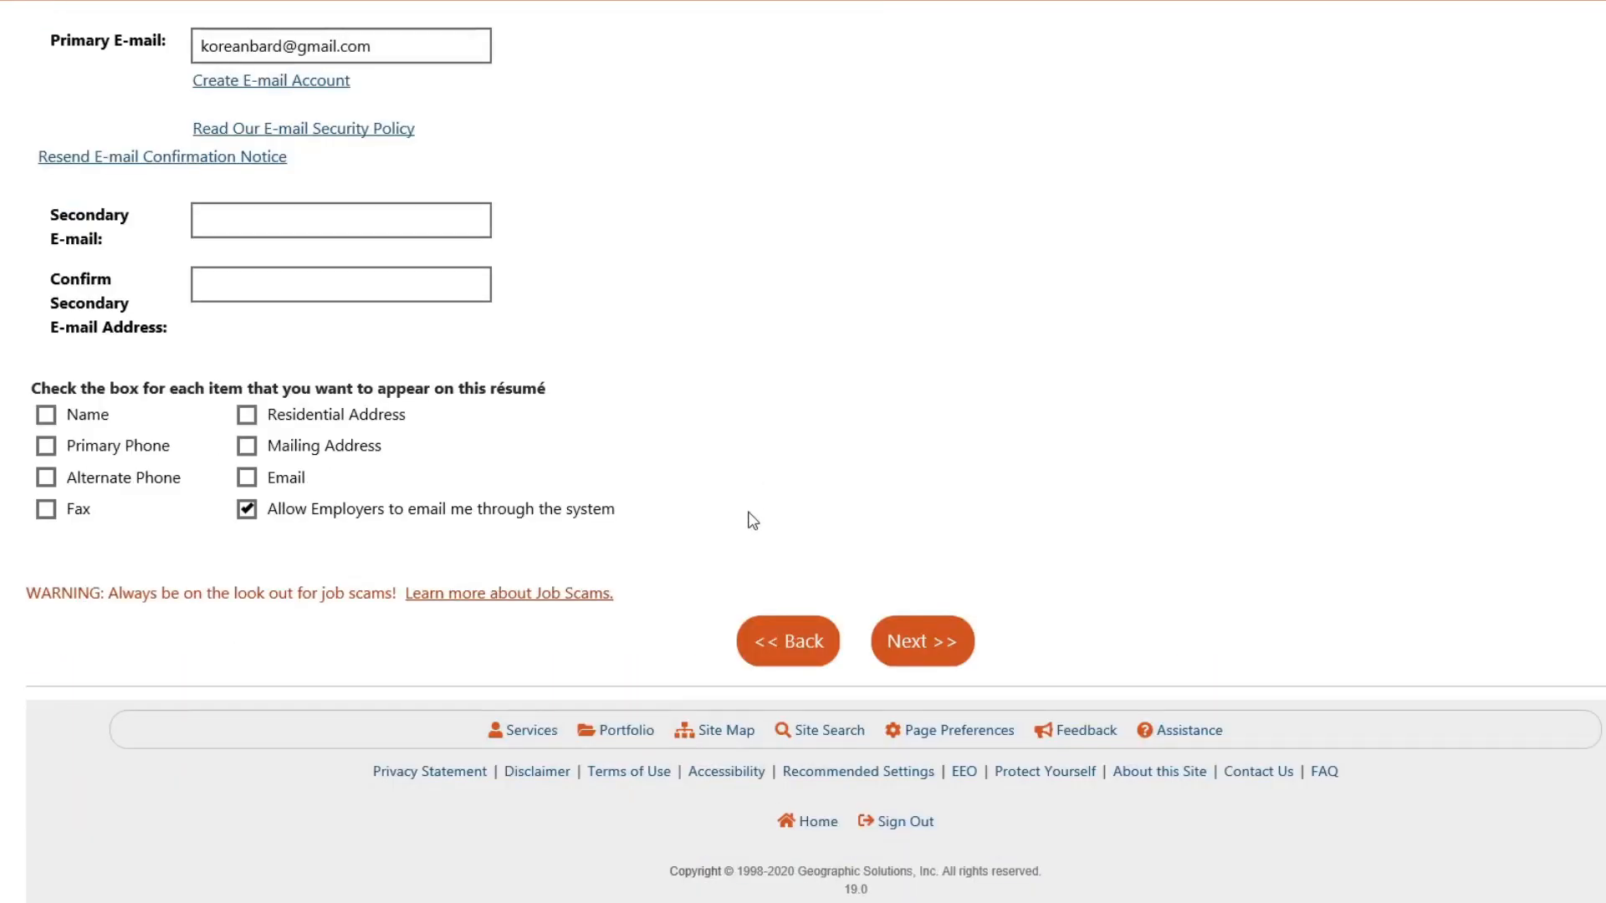
Step: Complete the contact section and save the finished résumé
click(927, 644)
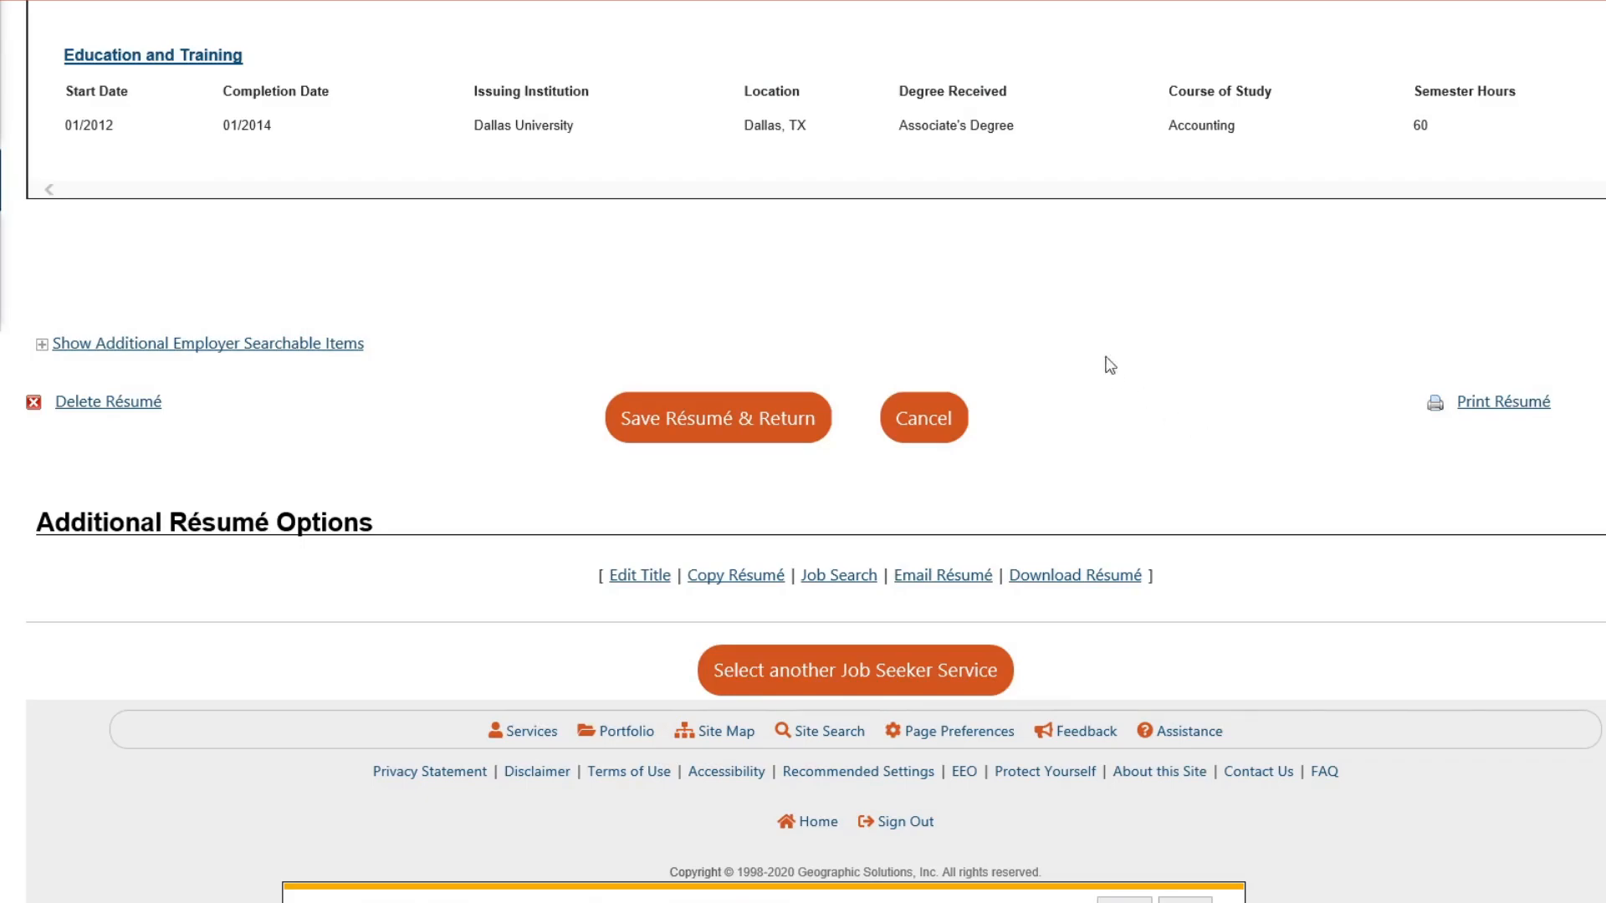
click(717, 427)
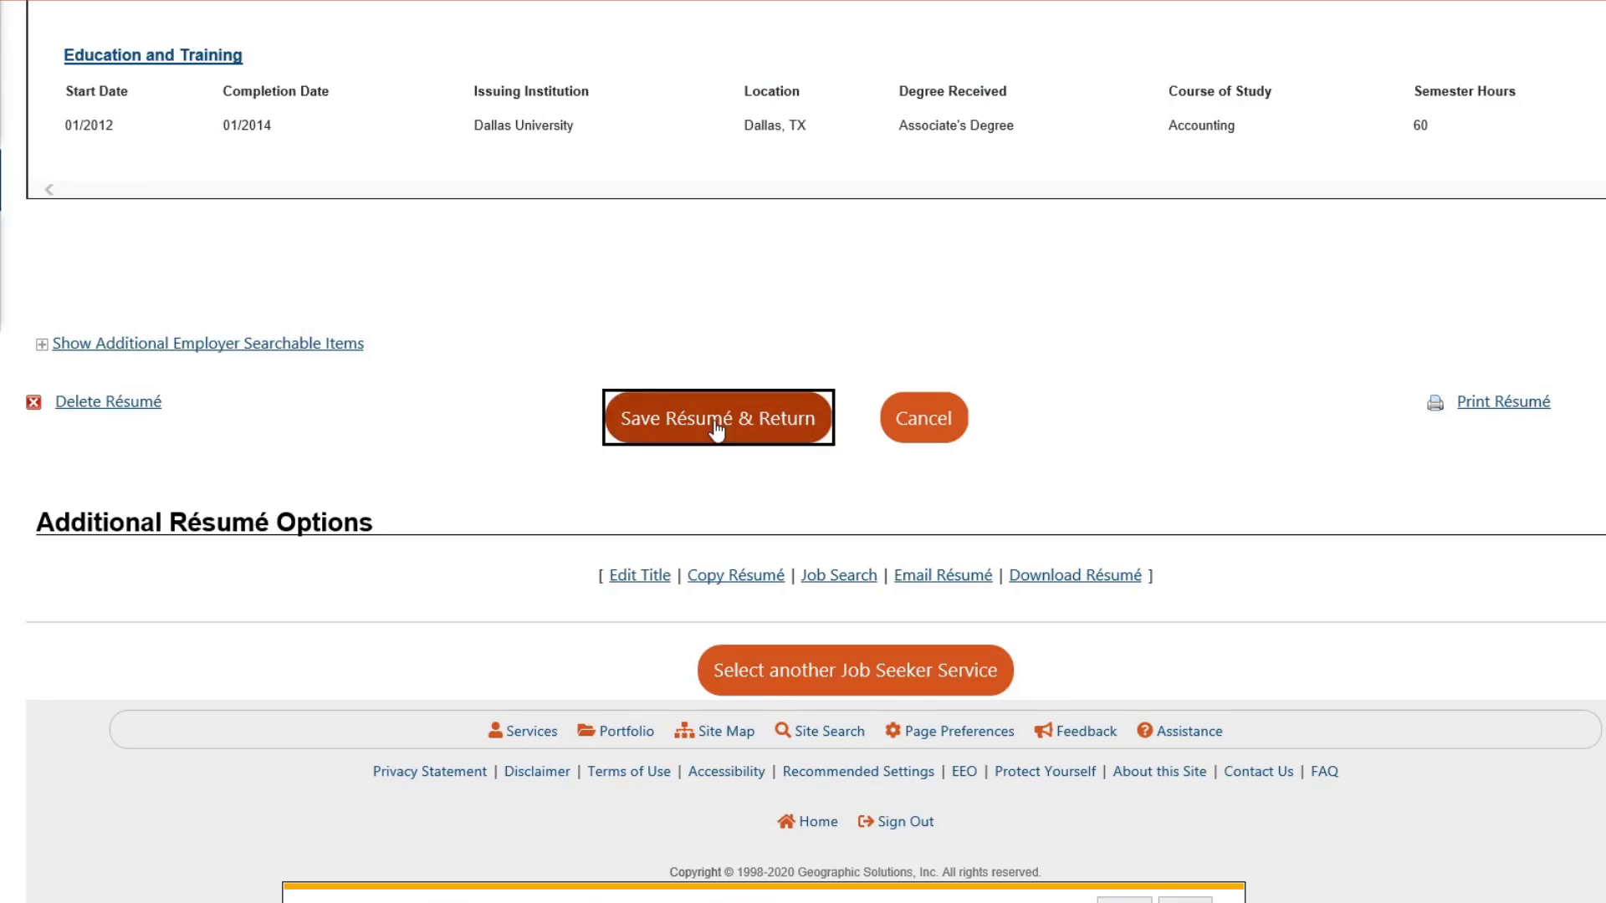